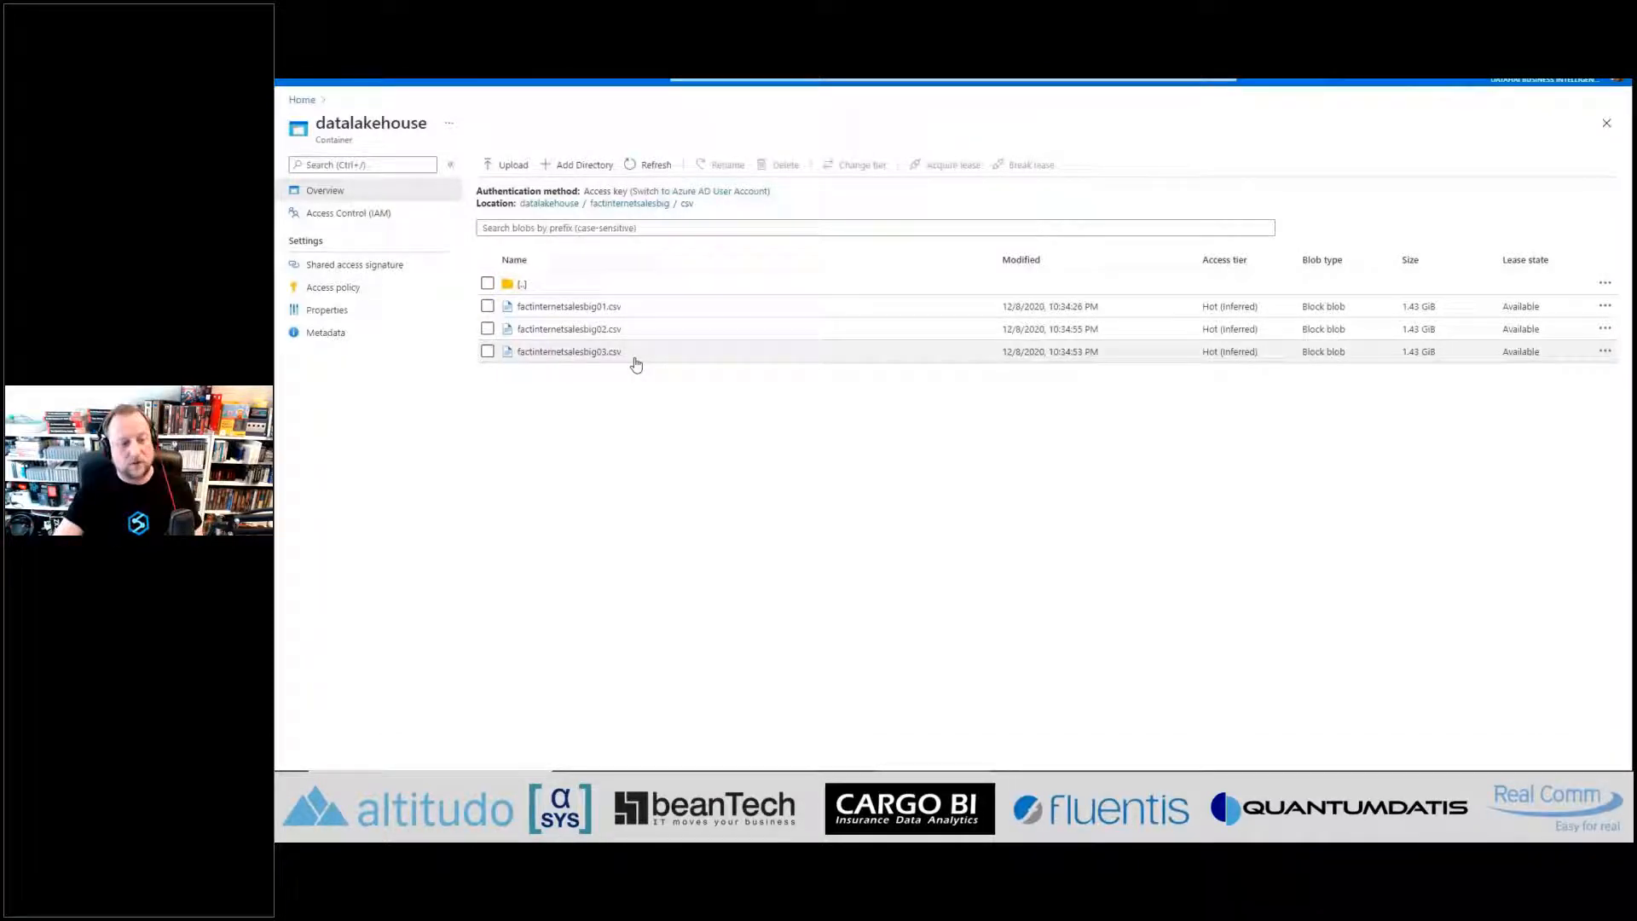
Step: Bring up the Use database list for the SQL 01 DS Create Database script
mouse_move(424, 683)
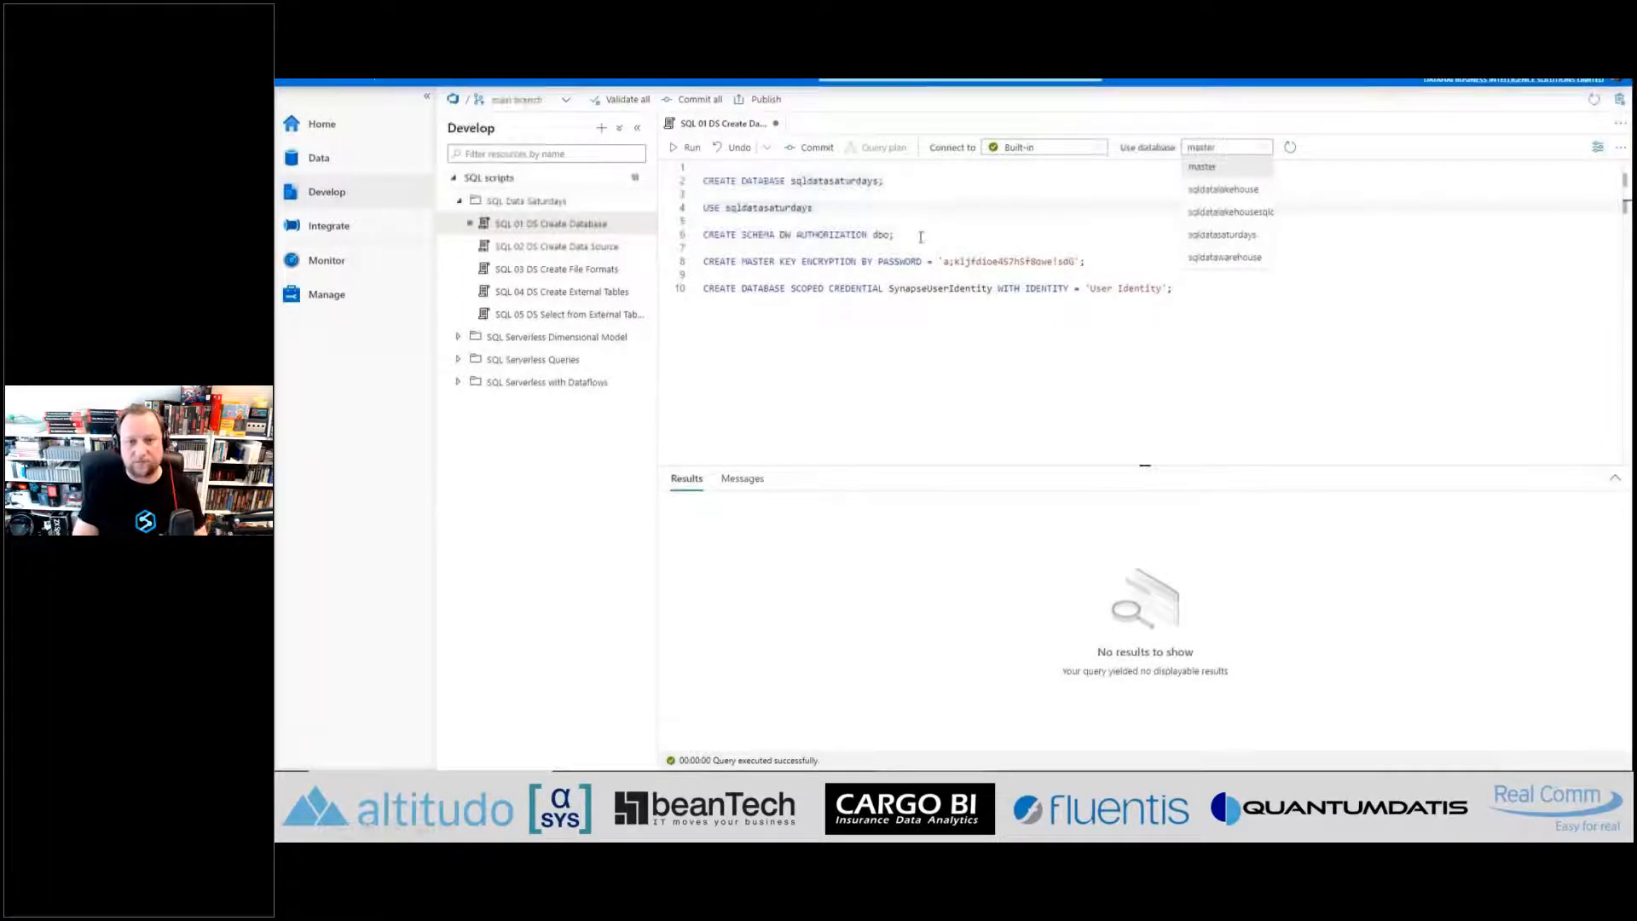
Step: Run CREATE SCHEMA DW against the sqldatasaturdays database
click(1222, 234)
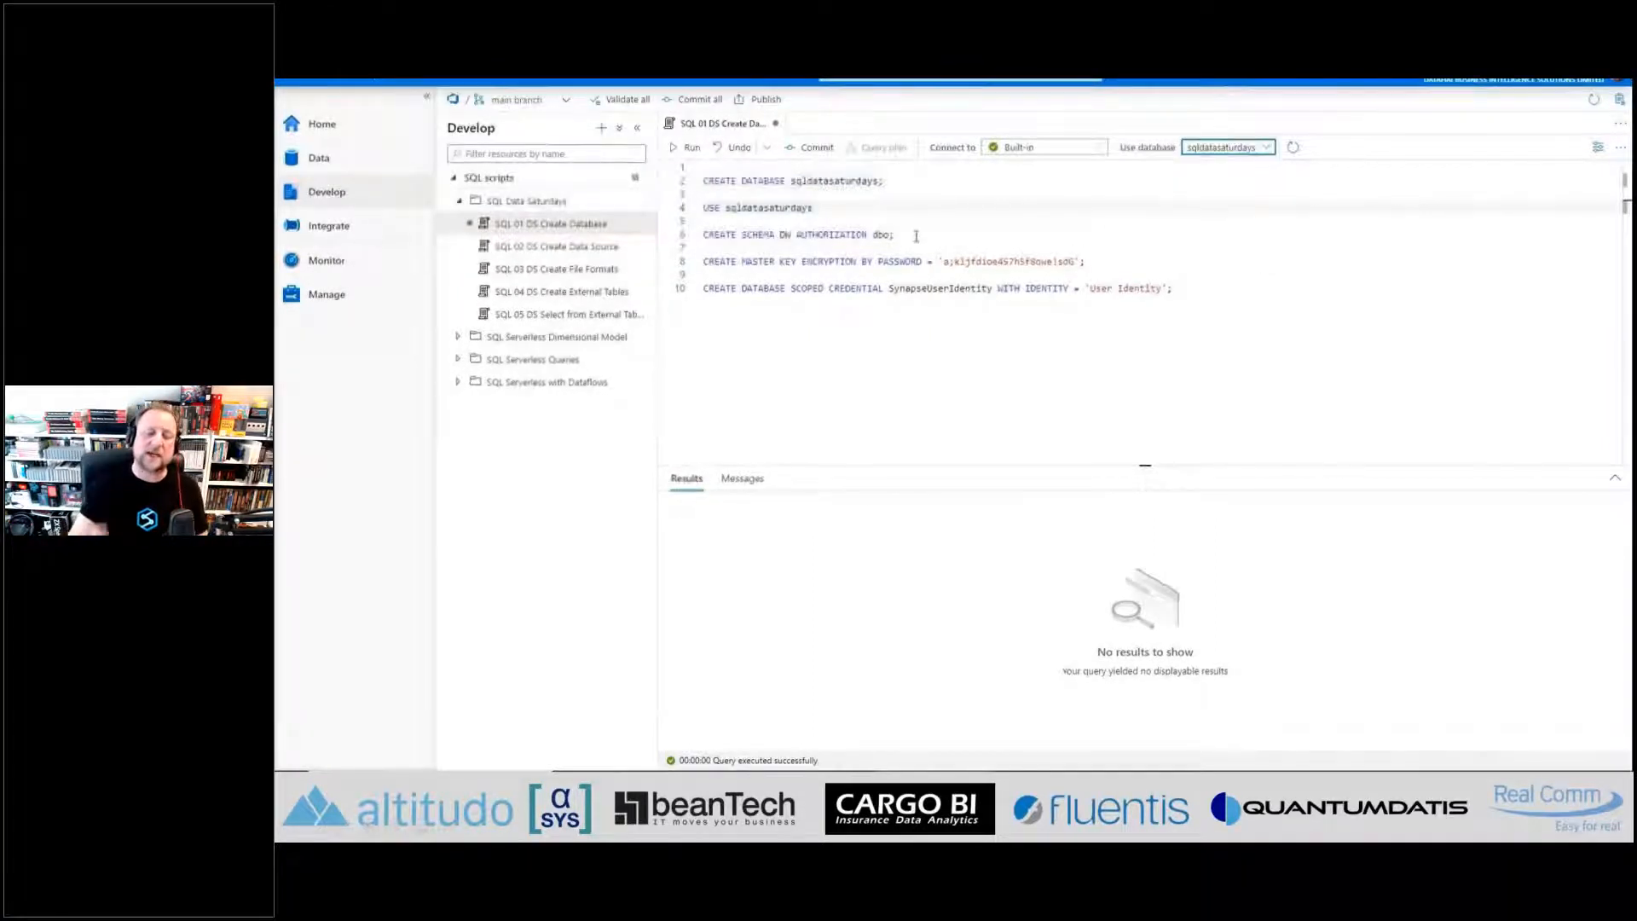
drag(915, 235, 702, 236)
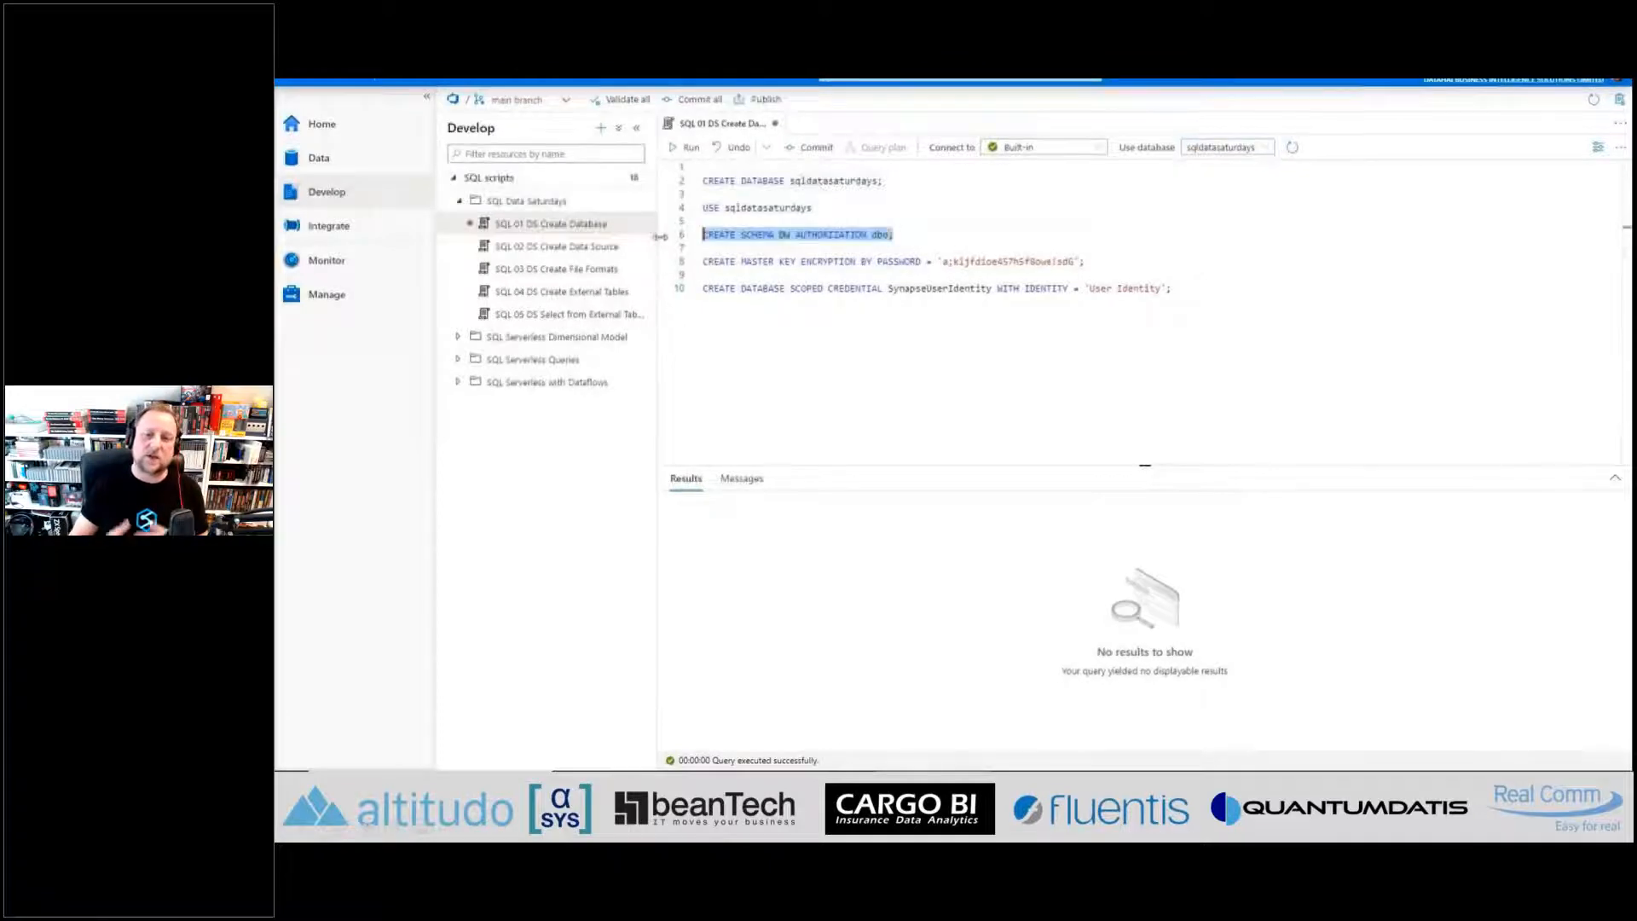
click(690, 149)
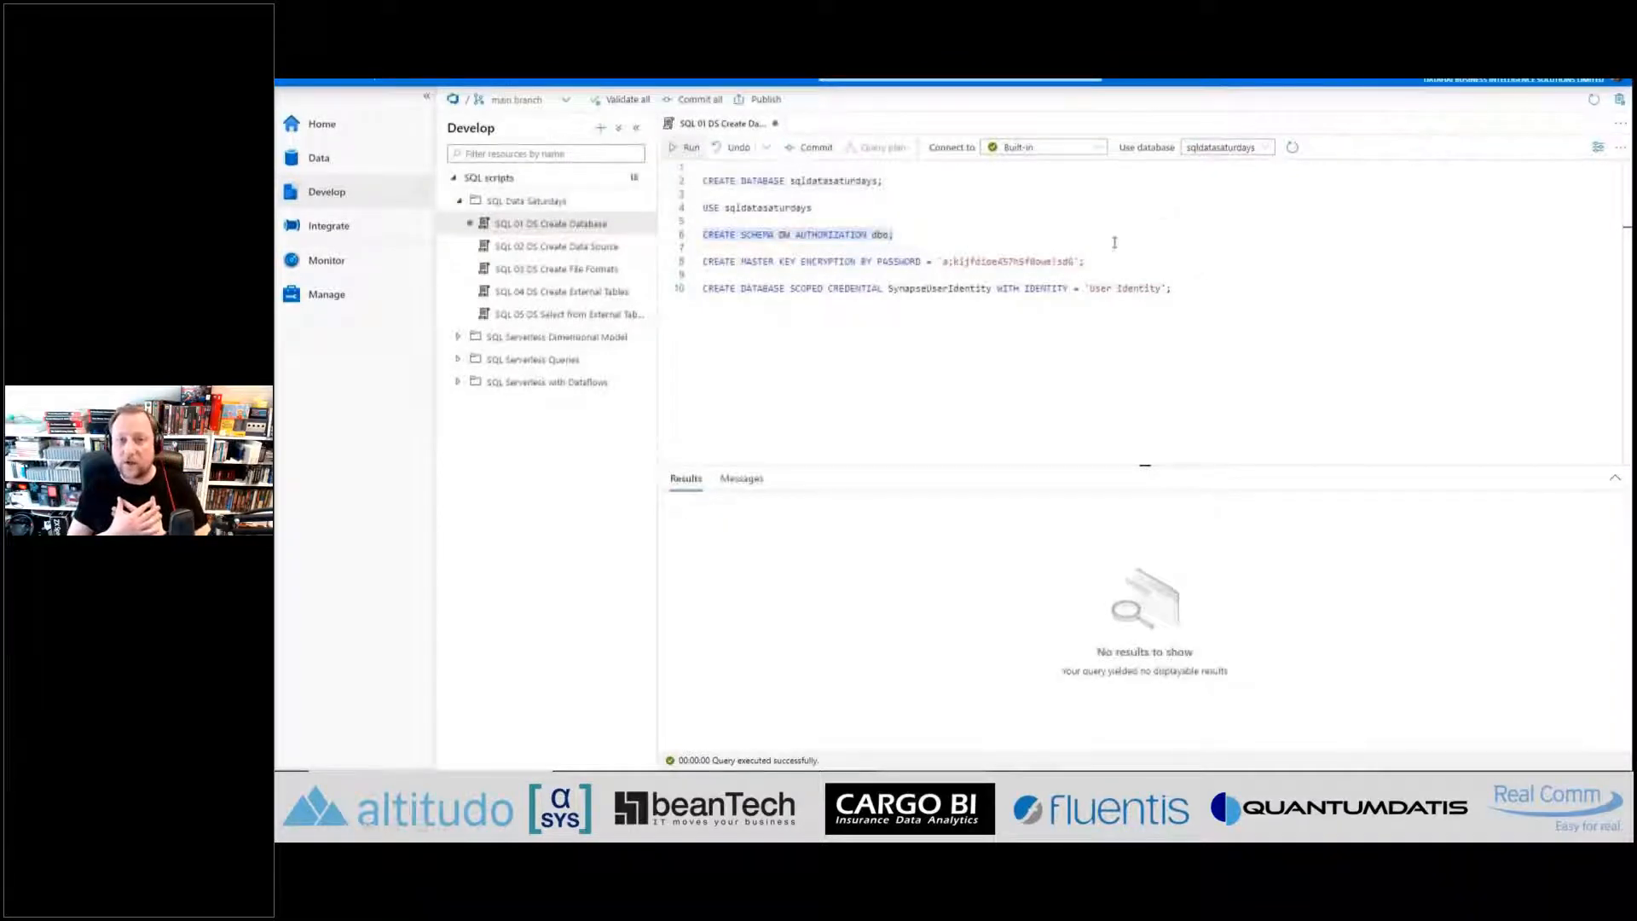
Step: Add the missing semicolon, then create the master key and SynapseUserIdentity credential
click(1083, 261)
text(;)
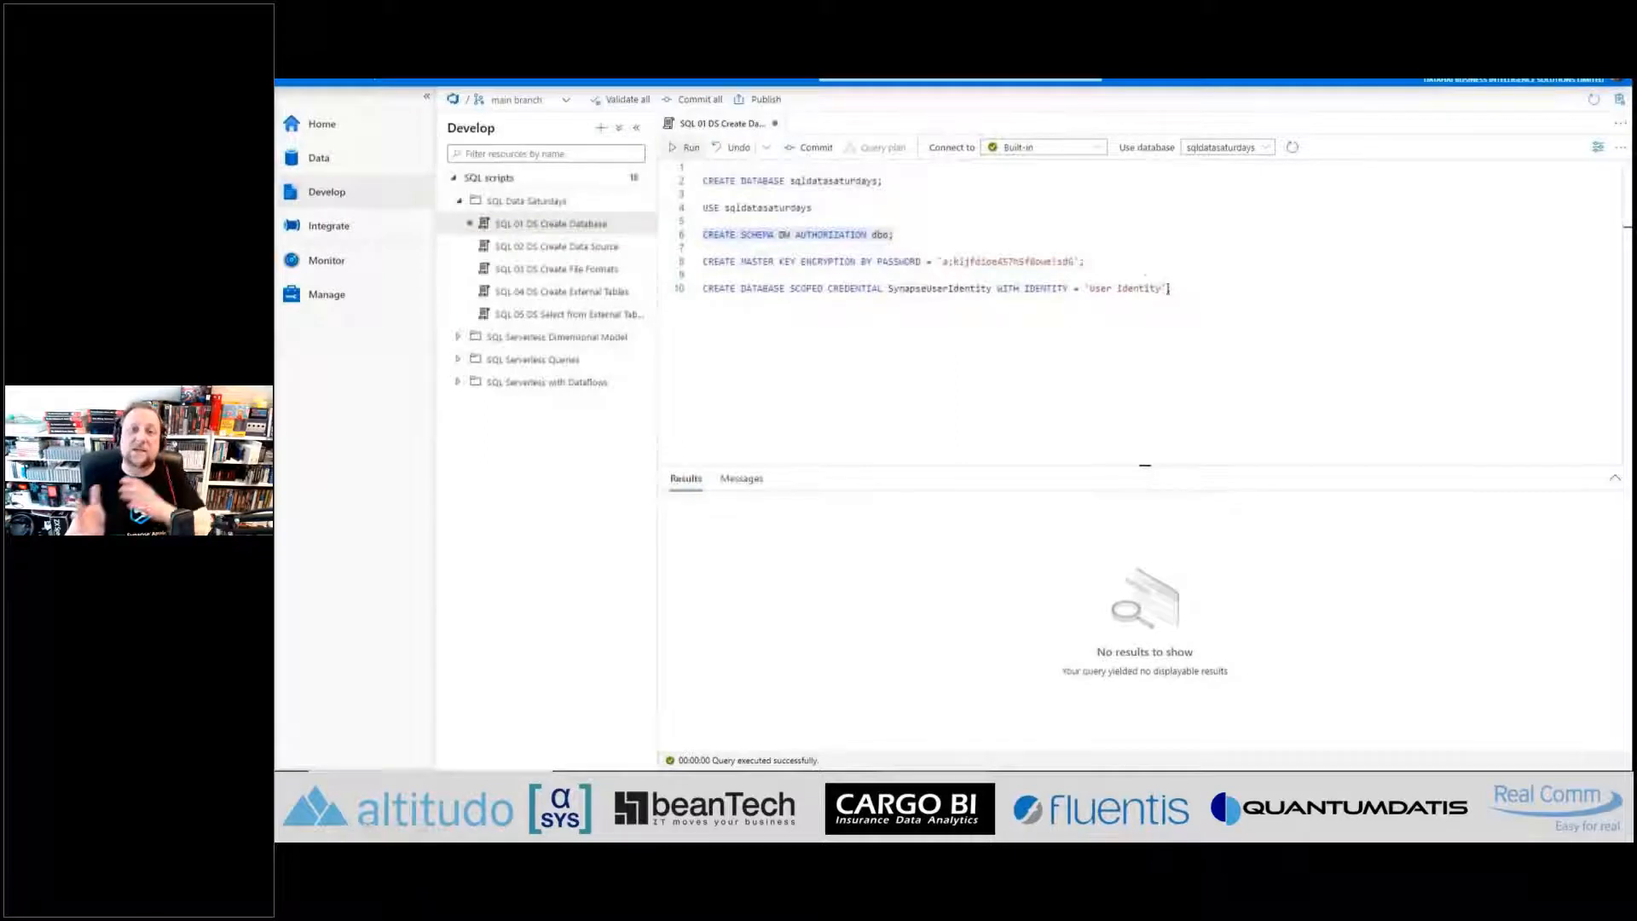
drag(1170, 289, 646, 264)
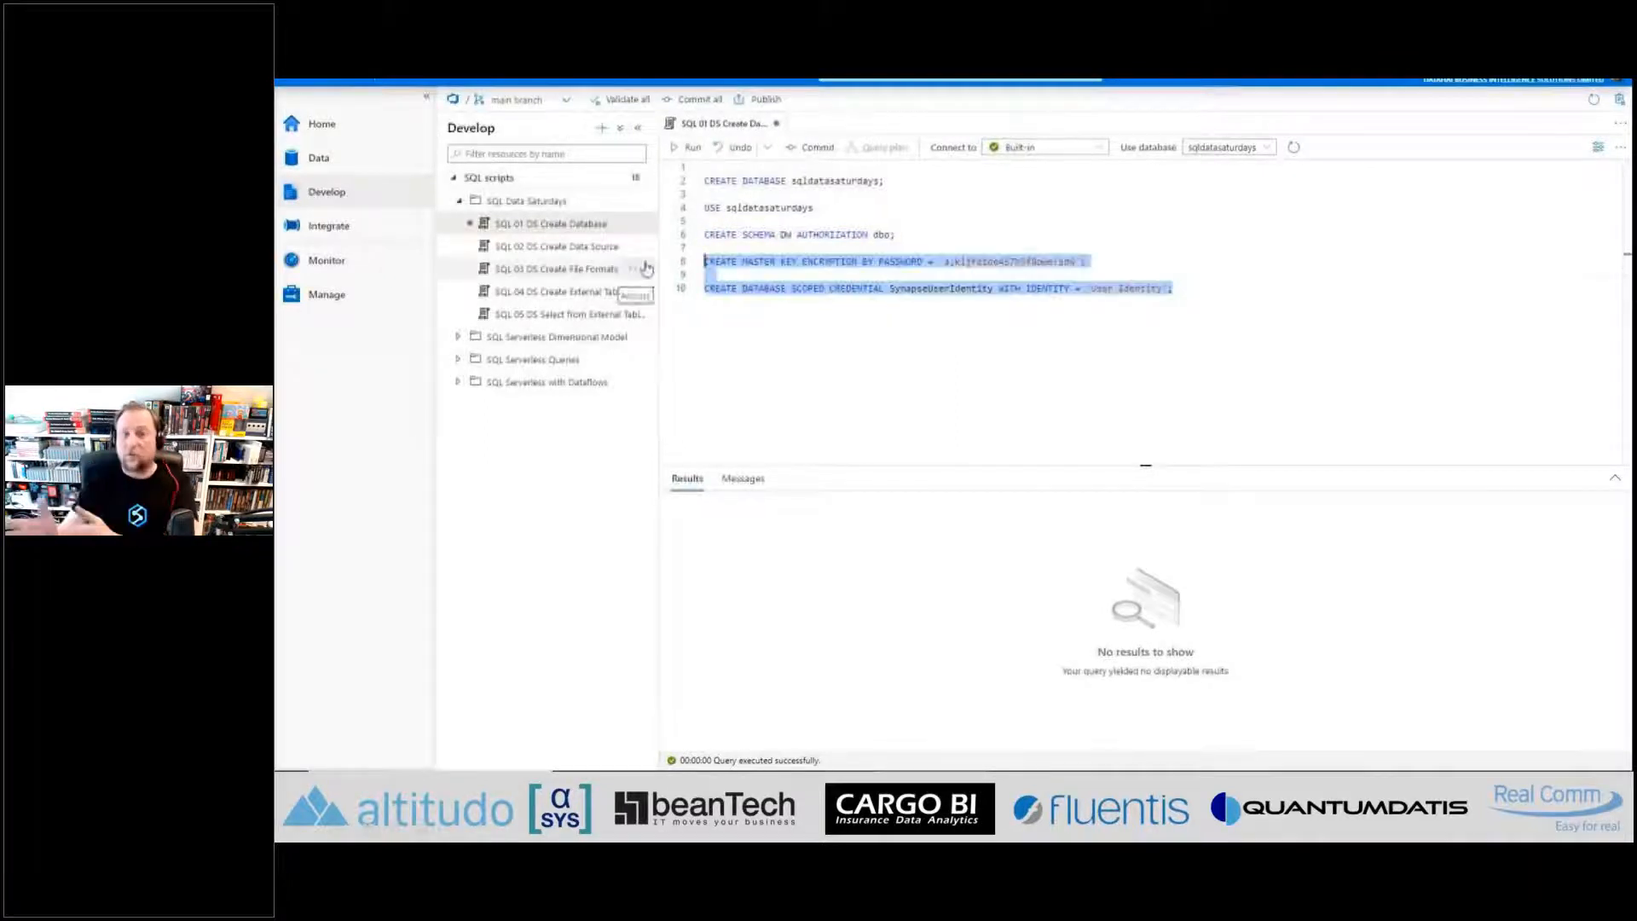
click(691, 149)
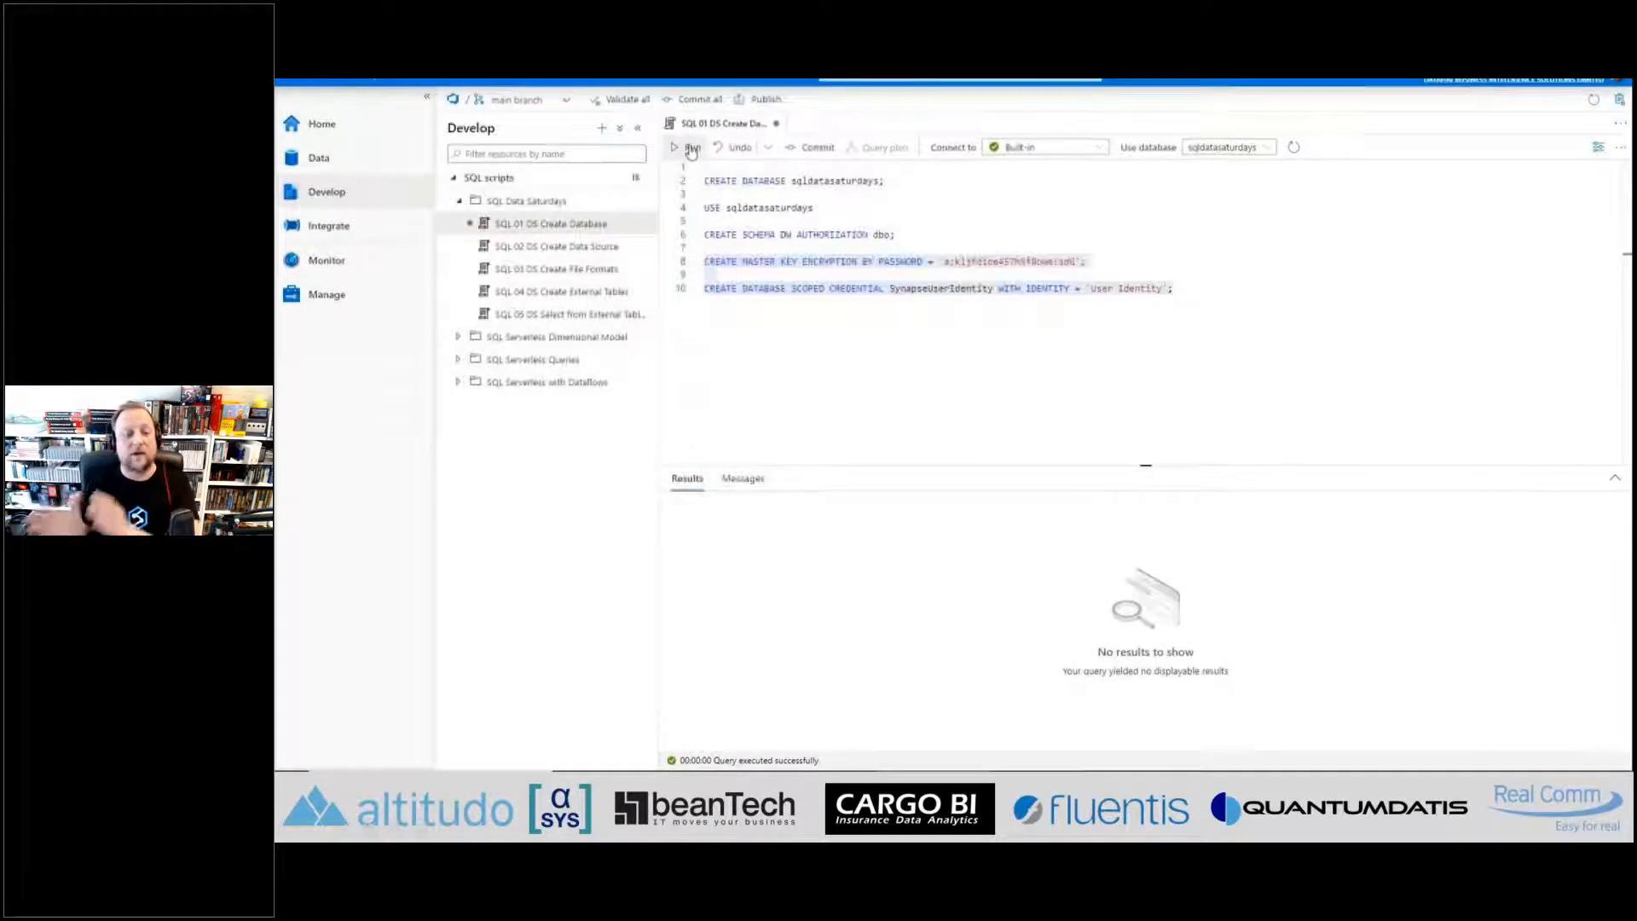
click(1318, 344)
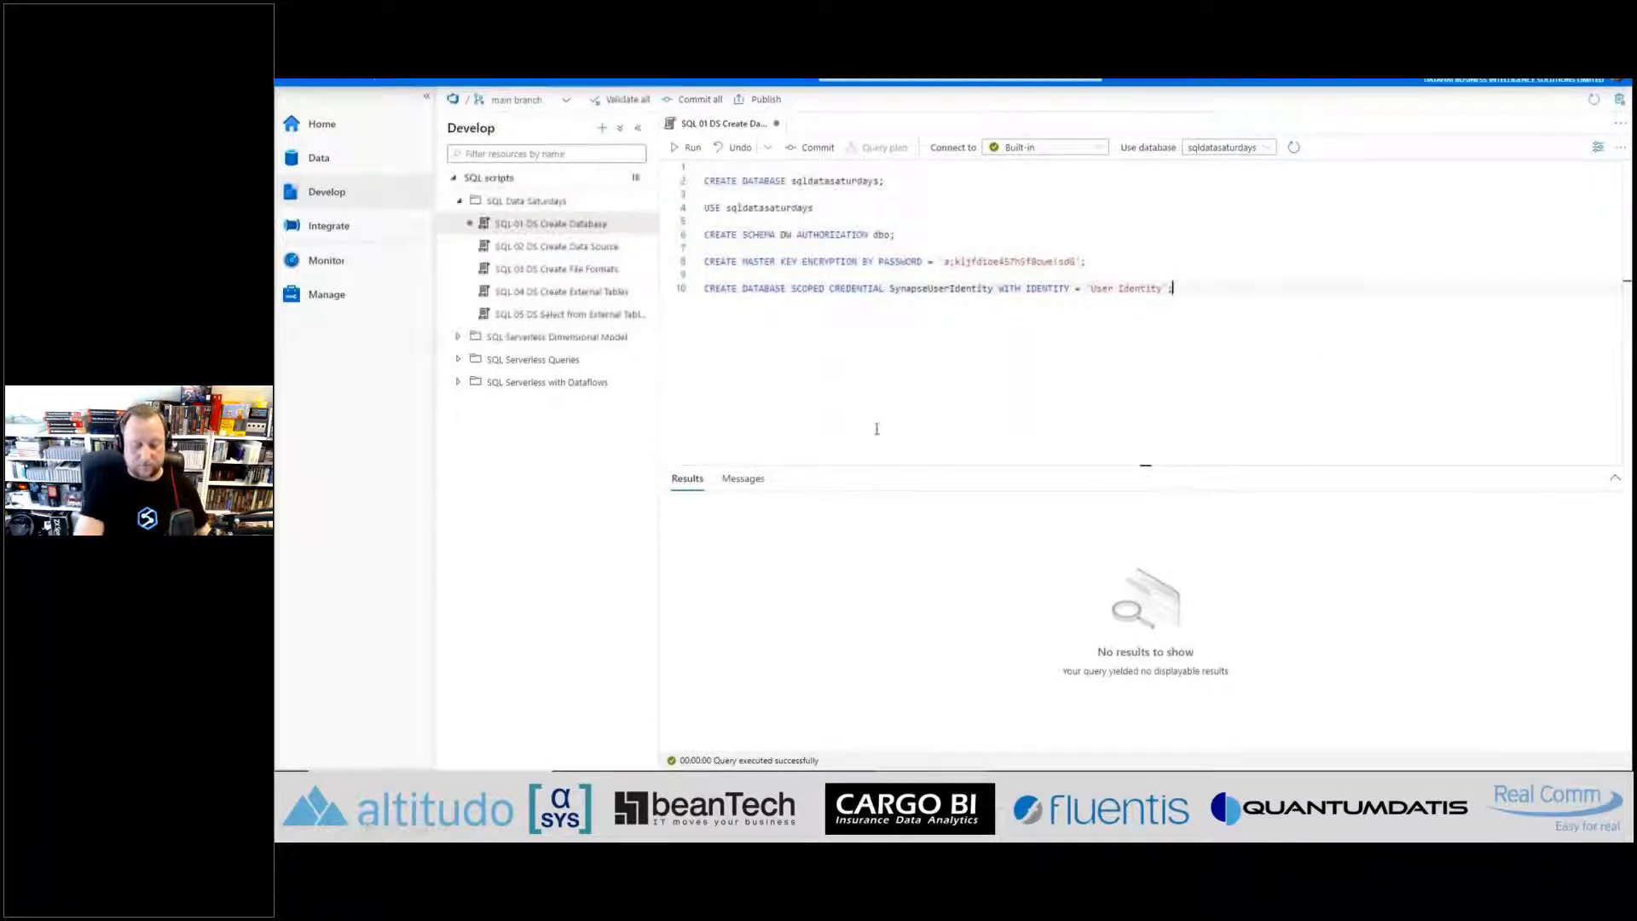
Step: Open SQL 02 DS Create Data Source and review its database name and storage URL
click(550, 248)
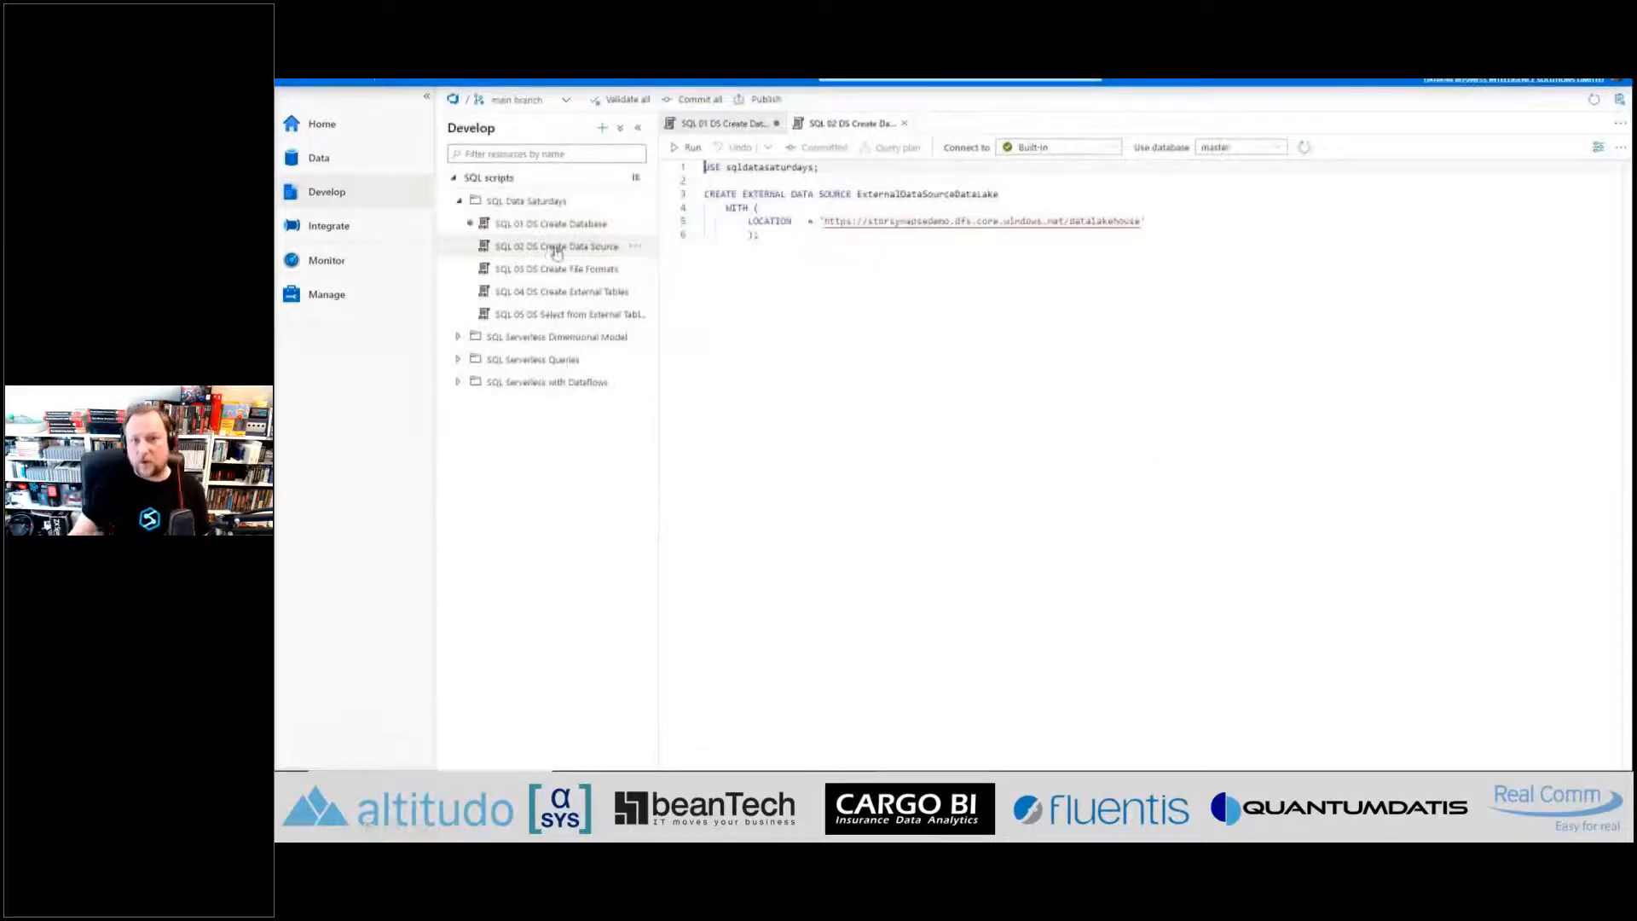
double_click(767, 167)
click(759, 254)
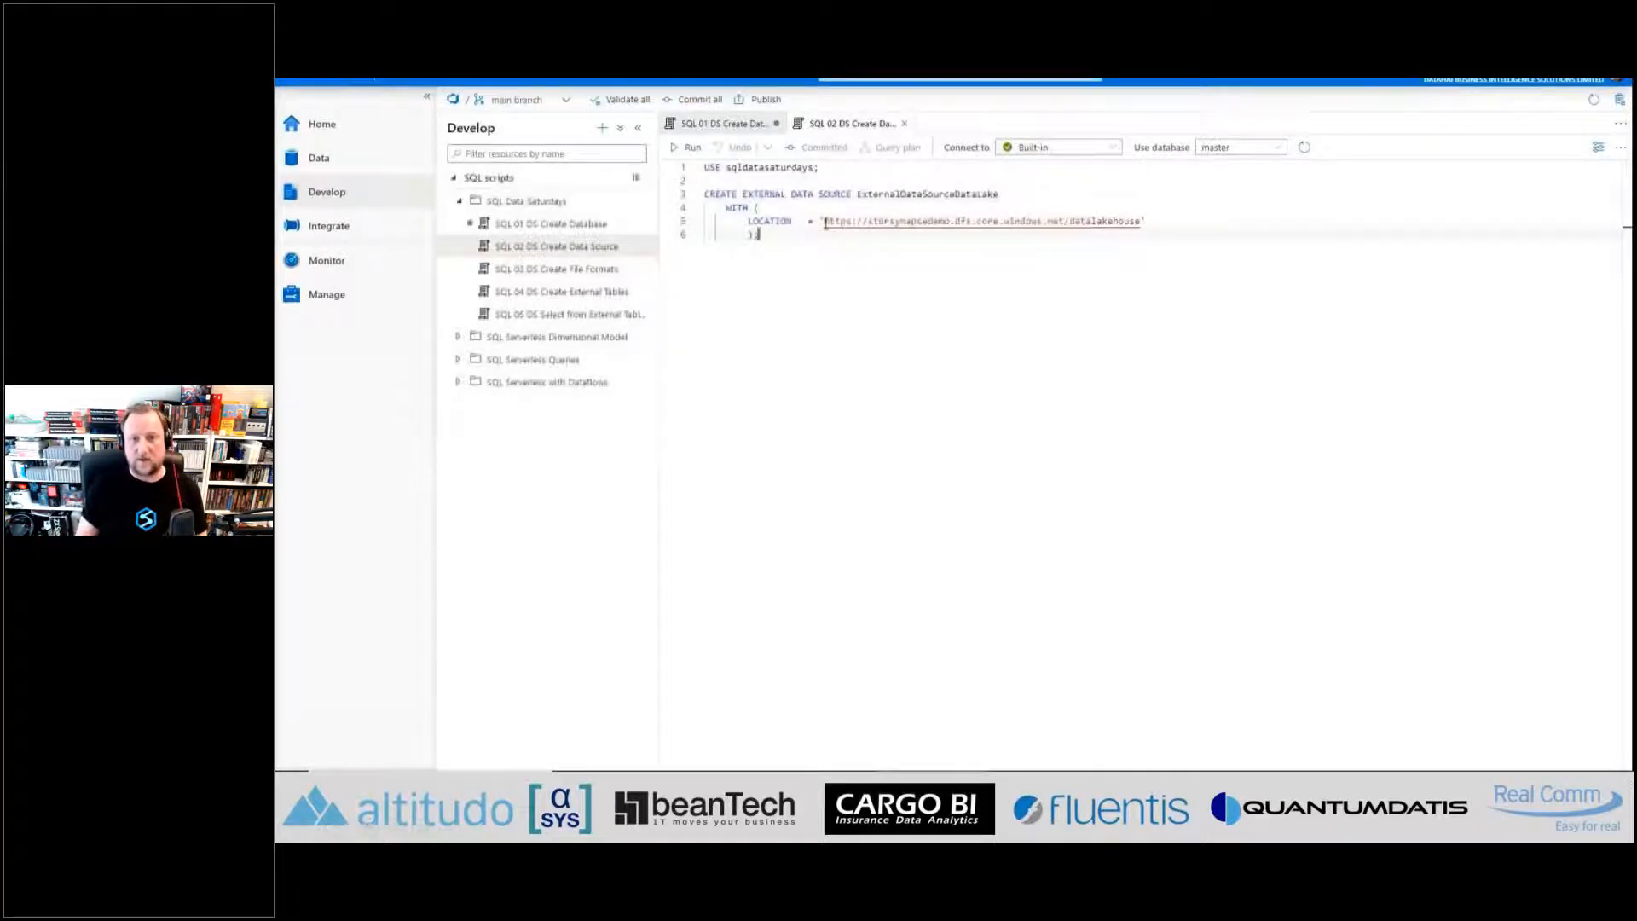
drag(825, 224, 1141, 221)
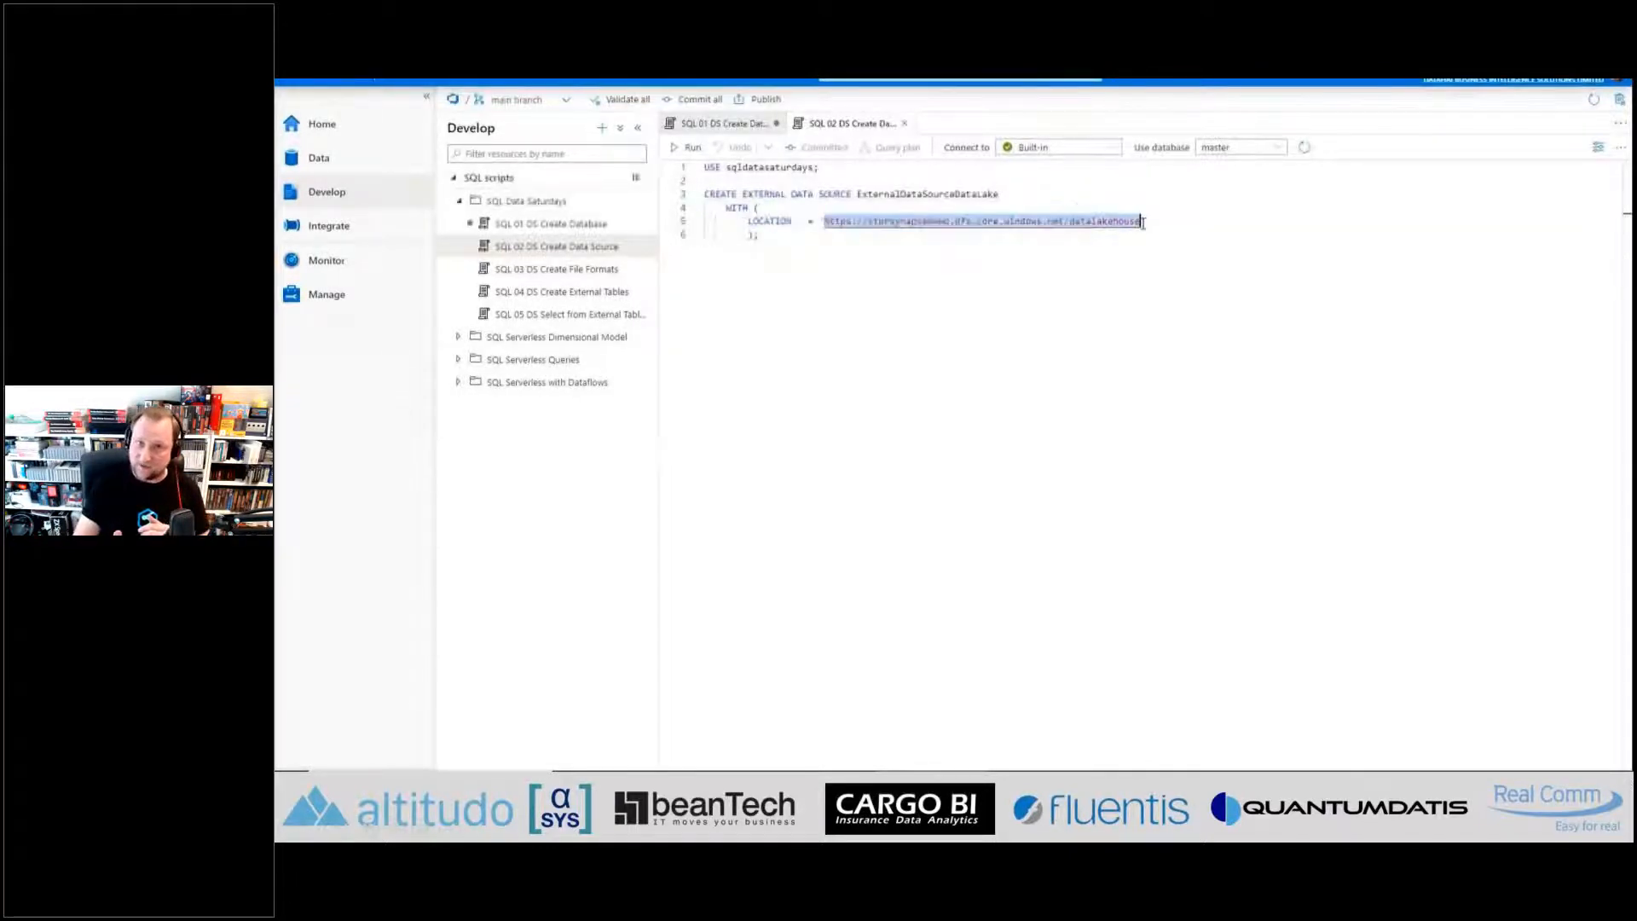
click(1097, 260)
Step: Confirm the URL against the datalakehouse container, run the script, and open SQL 03 DS Create File Formats
click(418, 80)
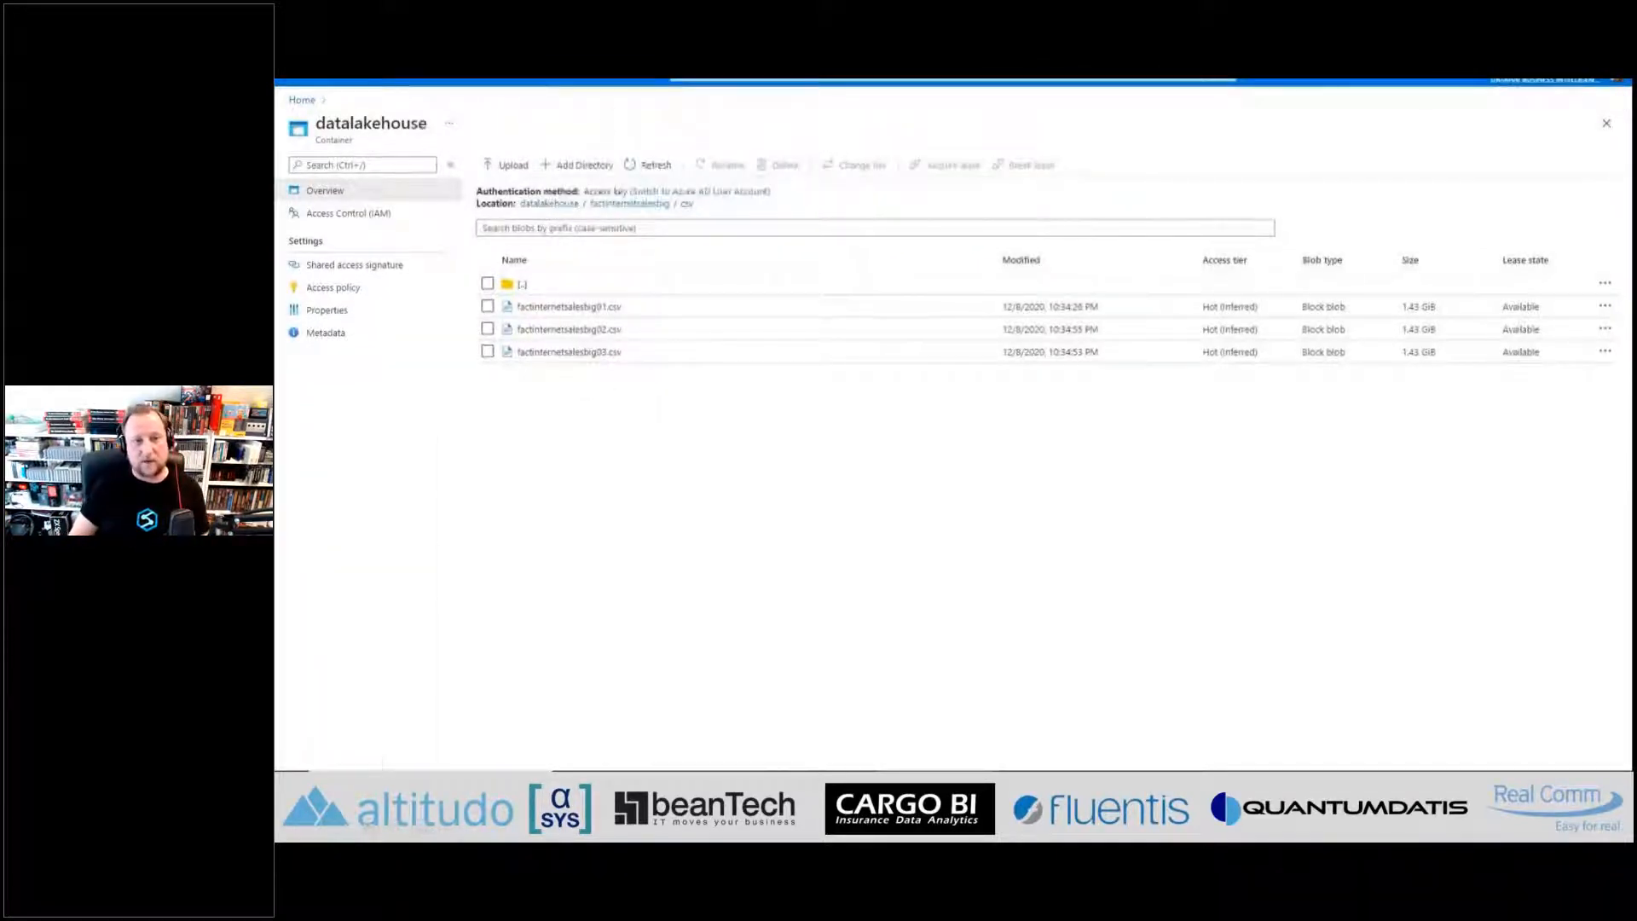
click(844, 25)
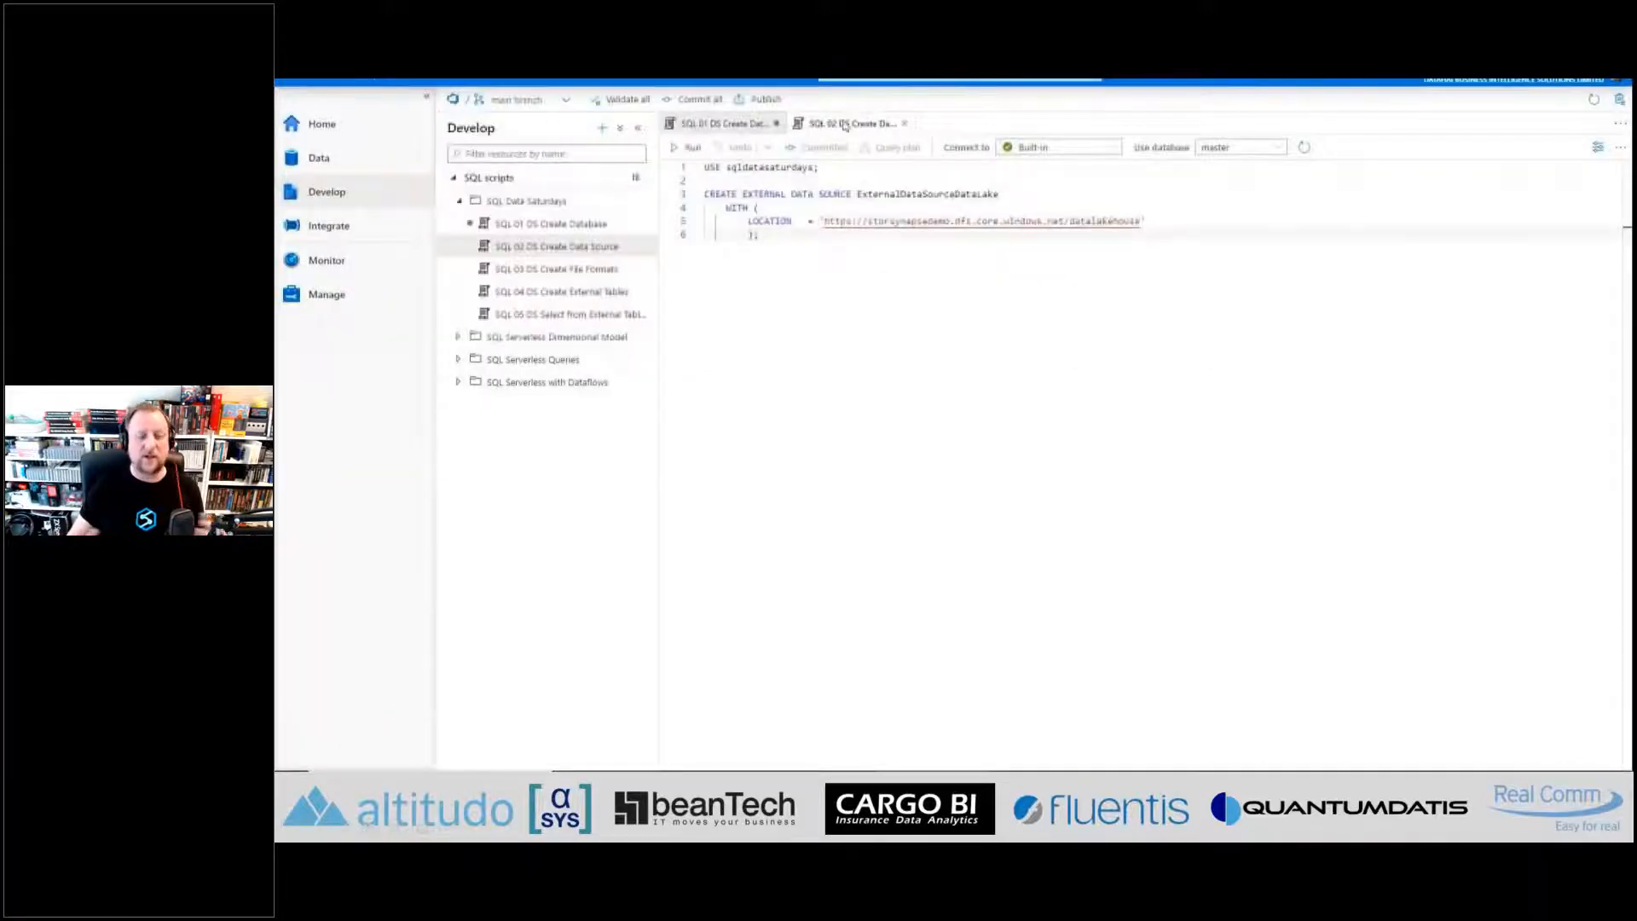
click(691, 148)
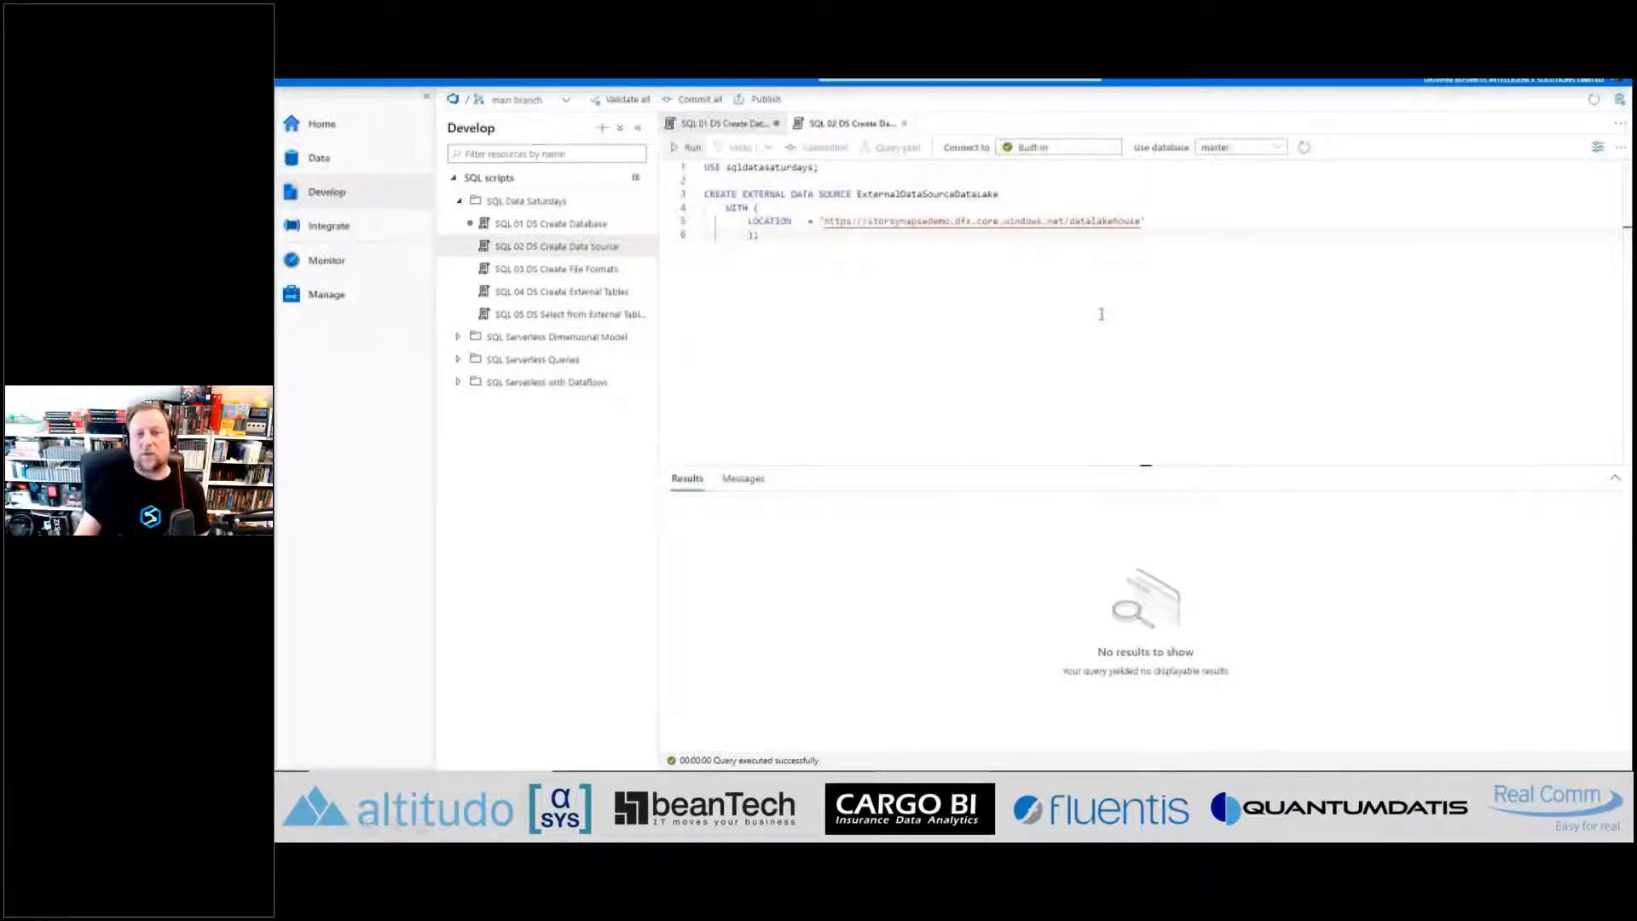
click(594, 271)
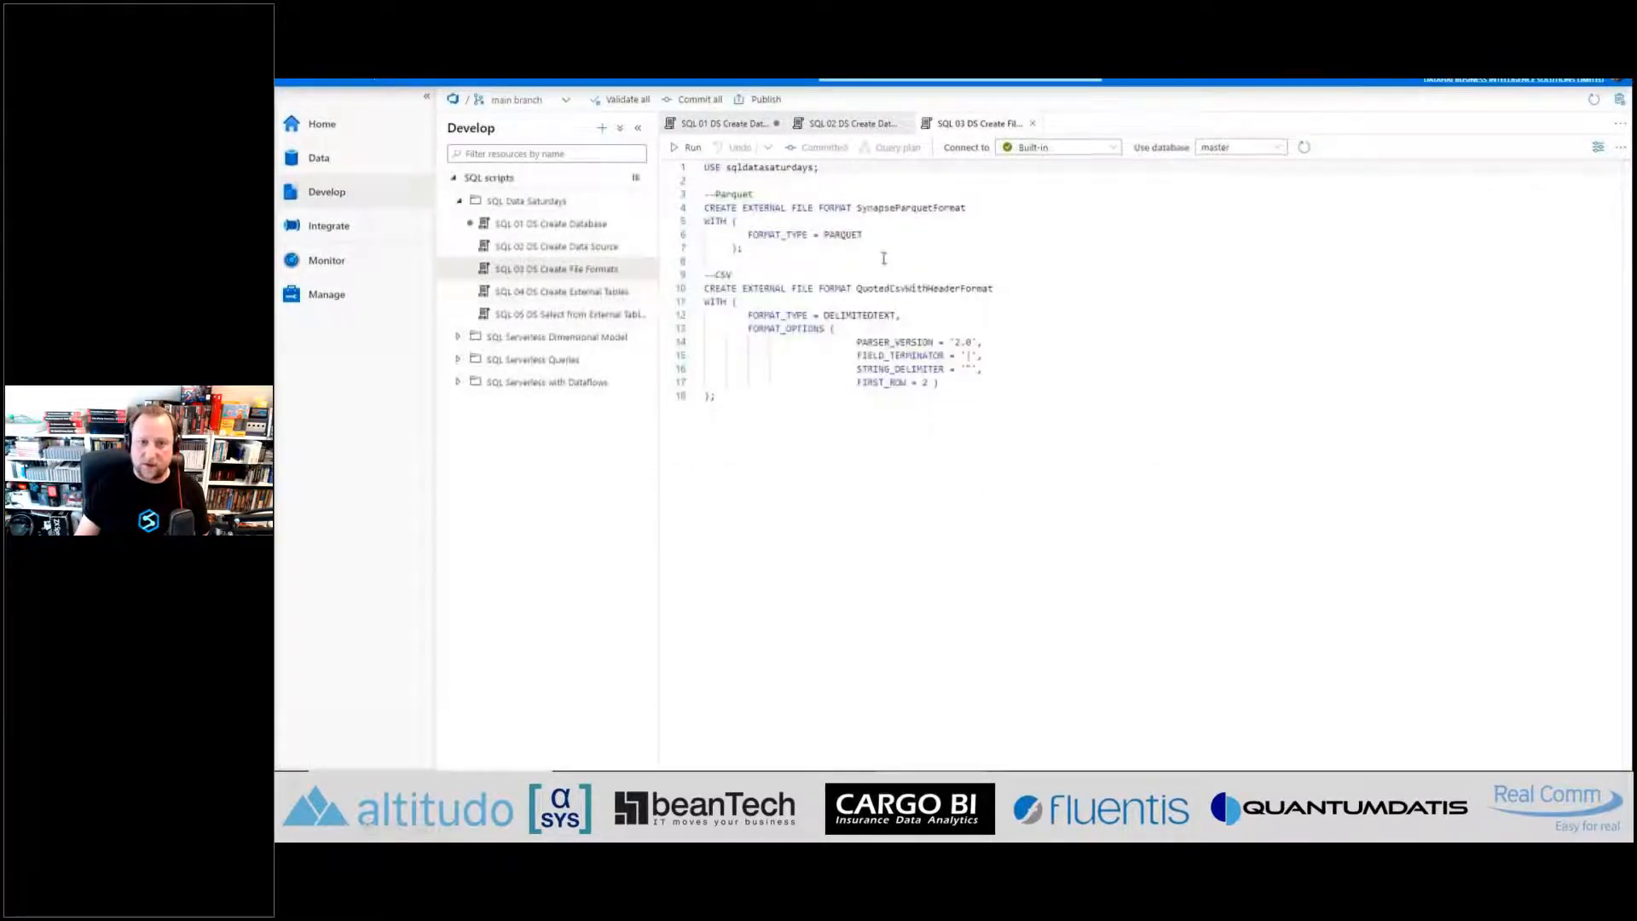
Step: Run the PARQUET and DELIMITEDTEXT file-format script against sqldatasaturdays instead of master
double_click(831, 234)
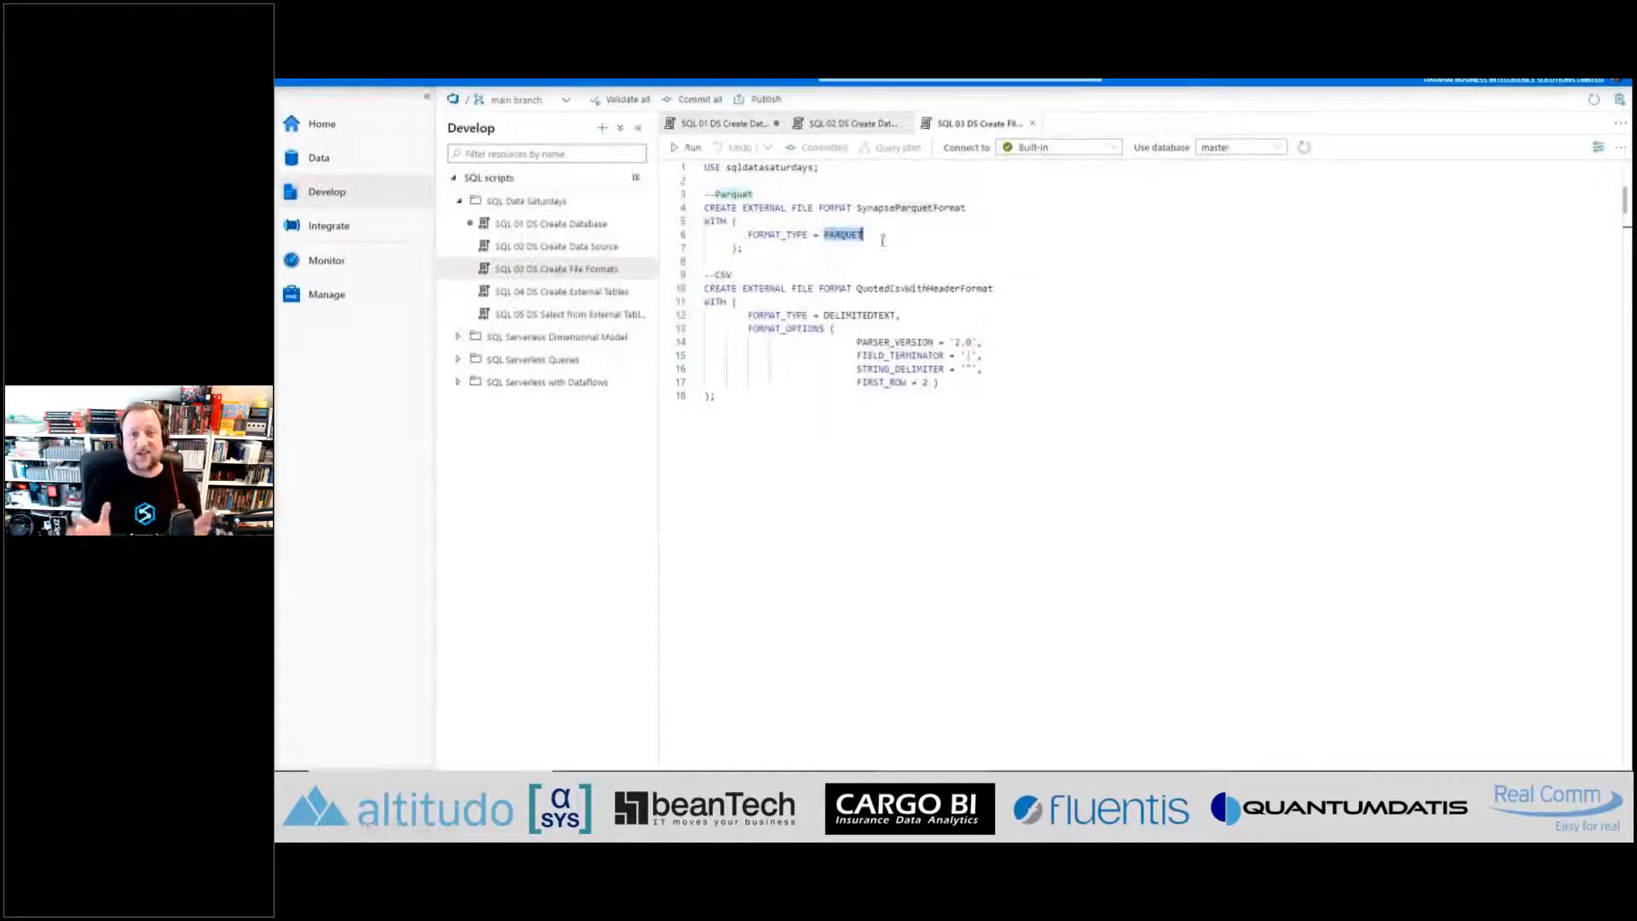
double_click(862, 317)
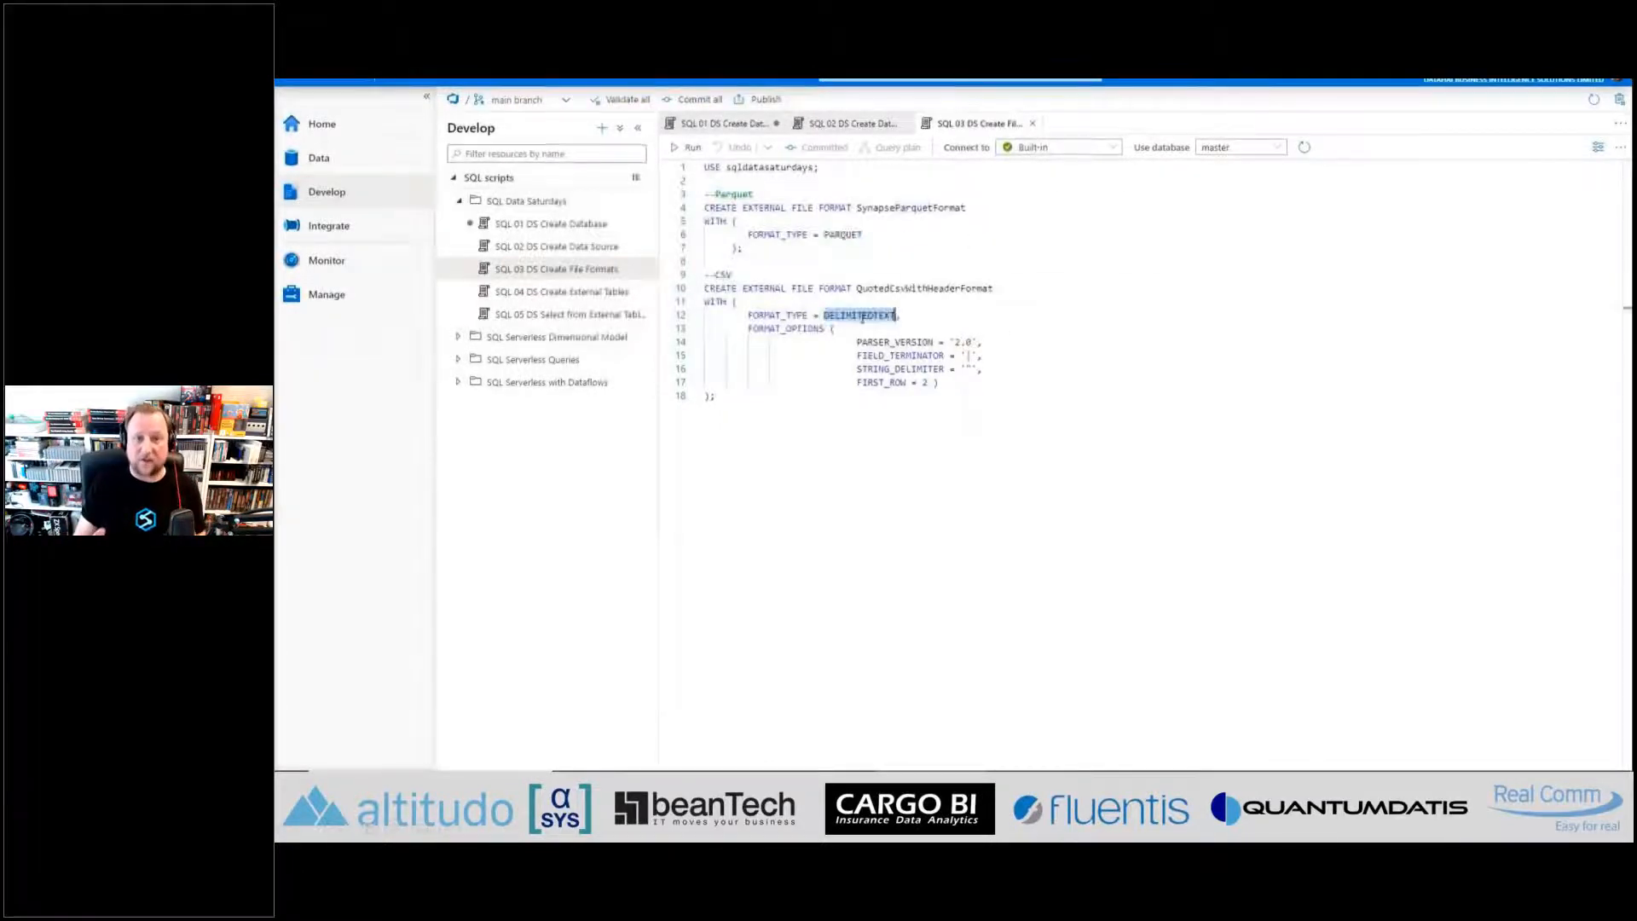
click(778, 463)
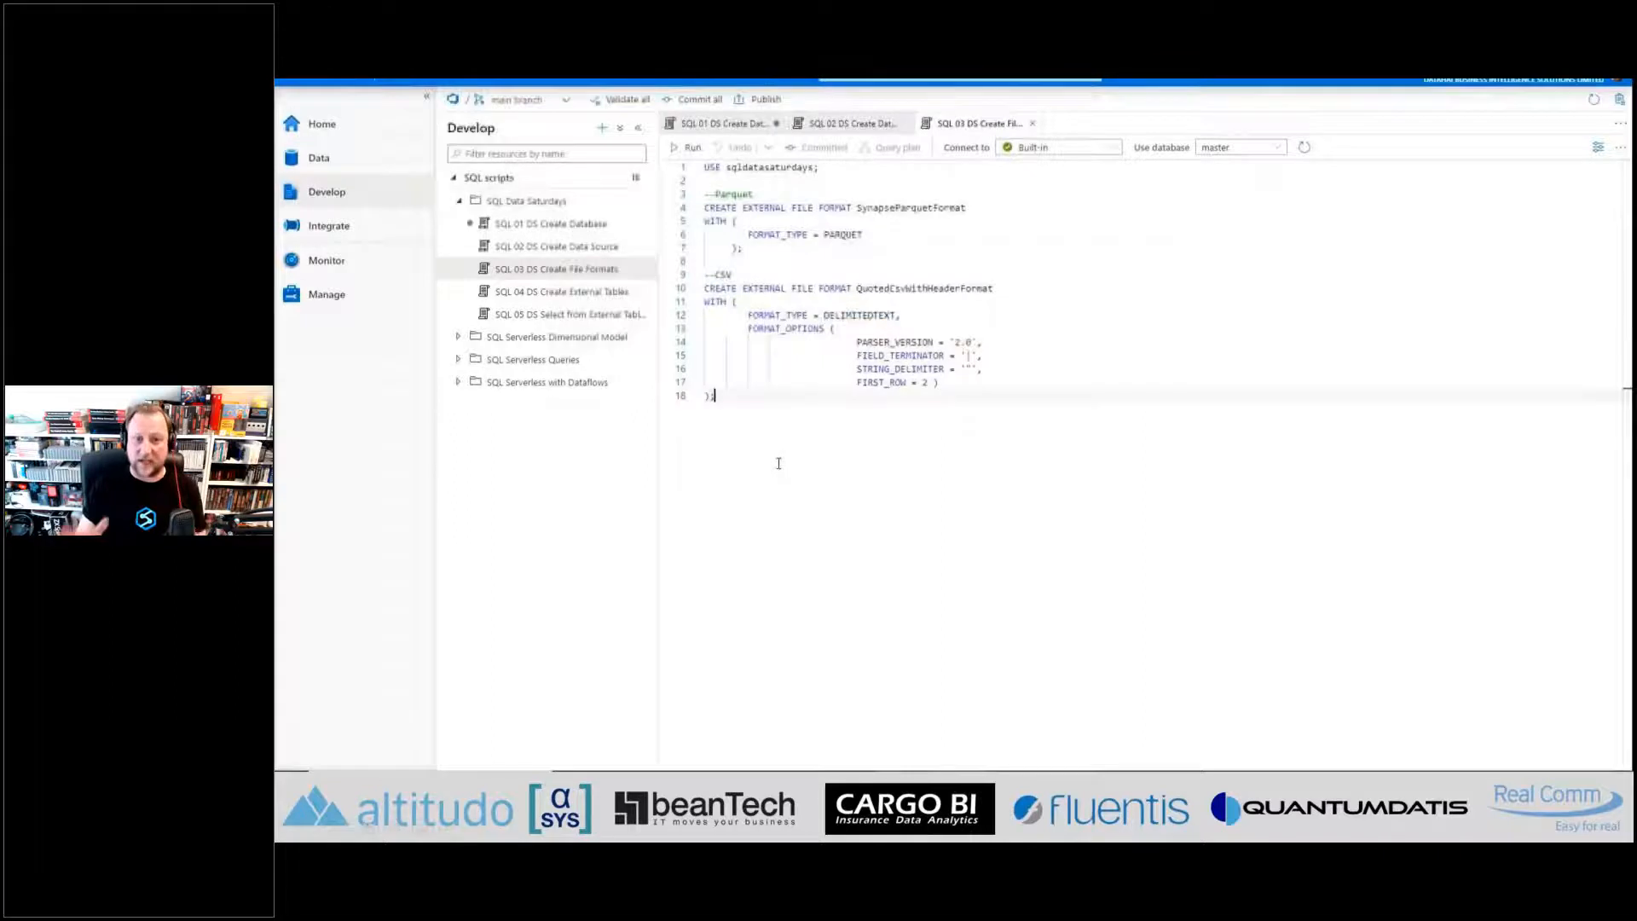
click(1240, 149)
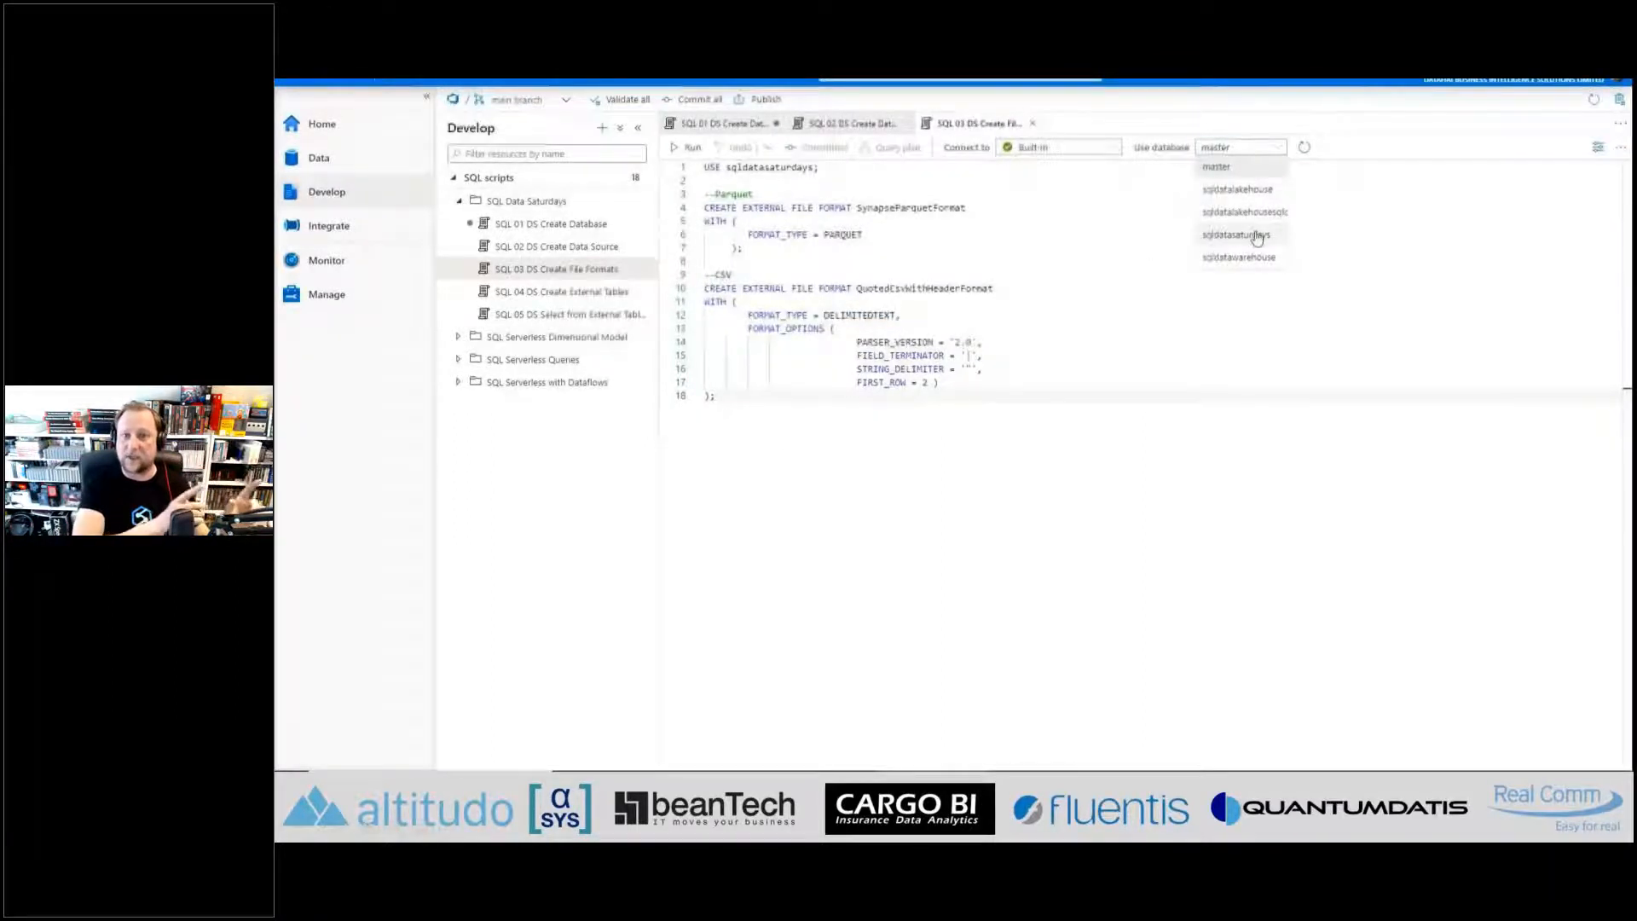
click(1245, 236)
click(689, 147)
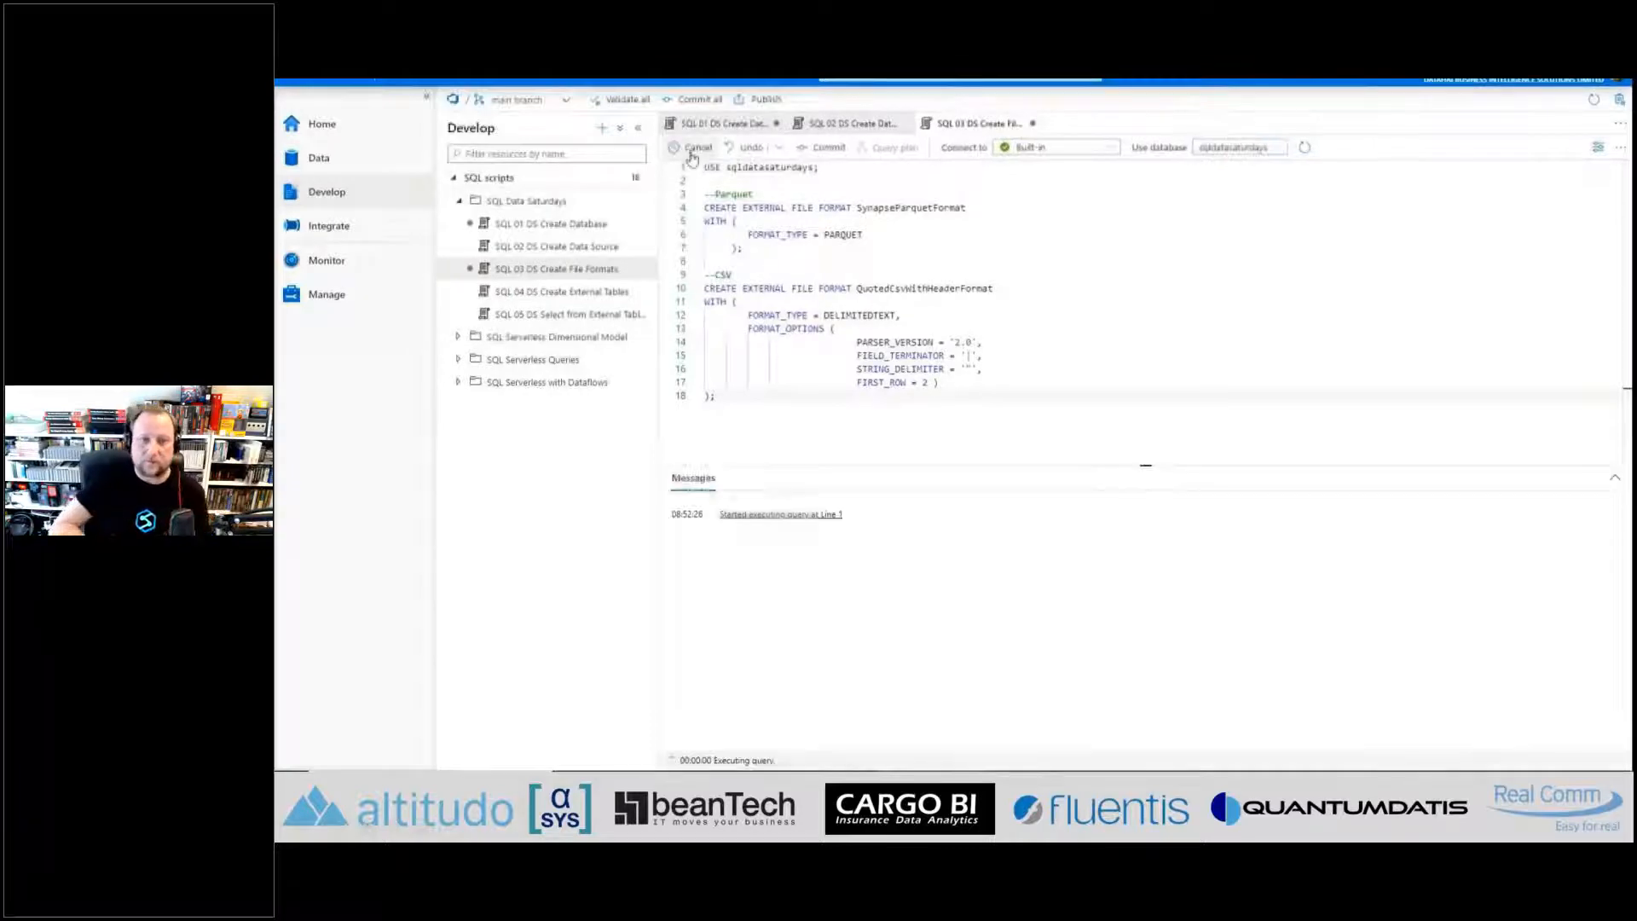
Step: Check the execution messages, then open SQL 04 DS Create External Tables
click(743, 478)
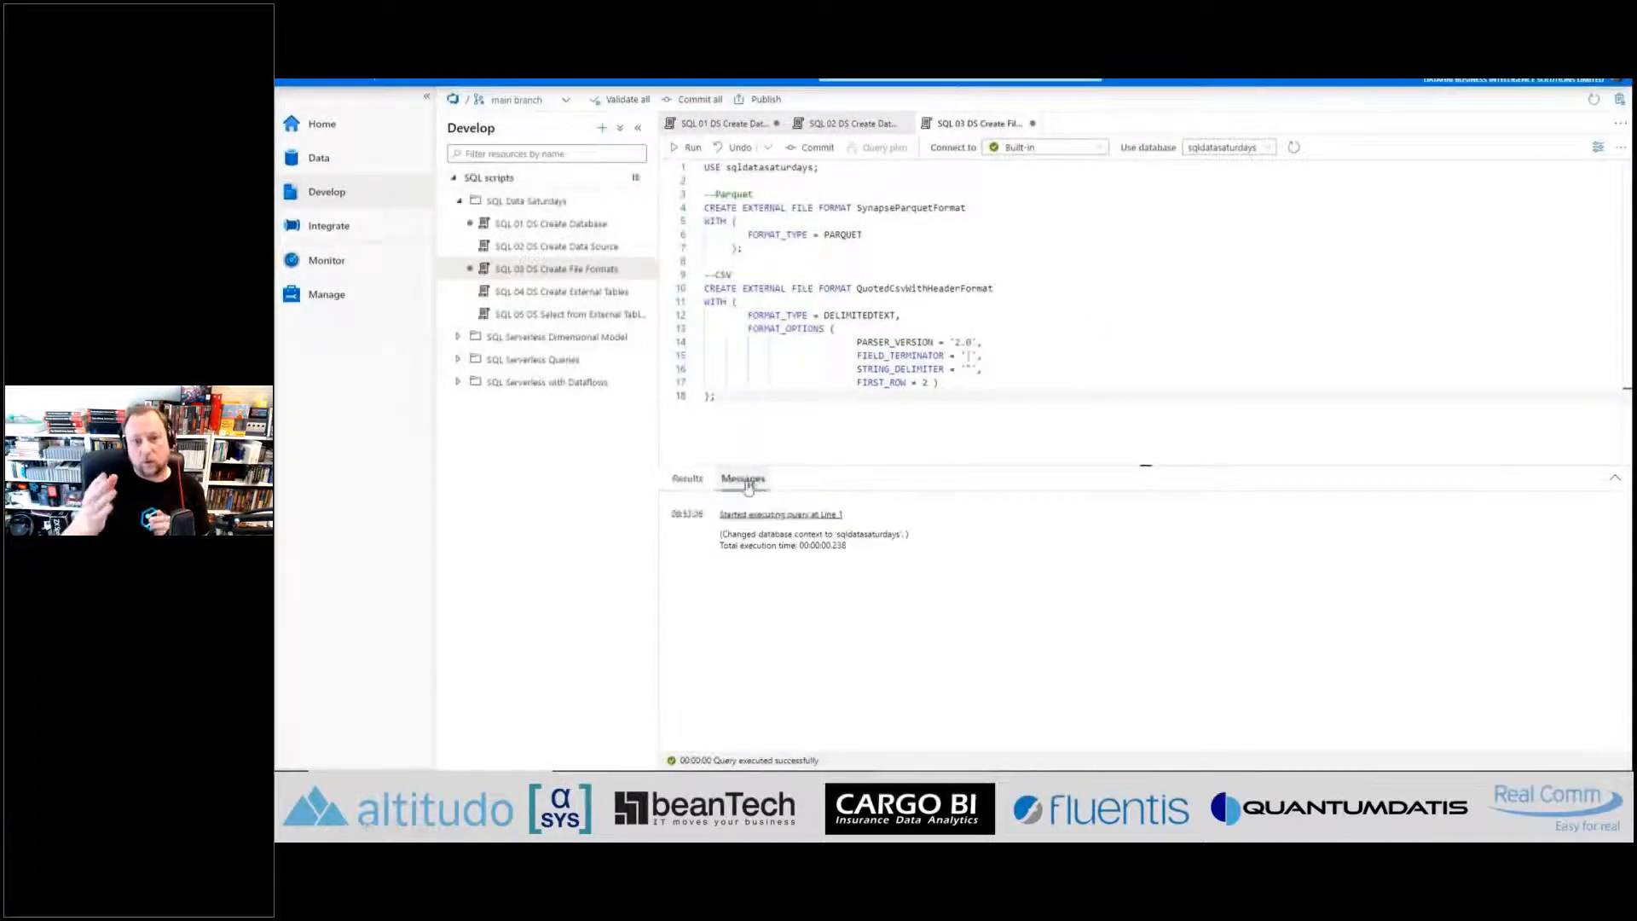
click(694, 482)
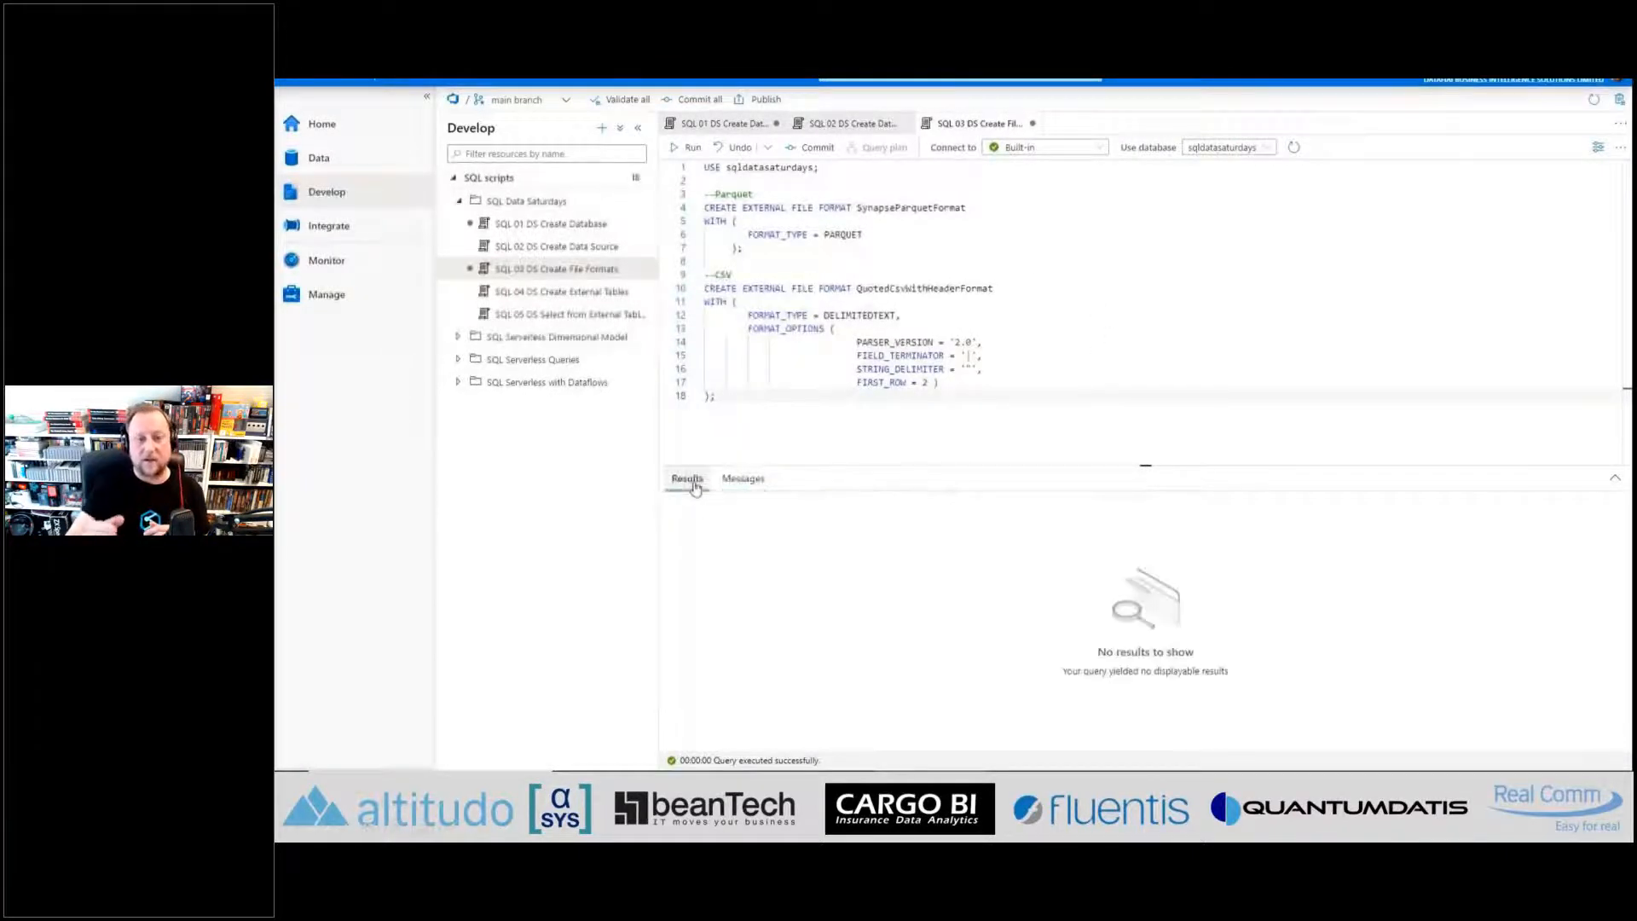
click(560, 294)
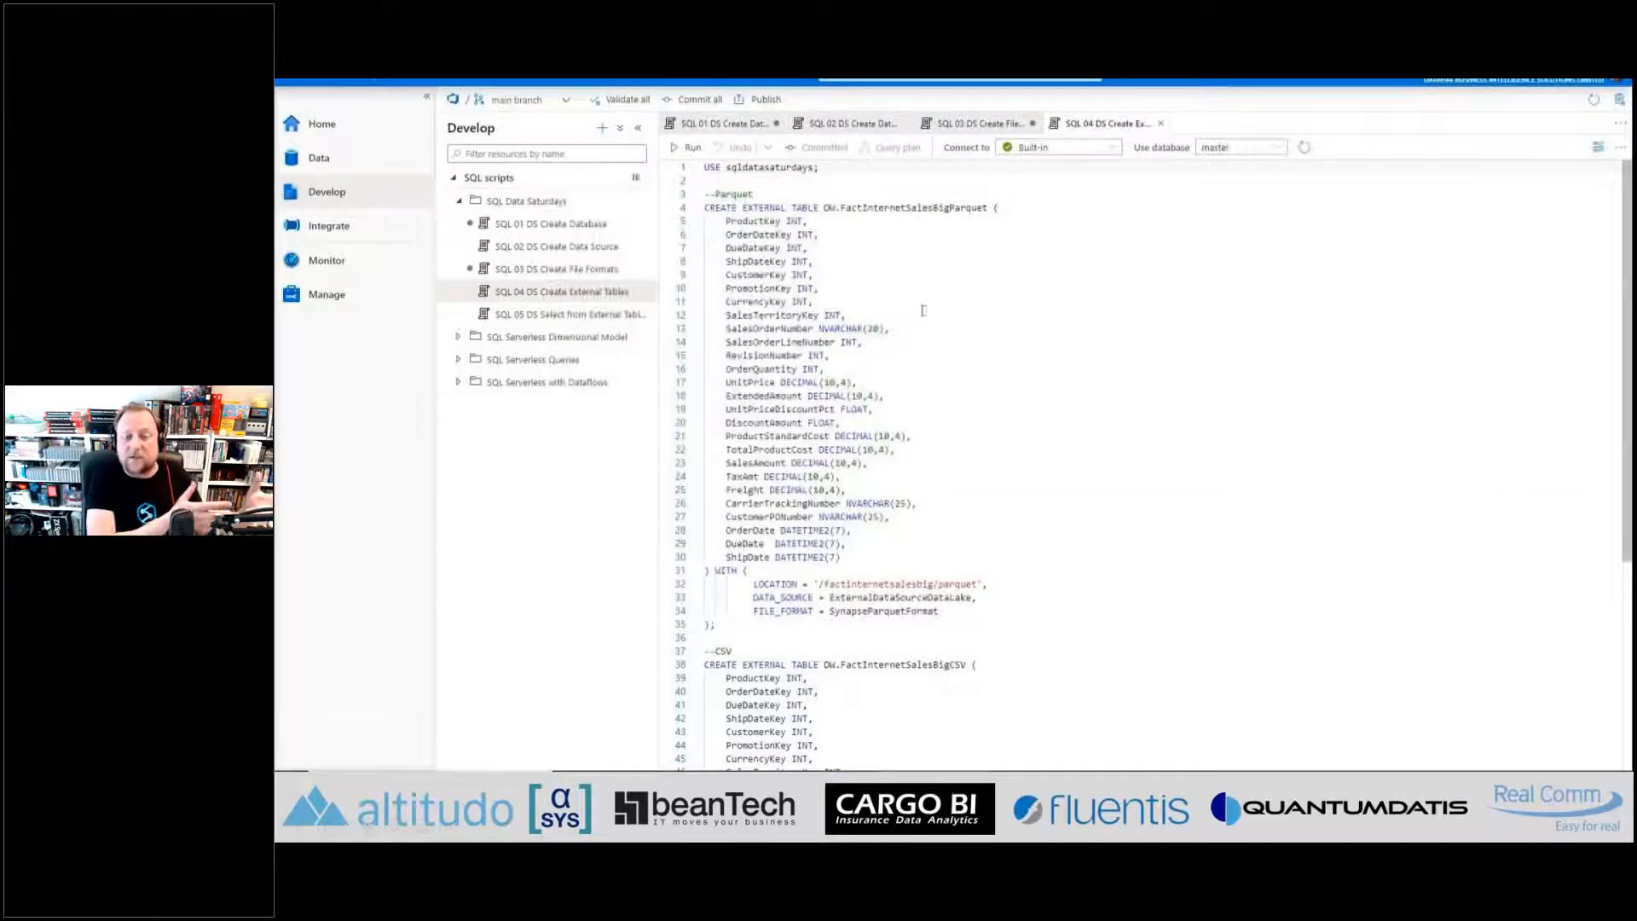
Step: Review the DW.FactInternetSalesBigParquet columns, LOCATION, DATA_SOURCE and FILE_FORMAT settings
double_click(761, 208)
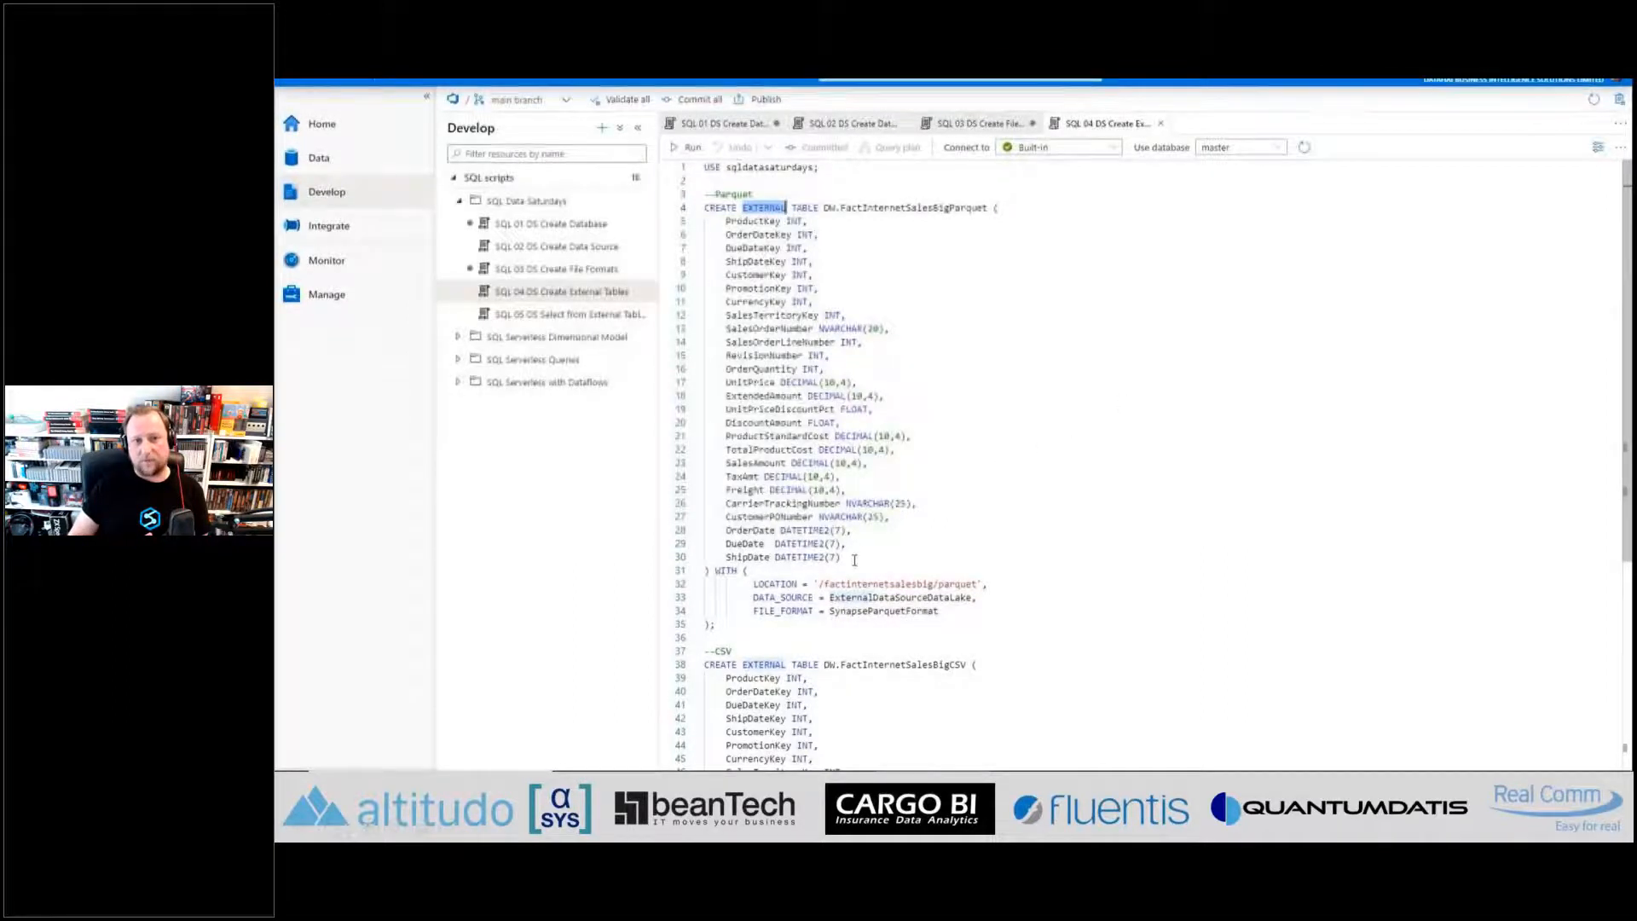
drag(843, 556, 693, 238)
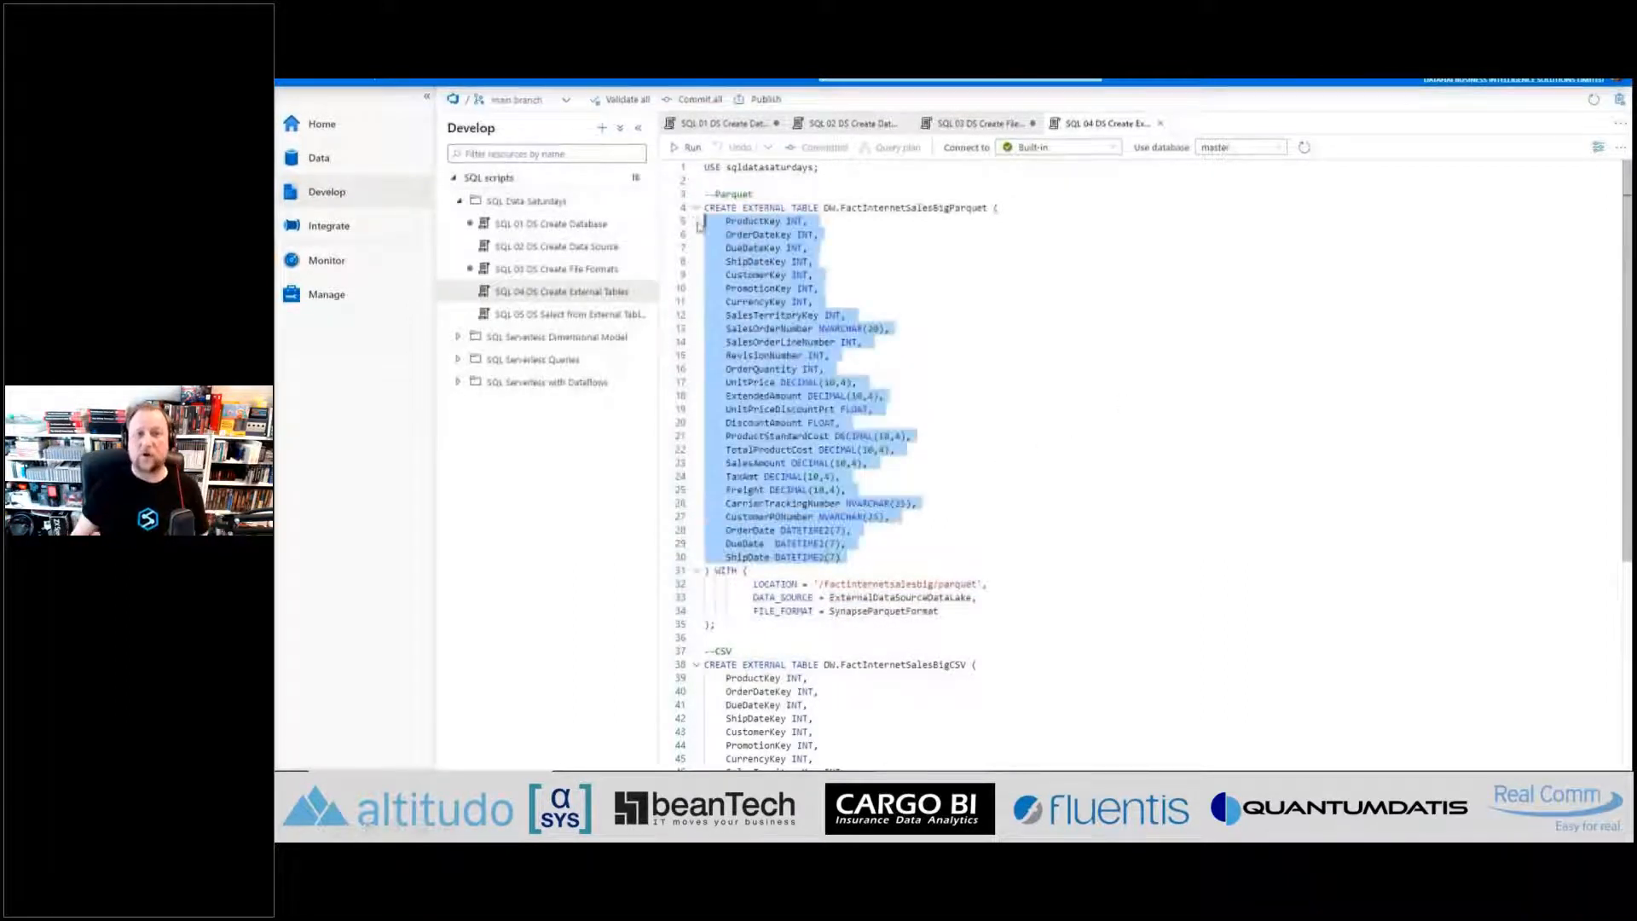
click(972, 410)
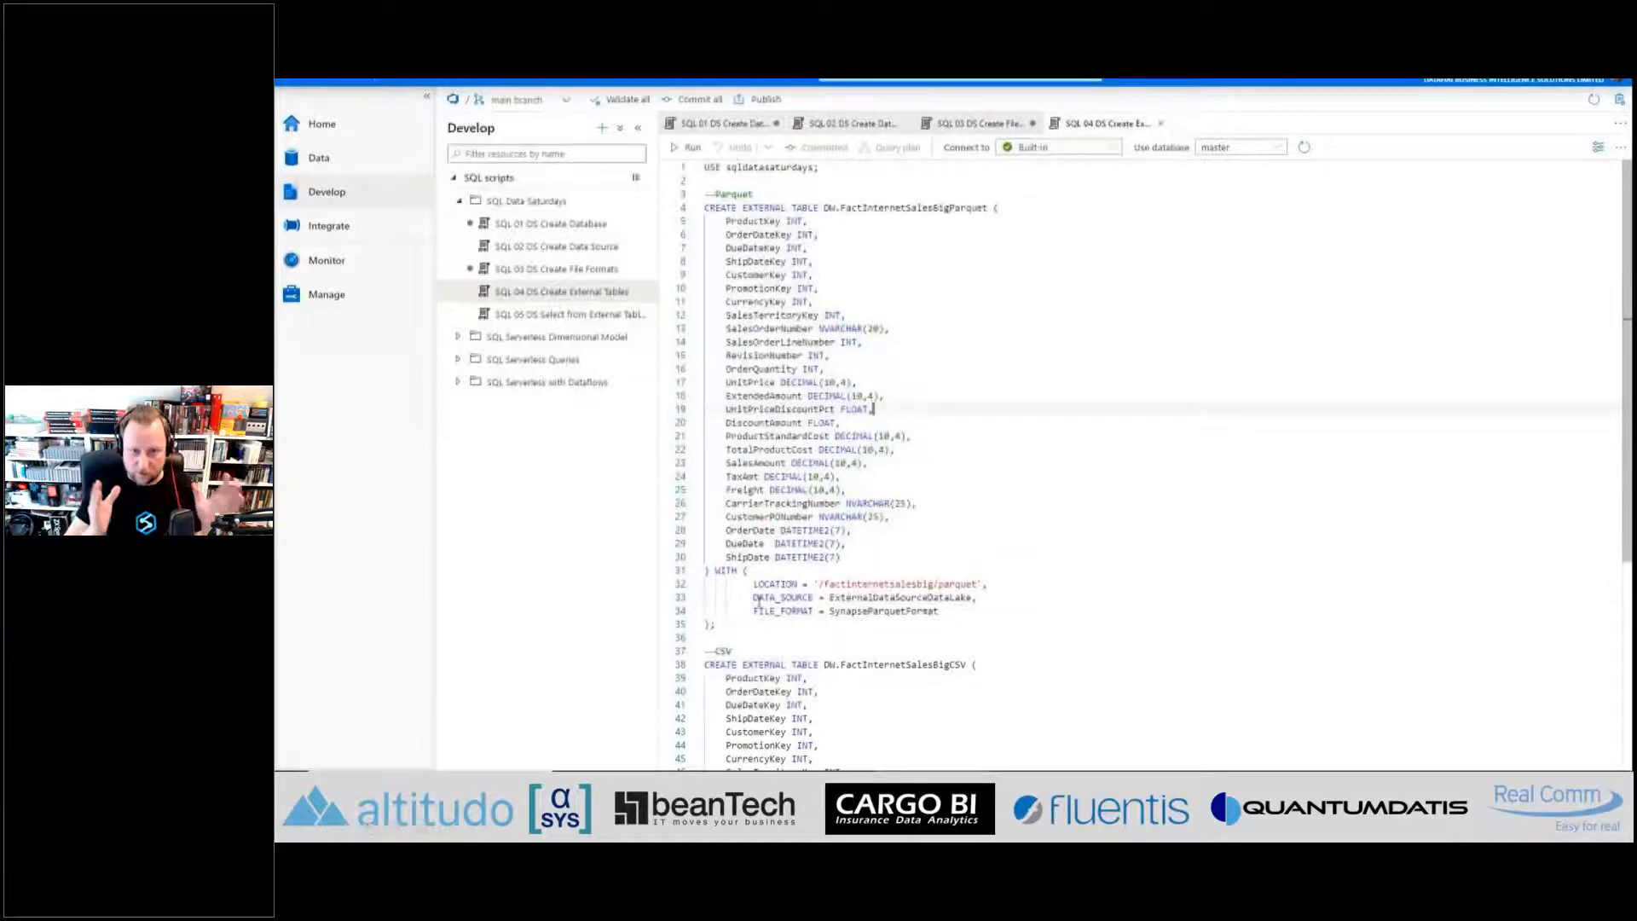
click(781, 584)
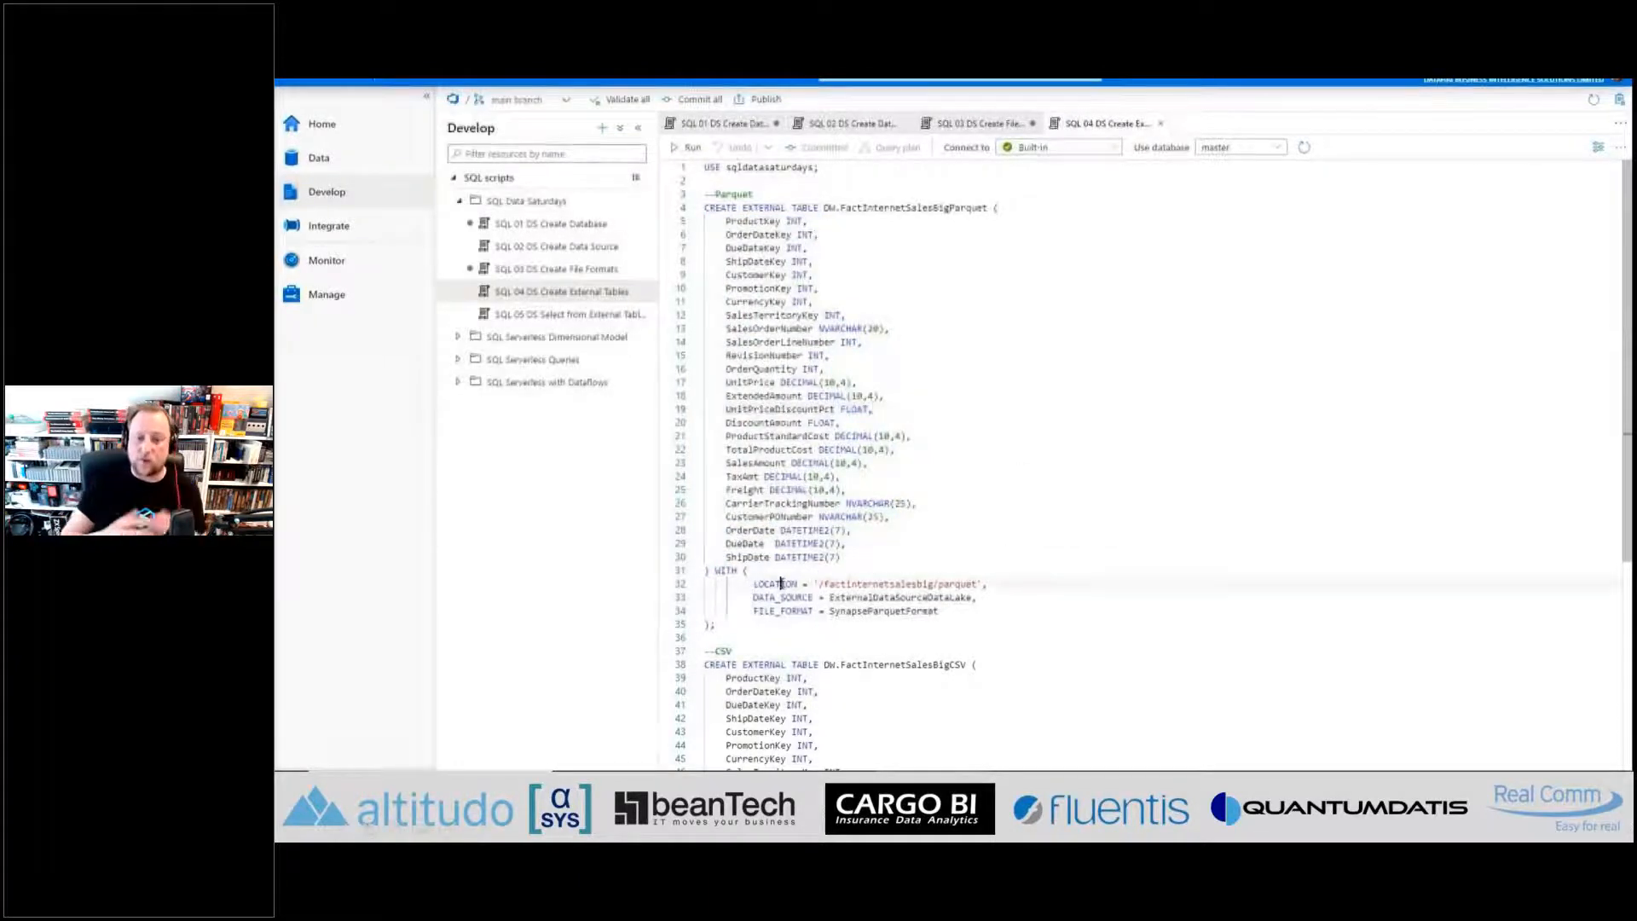
double_click(788, 598)
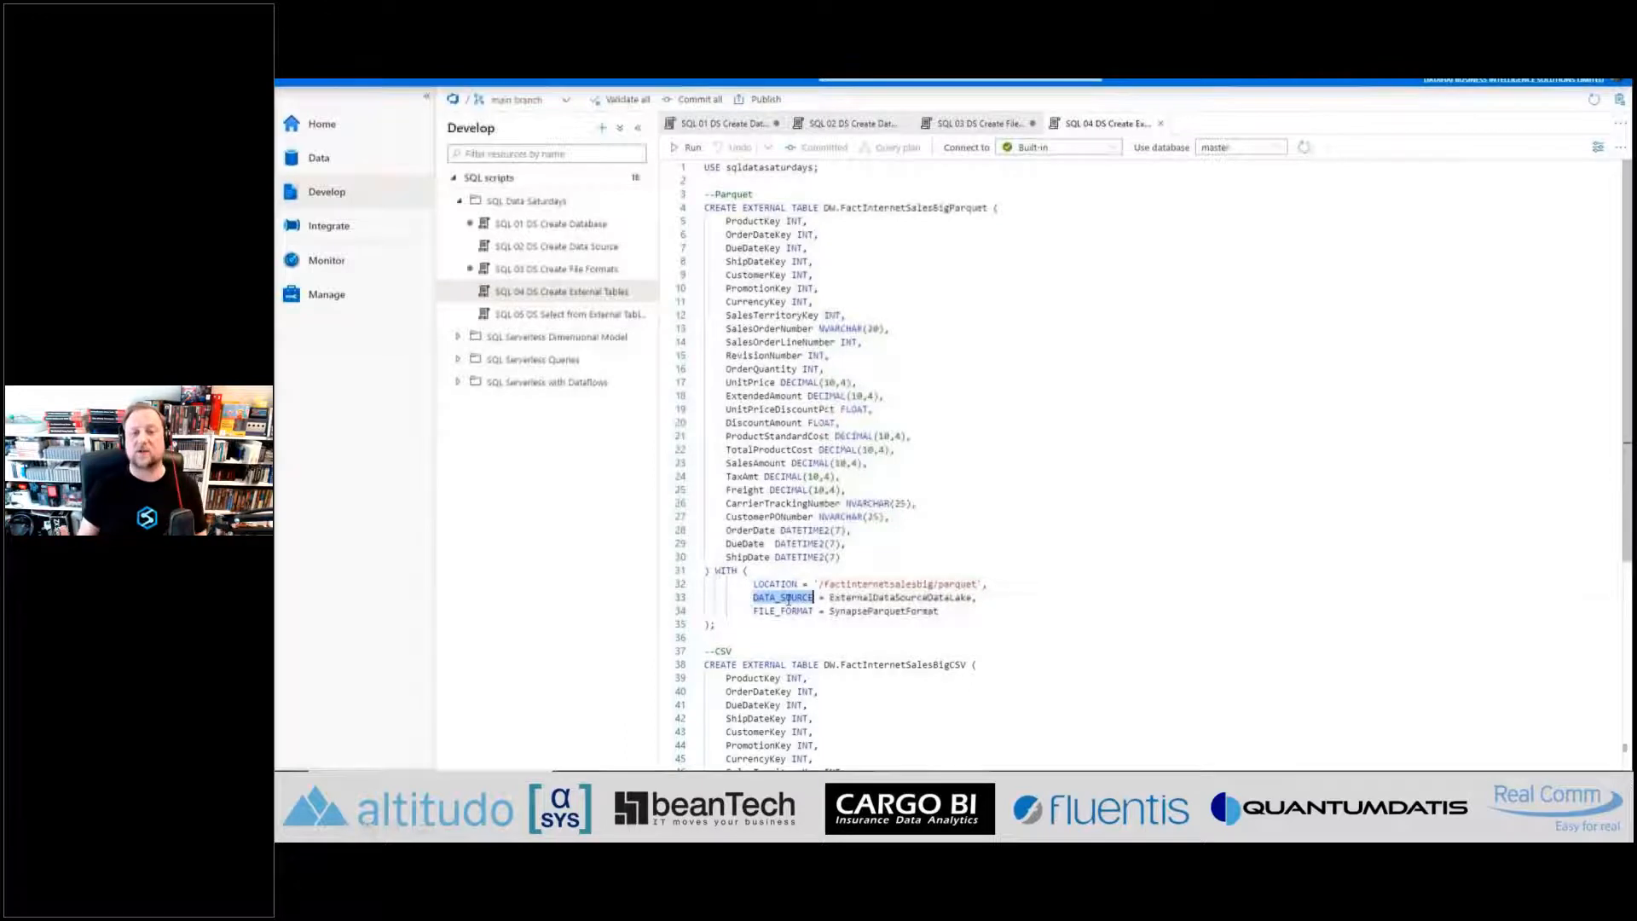
click(791, 610)
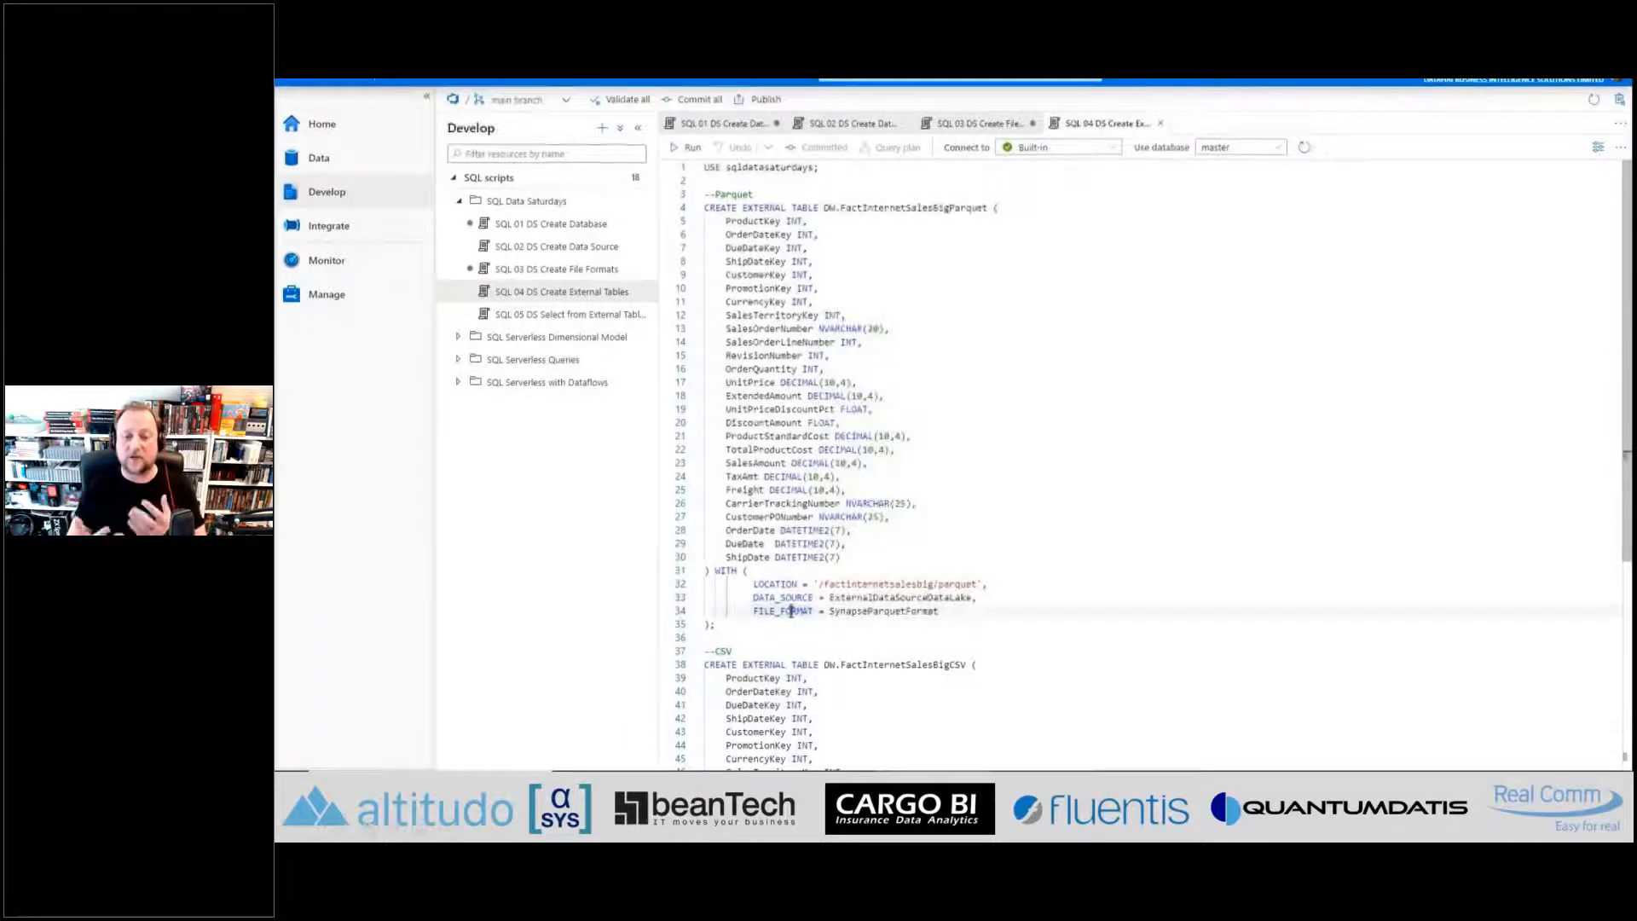
click(777, 624)
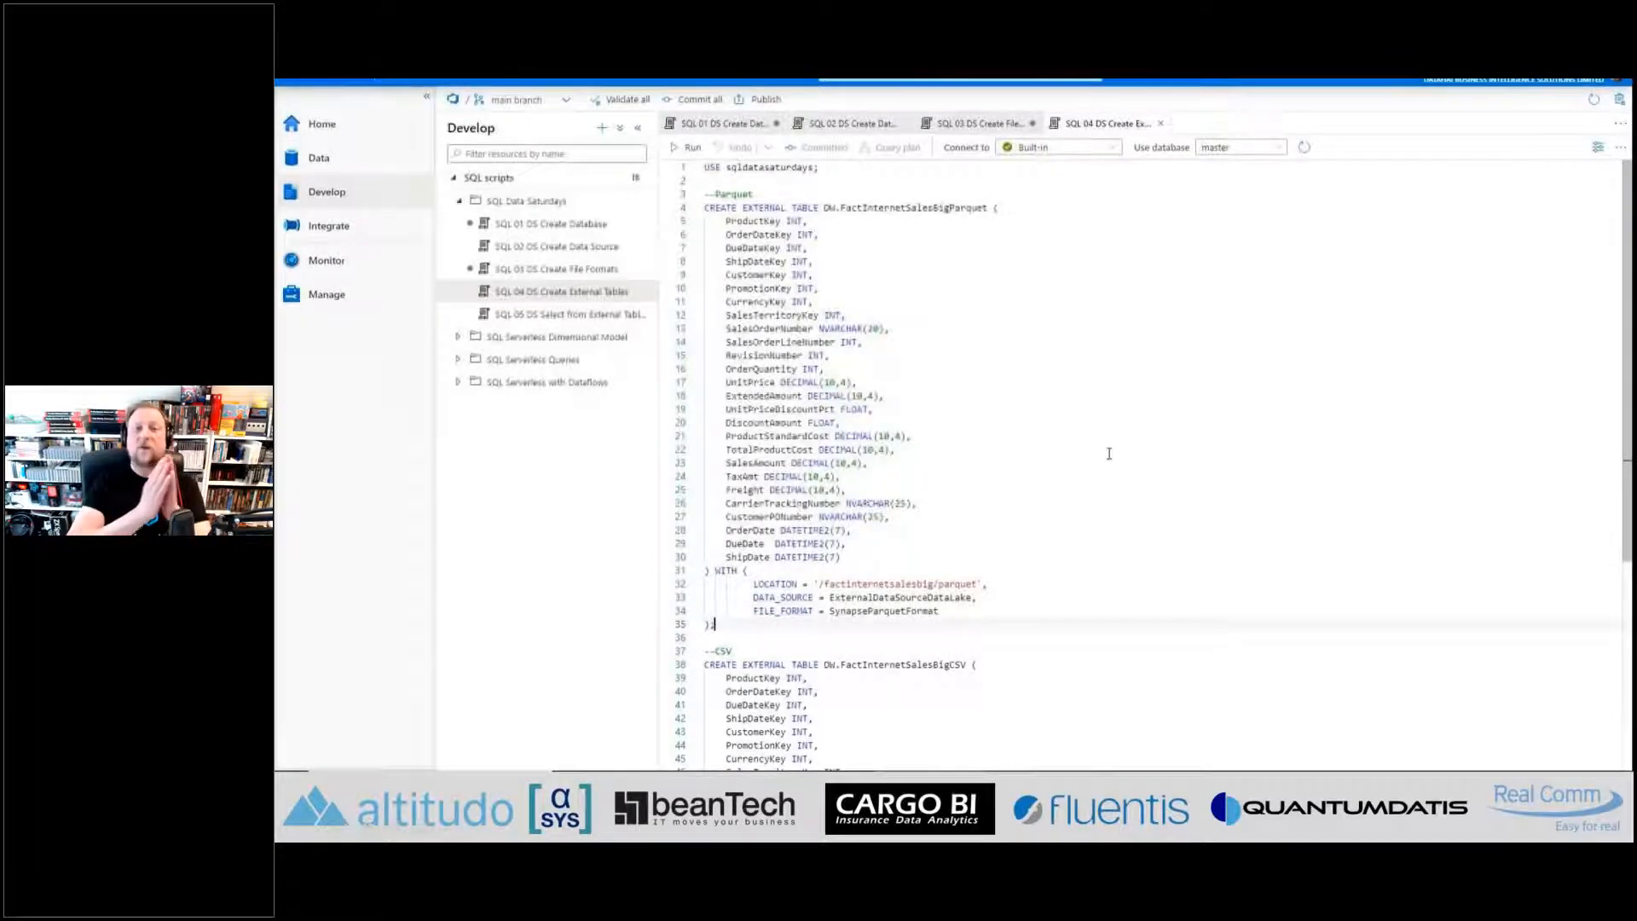
Step: Review the CSV table's /factinternetsalesbig/csv location and QuotedCsvWithHeaderFormat, then run the script
scroll(1108, 456, down, 5)
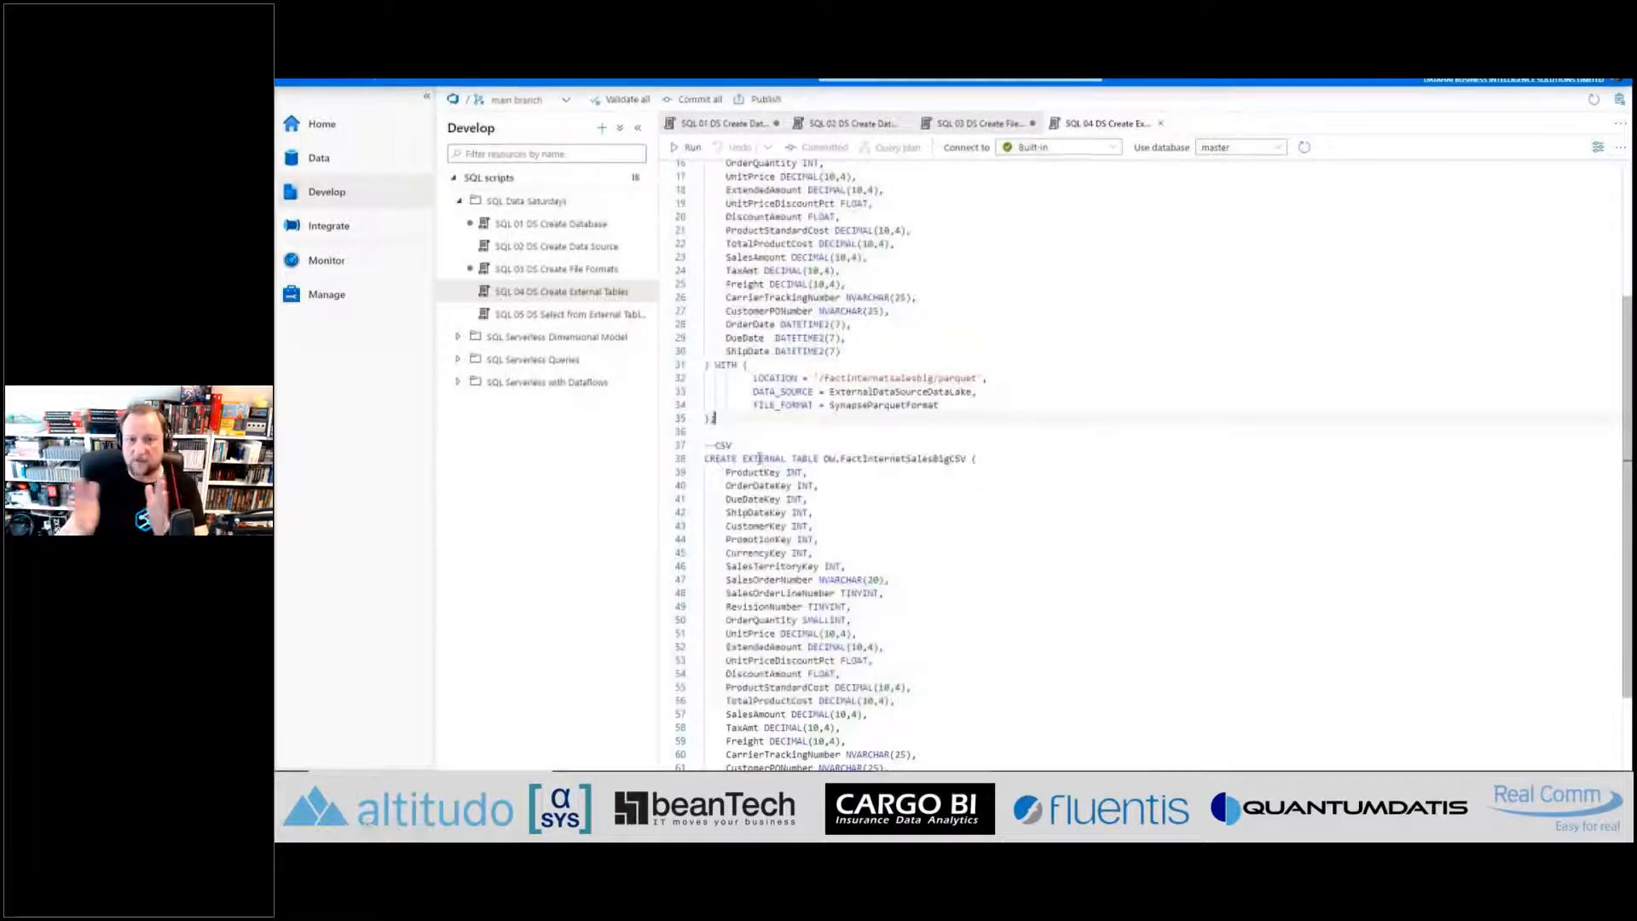
double_click(761, 458)
scroll(1139, 463, down, 3)
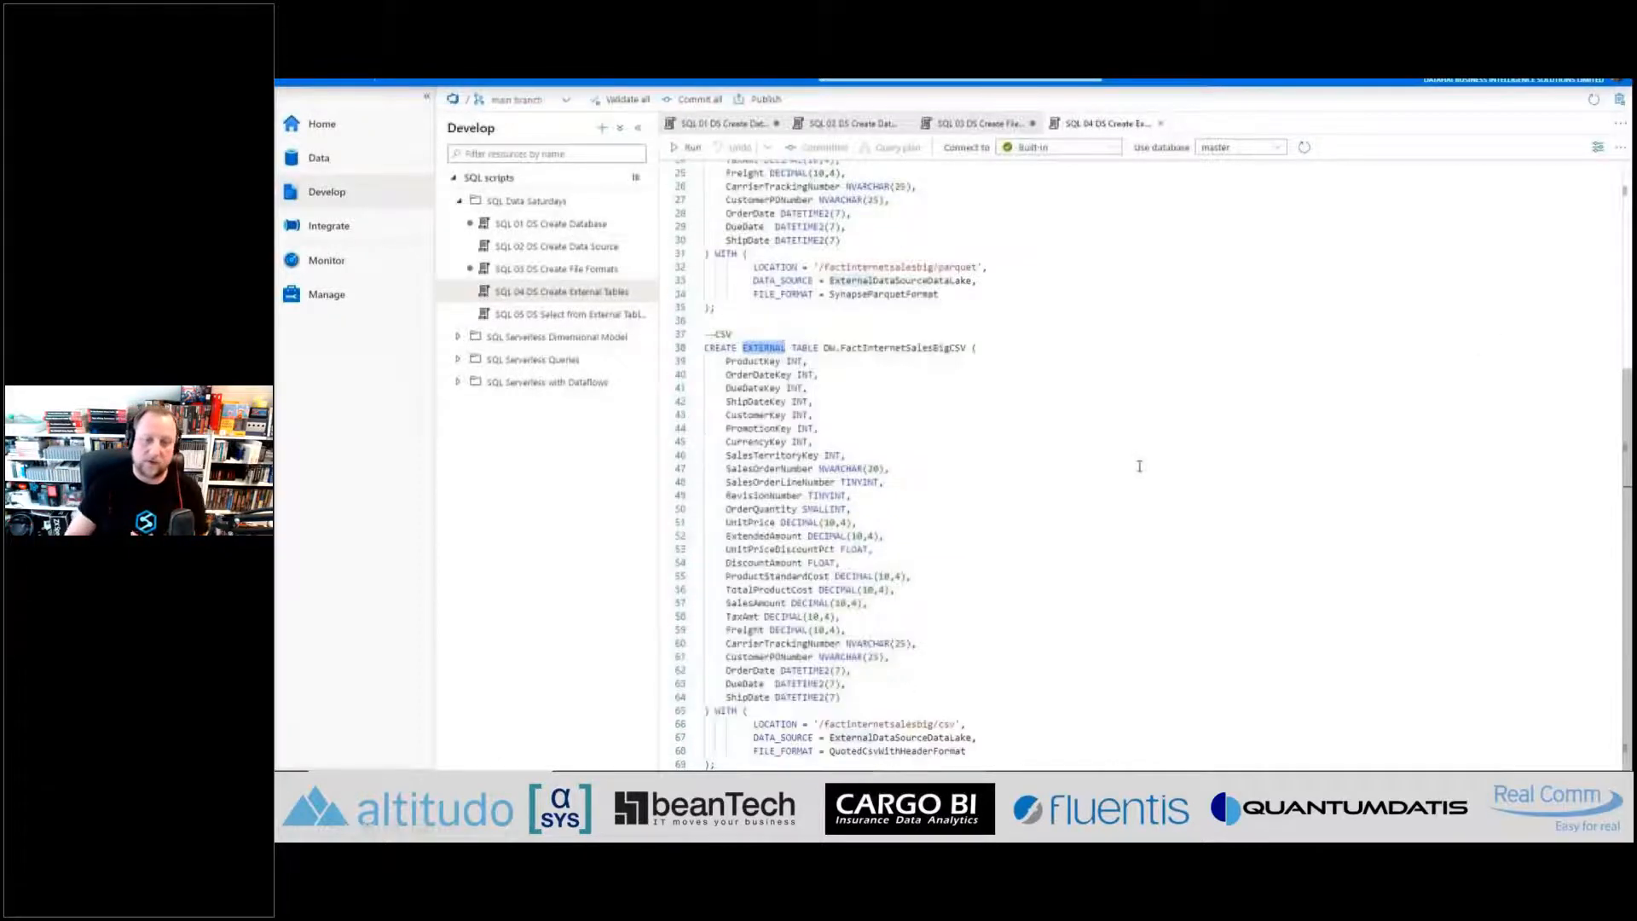
click(954, 346)
click(965, 402)
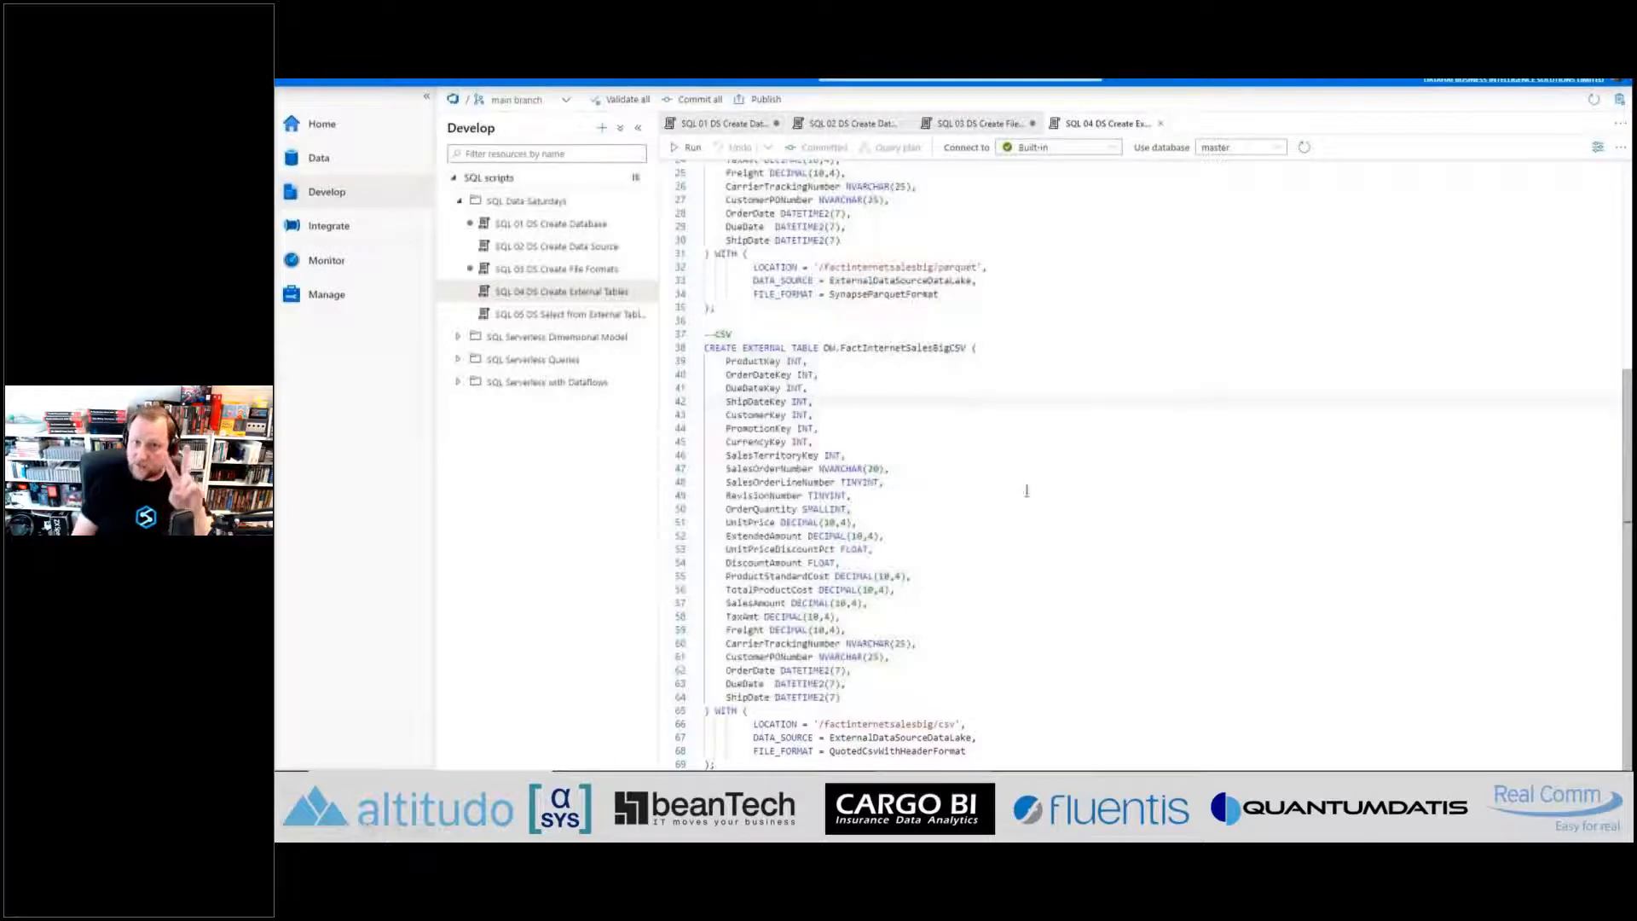
click(854, 710)
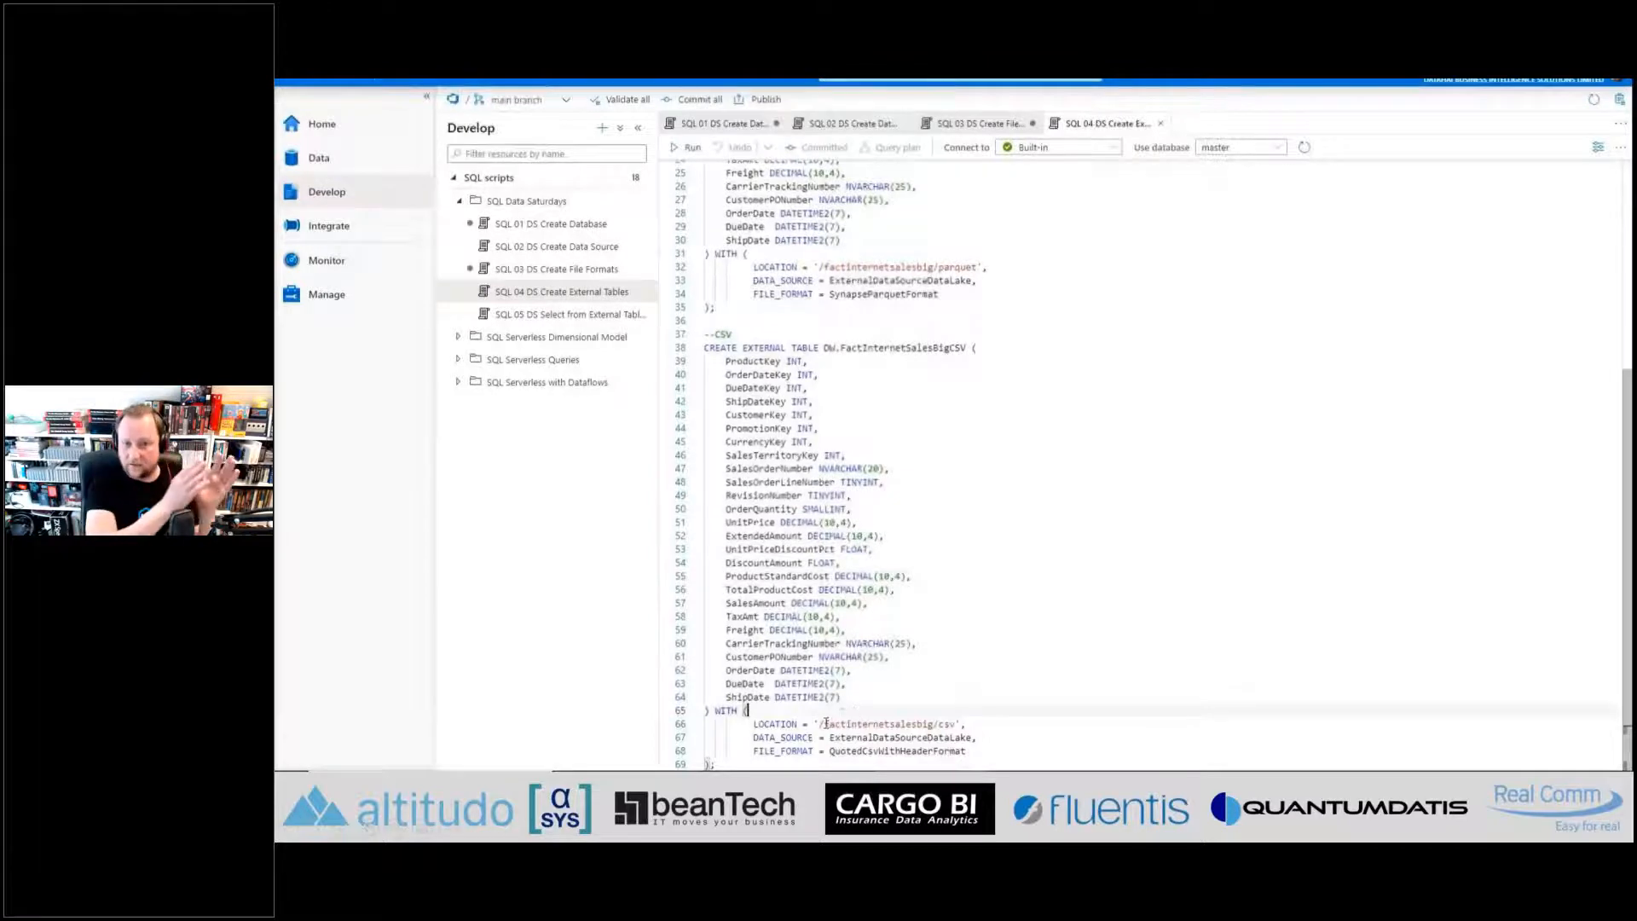
drag(820, 724, 939, 724)
drag(955, 735, 956, 723)
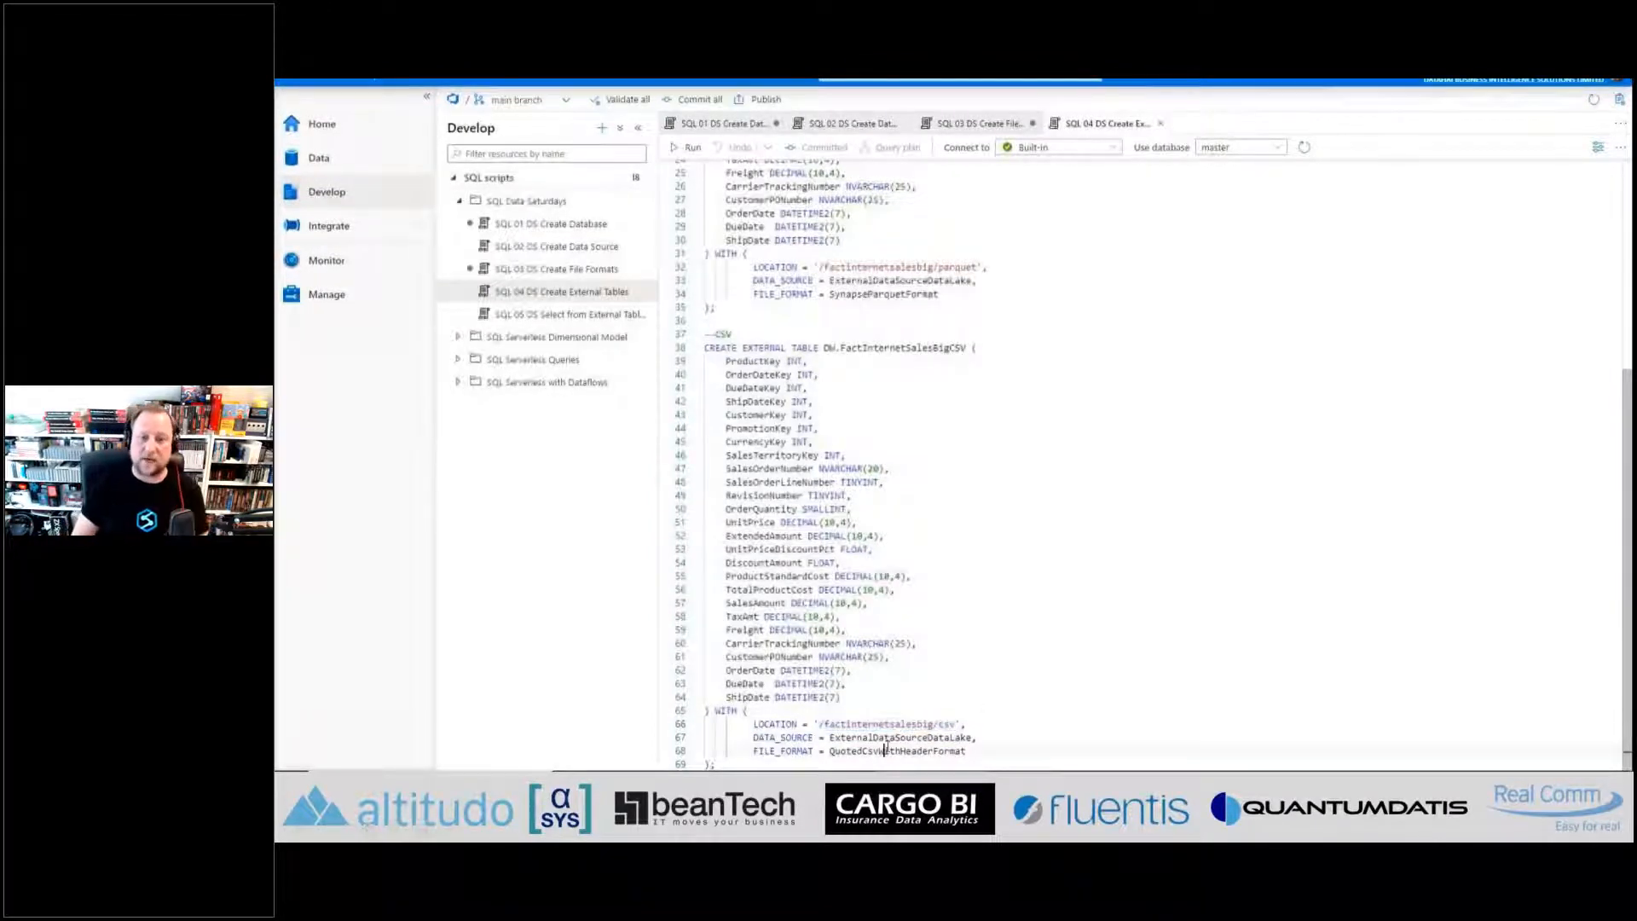
double_click(887, 750)
click(979, 671)
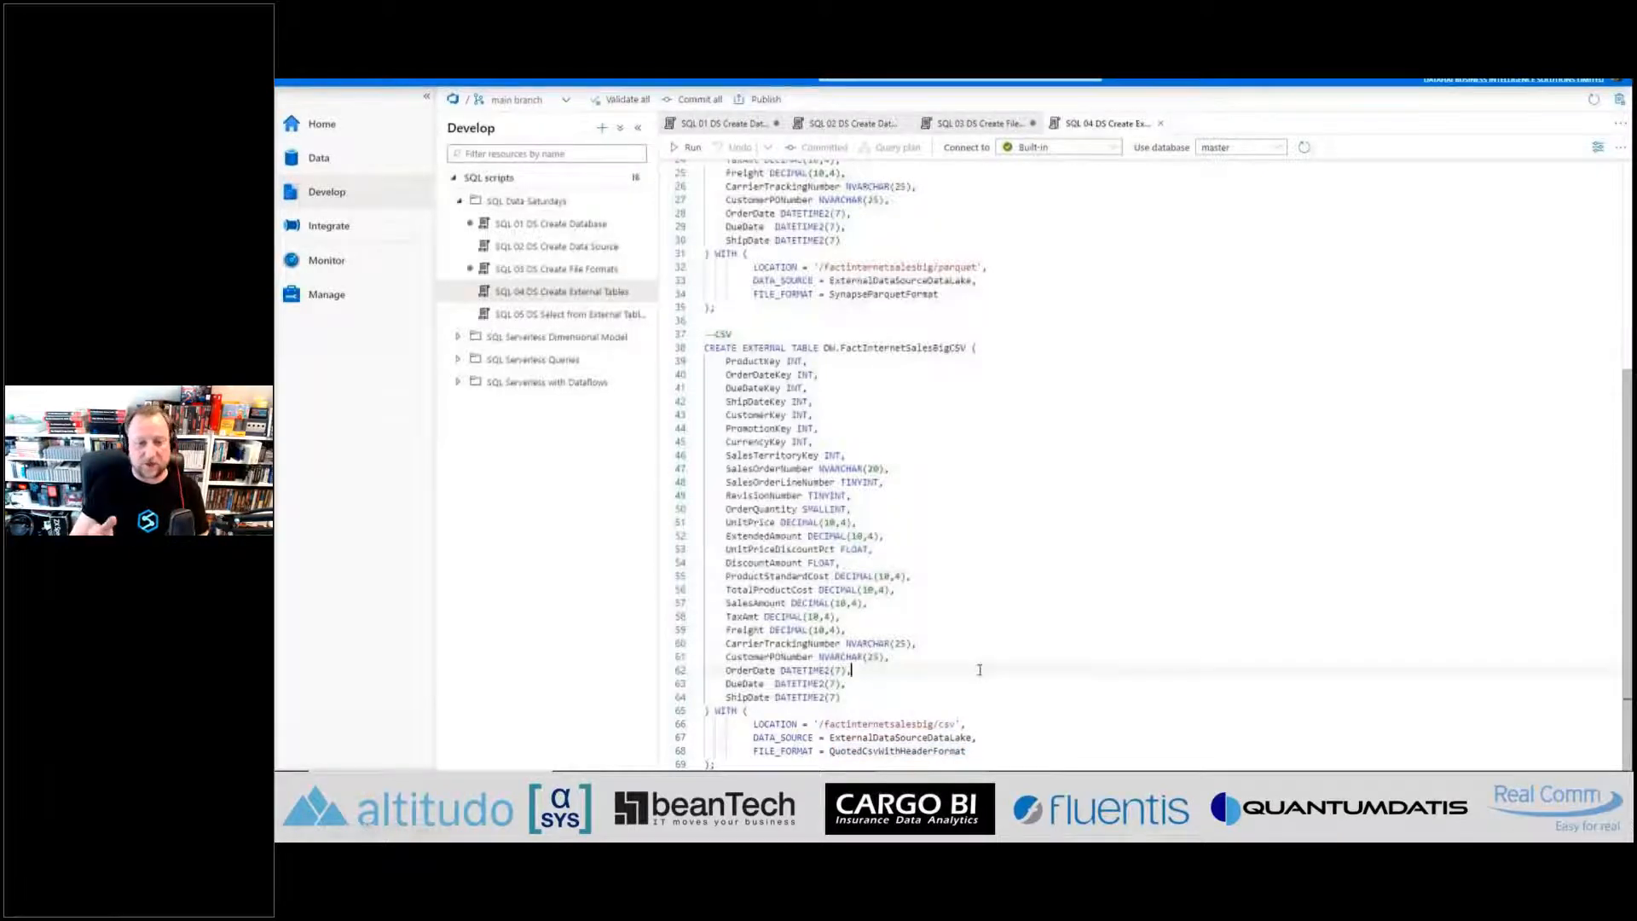
click(688, 150)
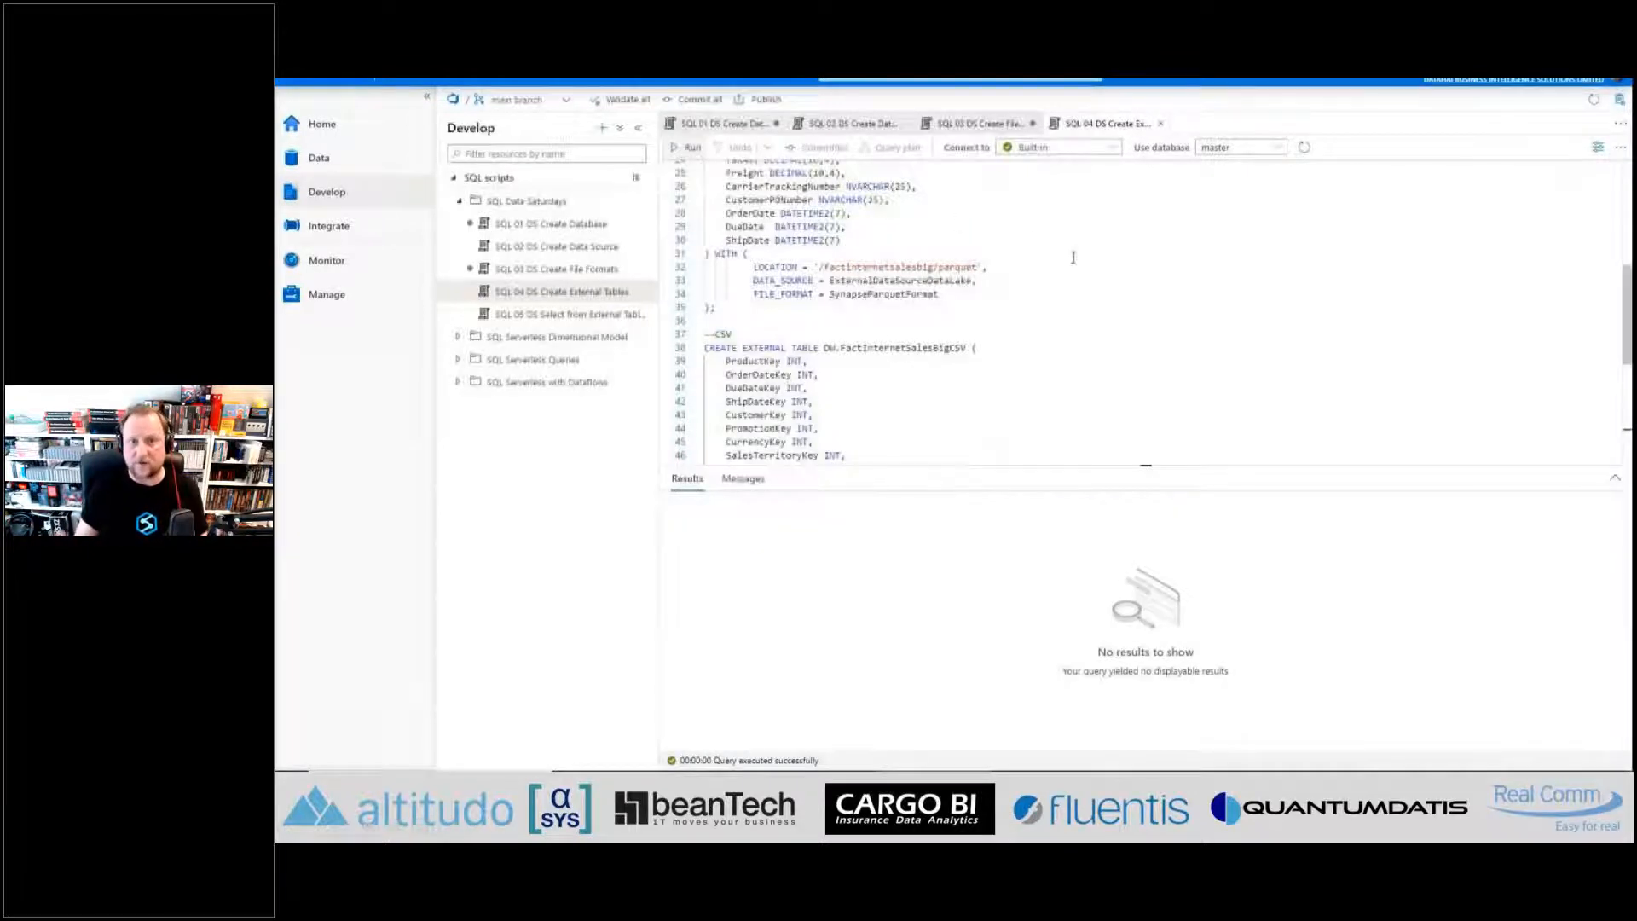
click(1084, 286)
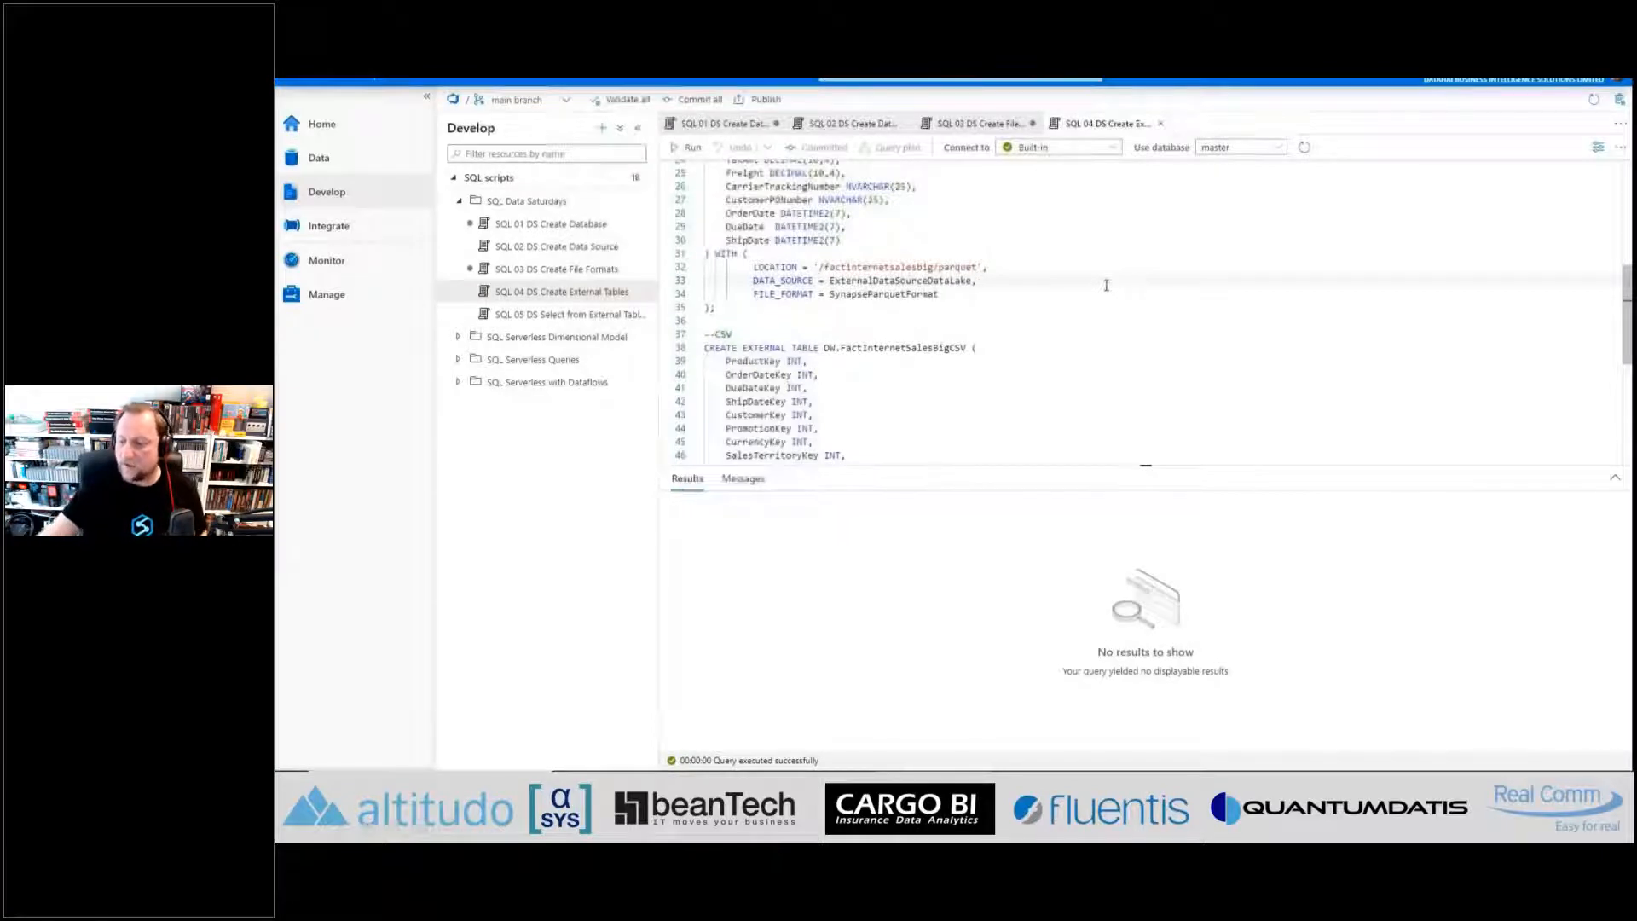
Step: Refresh the Data hub's databases and expand the sqldatasaturdays external tables
click(334, 162)
click(480, 202)
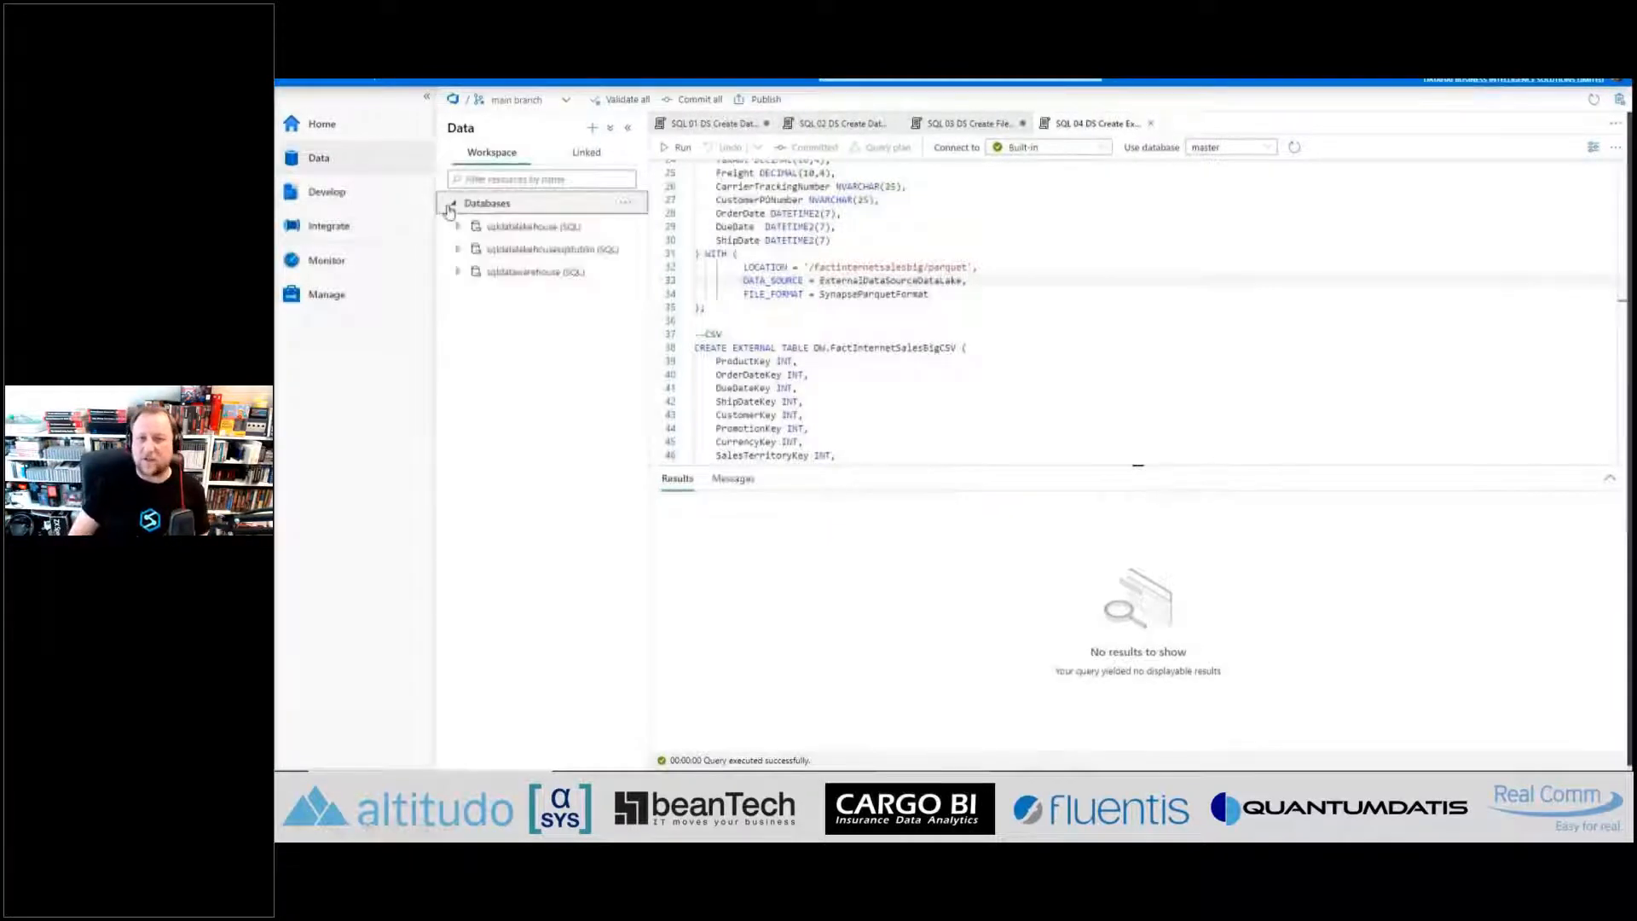
click(626, 202)
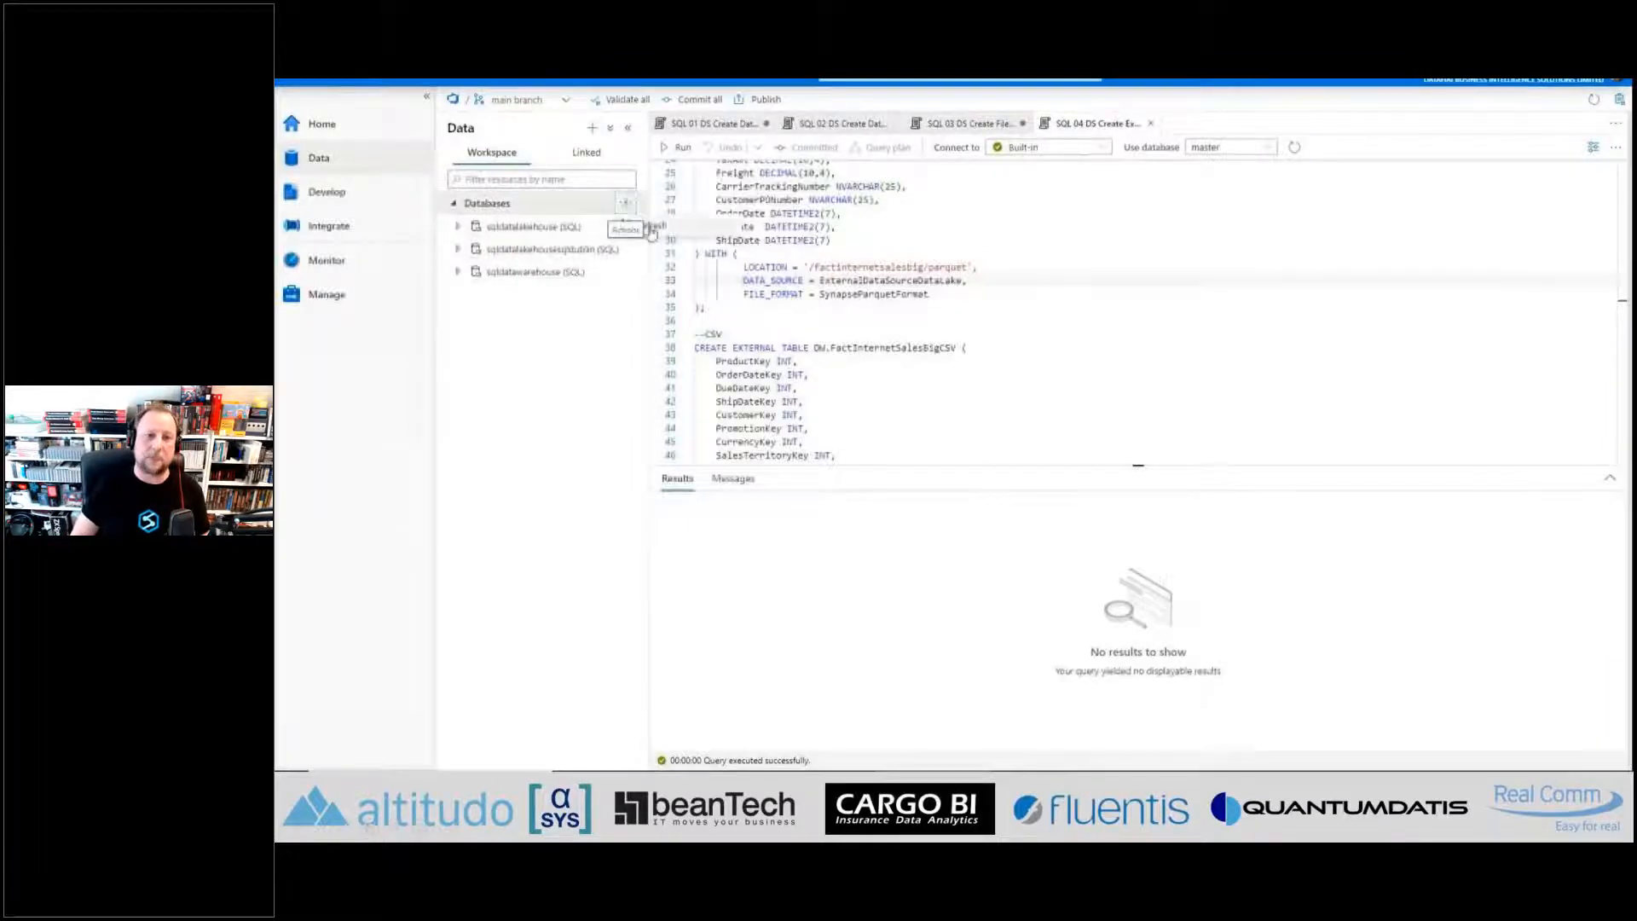
click(655, 225)
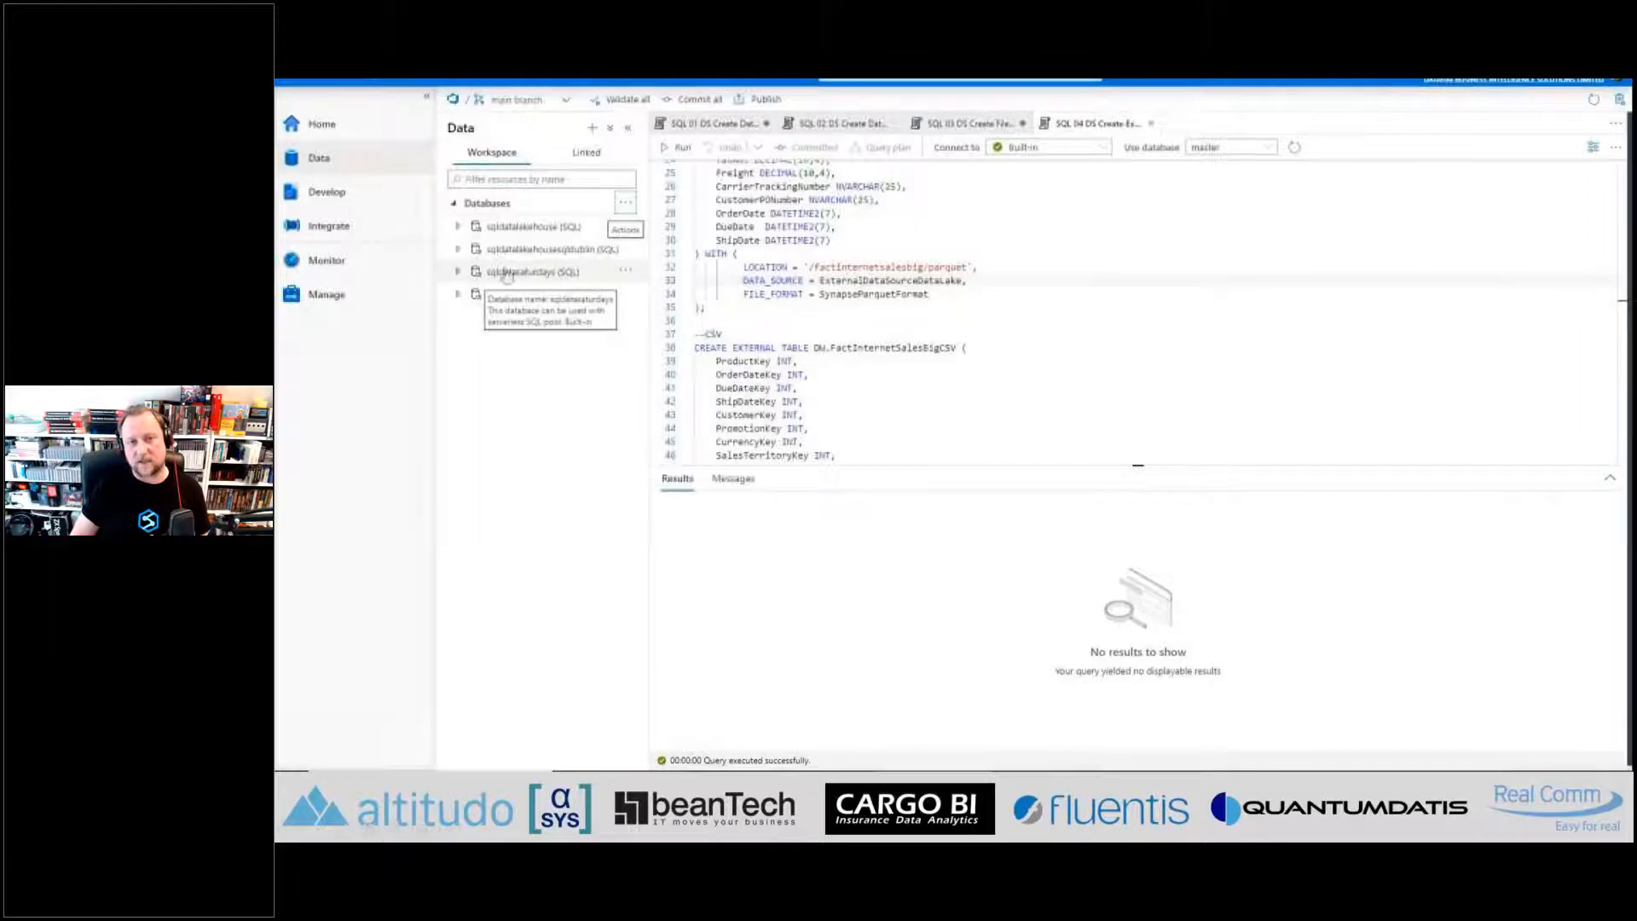
click(458, 272)
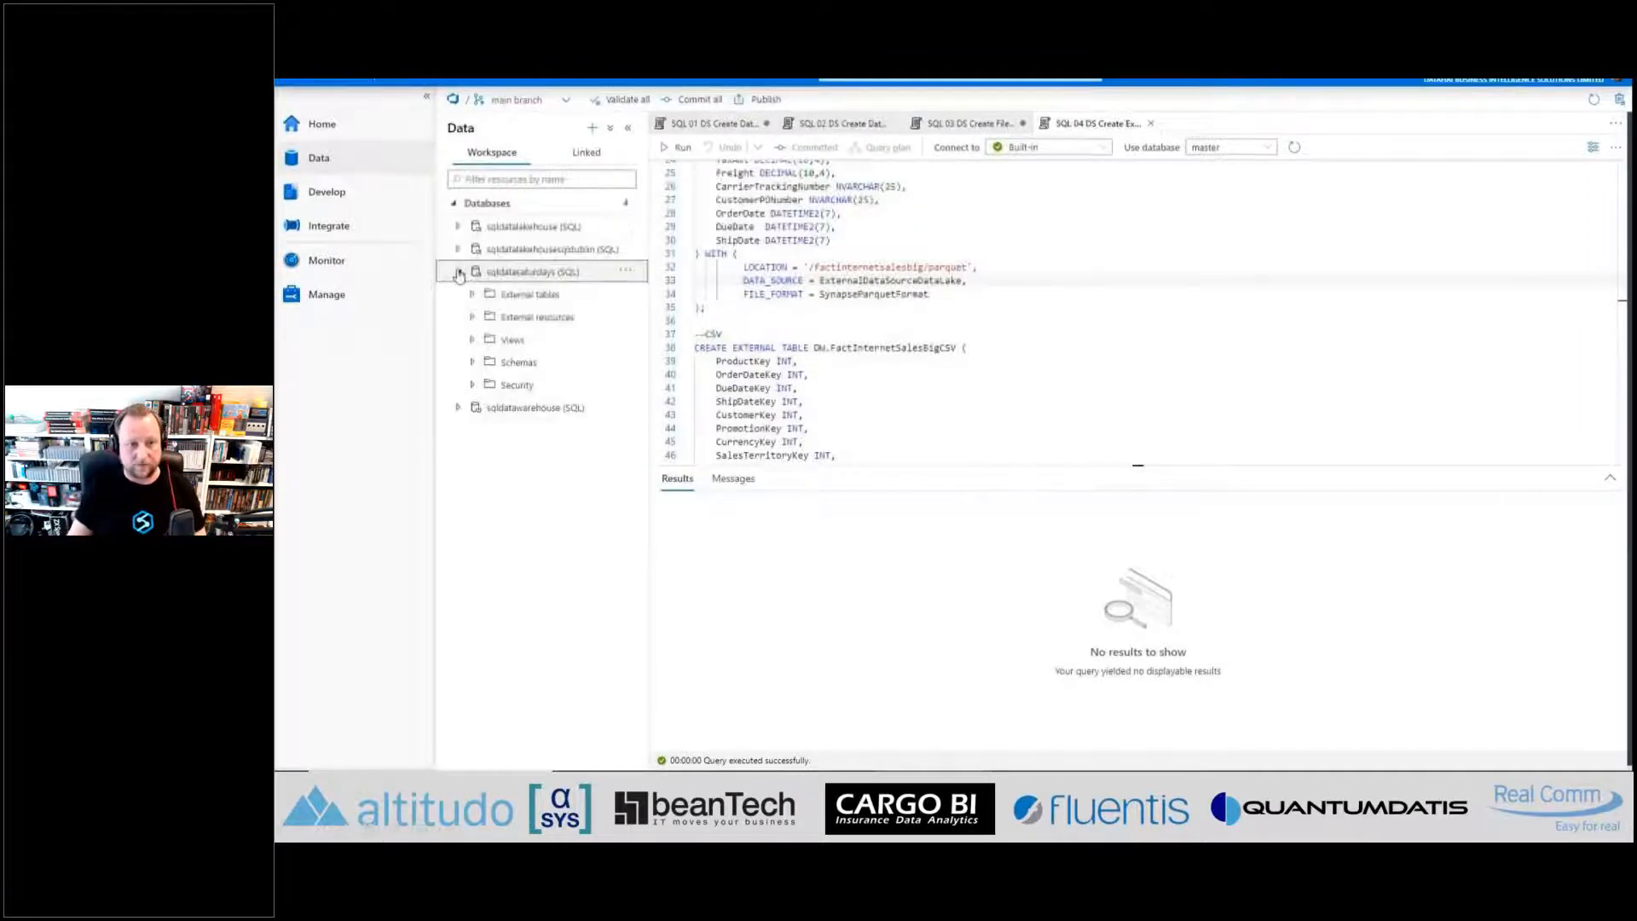
click(471, 295)
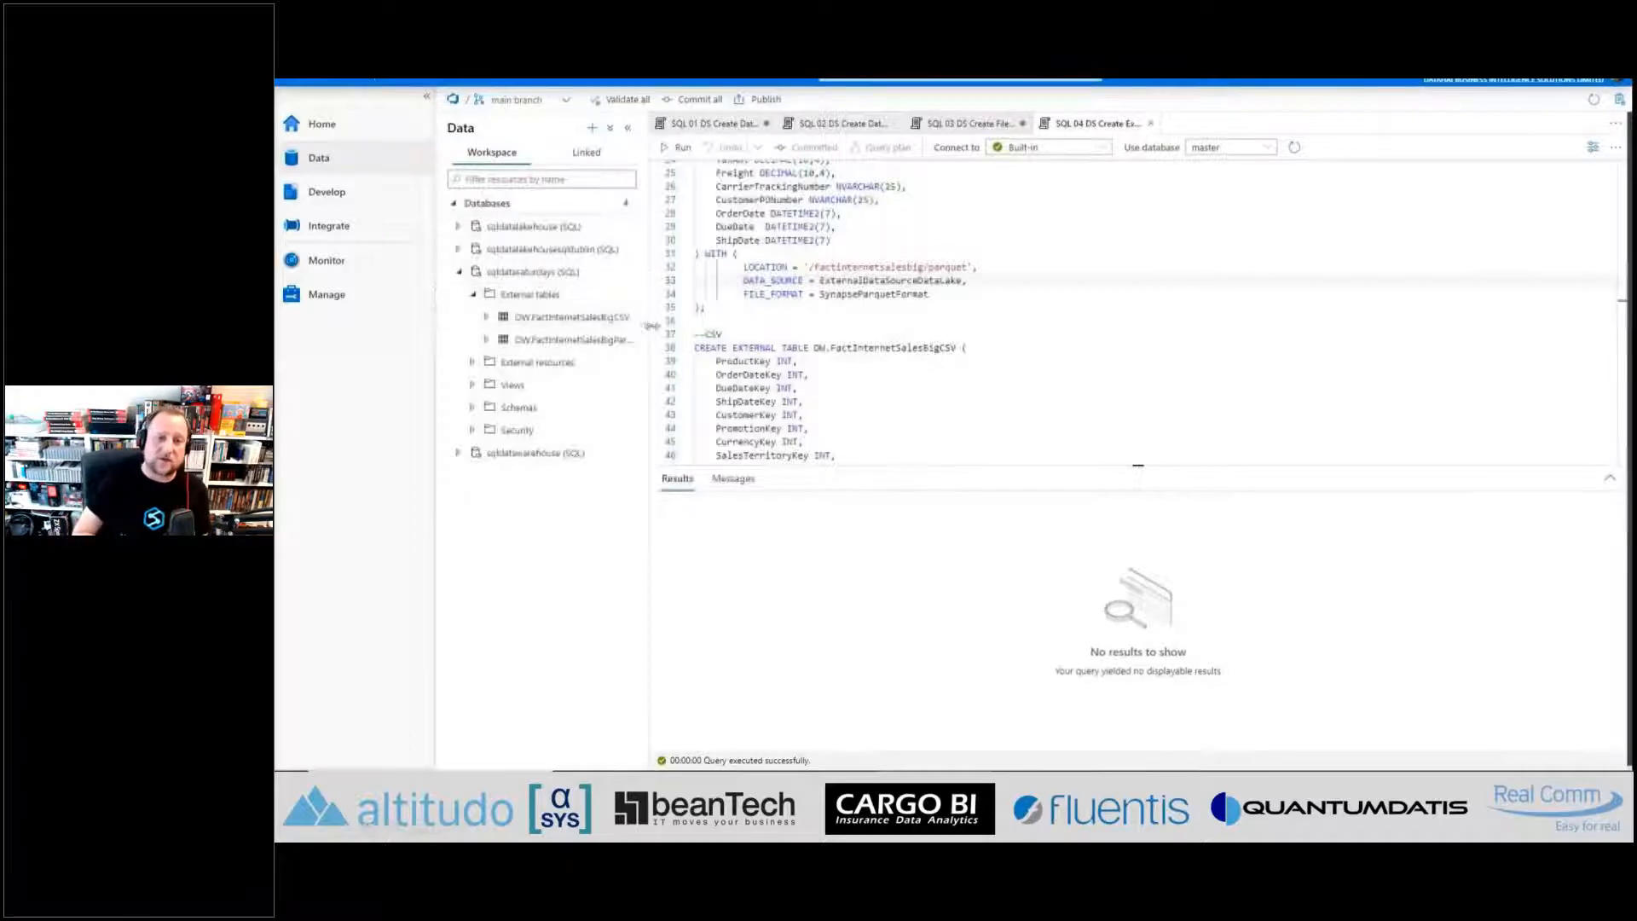
Step: Expand DW.FactInternetSalesBigCSV's columns and bring up the table's options menu
drag(649, 325, 689, 325)
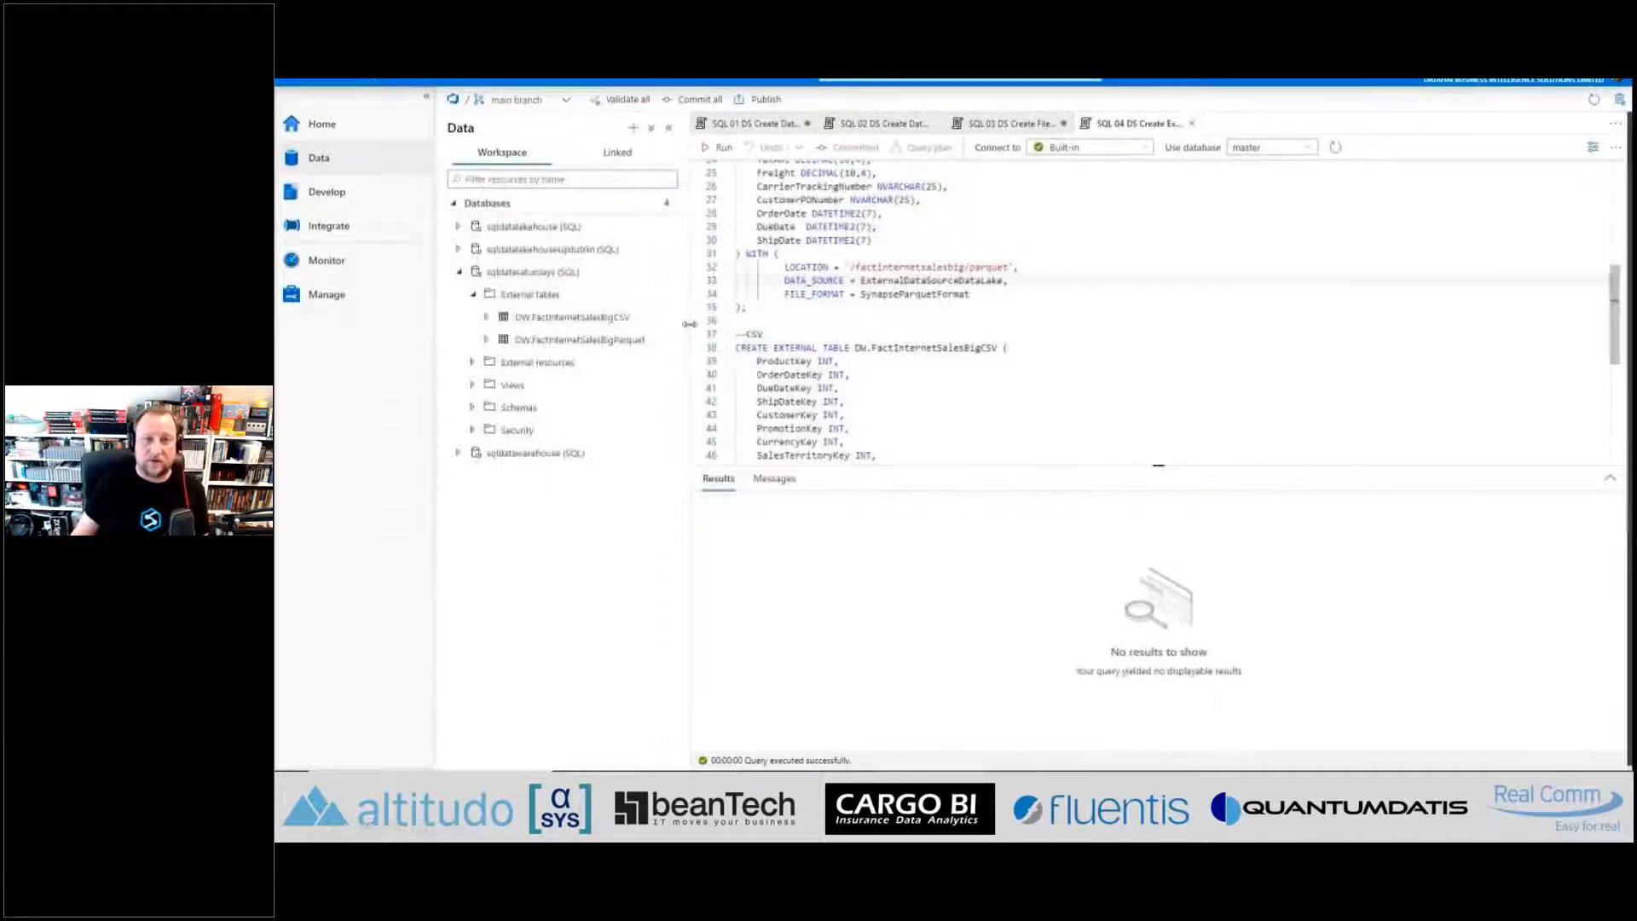
click(487, 317)
click(500, 340)
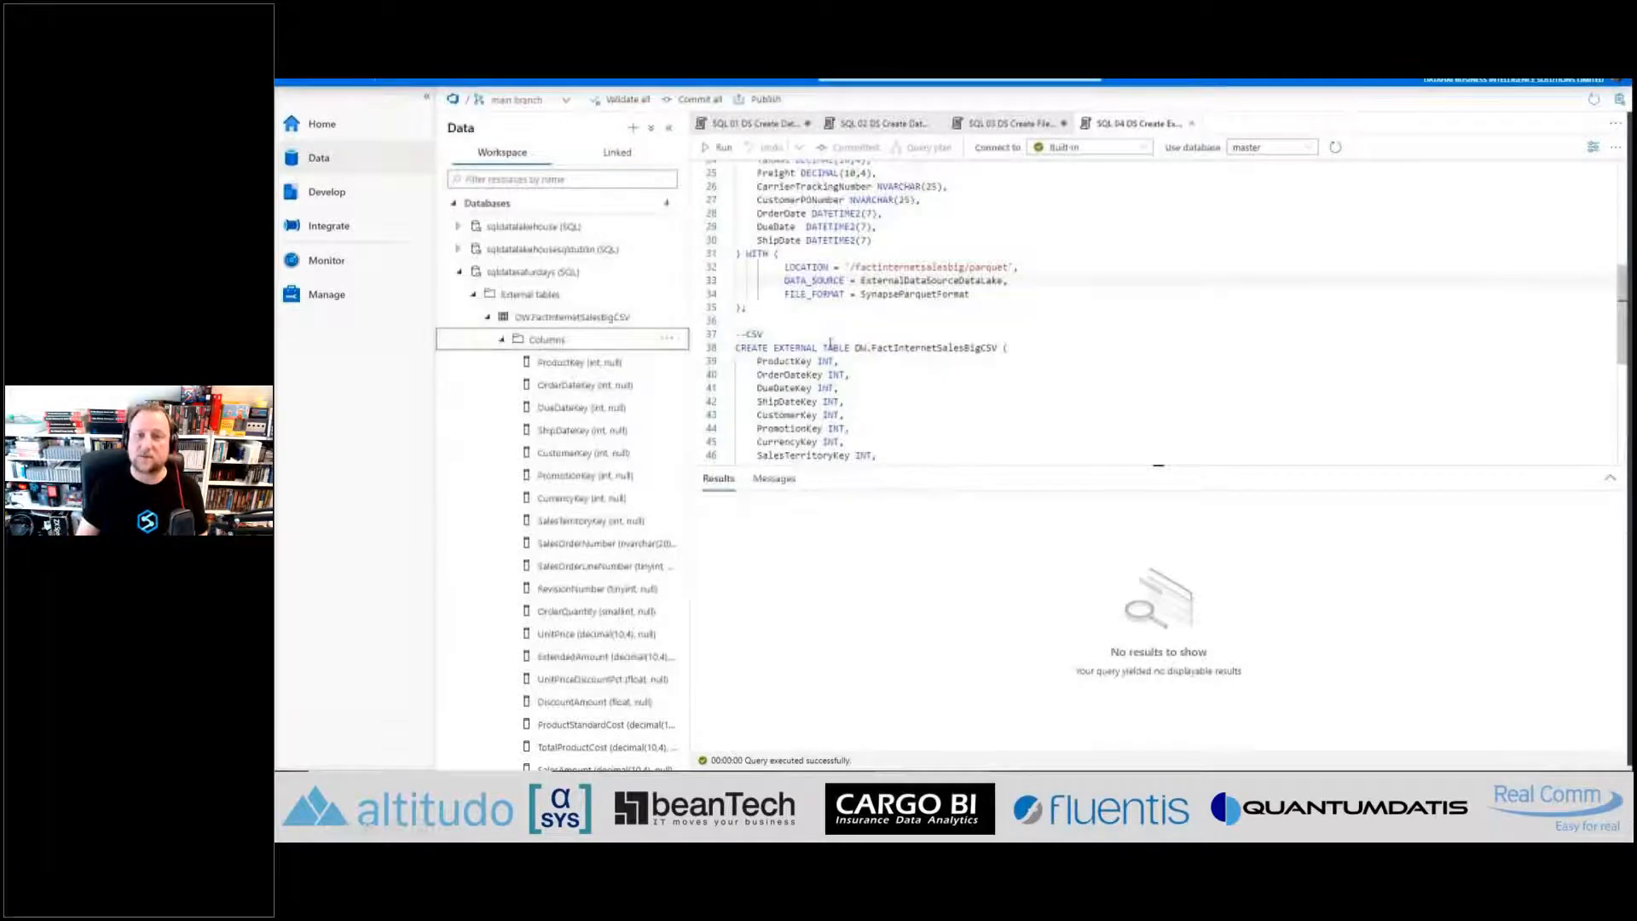
click(669, 318)
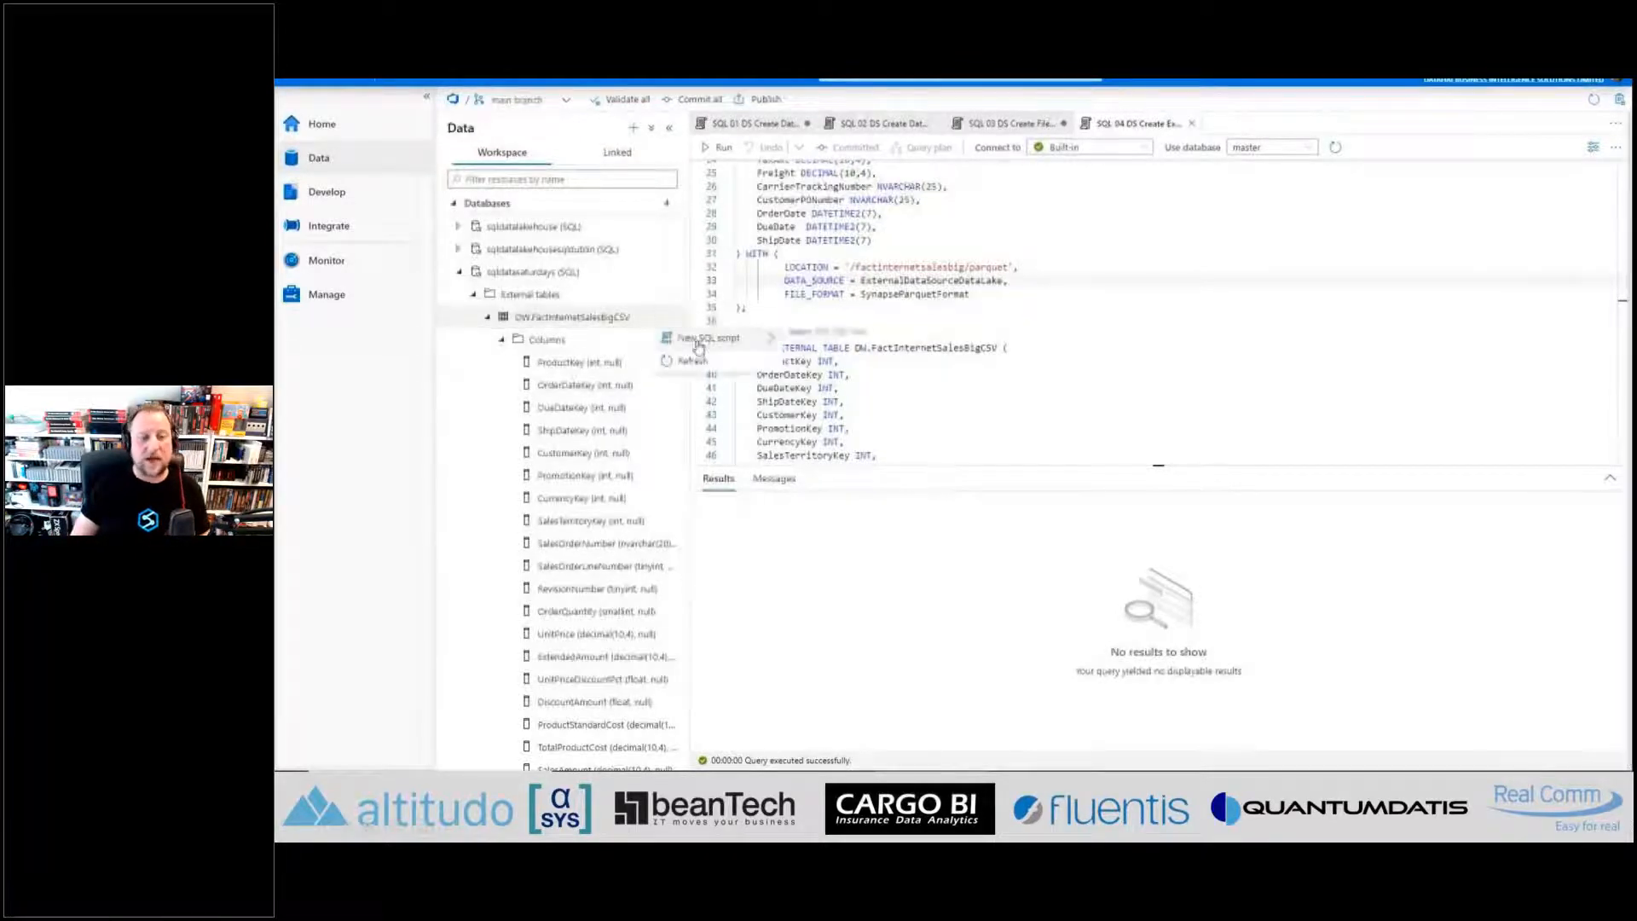
mouse_move(716, 339)
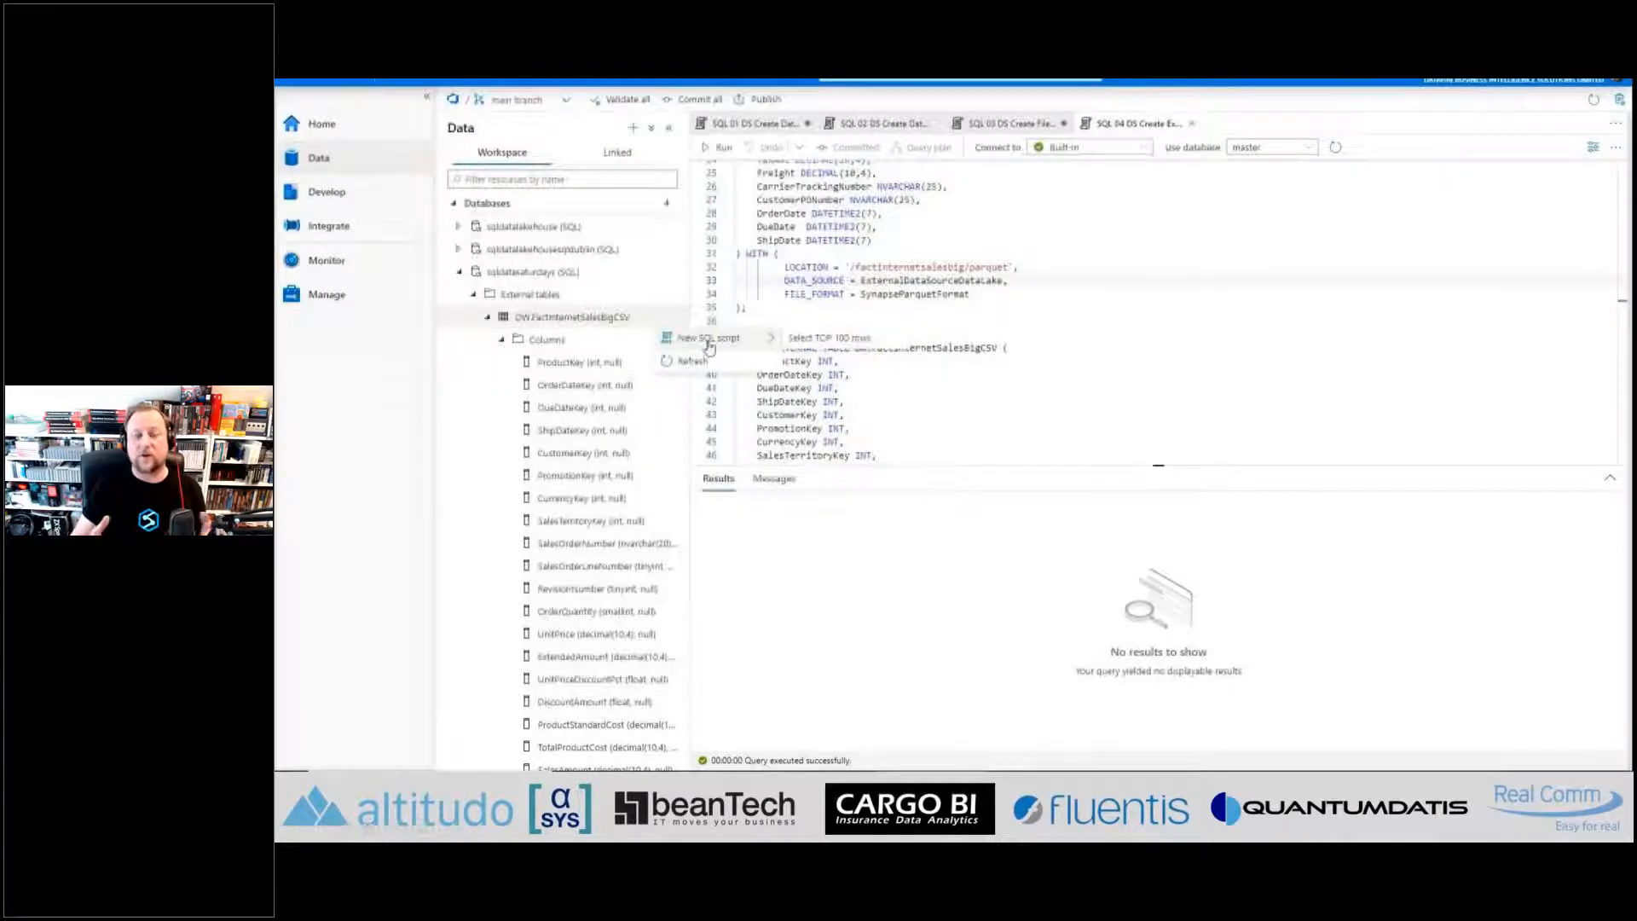
Step: Generate a SELECT TOP 100 query on the CSV table and inspect the Parquet table's columns
click(832, 339)
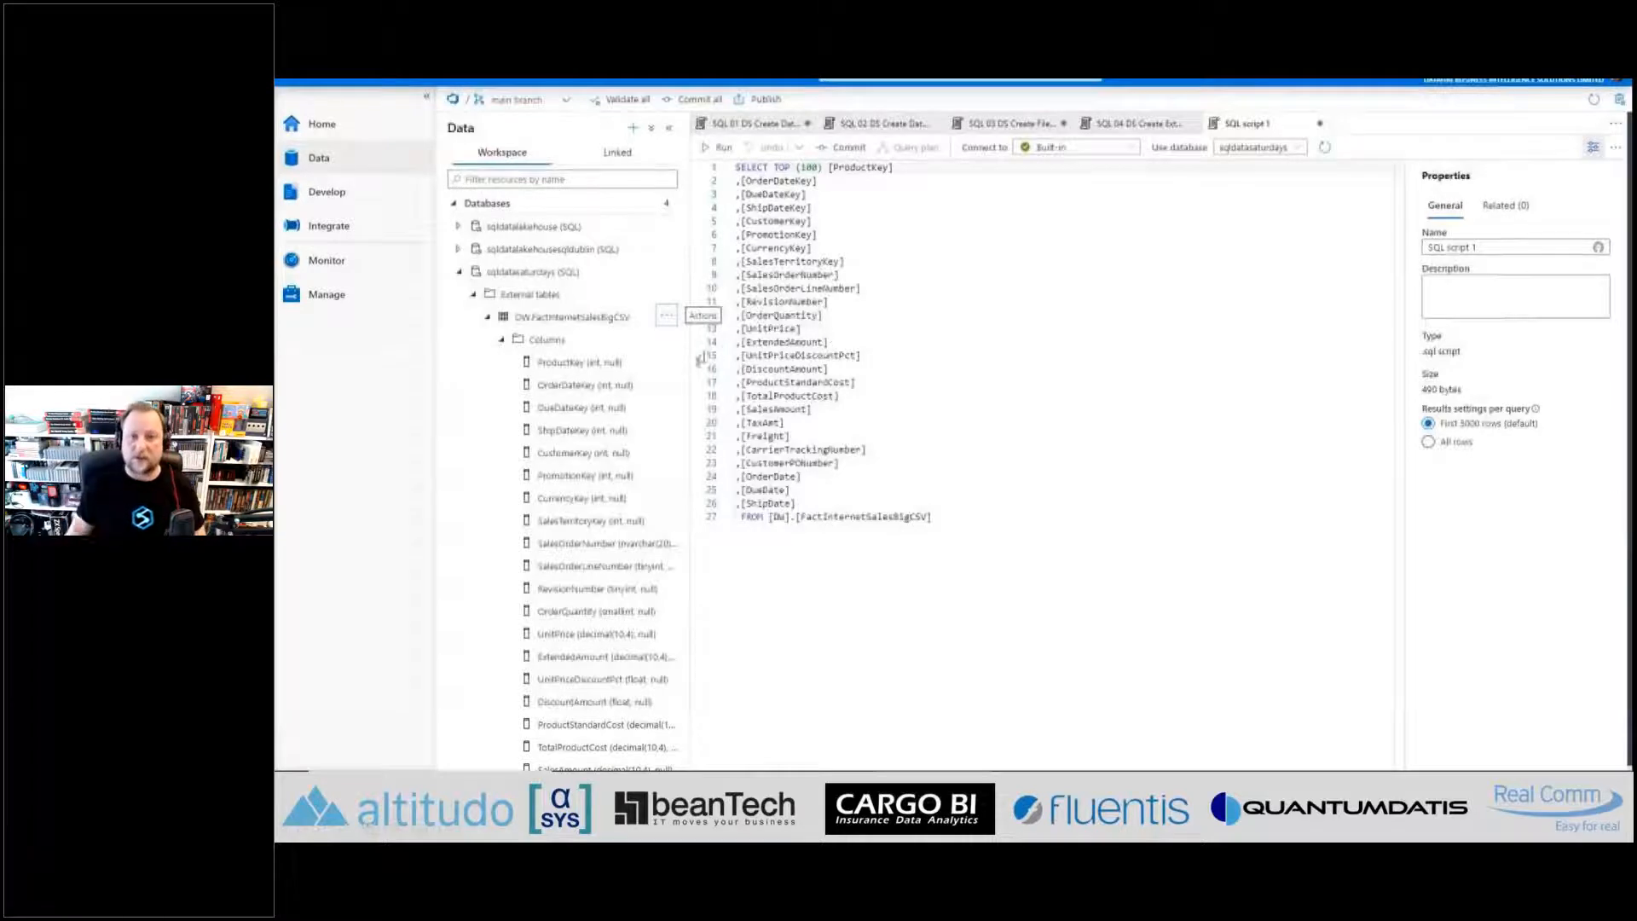
click(488, 316)
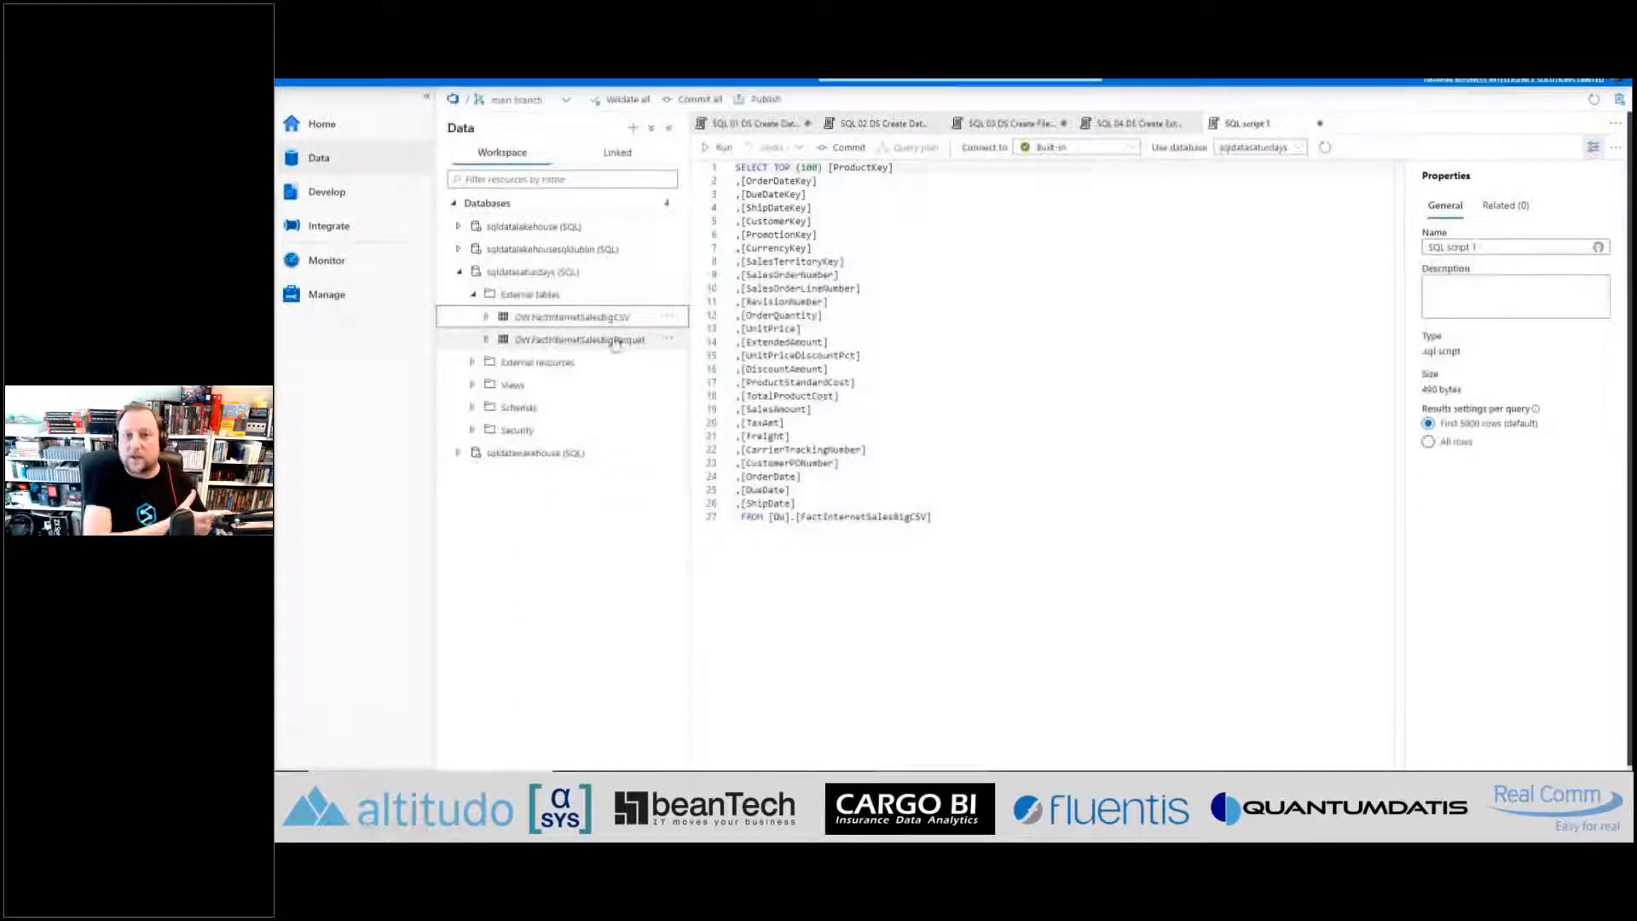
click(488, 340)
click(500, 364)
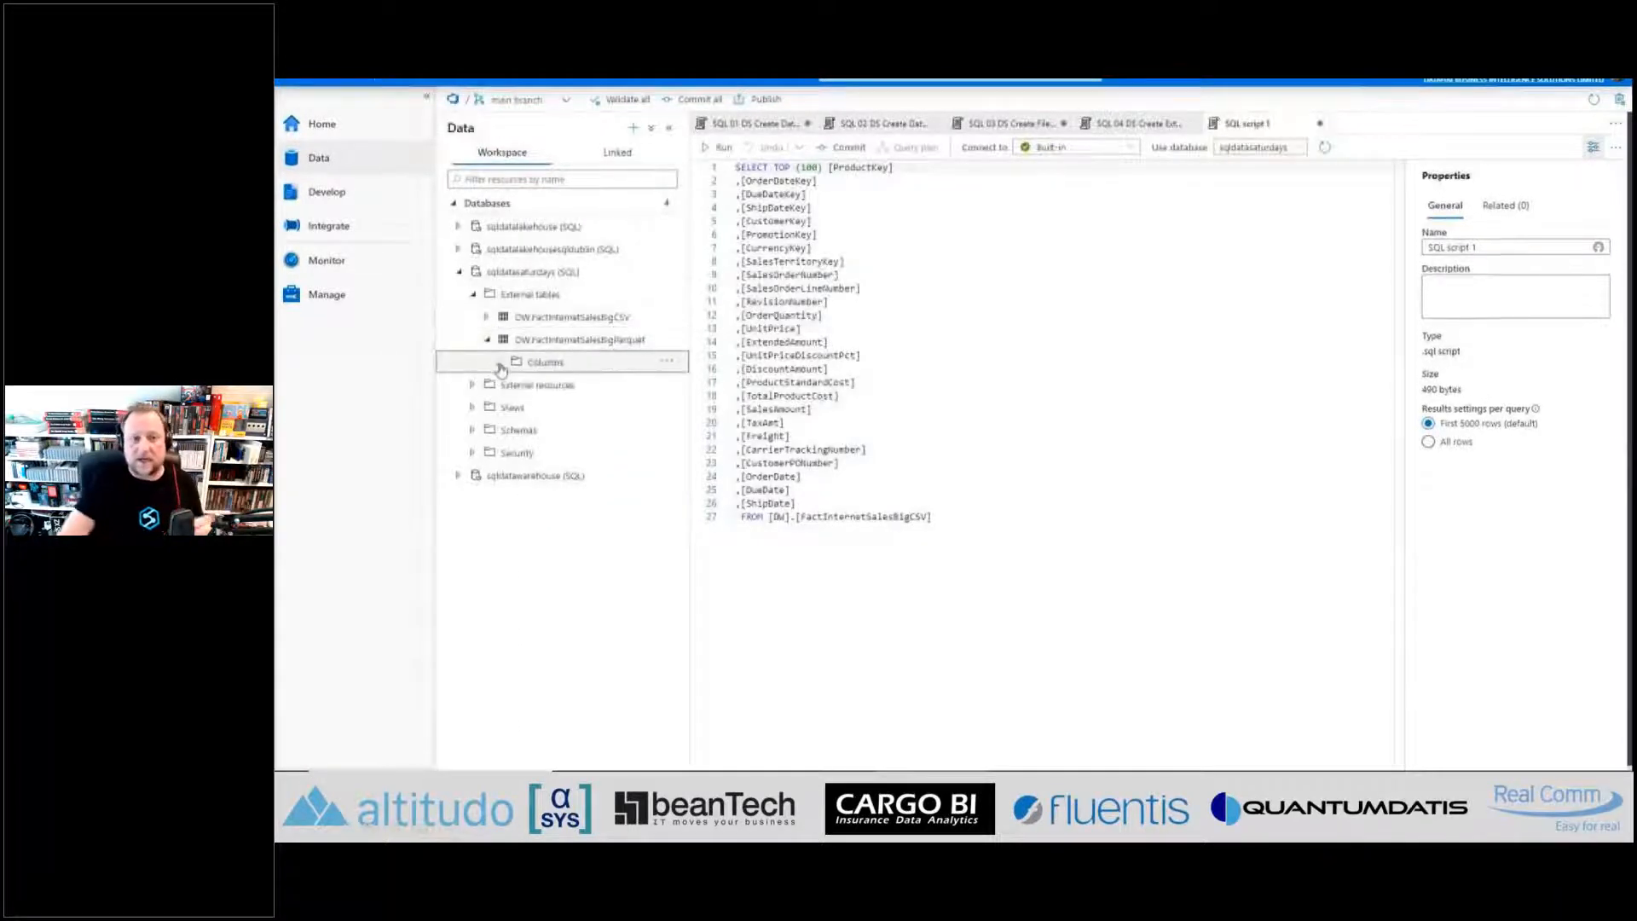
scroll(601, 423, down, 4)
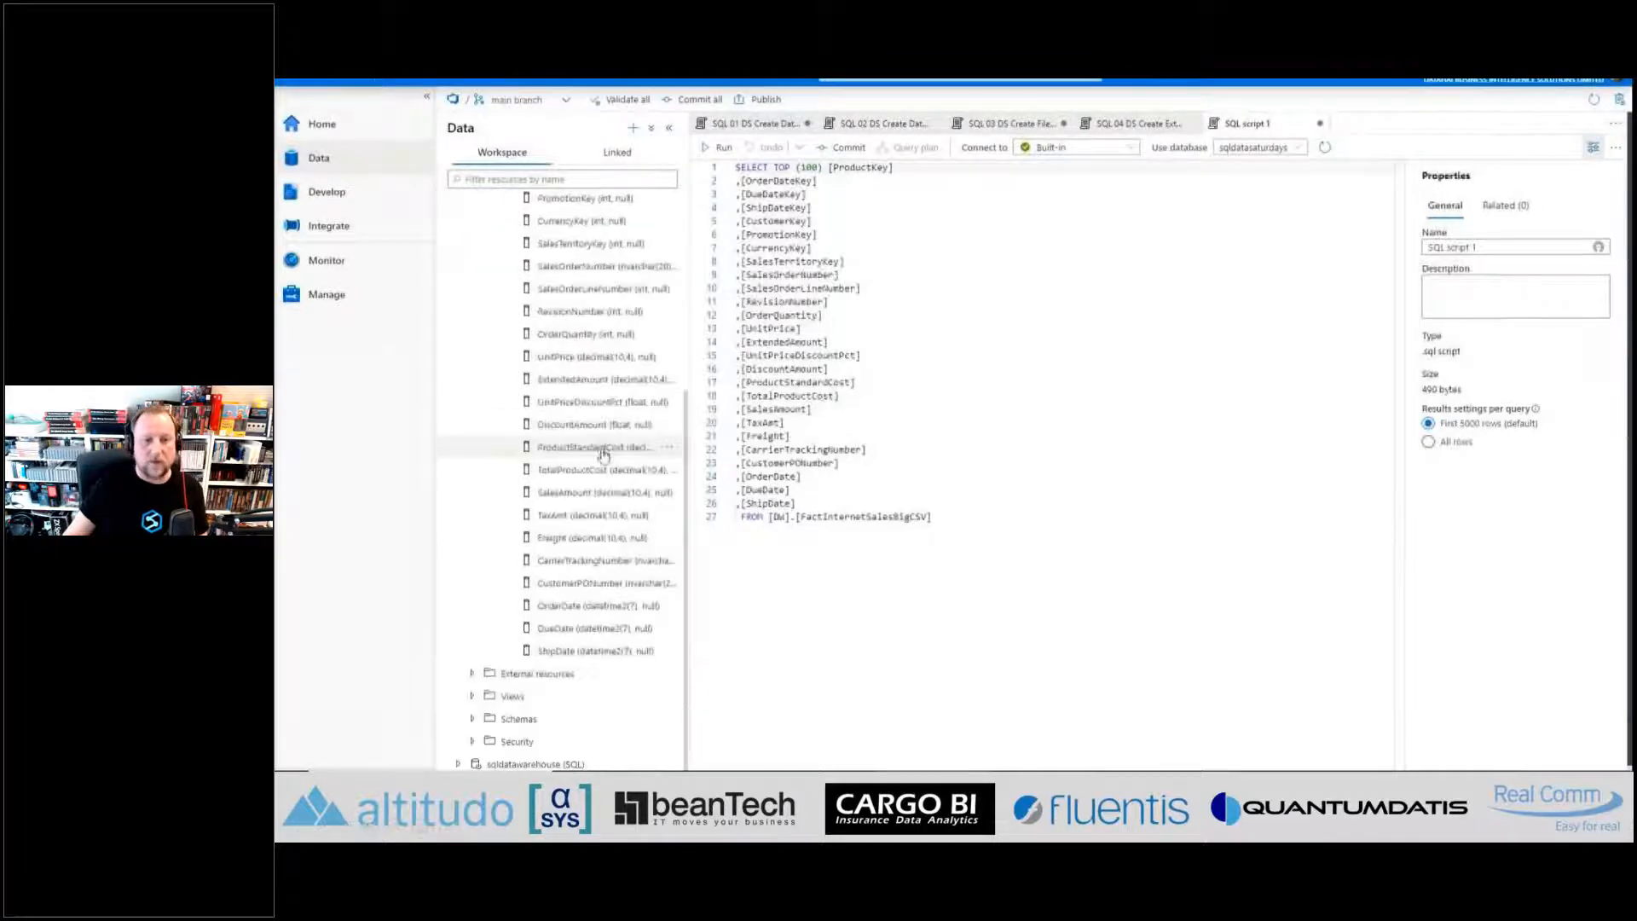
scroll(601, 443, up, 5)
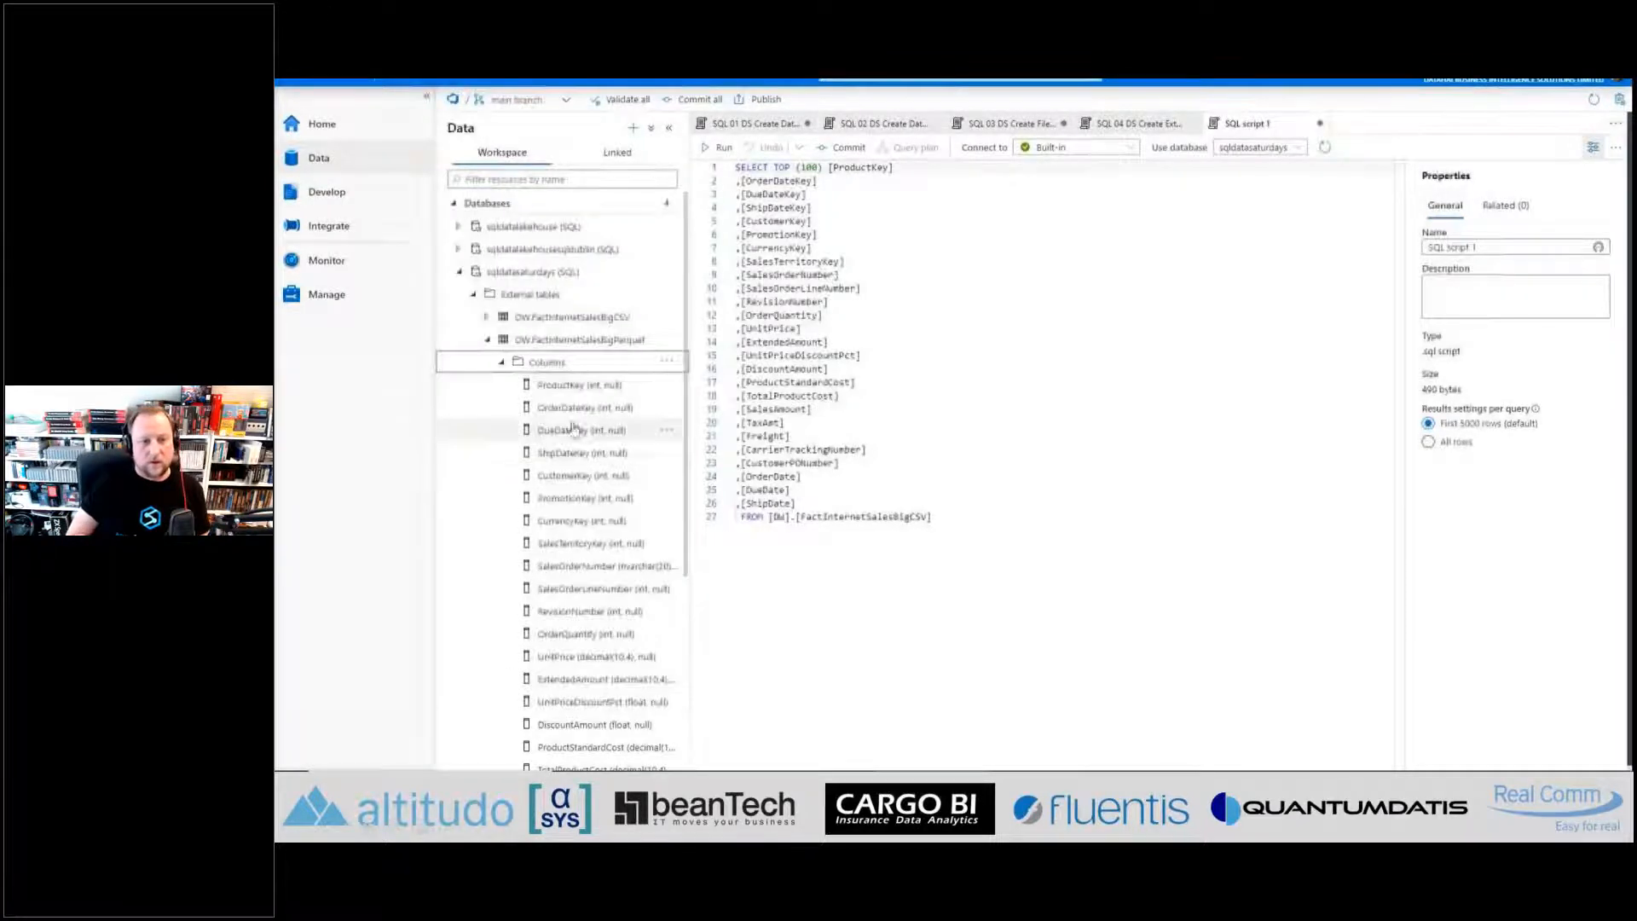
click(486, 340)
Step: Review the database's external data sources, file formats and schemas, then return to Develop
click(473, 362)
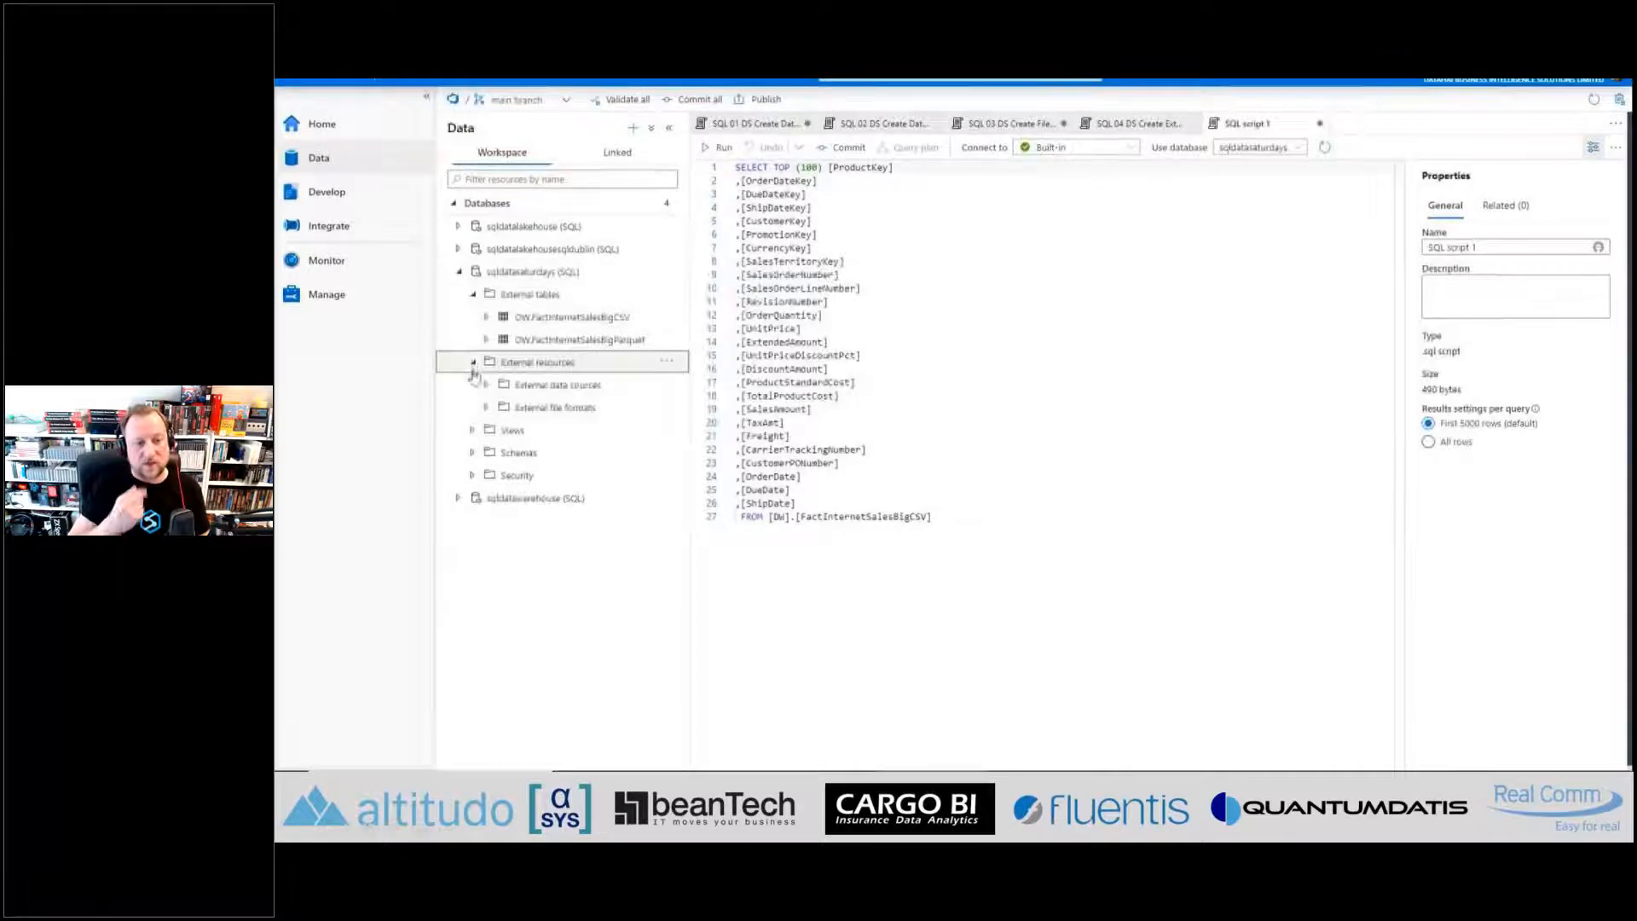
click(486, 386)
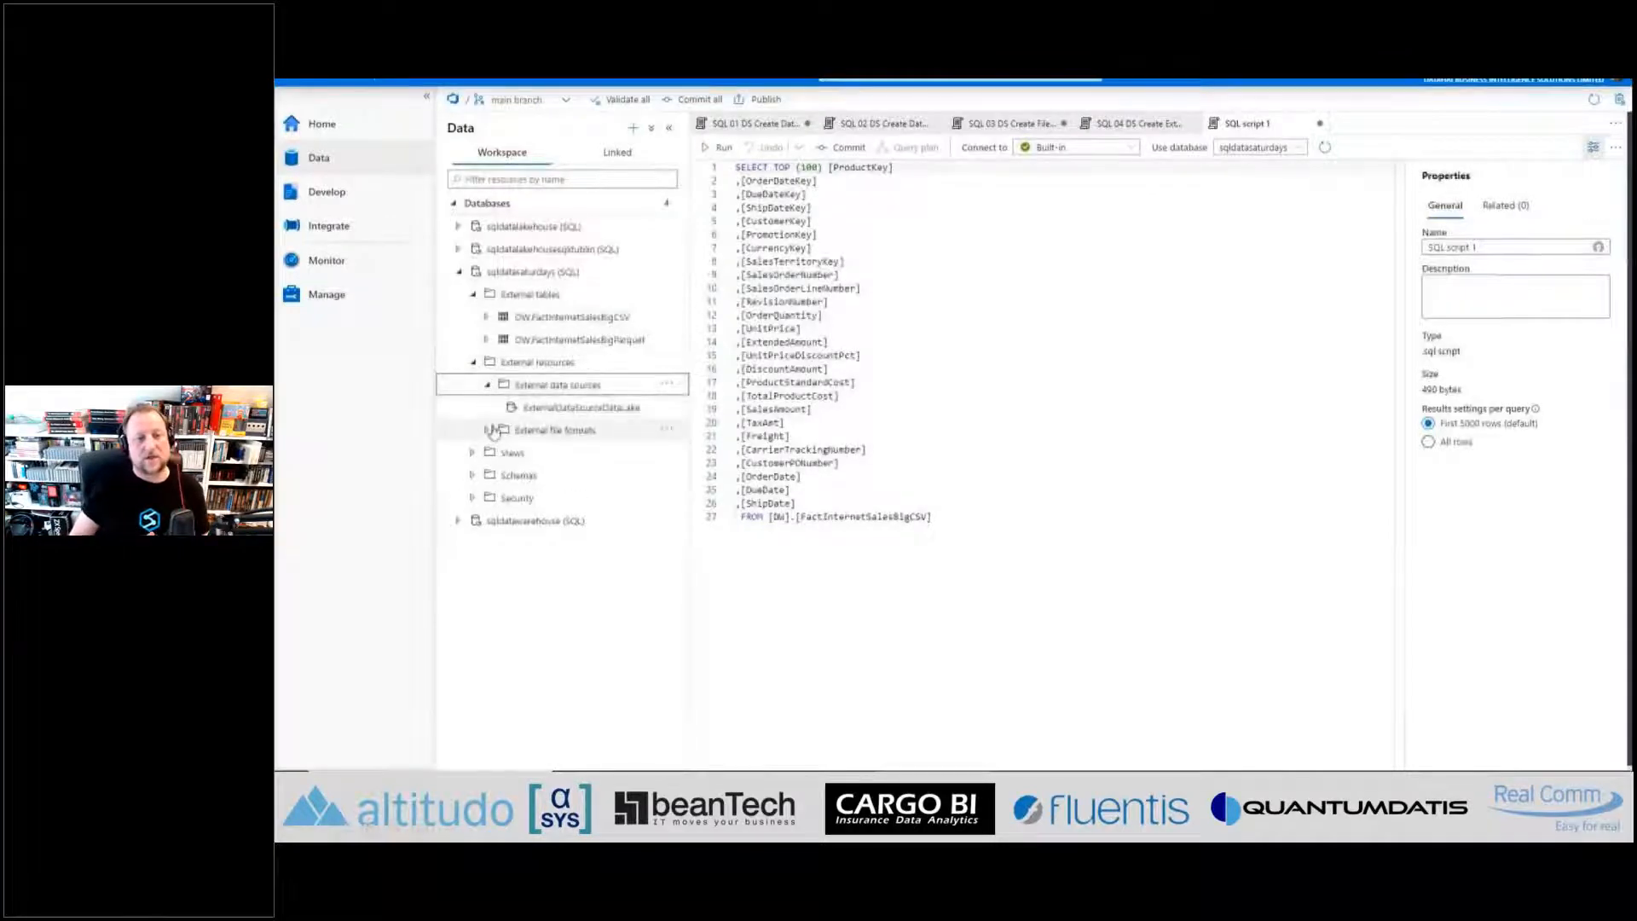
click(487, 430)
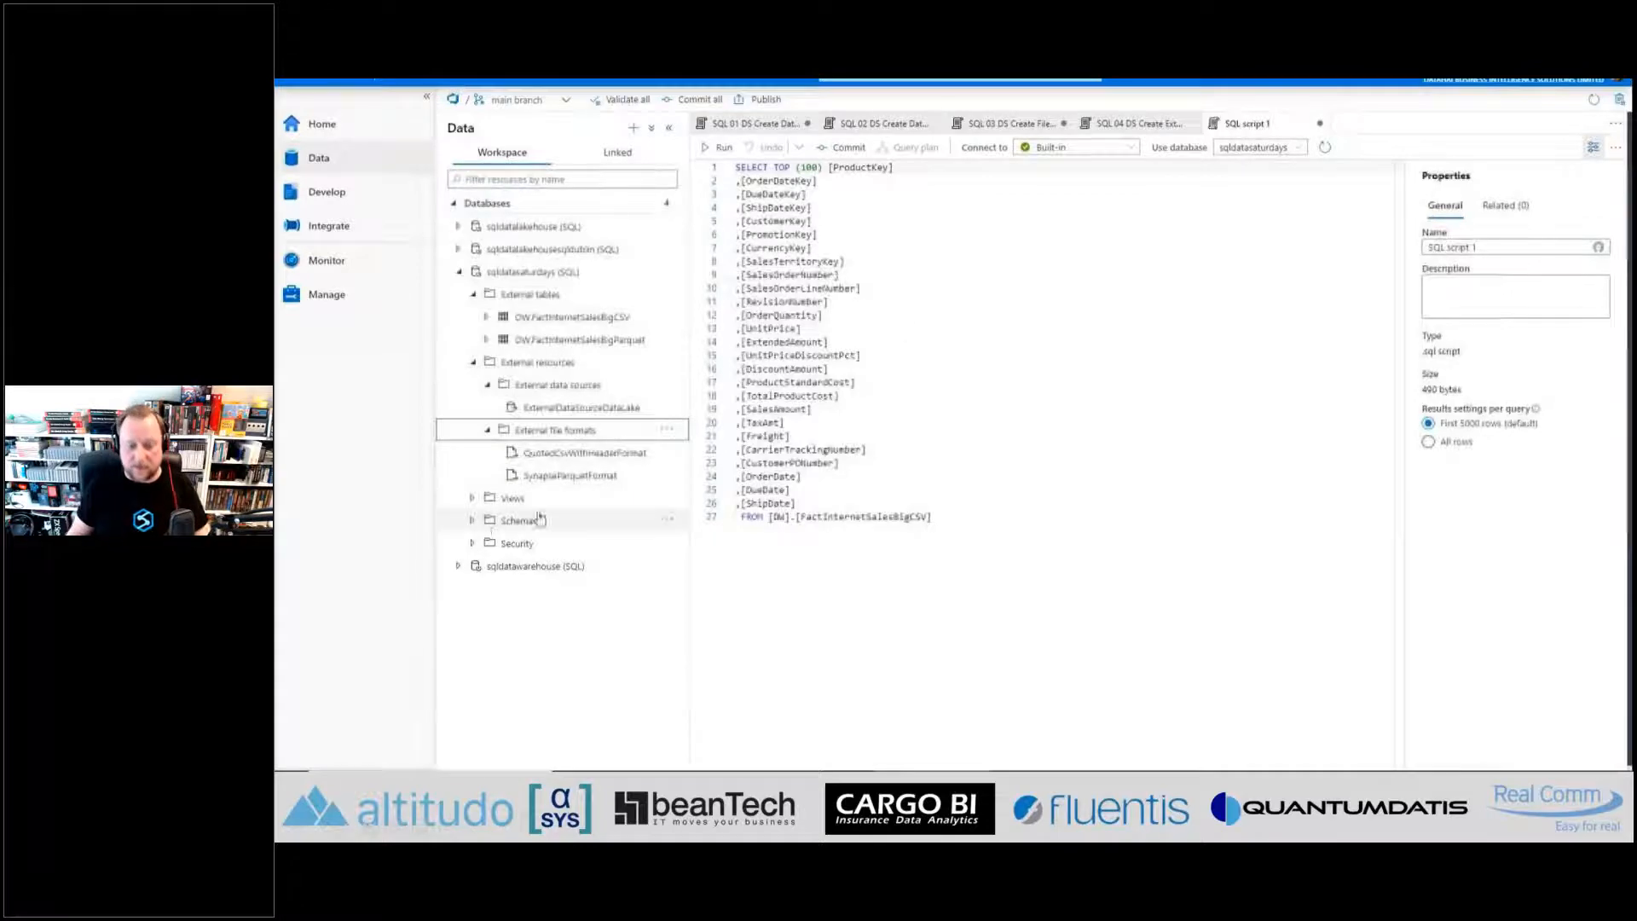
click(472, 520)
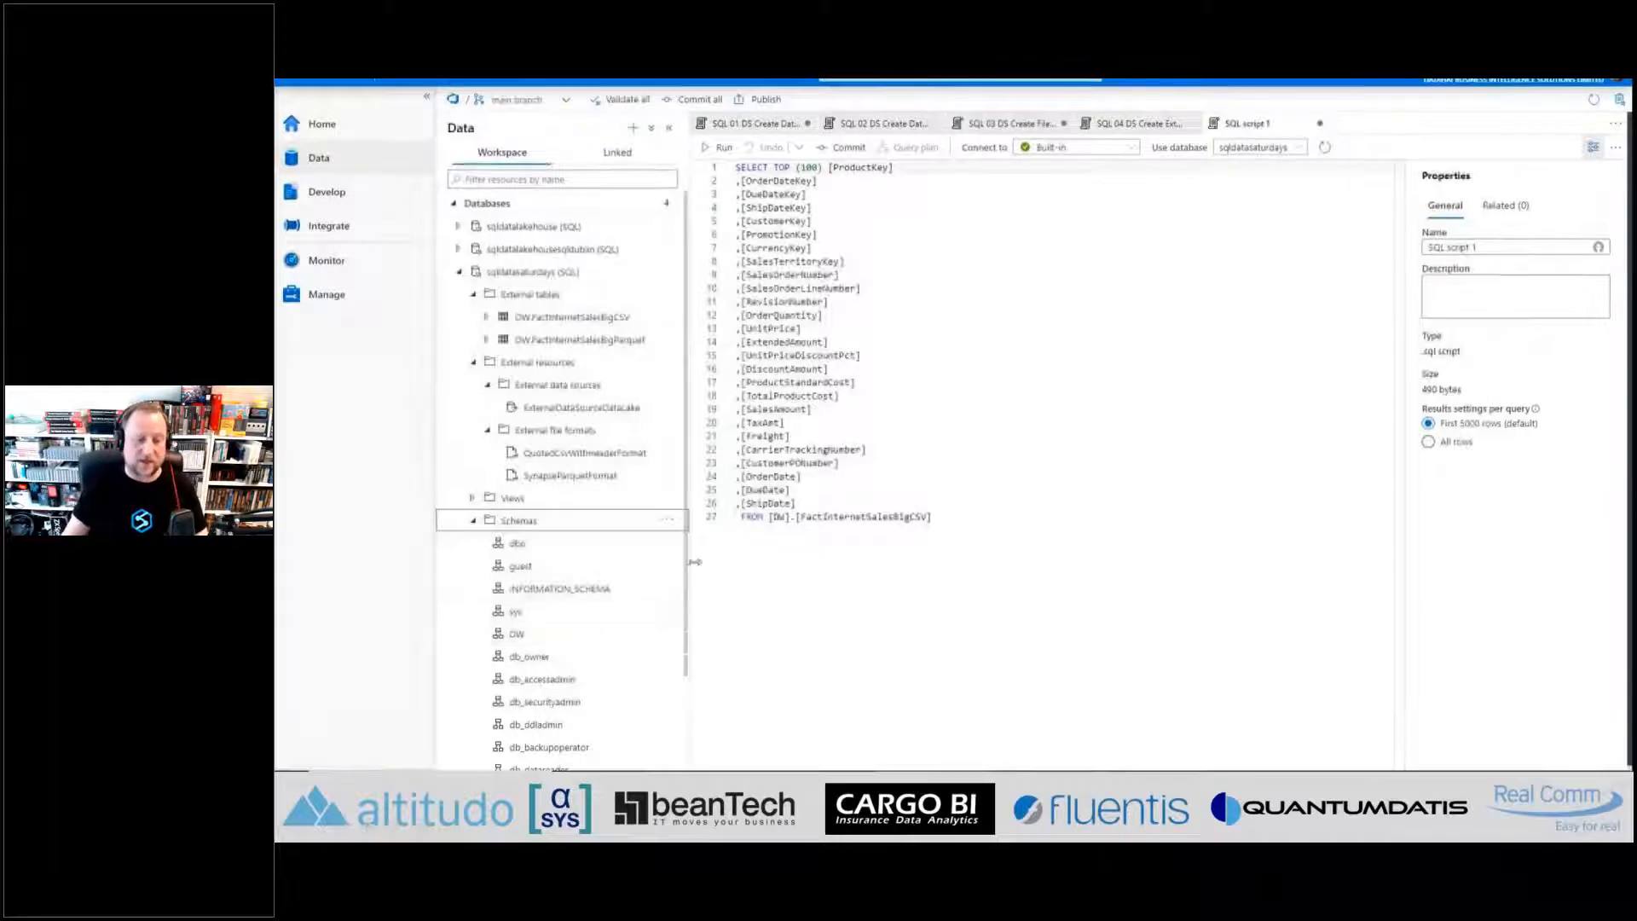
click(377, 199)
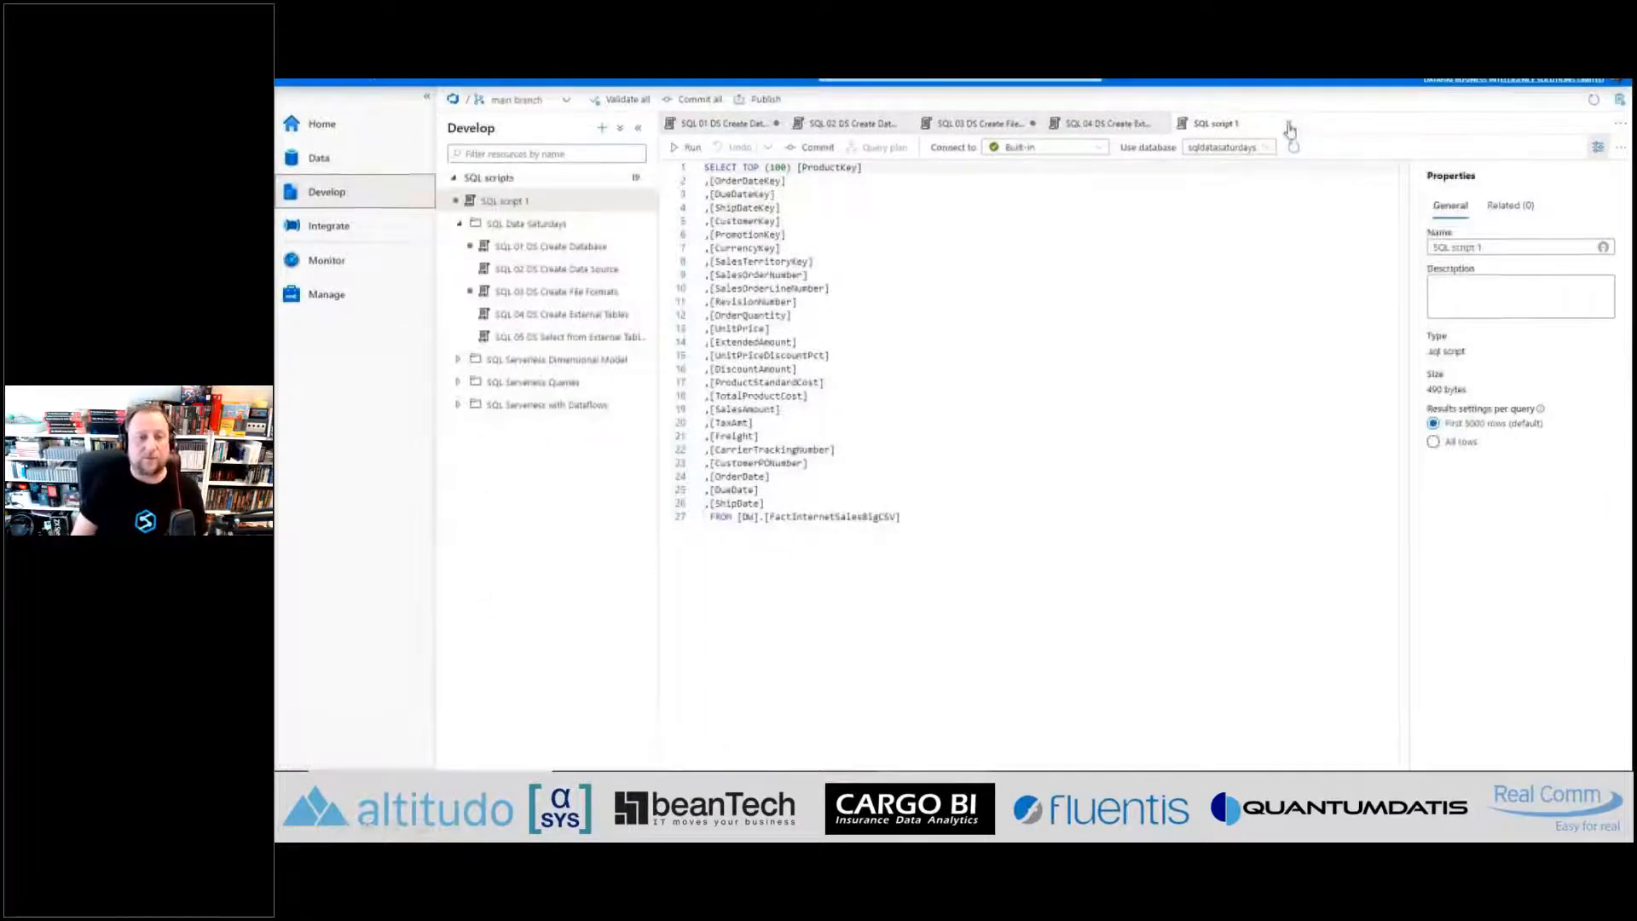
Step: Discard the generated query, open SQL 05 DS Select from External Tables, and run USE sqldatasaturdays
click(1290, 128)
click(908, 459)
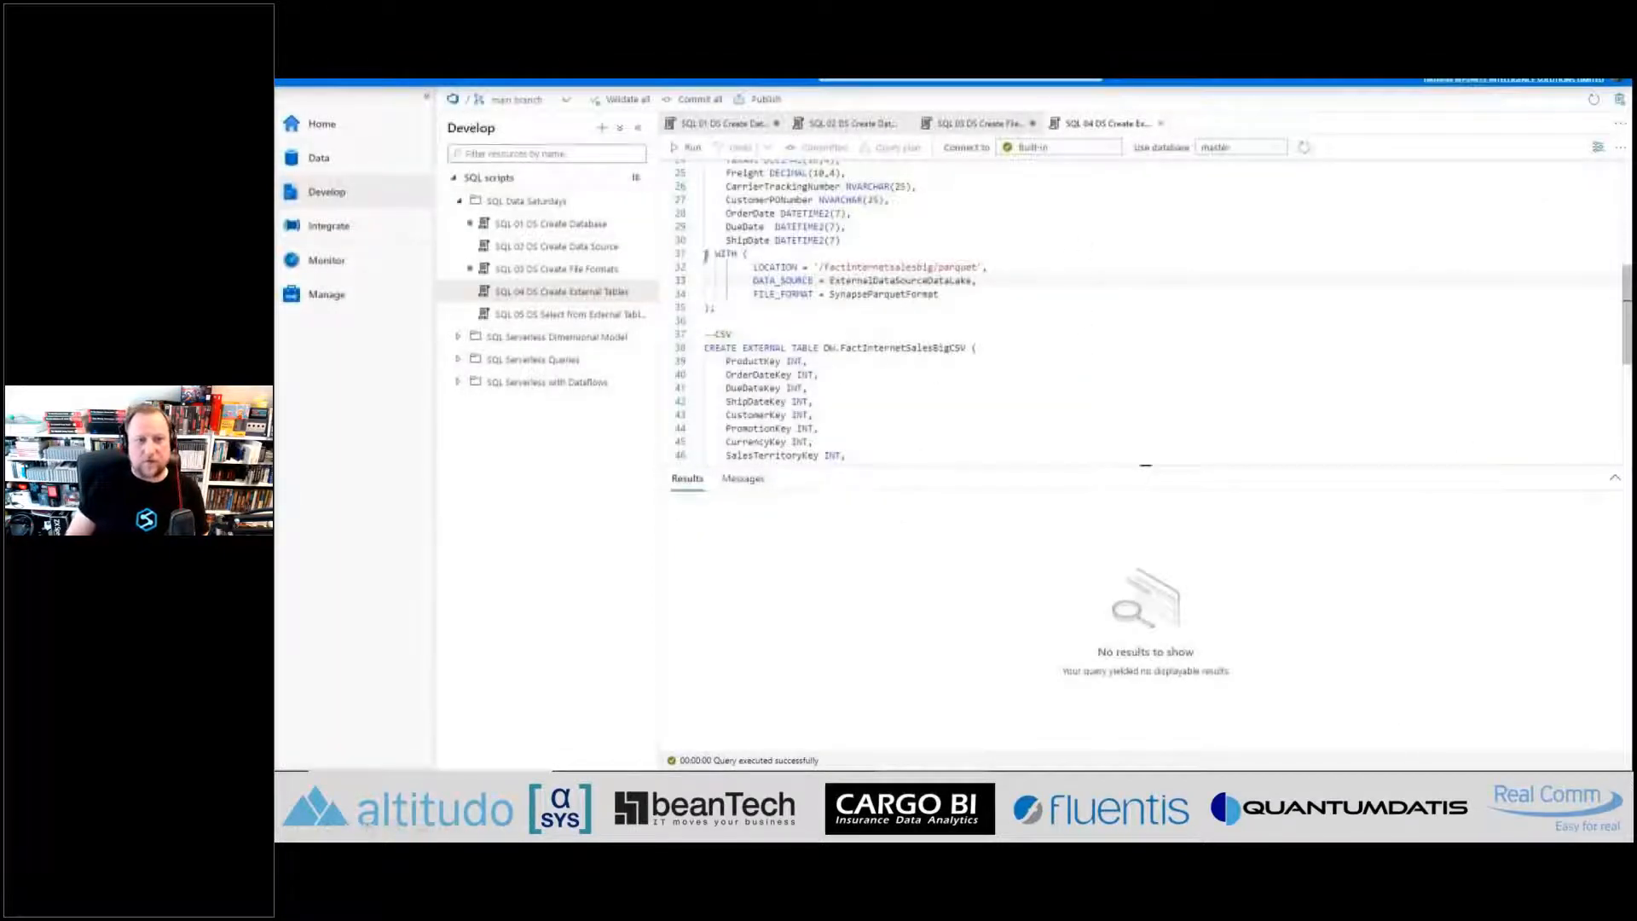
click(592, 315)
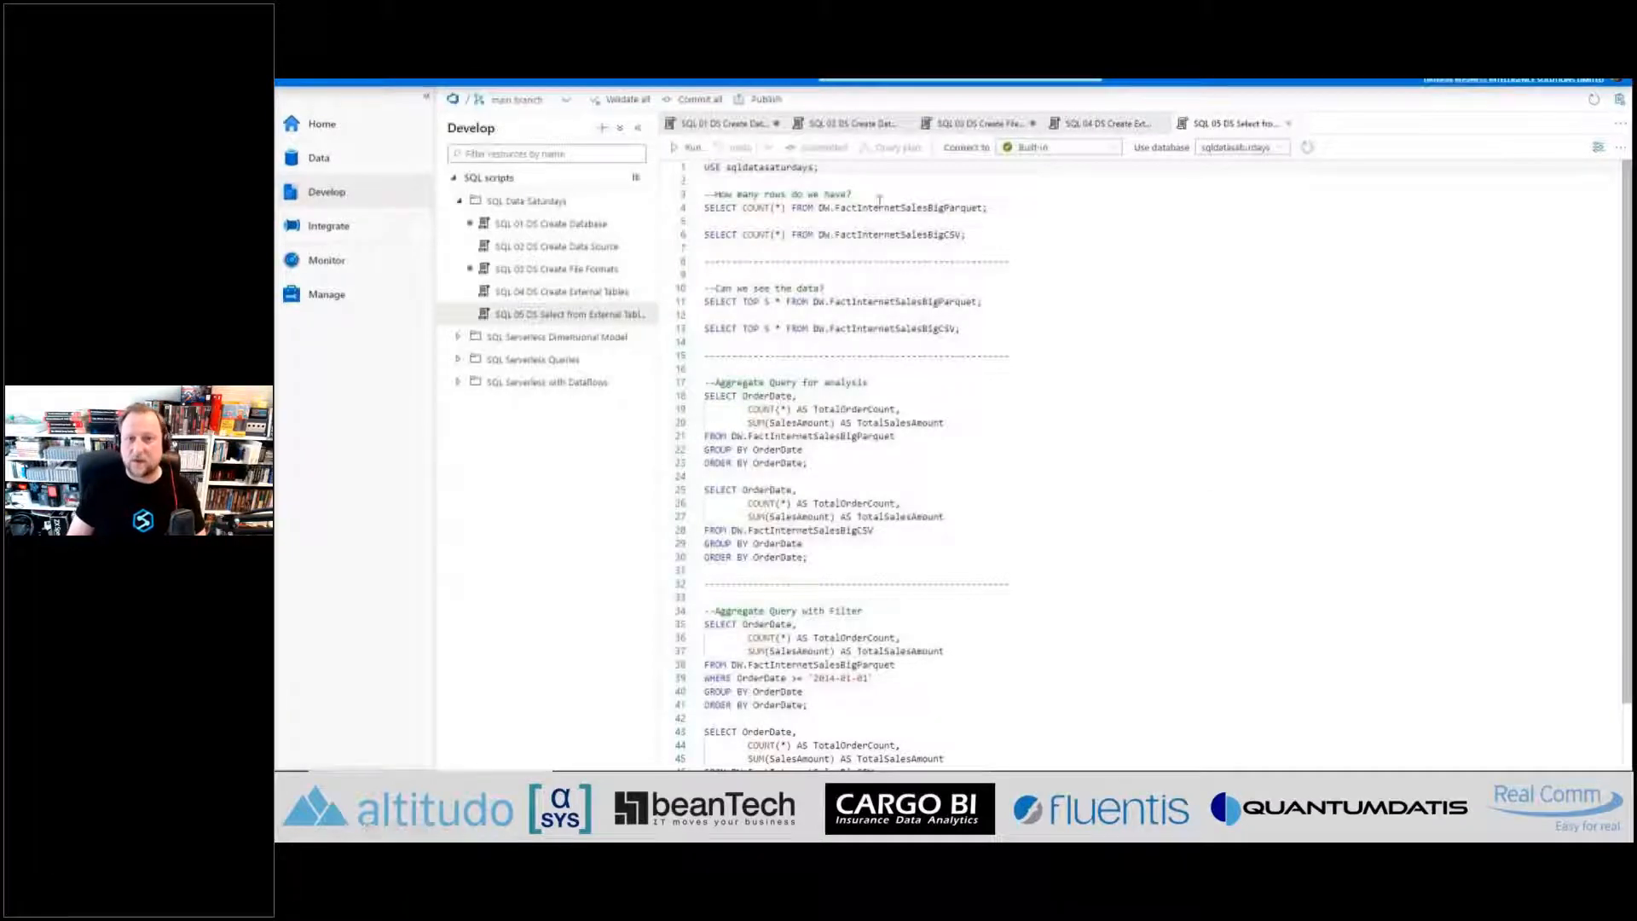
drag(818, 167, 699, 170)
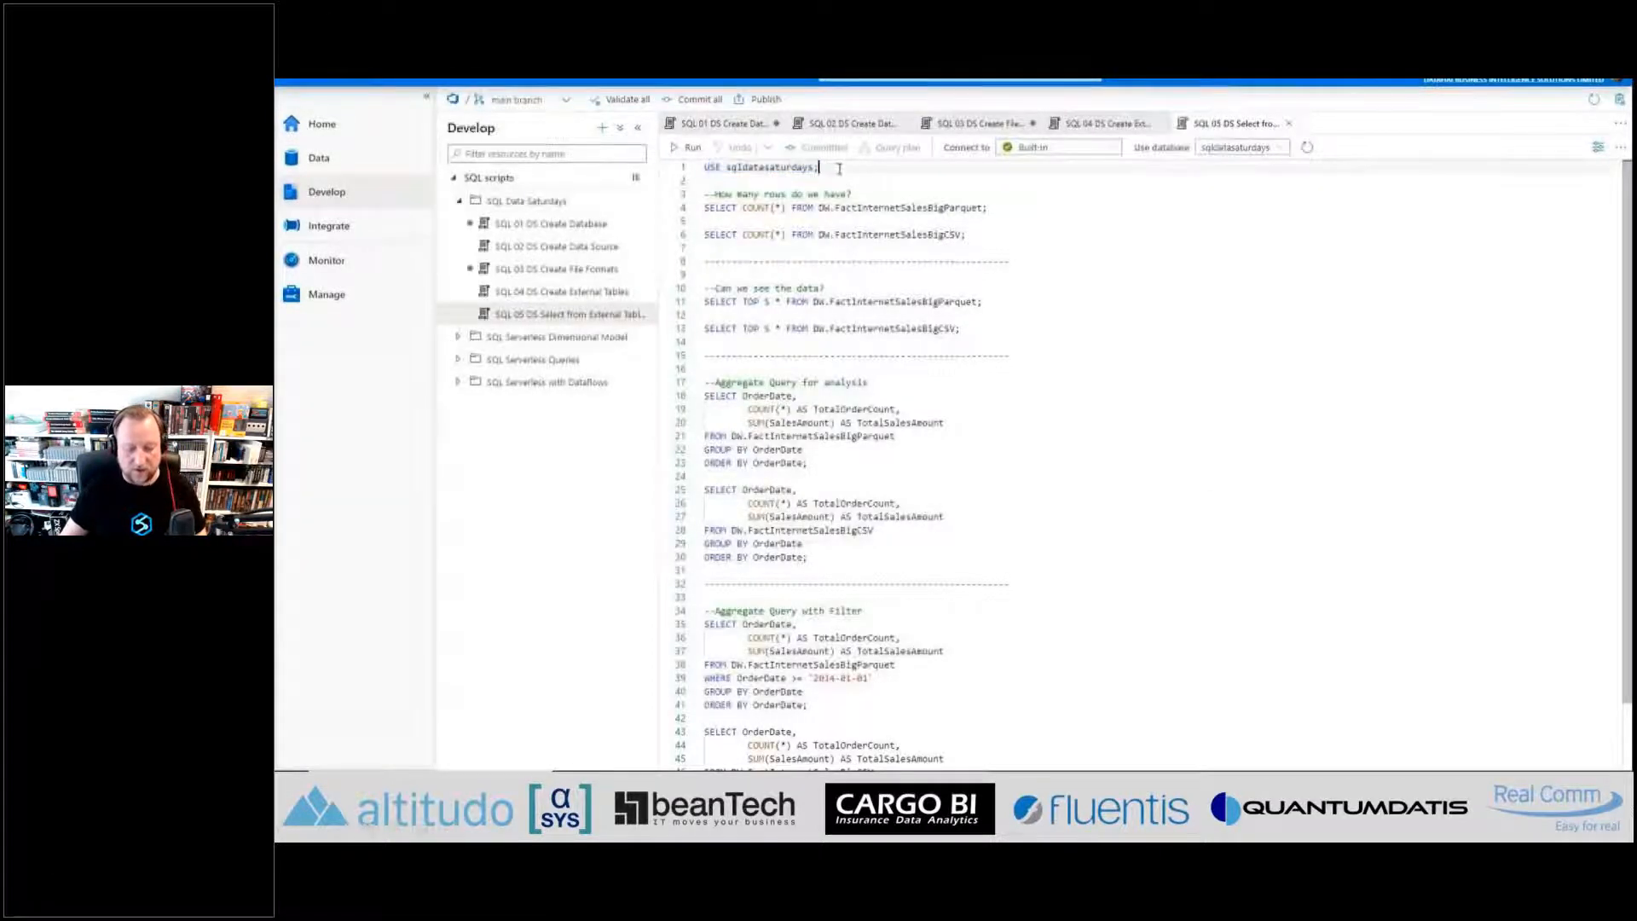
key(shift+Return)
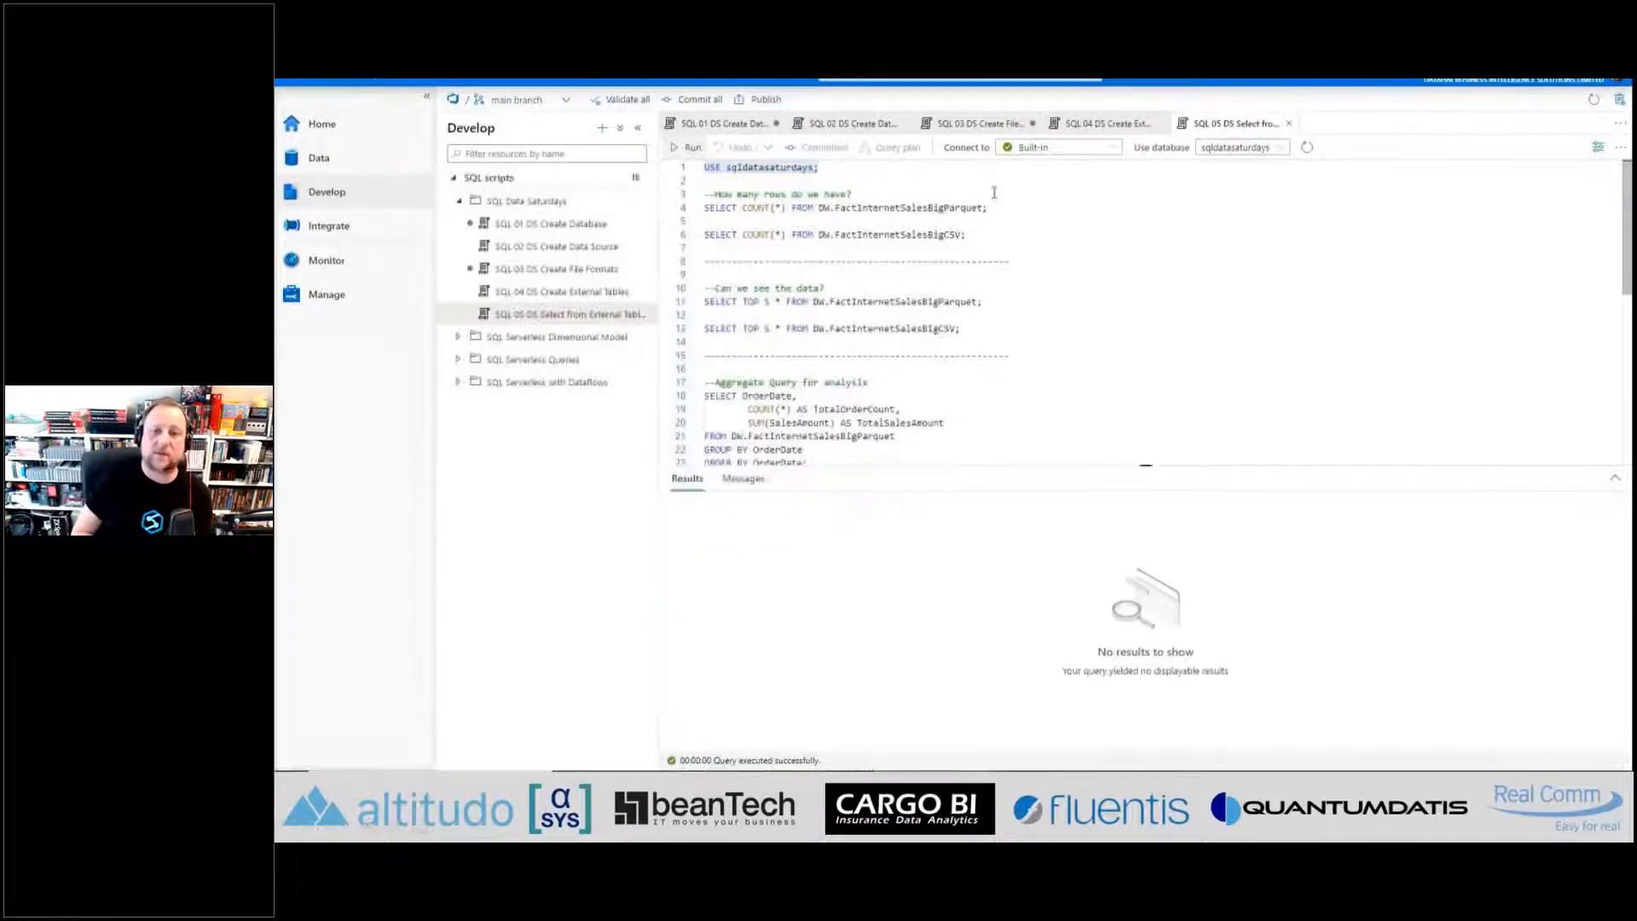
Step: Run both COUNT(*) queries and view the Parquet table's count of 22286862 rows
drag(982, 239, 670, 217)
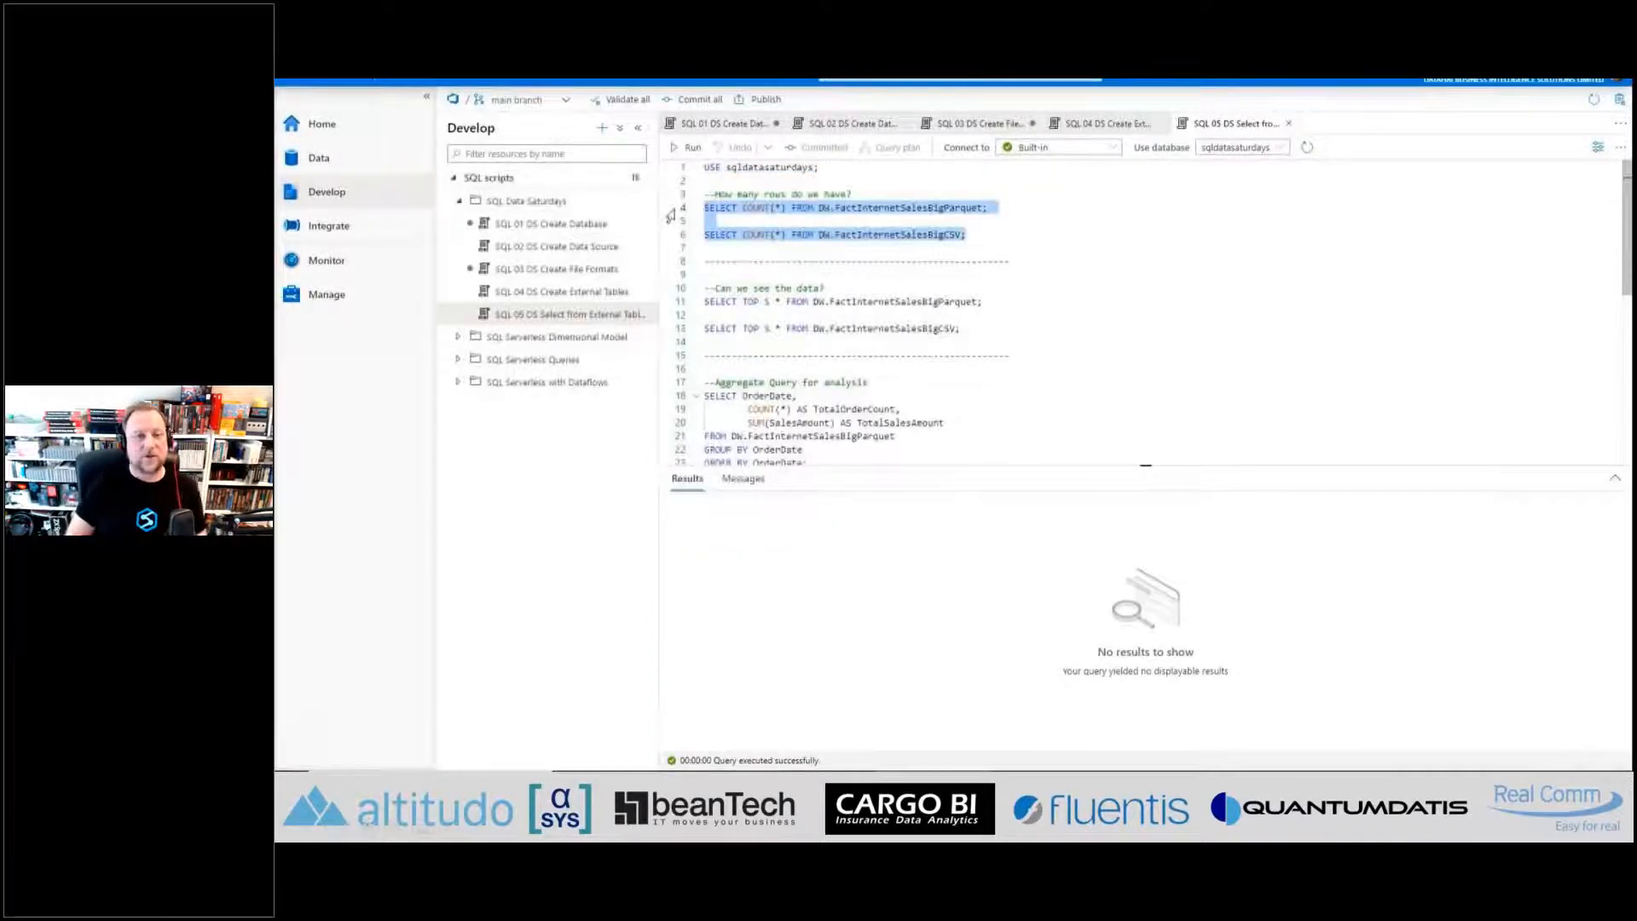
click(682, 147)
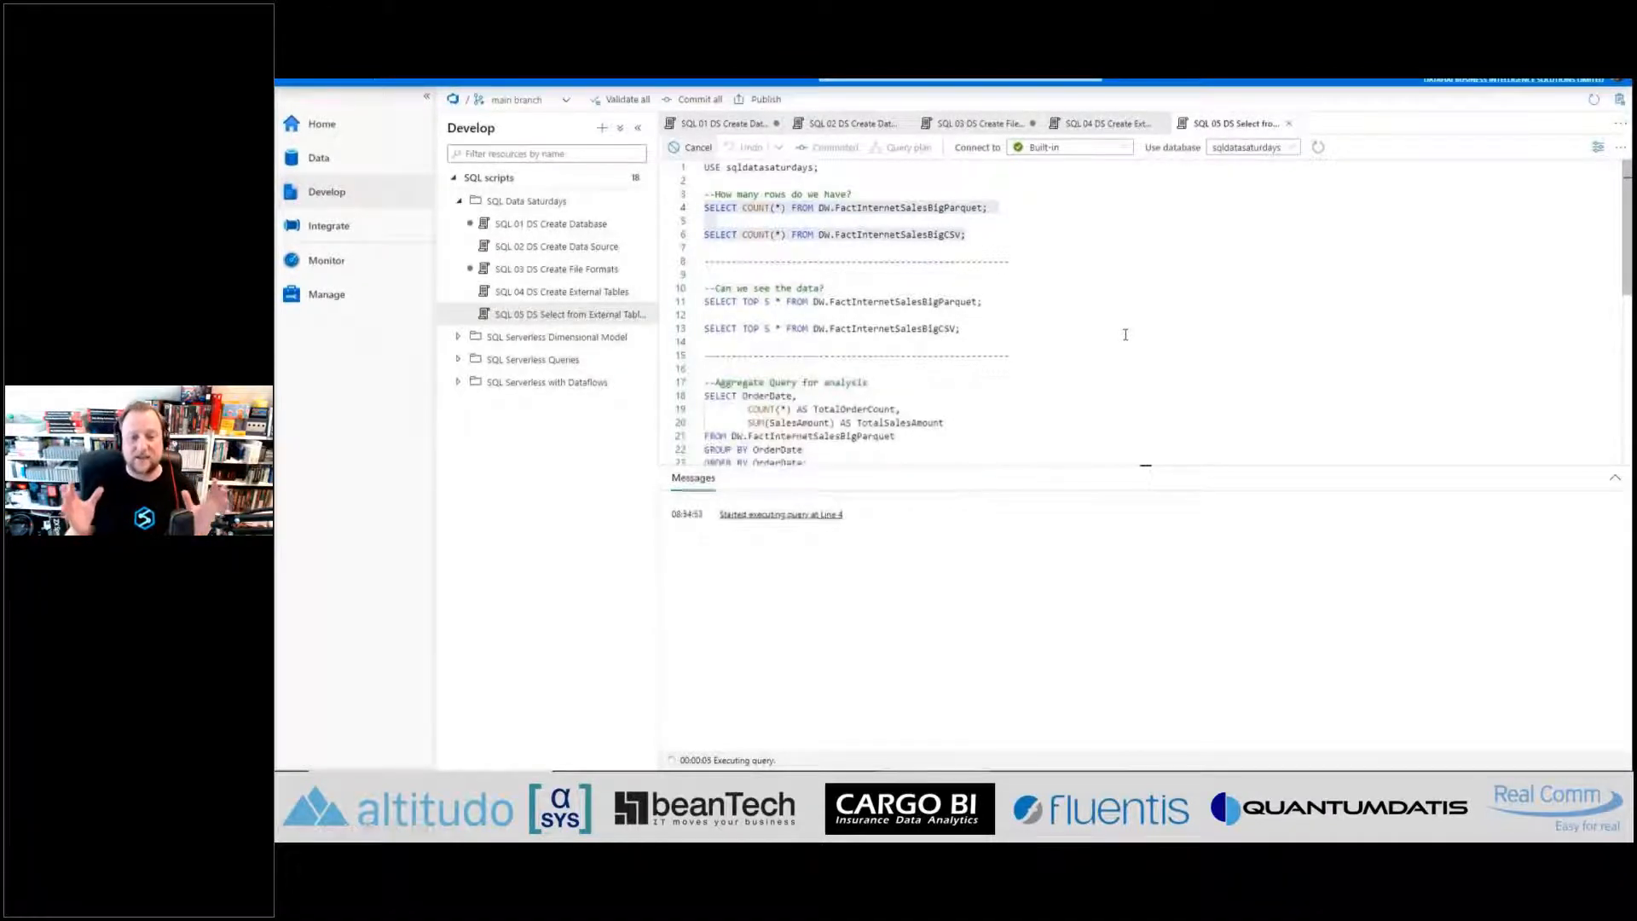
drag(1146, 465, 1147, 489)
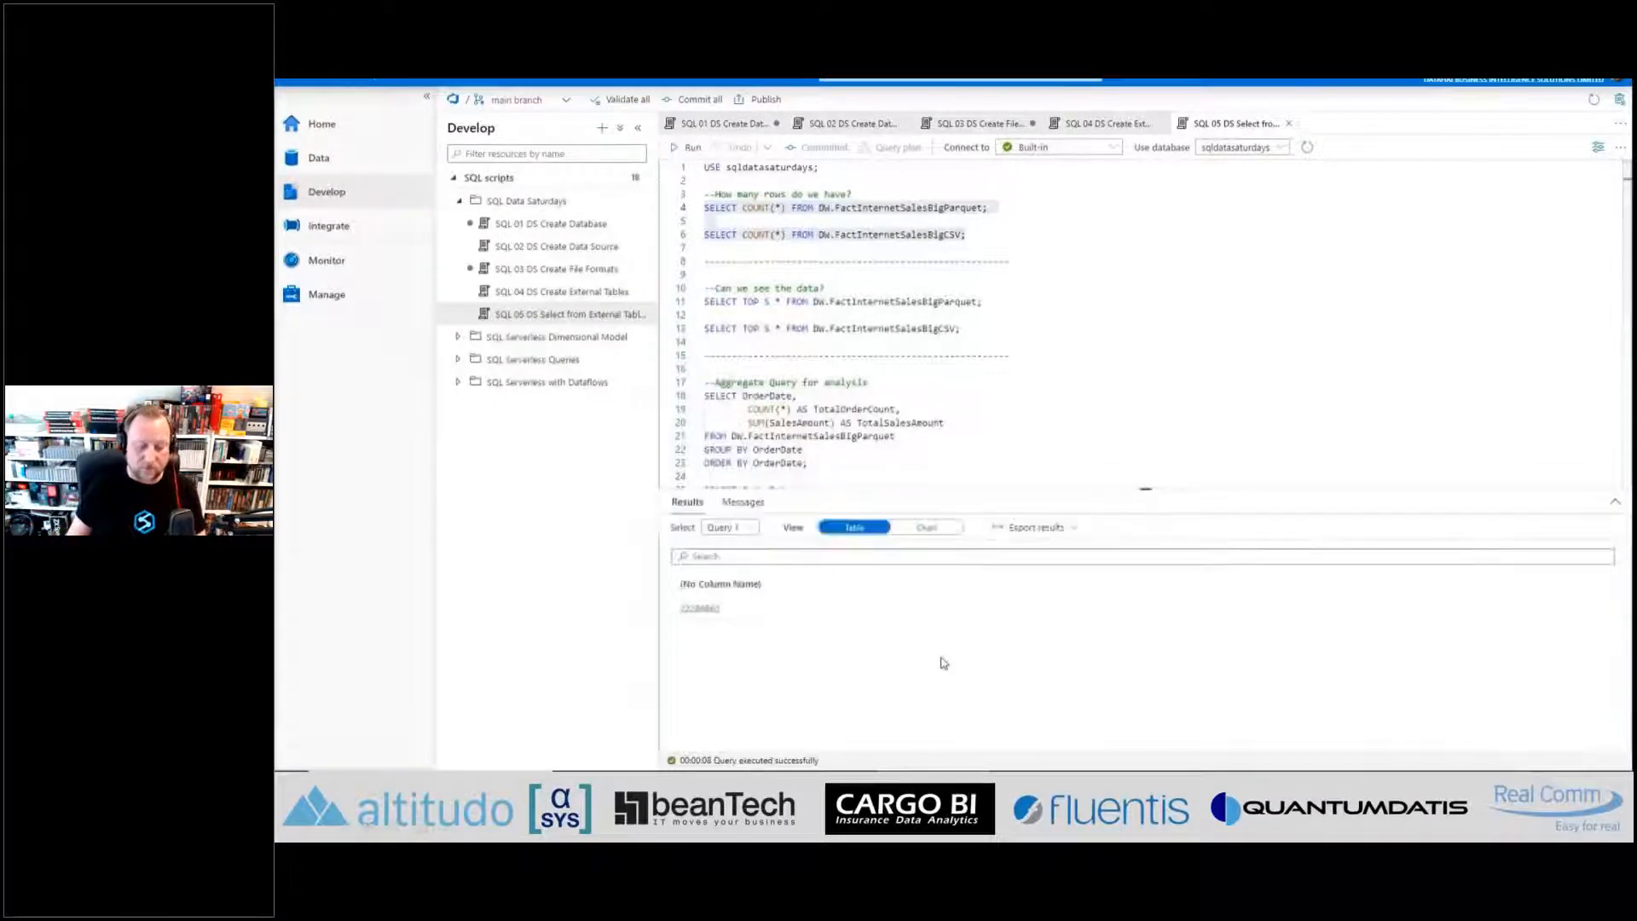
double_click(691, 610)
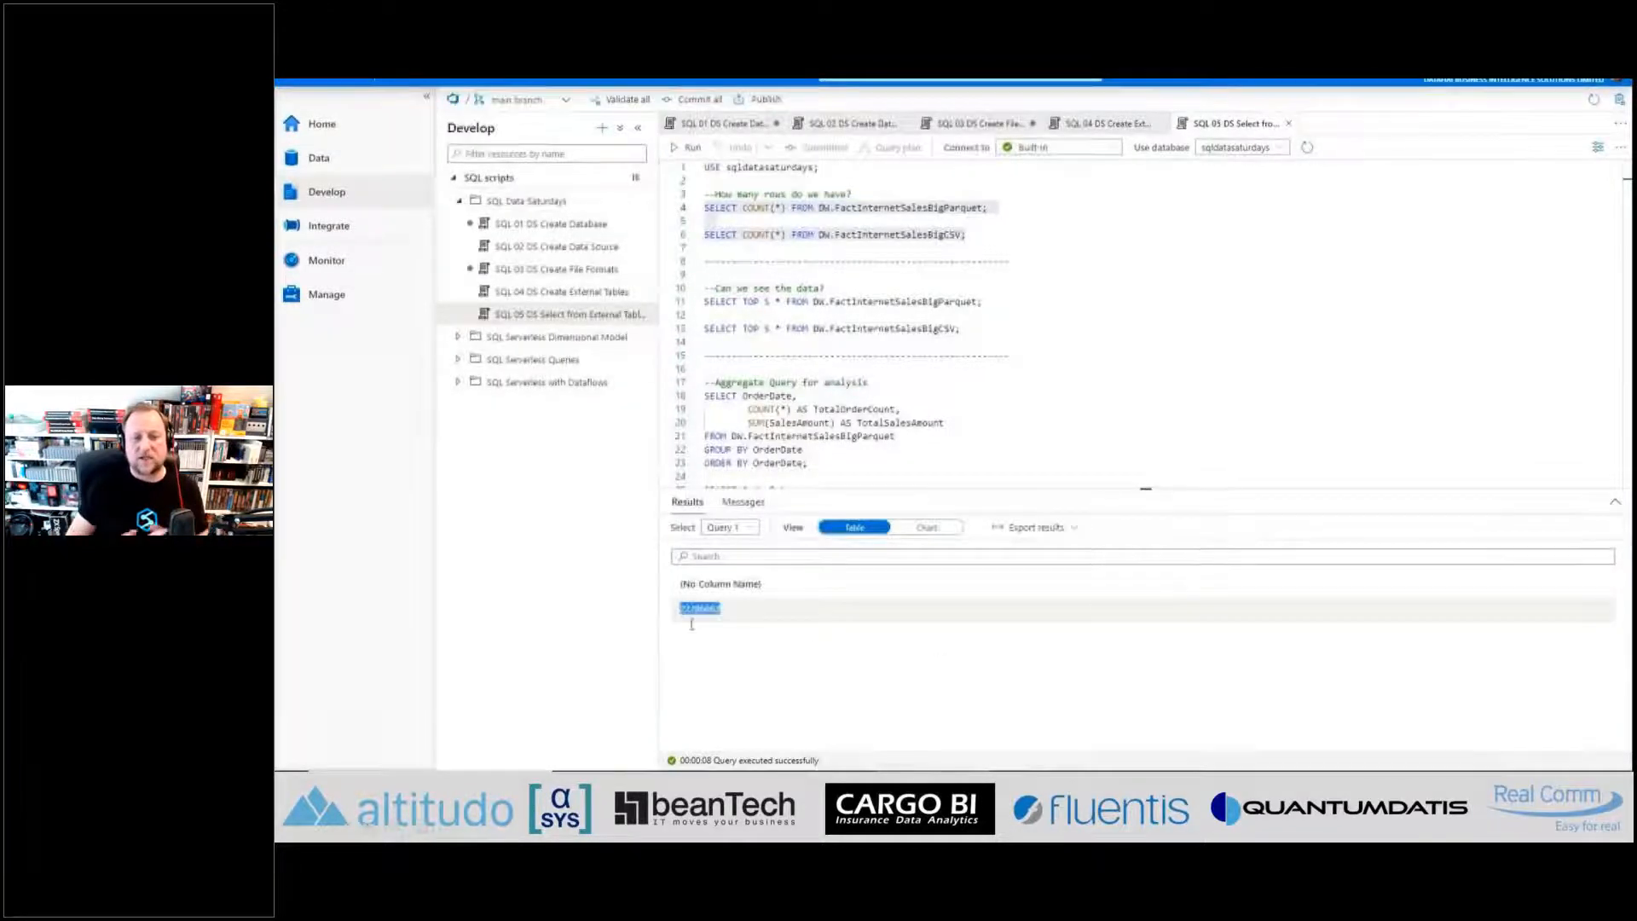
click(729, 527)
click(739, 554)
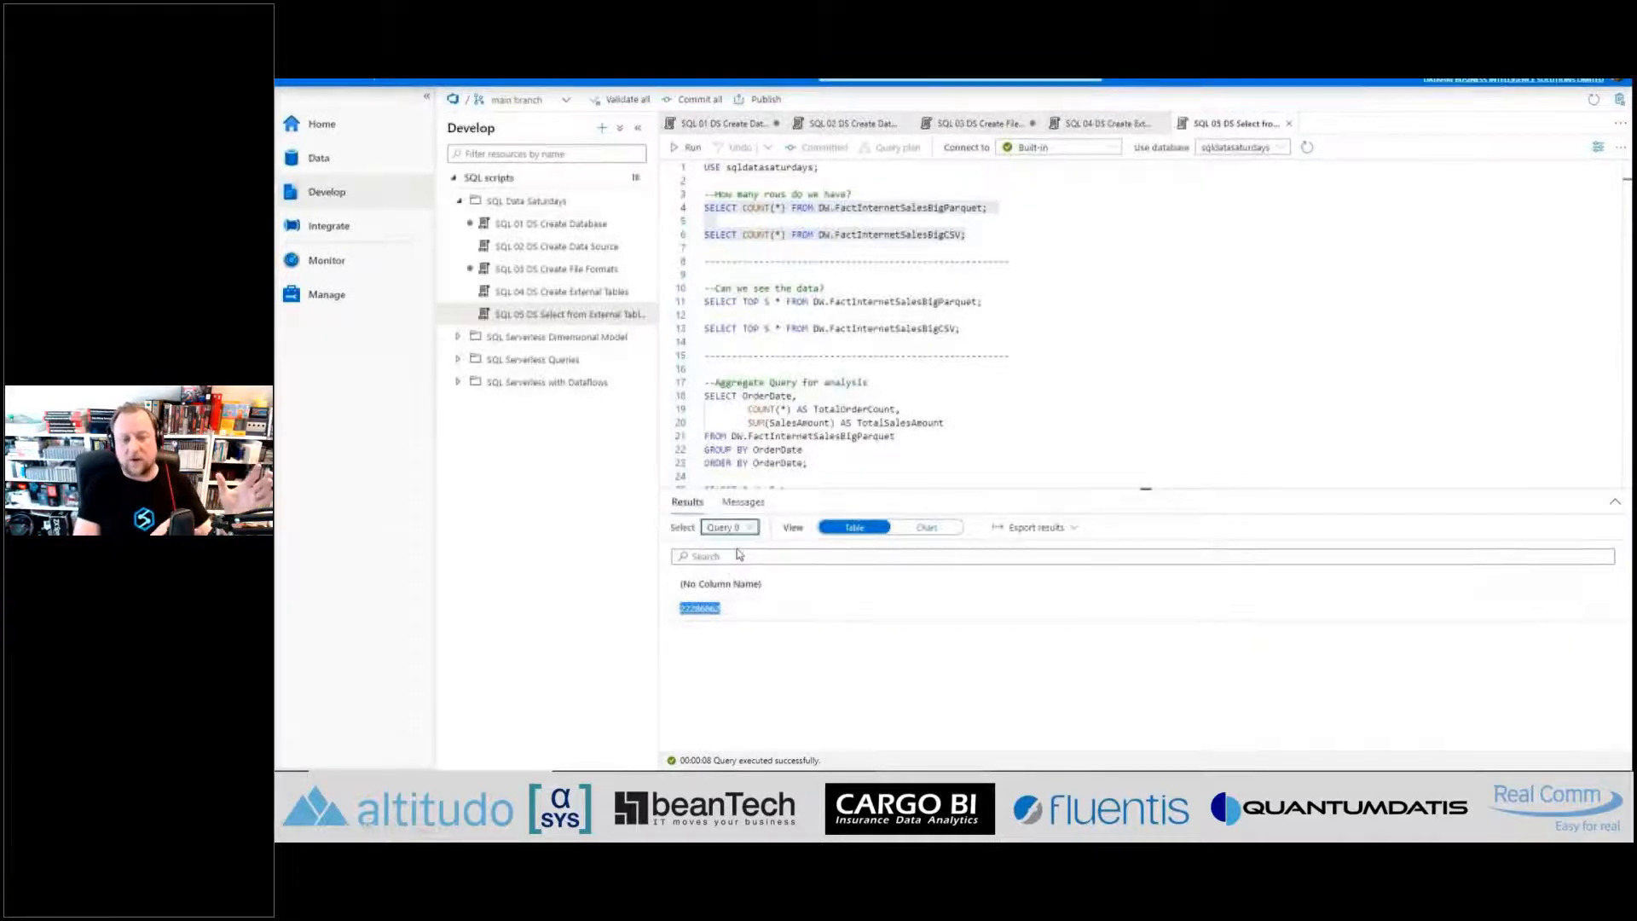
click(750, 629)
double_click(708, 609)
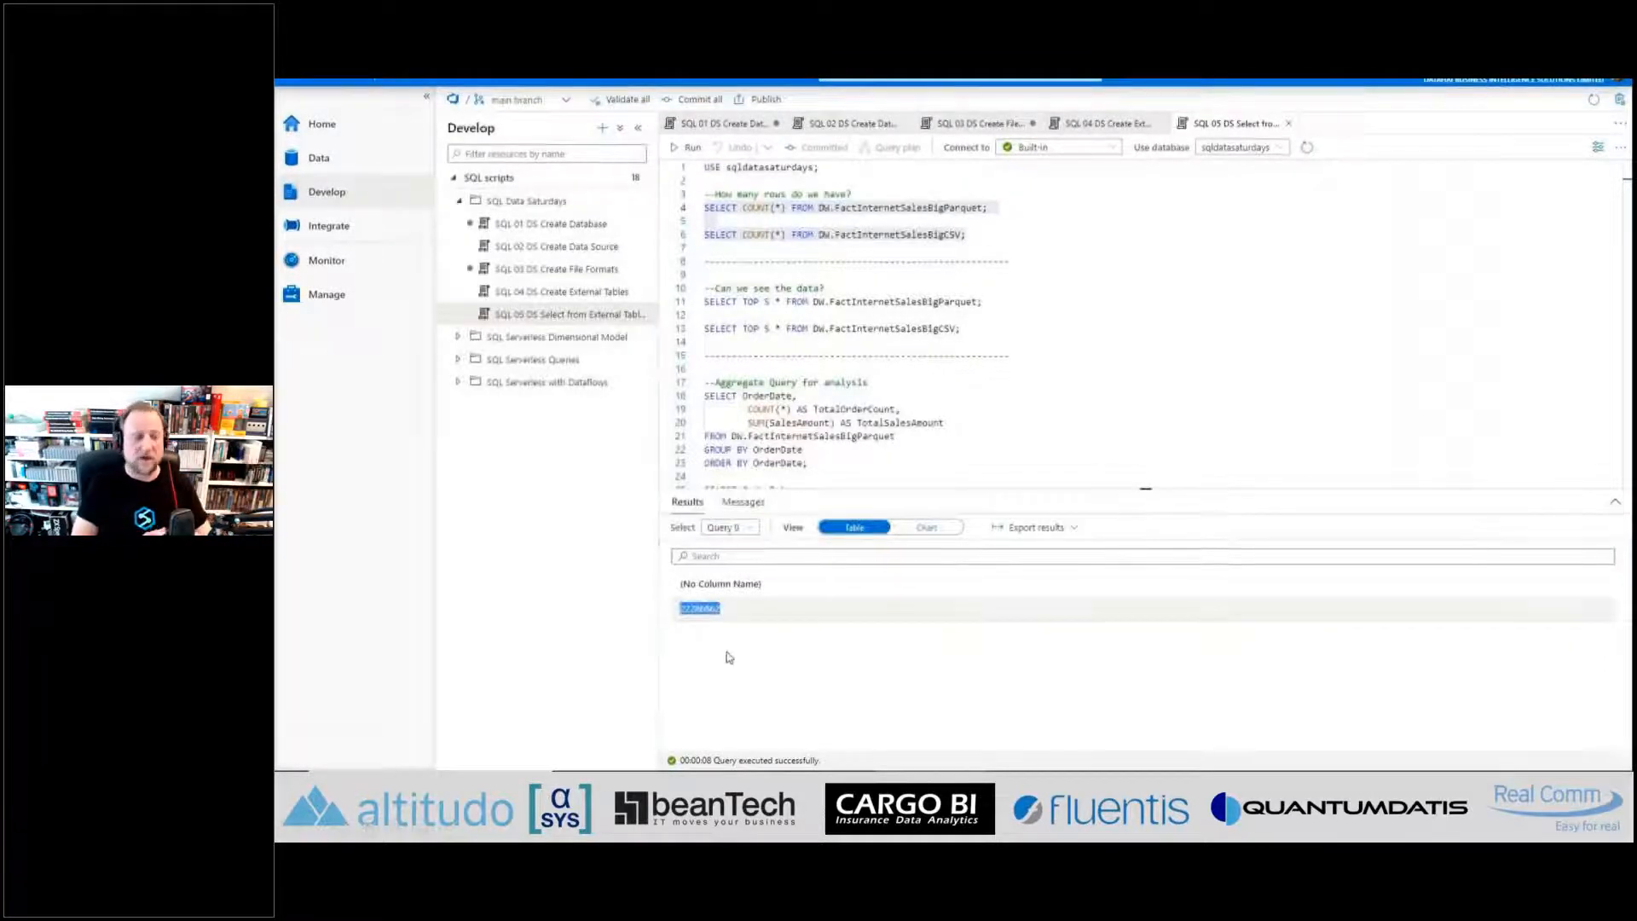
click(729, 656)
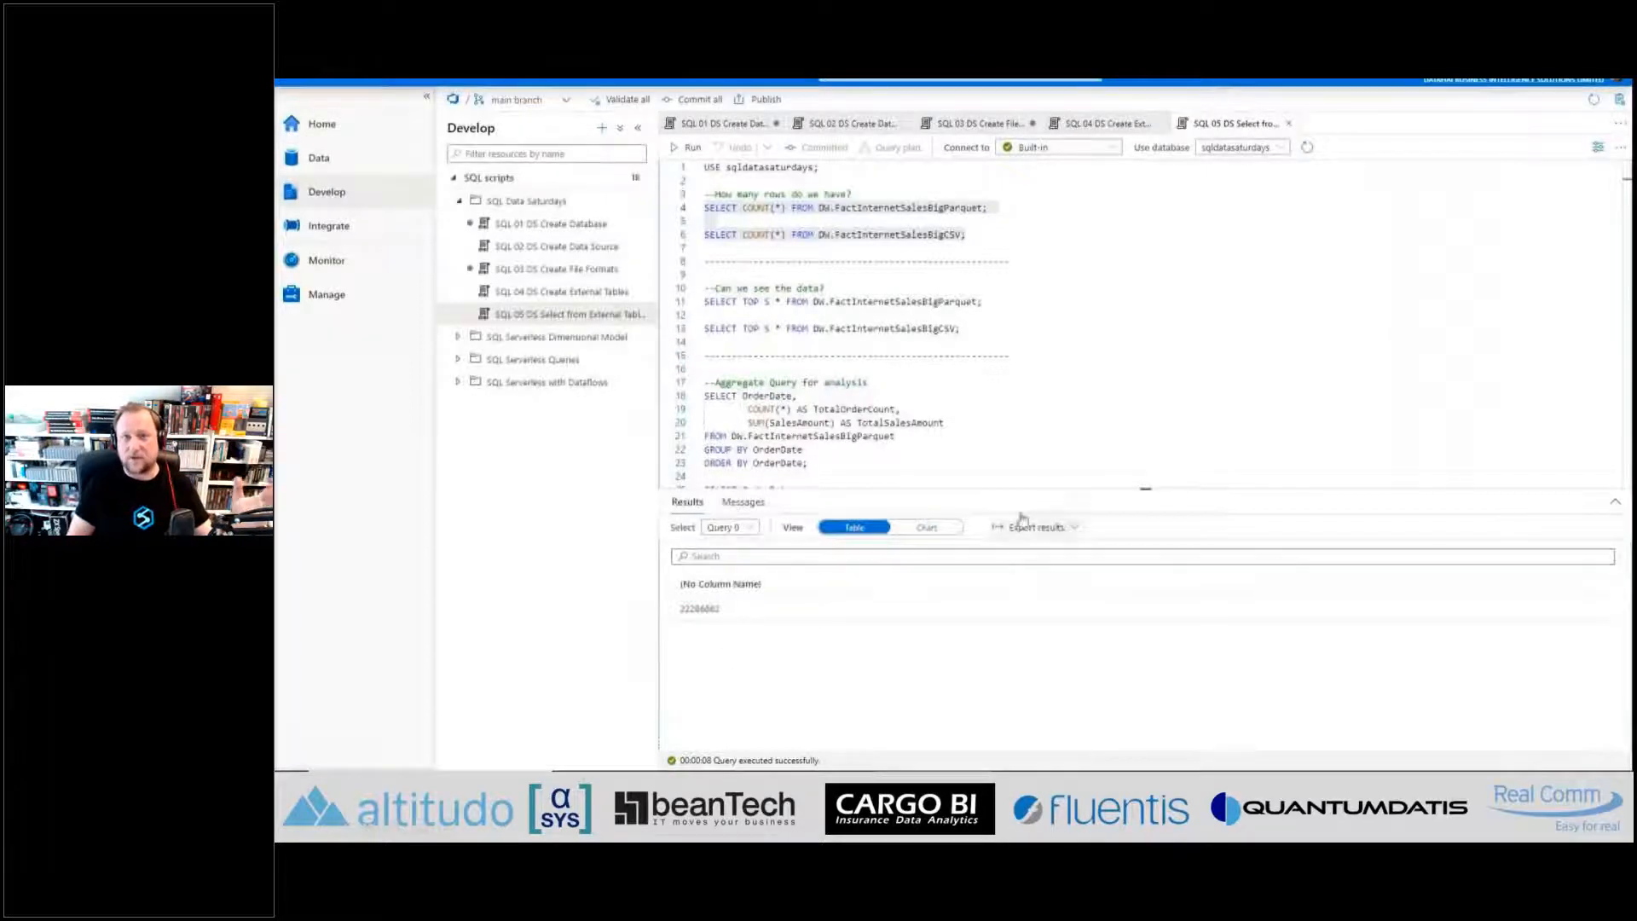
drag(714, 288, 824, 288)
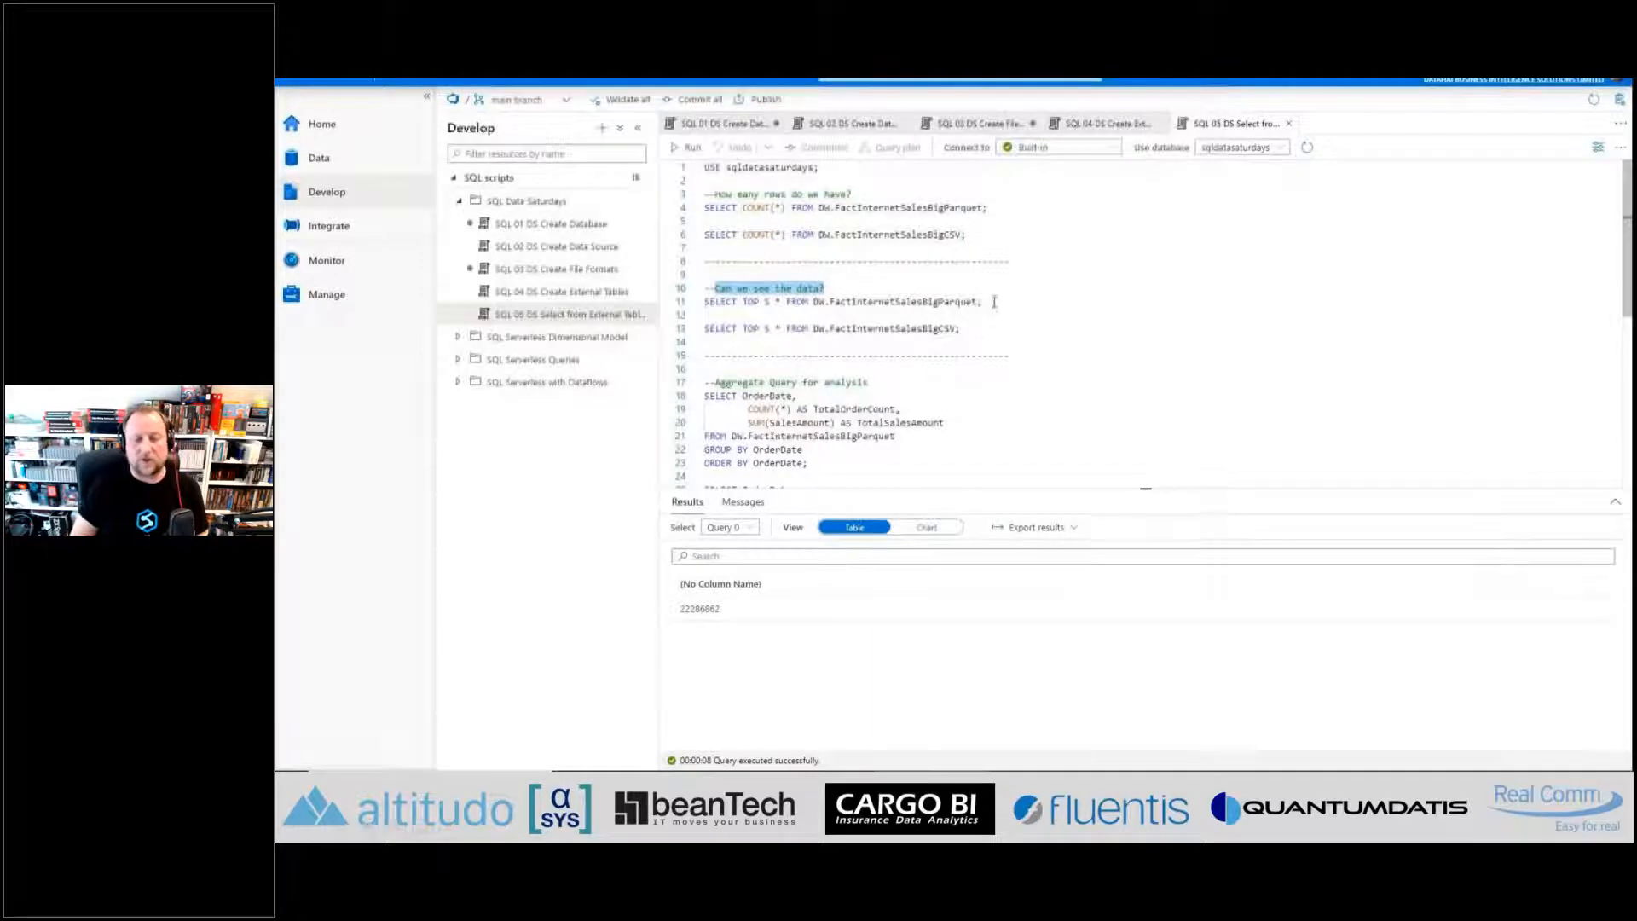
Step: Run SELECT TOP 5 on DW.FactInternetSalesBigParquet, then on DW.FactInternetSalesBigCSV
drag(988, 302, 704, 302)
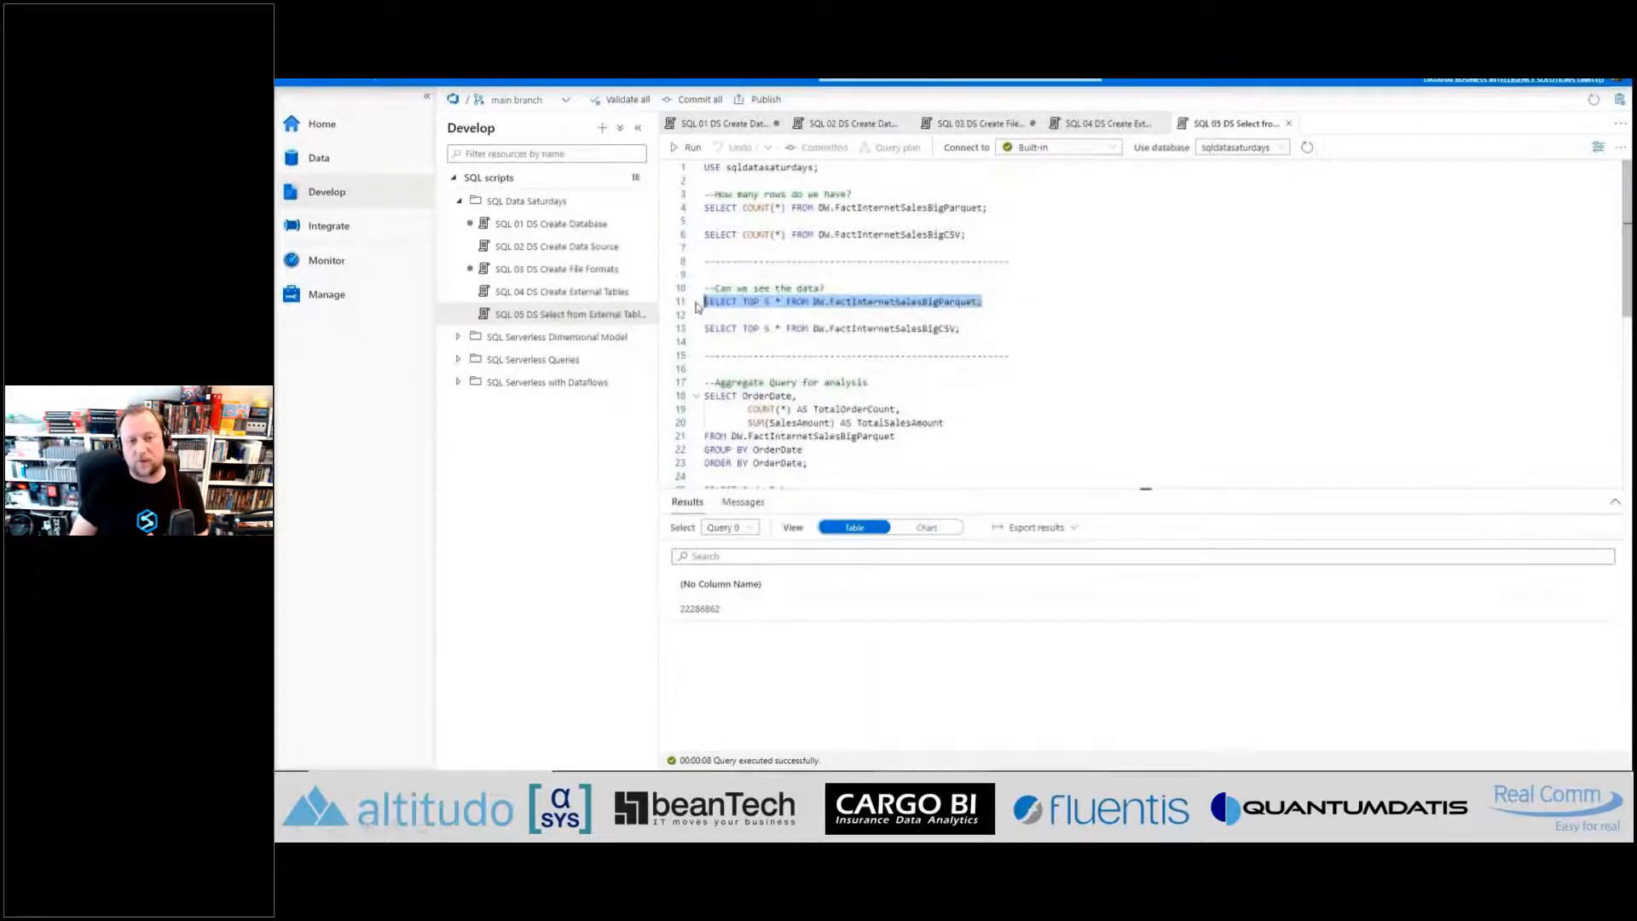
click(690, 148)
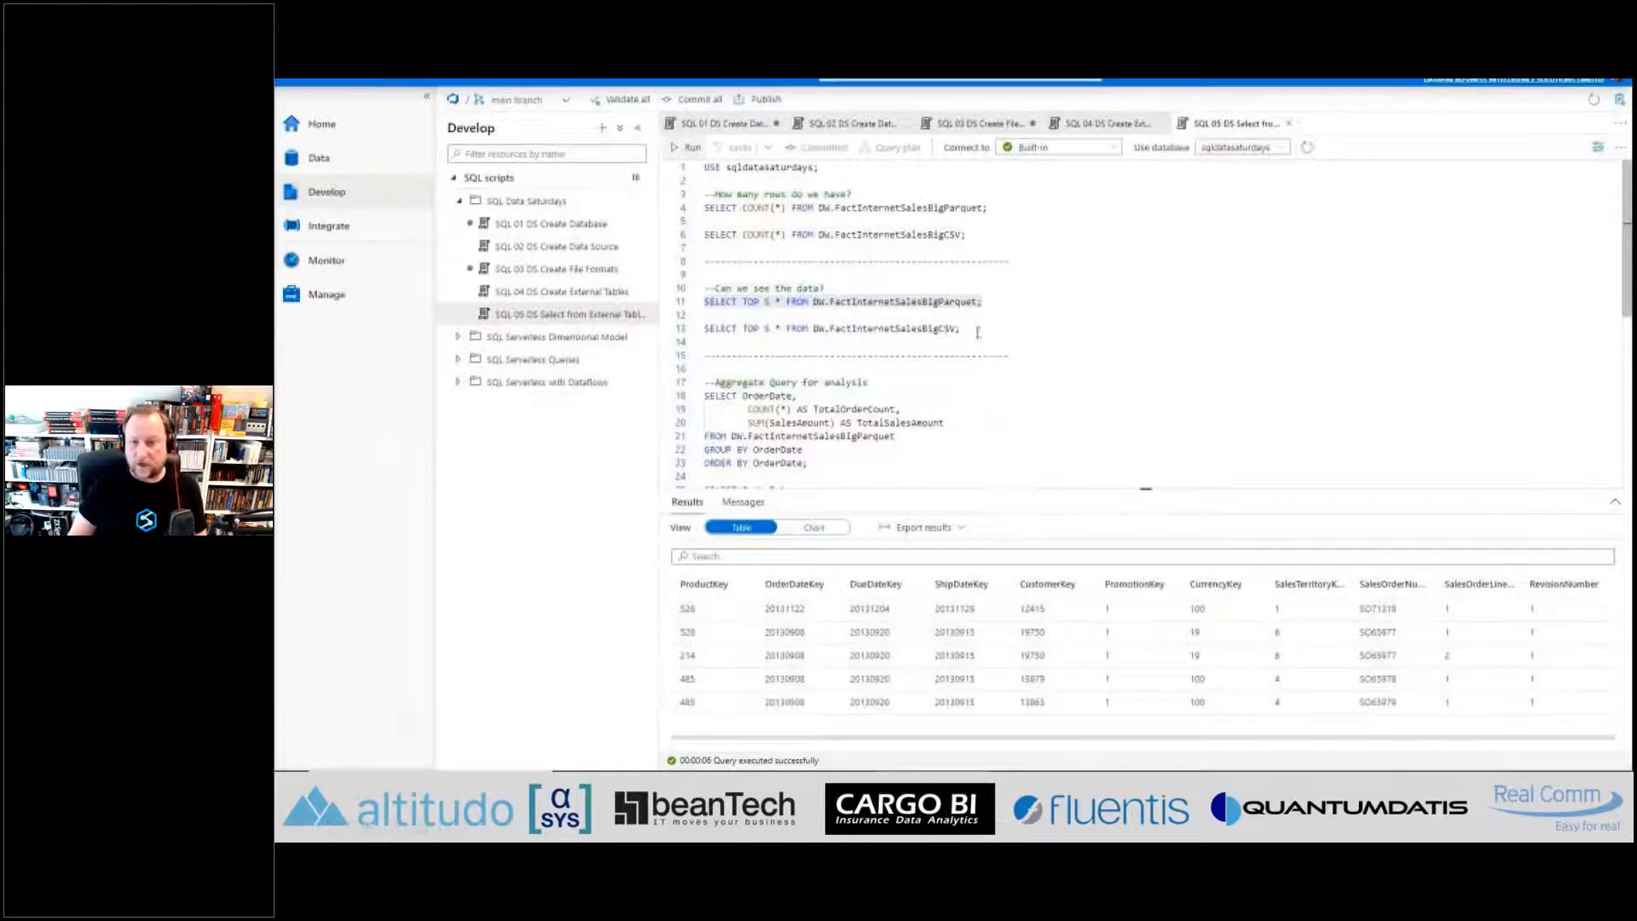
drag(979, 330, 686, 334)
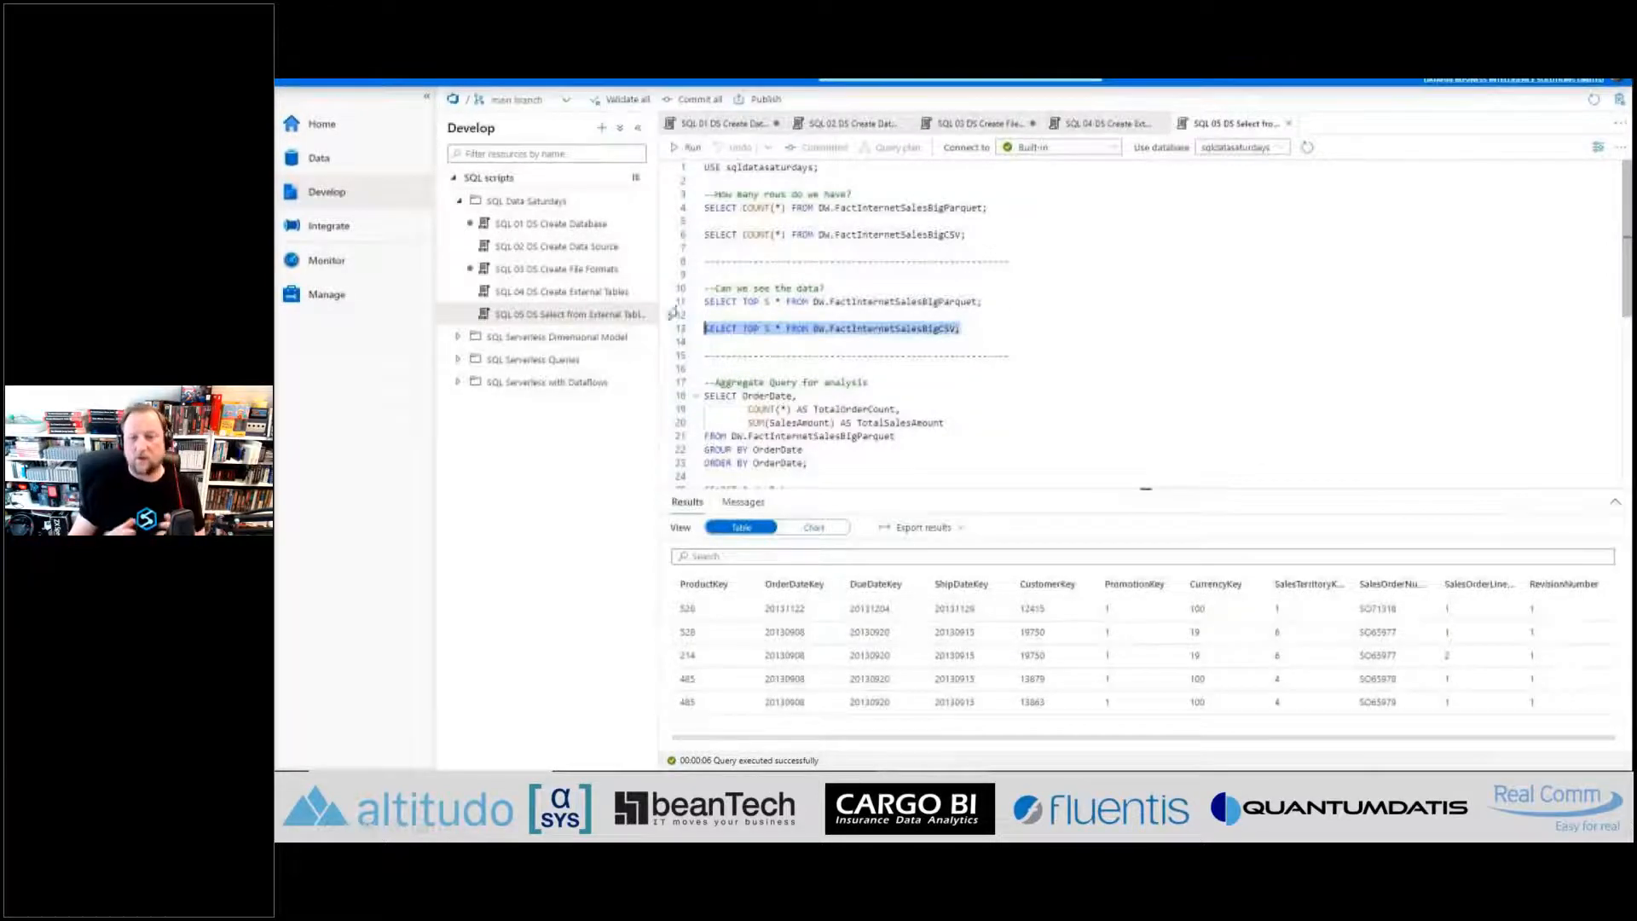
click(693, 148)
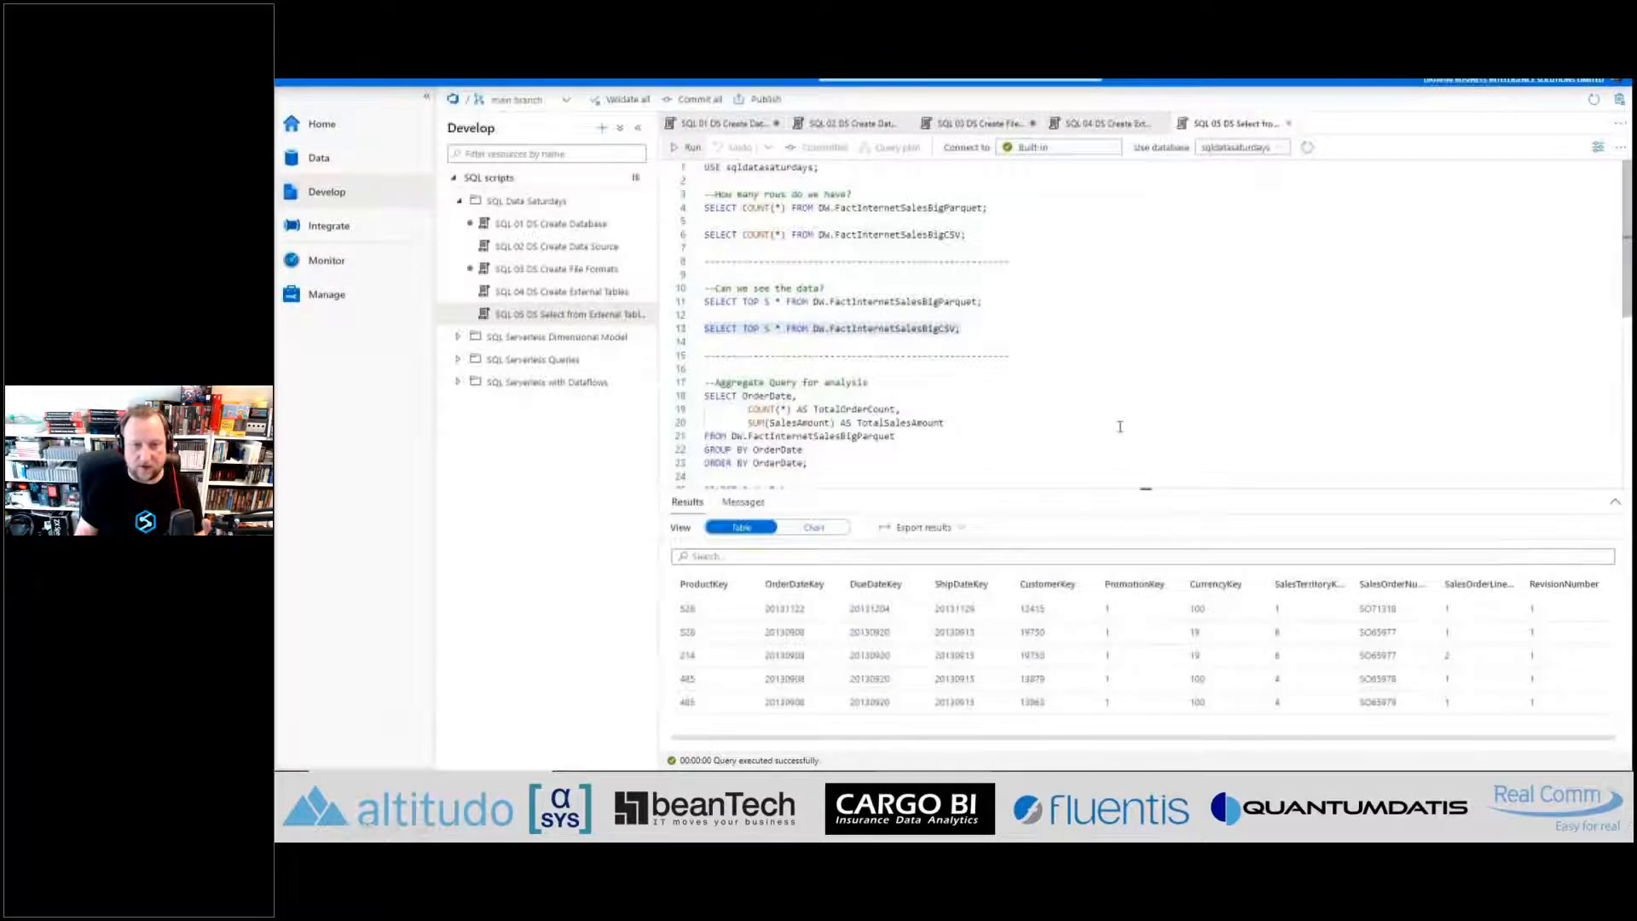
Step: Run the Parquet query aggregating order count and sales amount per OrderDate
mouse_move(1073, 739)
mouse_down()
mouse_move(1603, 746)
mouse_move(1078, 741)
mouse_up()
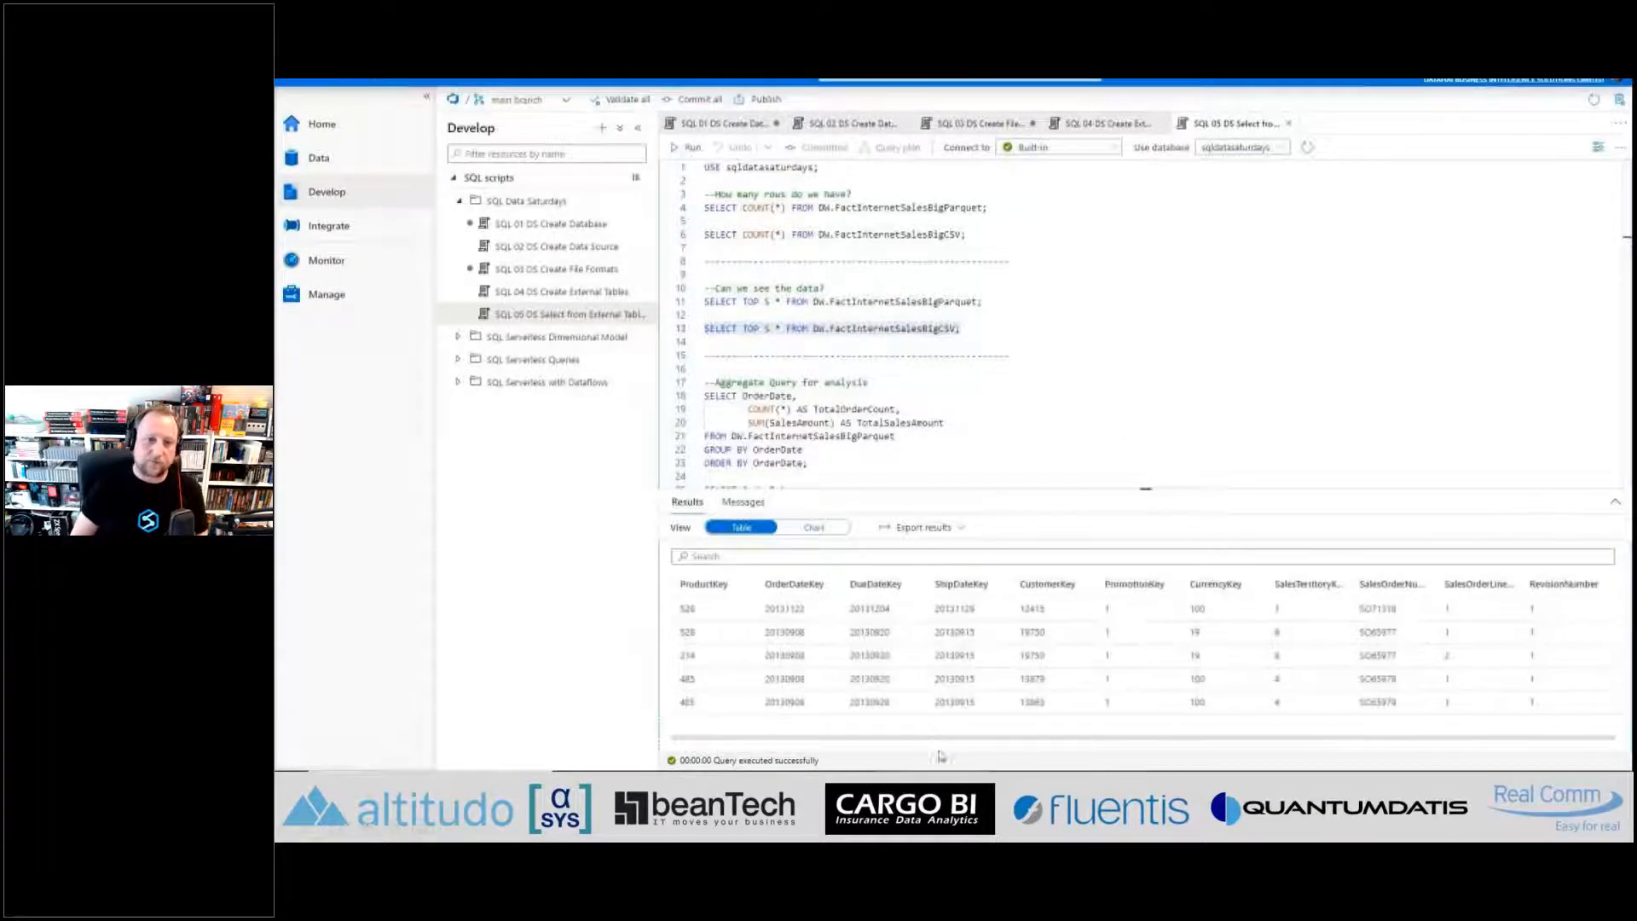
scroll(1020, 399, down, 5)
scroll(1019, 399, up, 3)
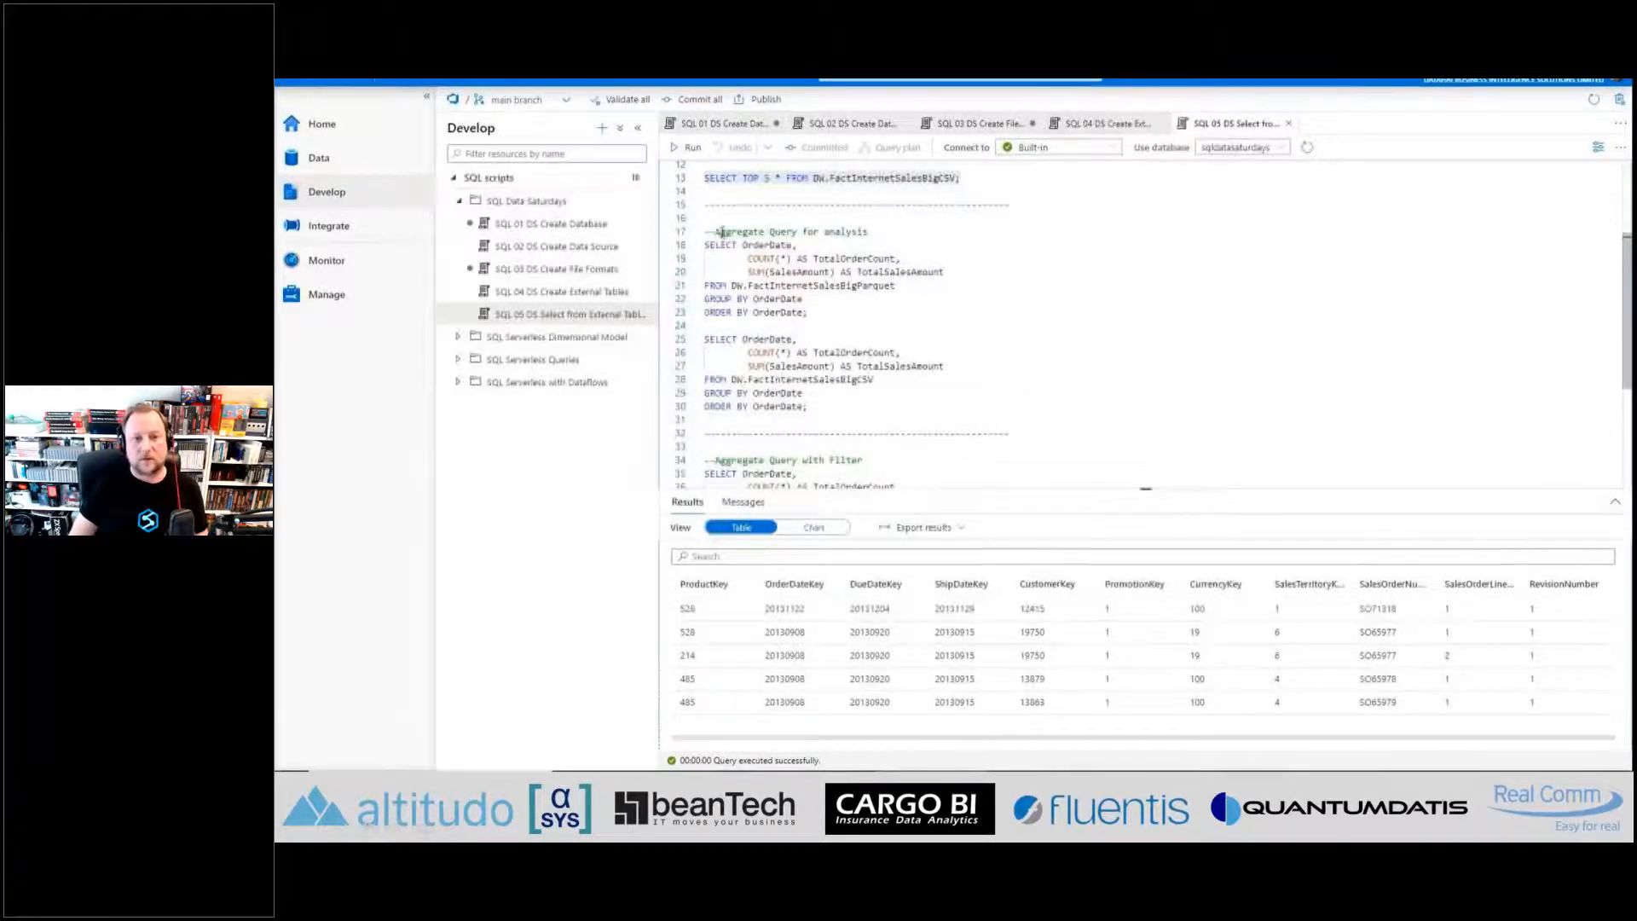
drag(716, 232, 870, 231)
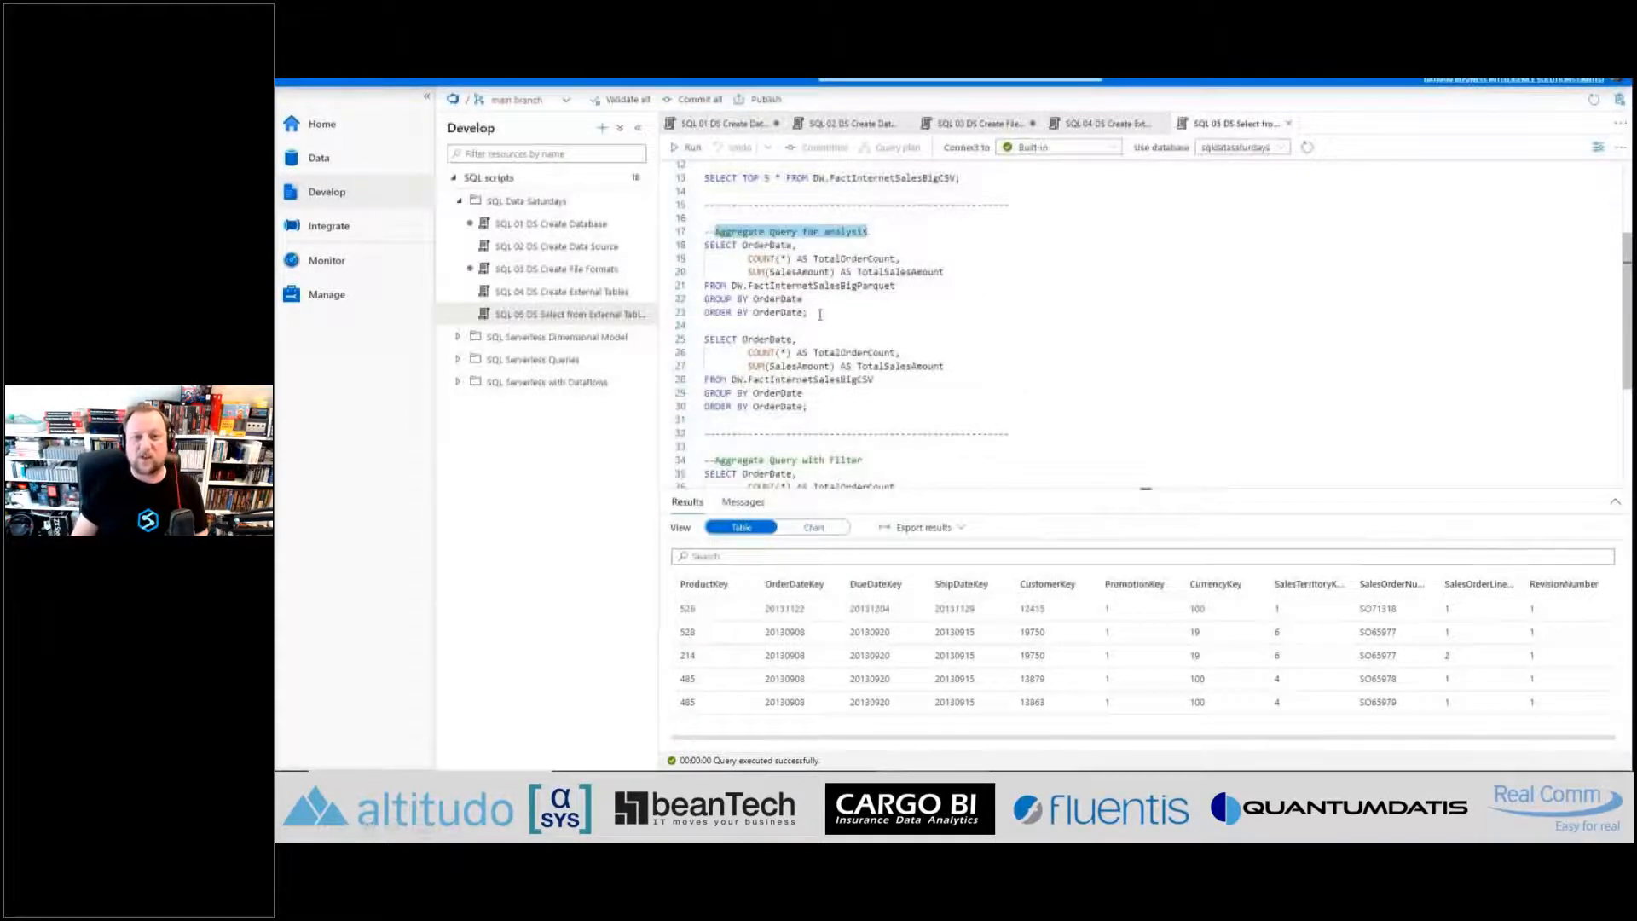
drag(820, 314, 675, 254)
click(684, 149)
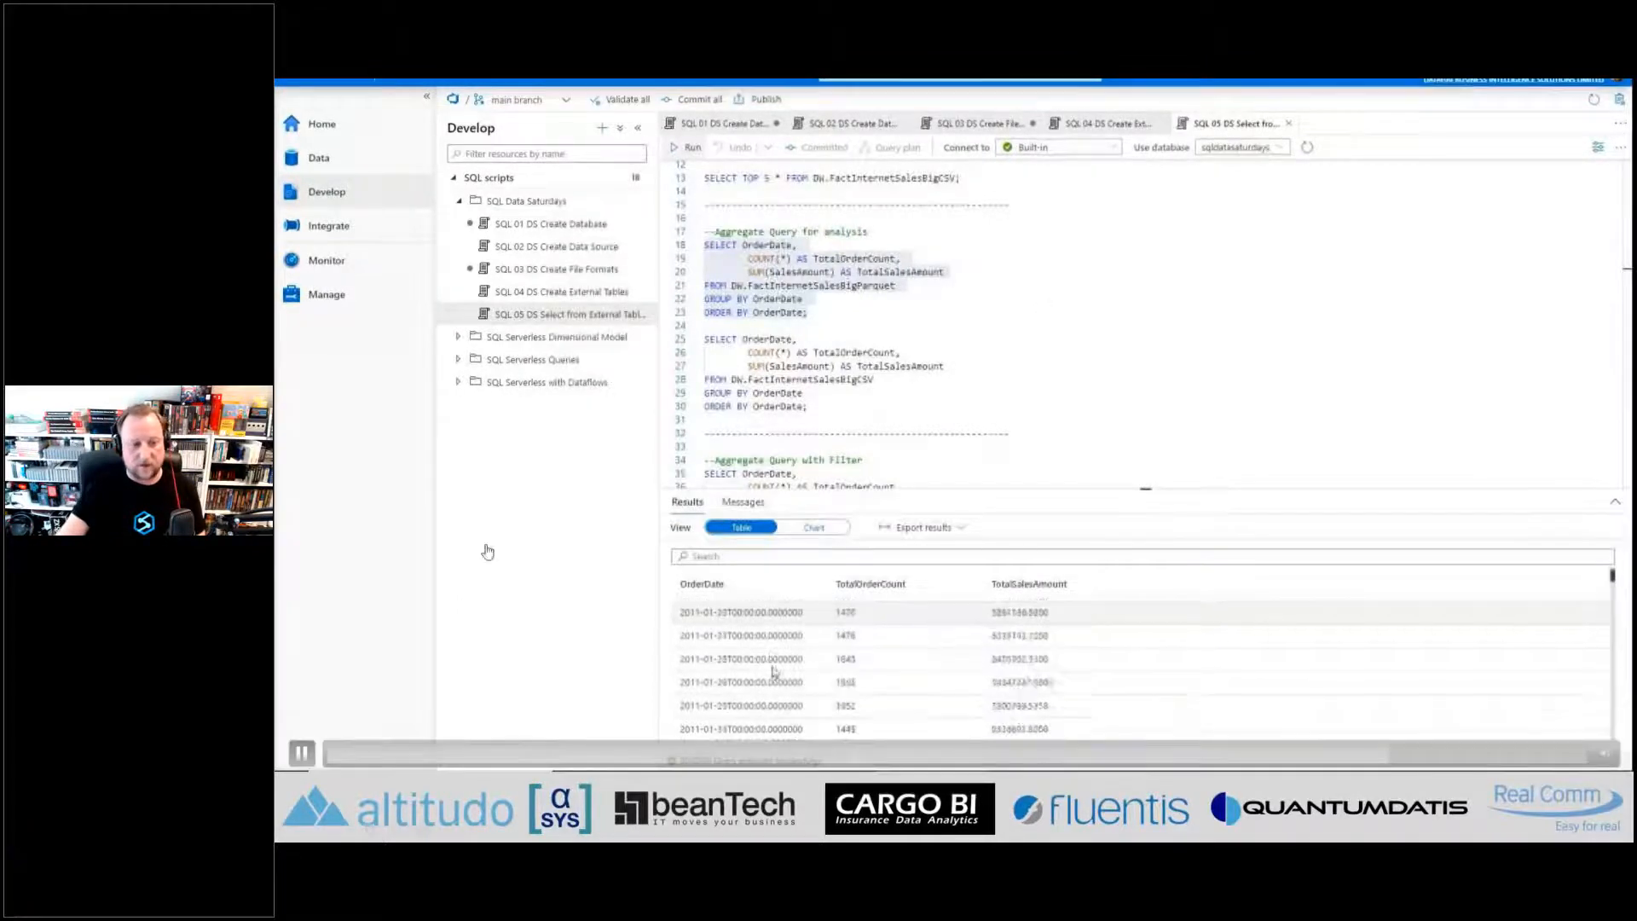
Step: Switch to the Power BI browser window and maximize it
click(1017, 443)
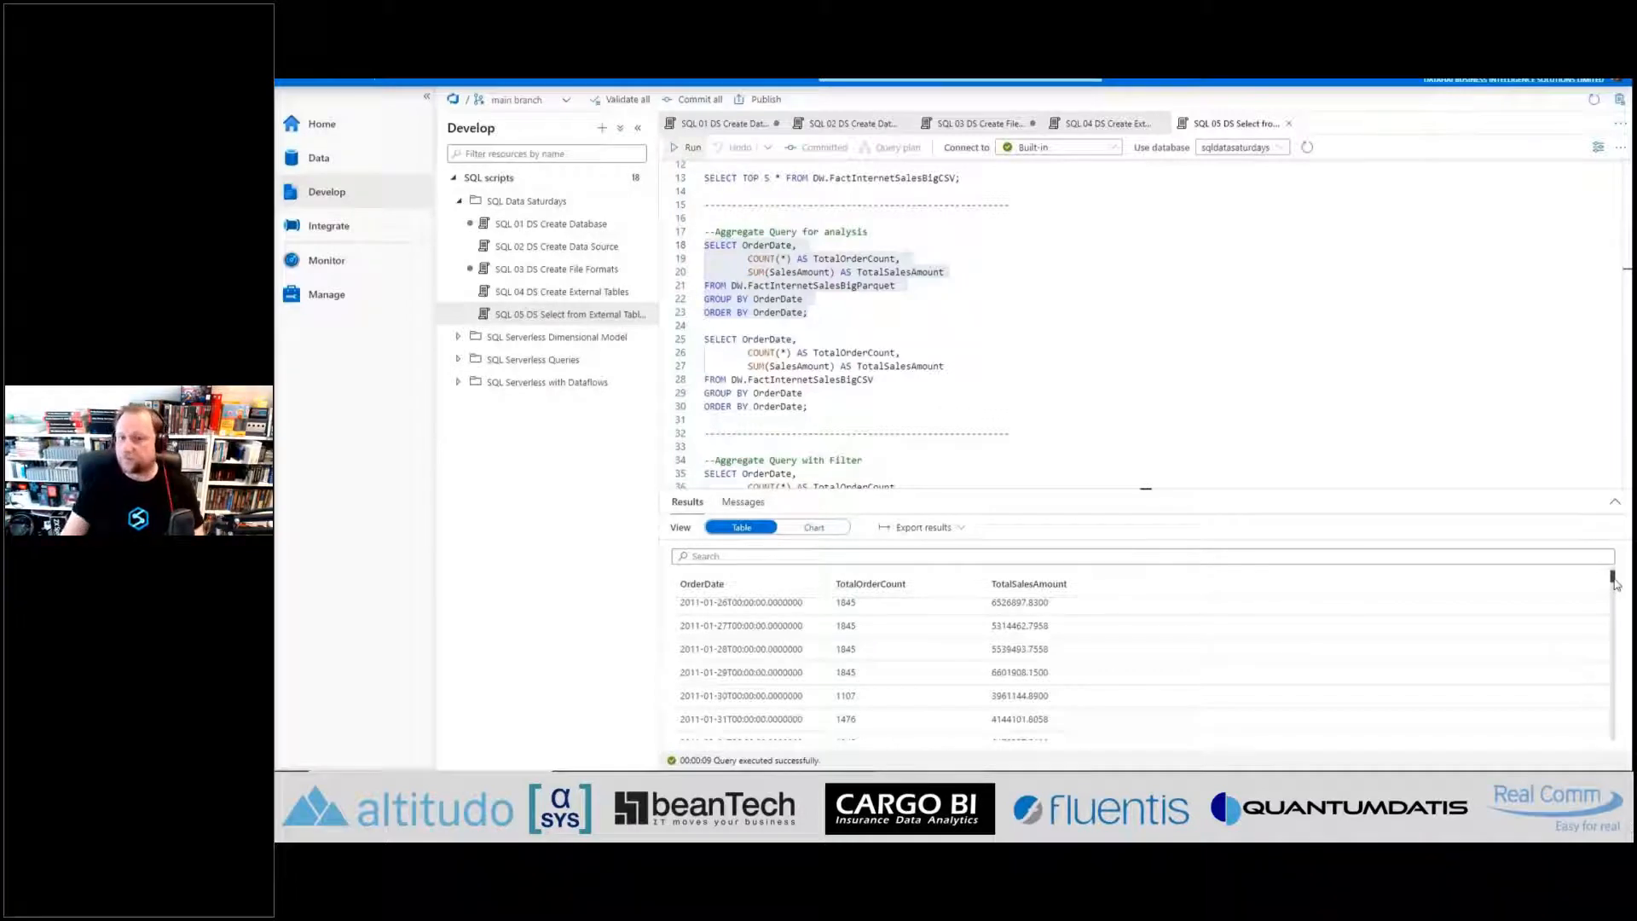
key(alt+Tab)
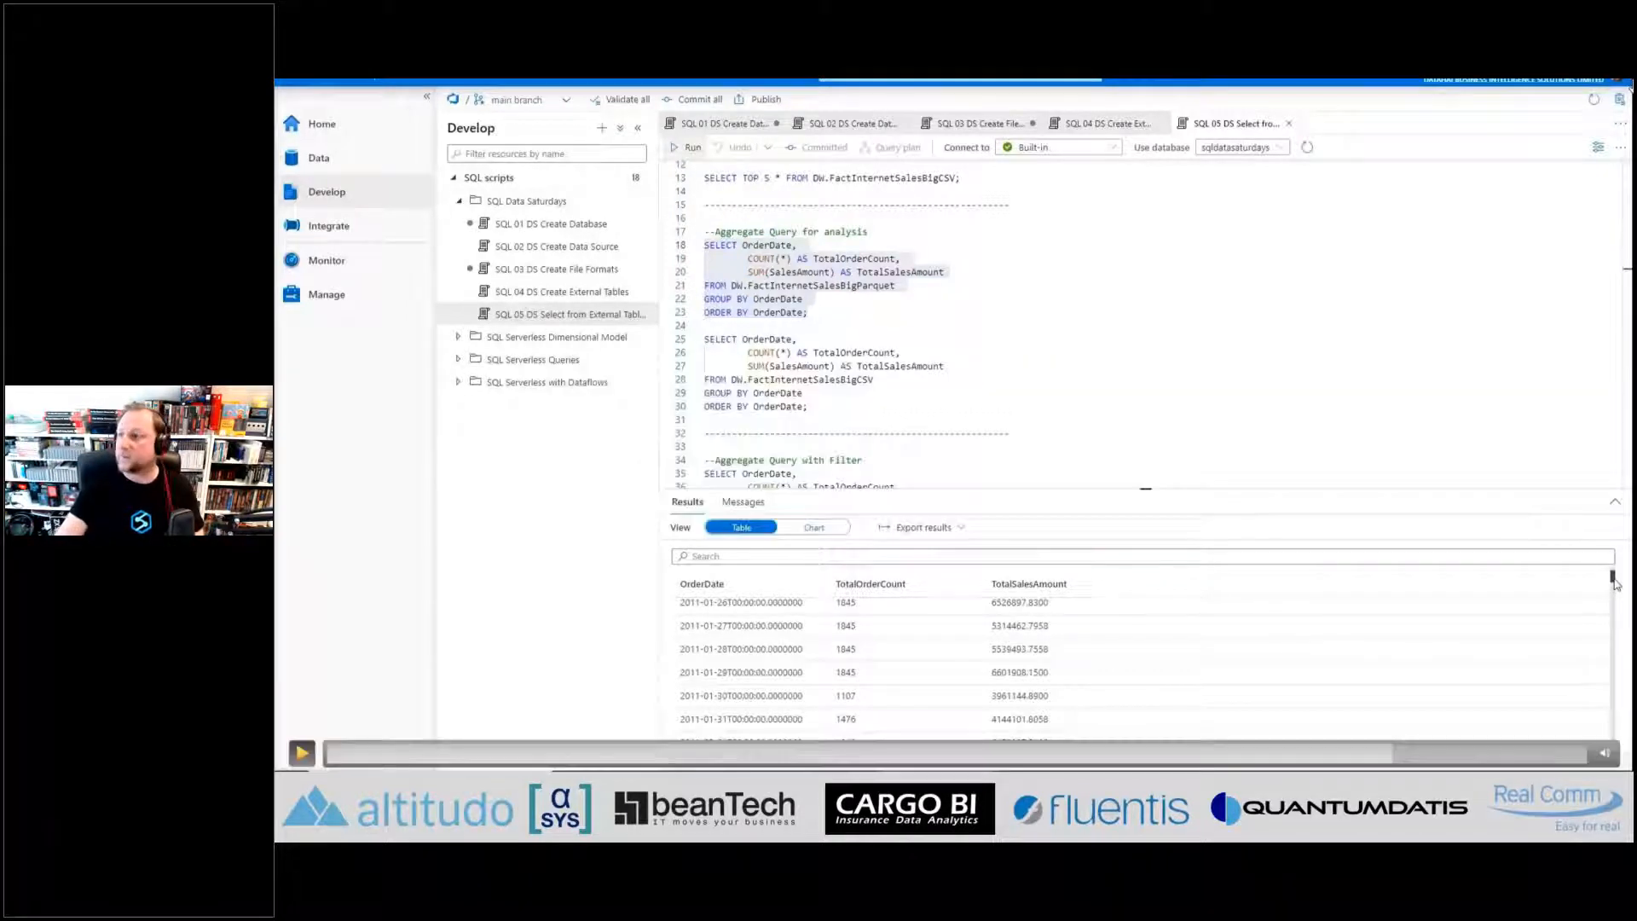
drag(1624, 308, 861, 82)
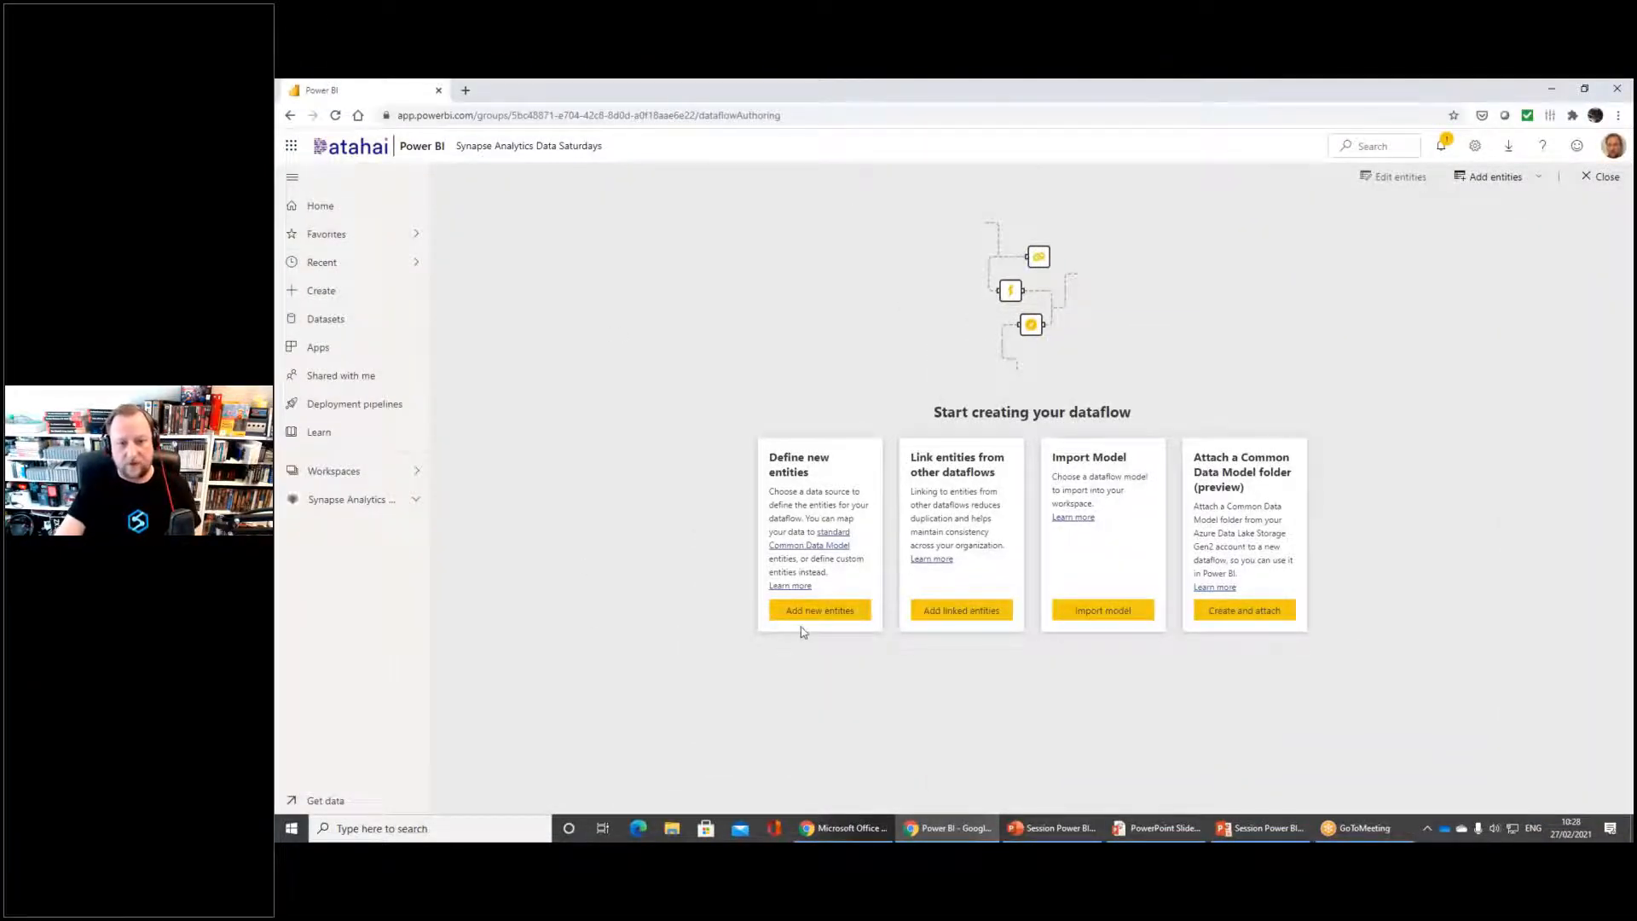
Step: Add new entities and choose Azure Synapse Analytics (SQL DW) as the data source
click(819, 612)
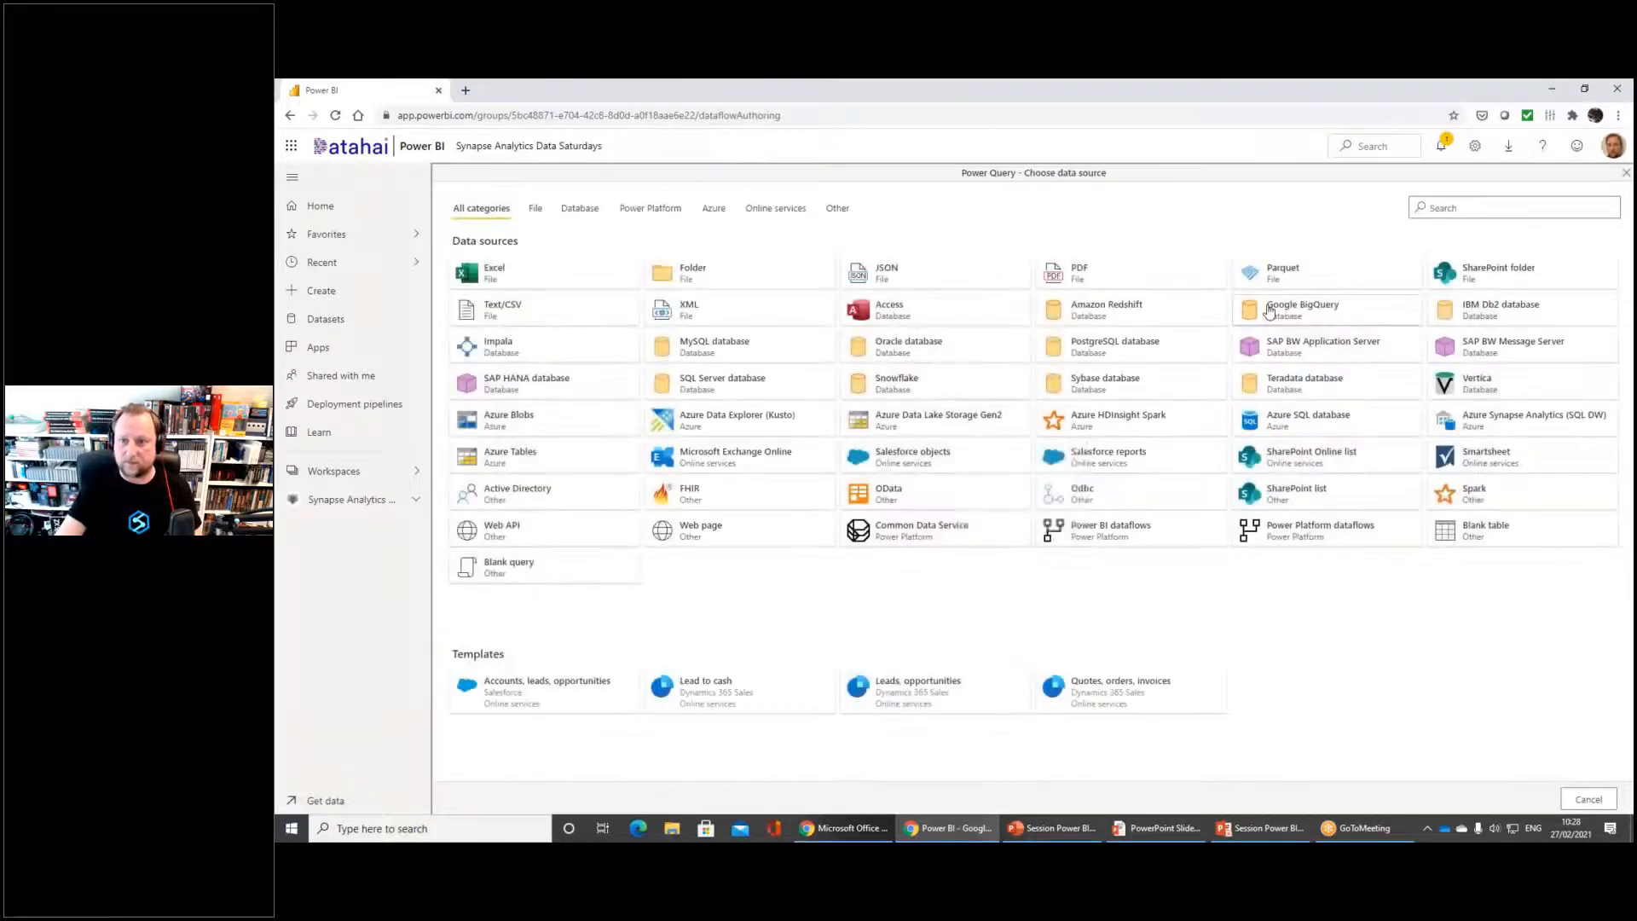
click(1481, 208)
text(azure)
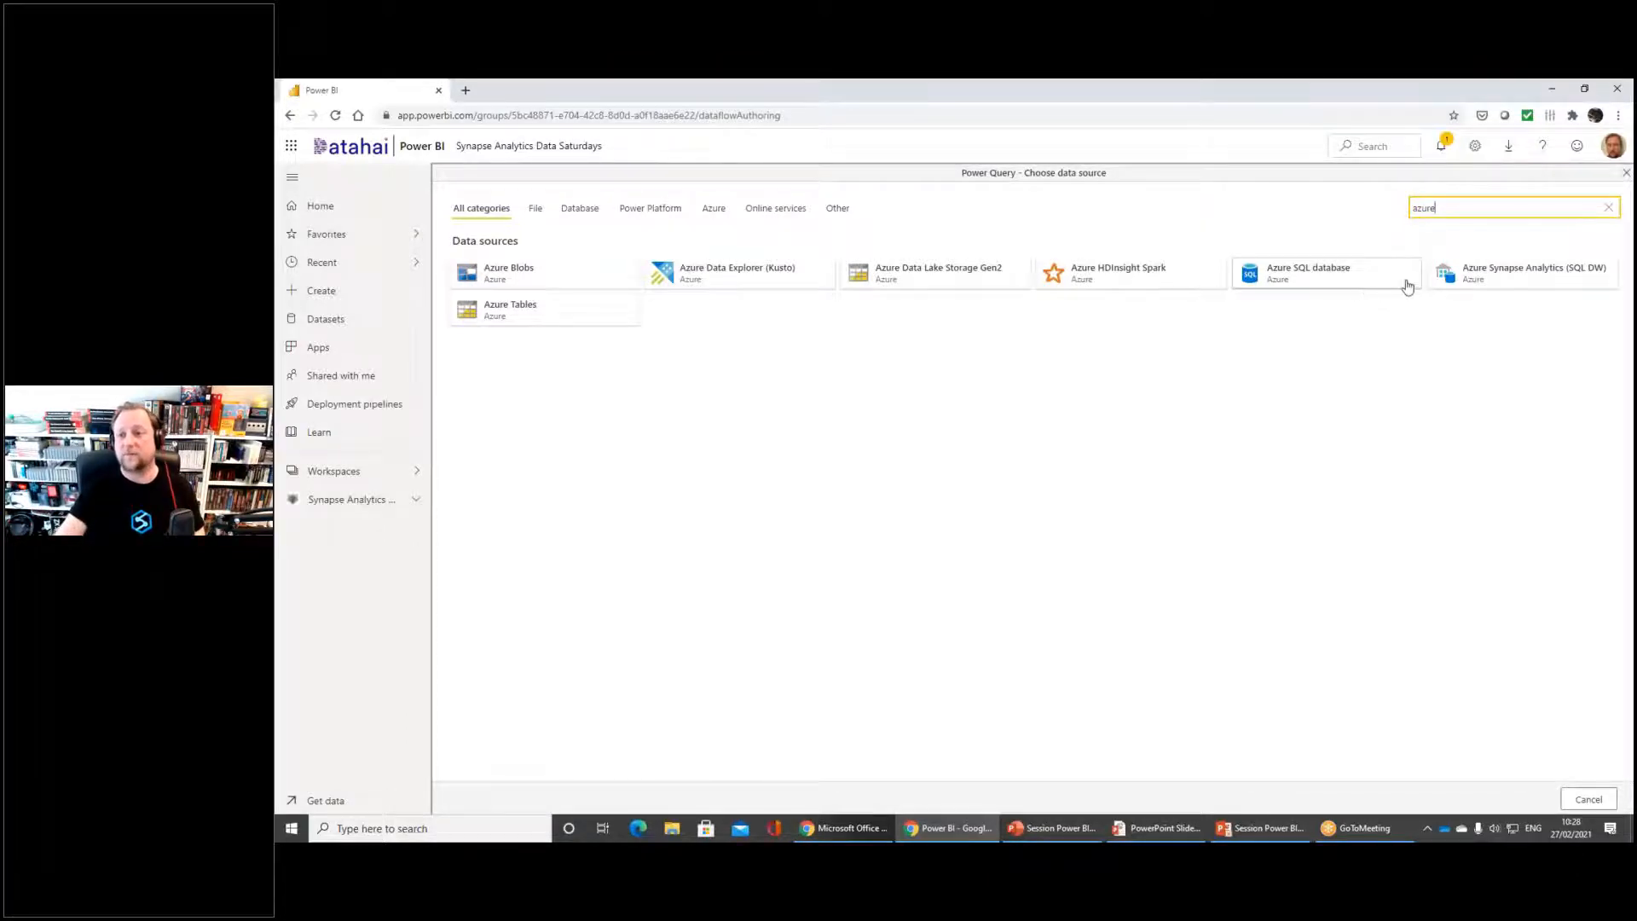
click(1479, 284)
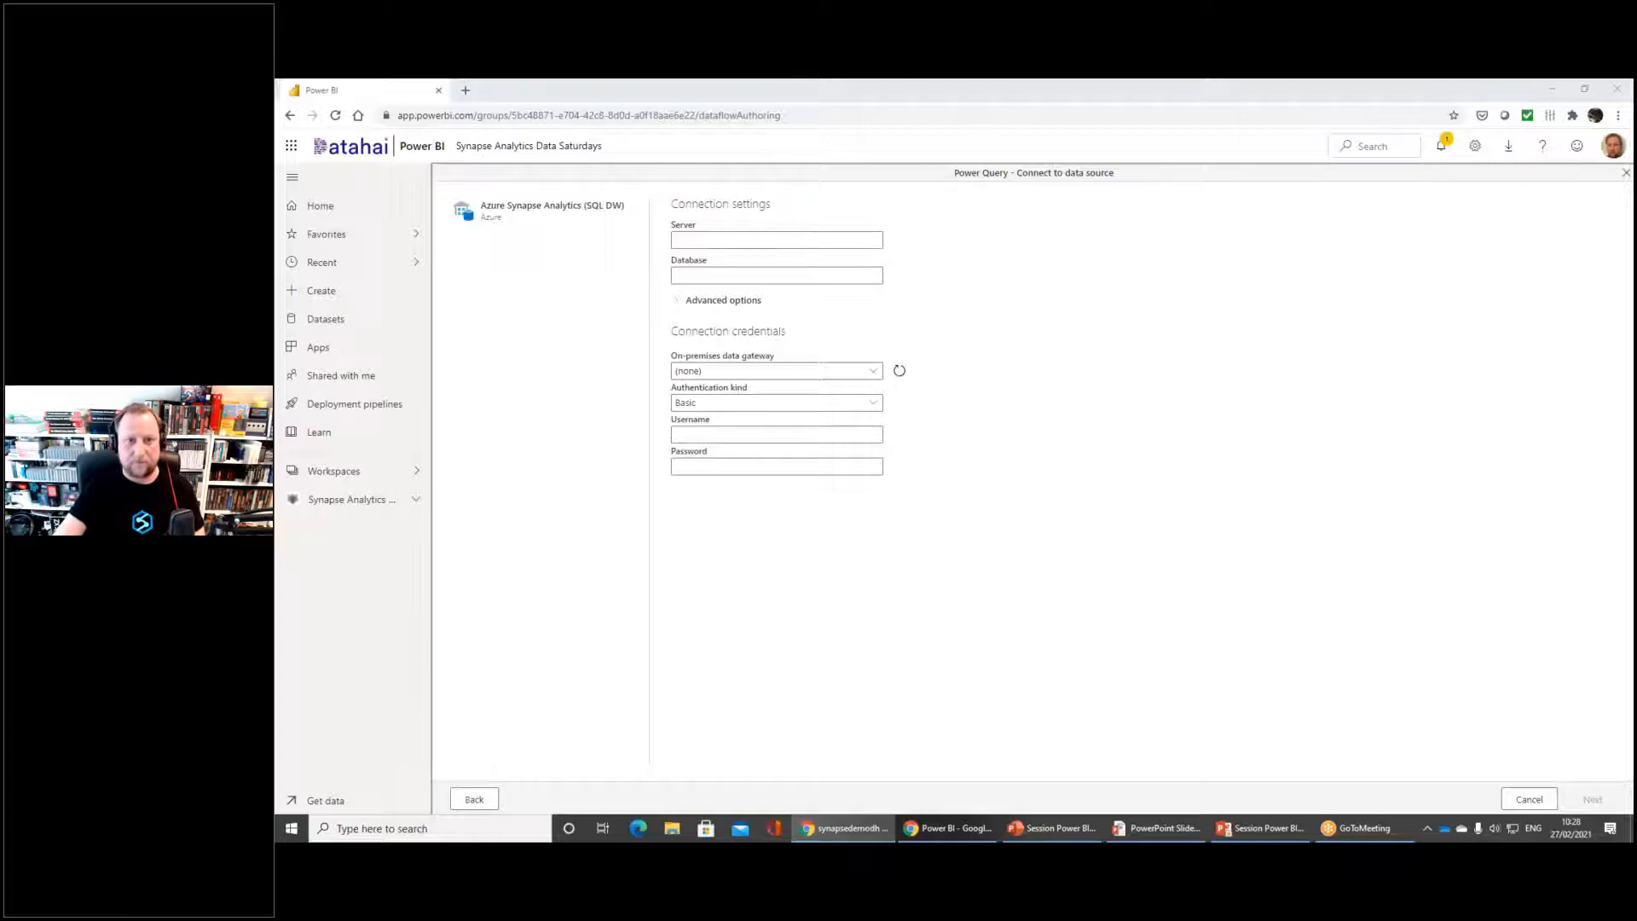
Step: Connect to the pasted serverless server with database sqldatasaturdays
click(824, 245)
text(synapsedemodh-ondemand.sql.azuresynapse.net)
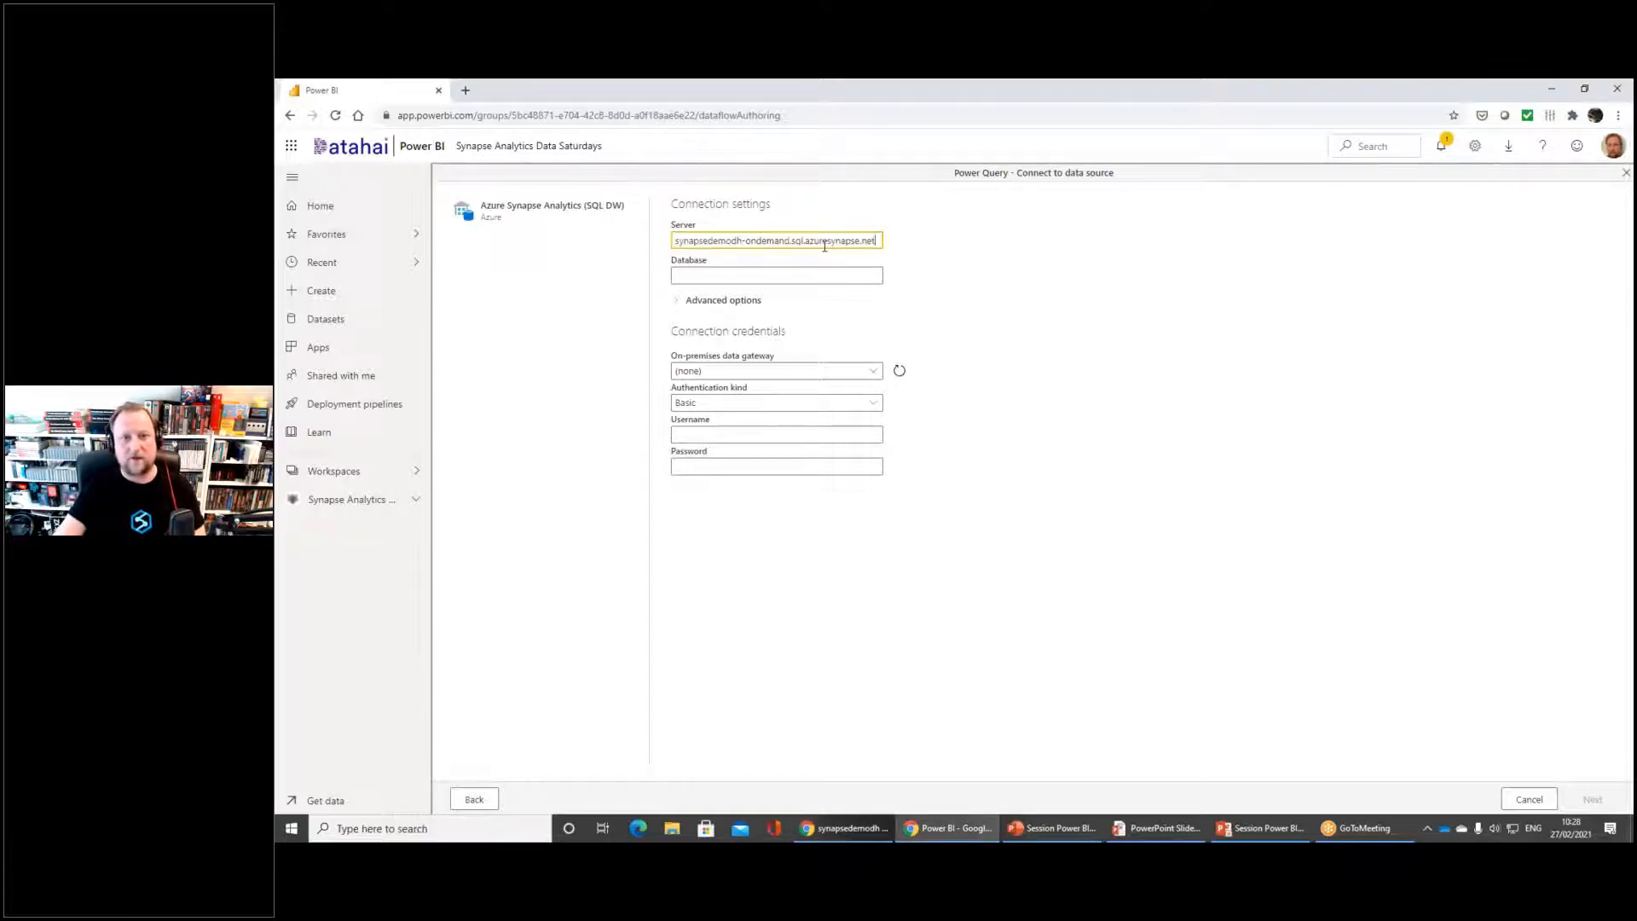
click(832, 273)
text(sql)
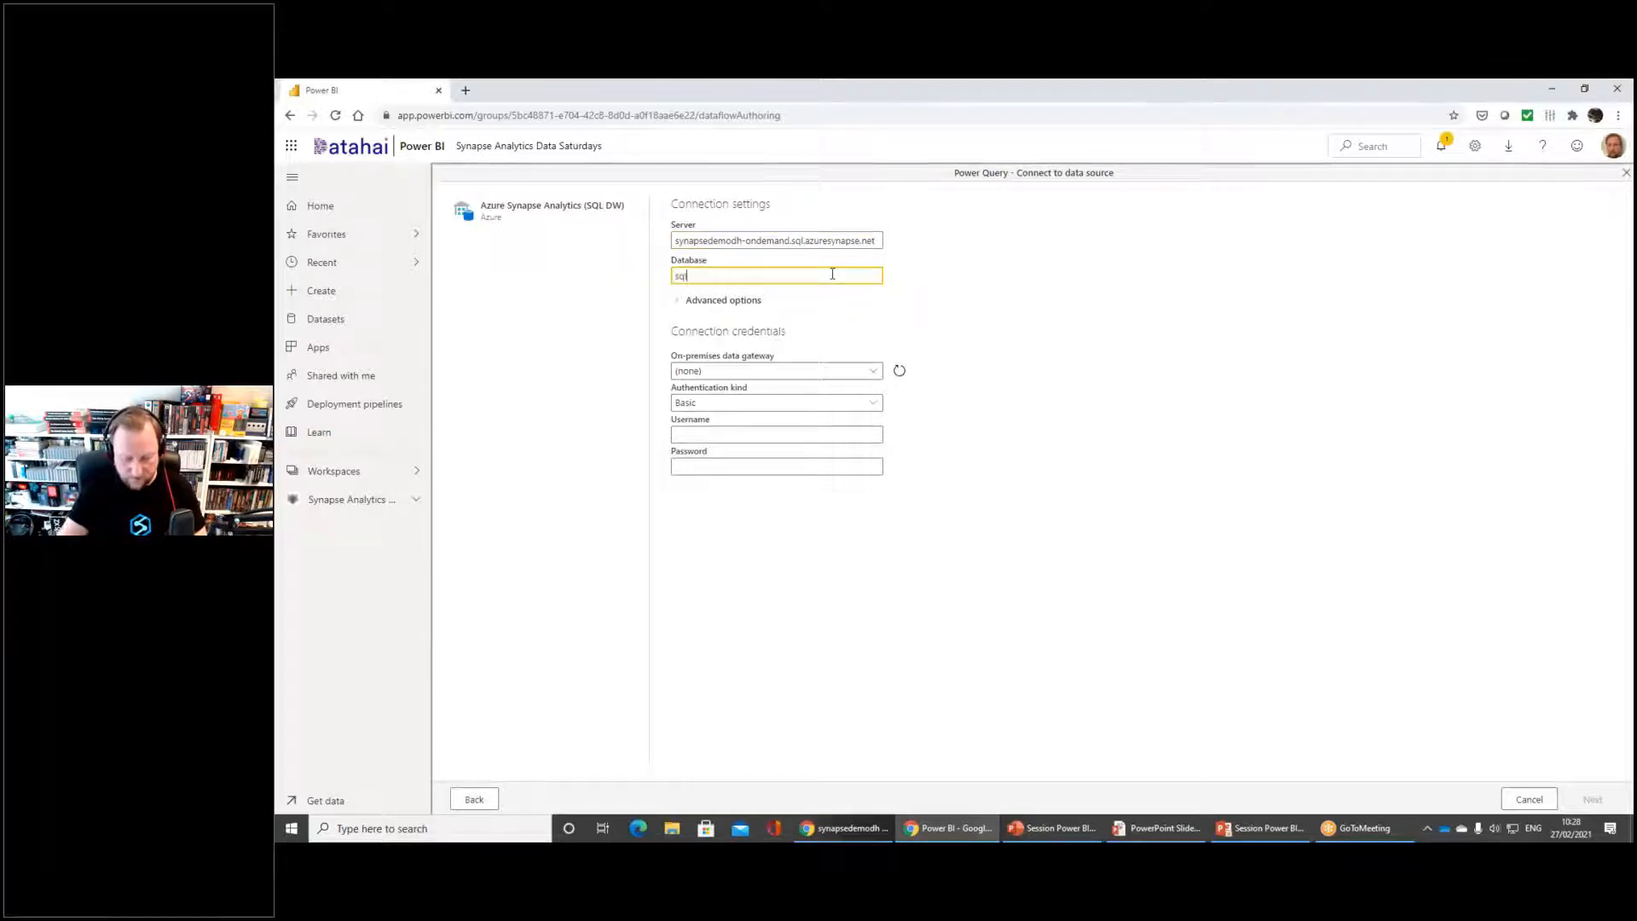
text(datasaturdays)
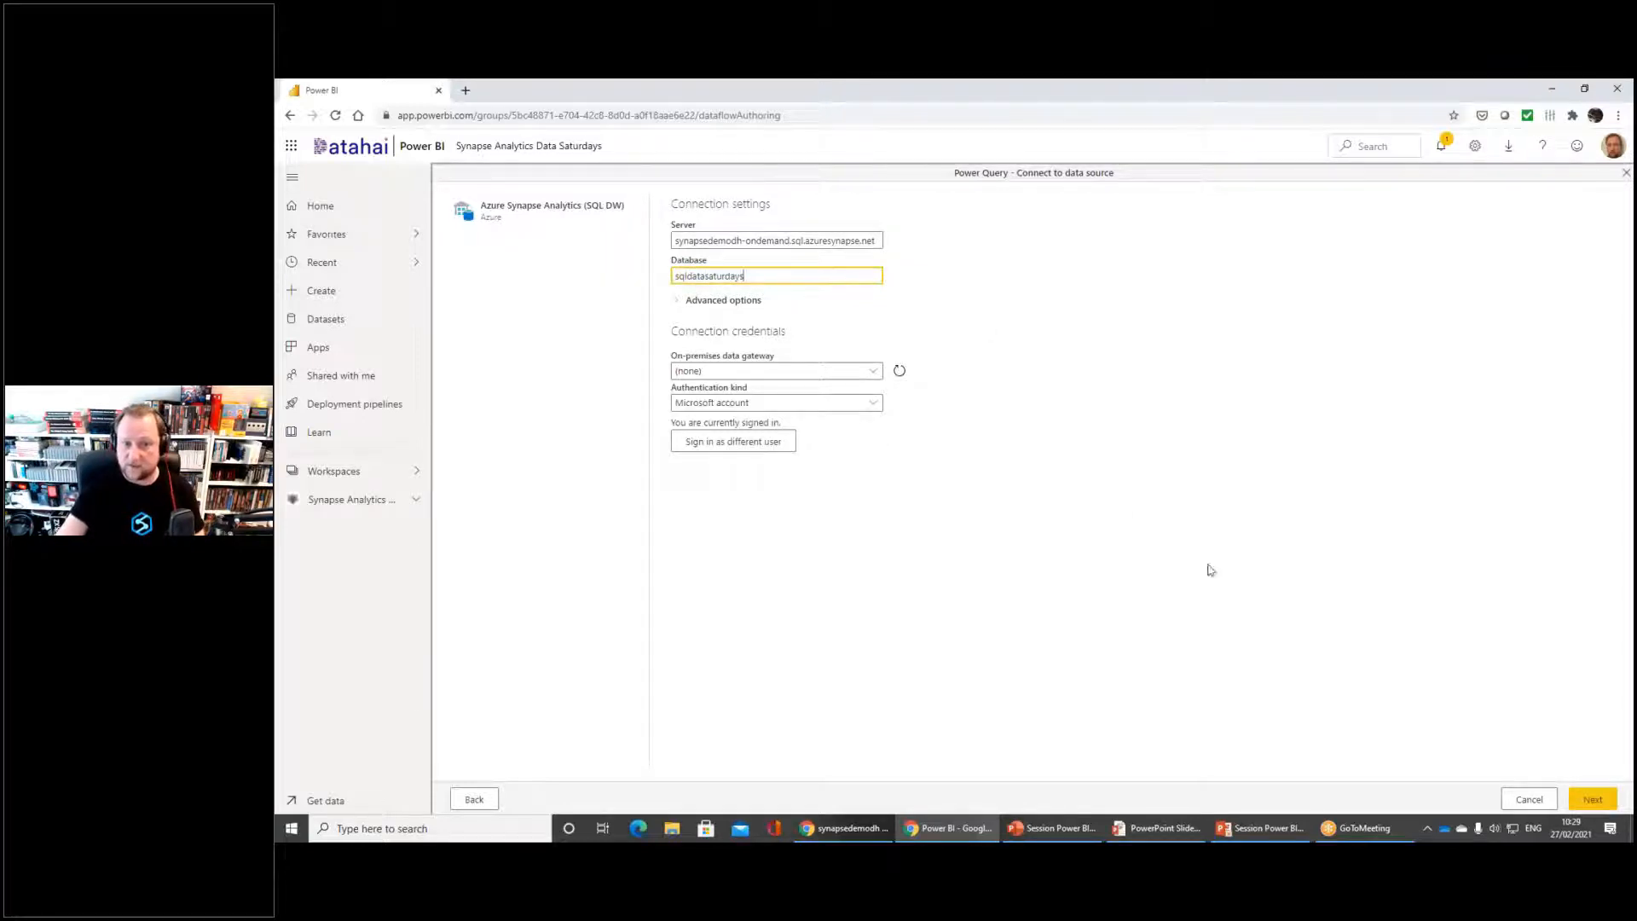
click(1591, 798)
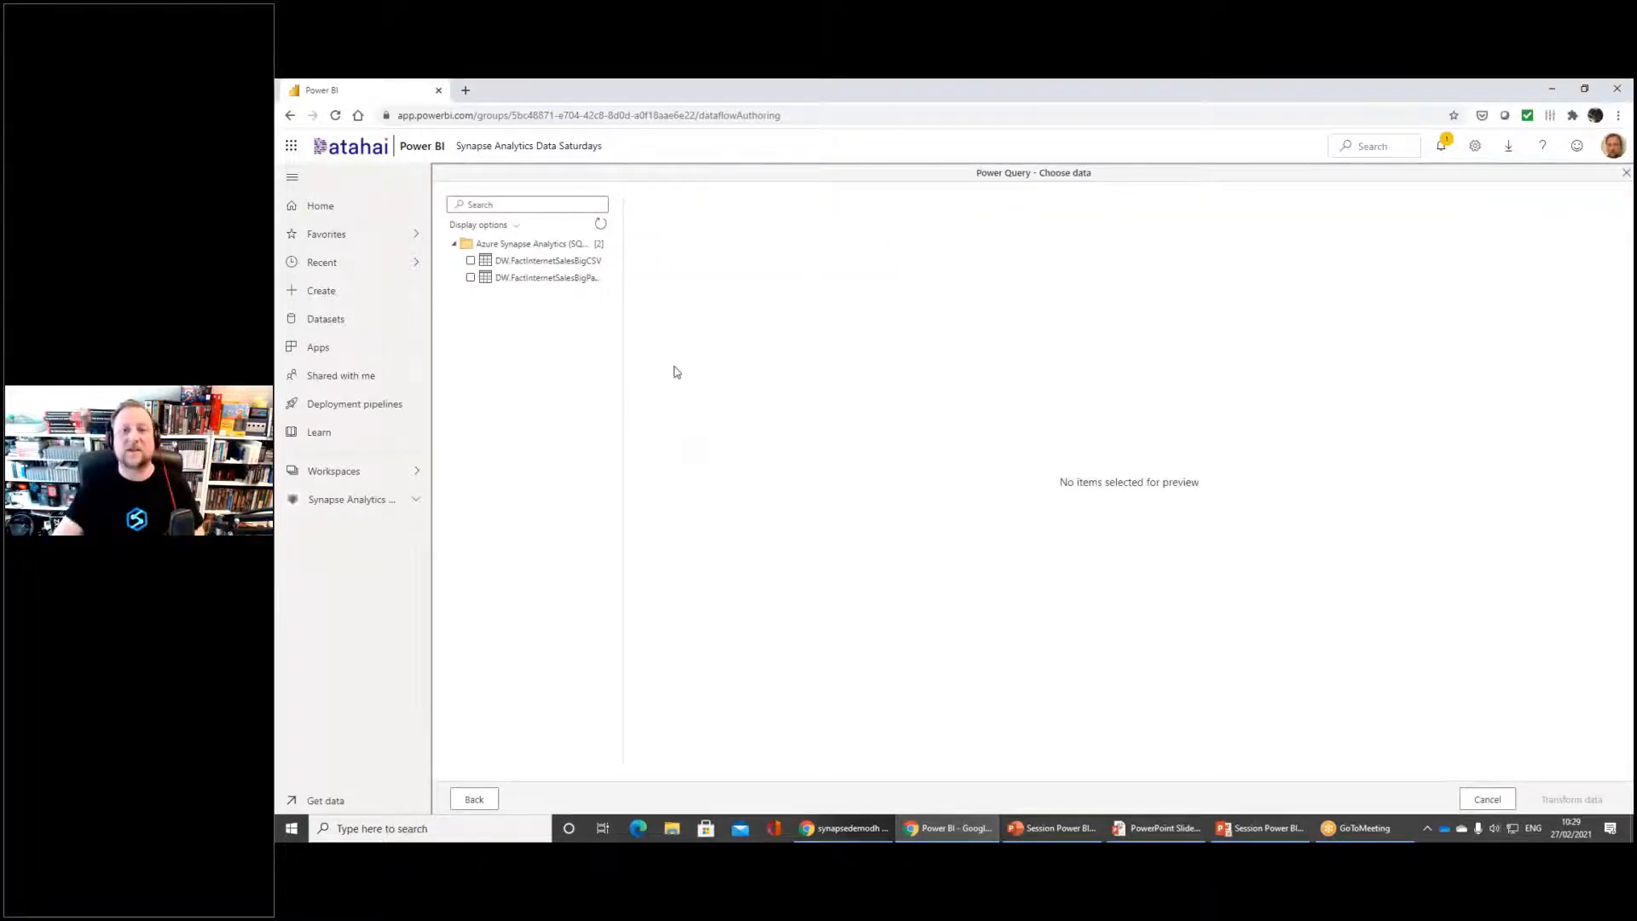
Step: Select DW.FactInternetSalesBigParquet and load it into the Power Query editor
drag(627, 358, 696, 352)
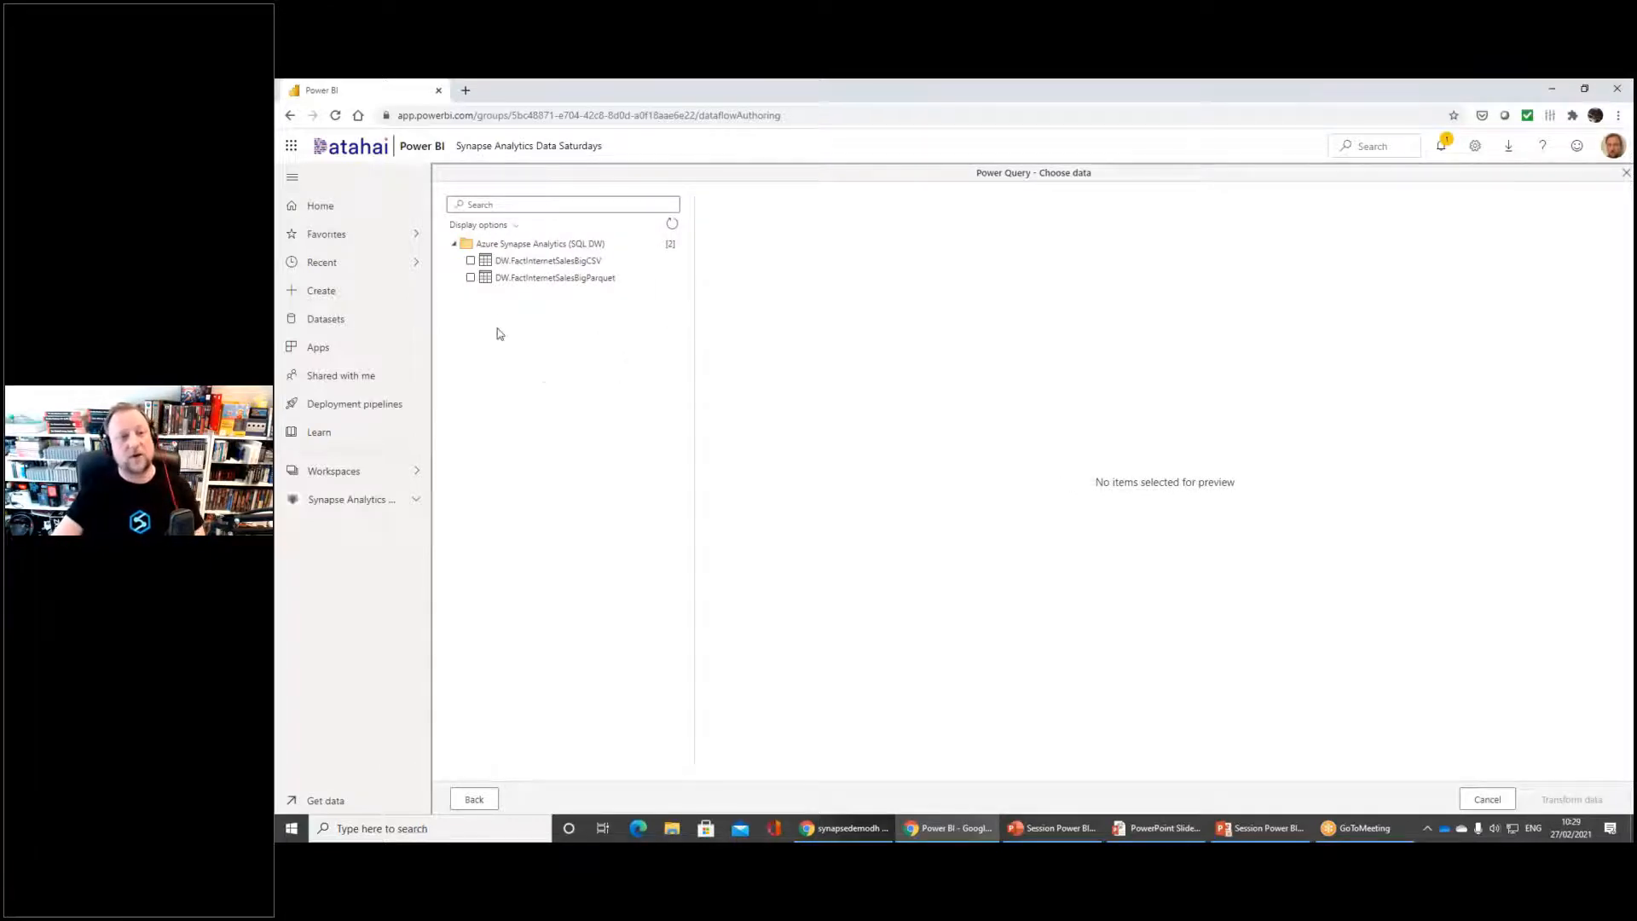
click(471, 279)
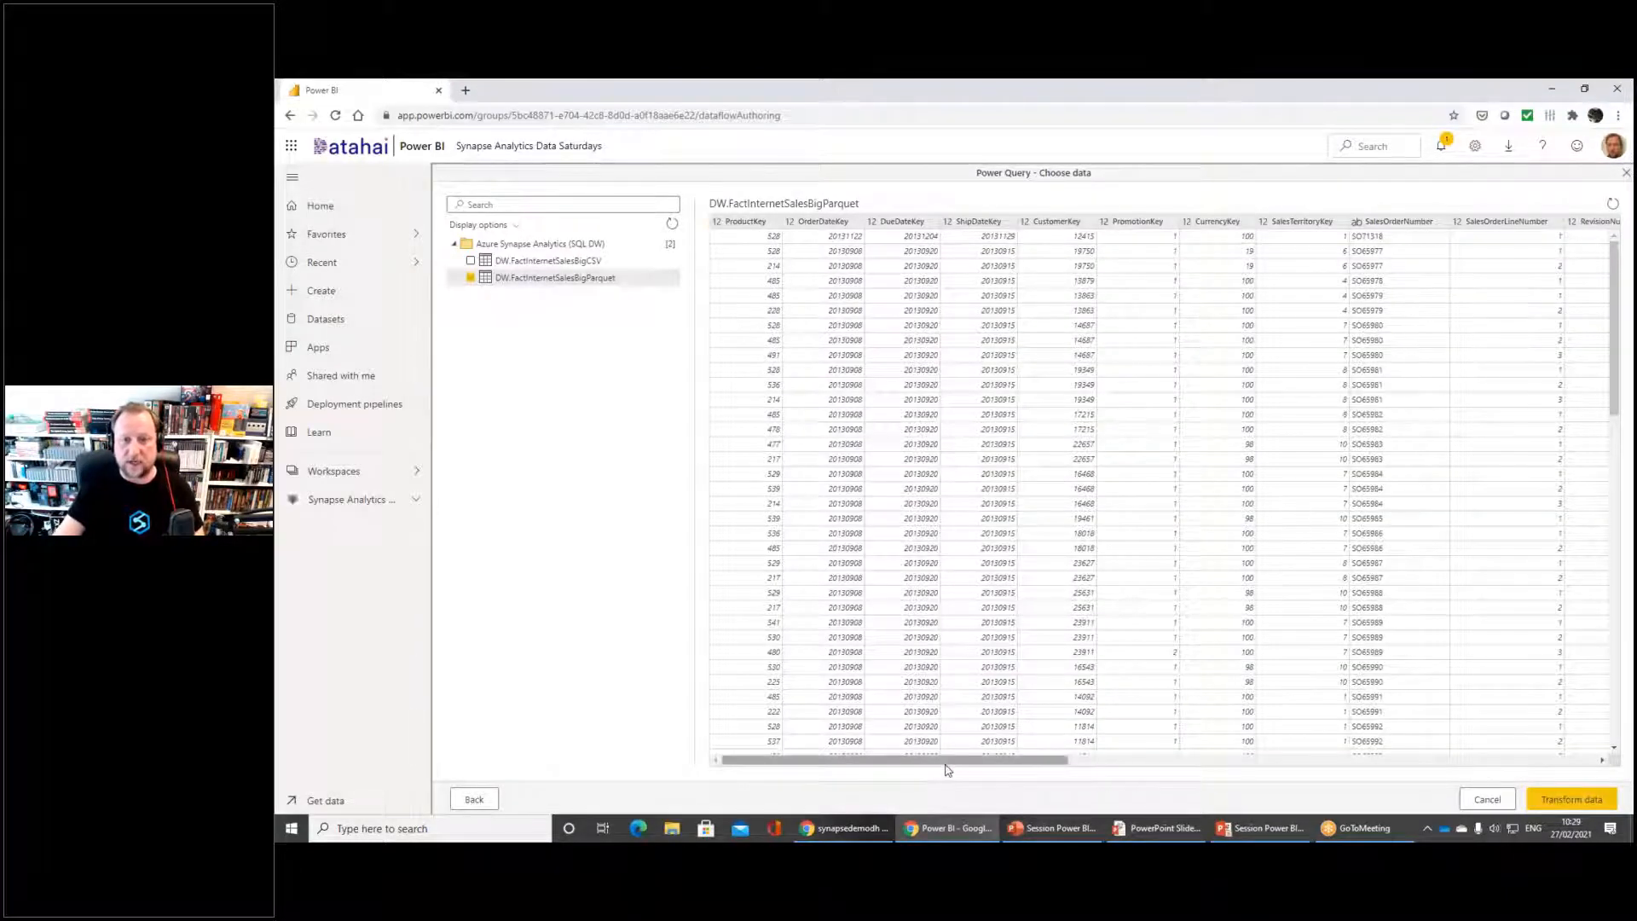
drag(944, 761, 1378, 761)
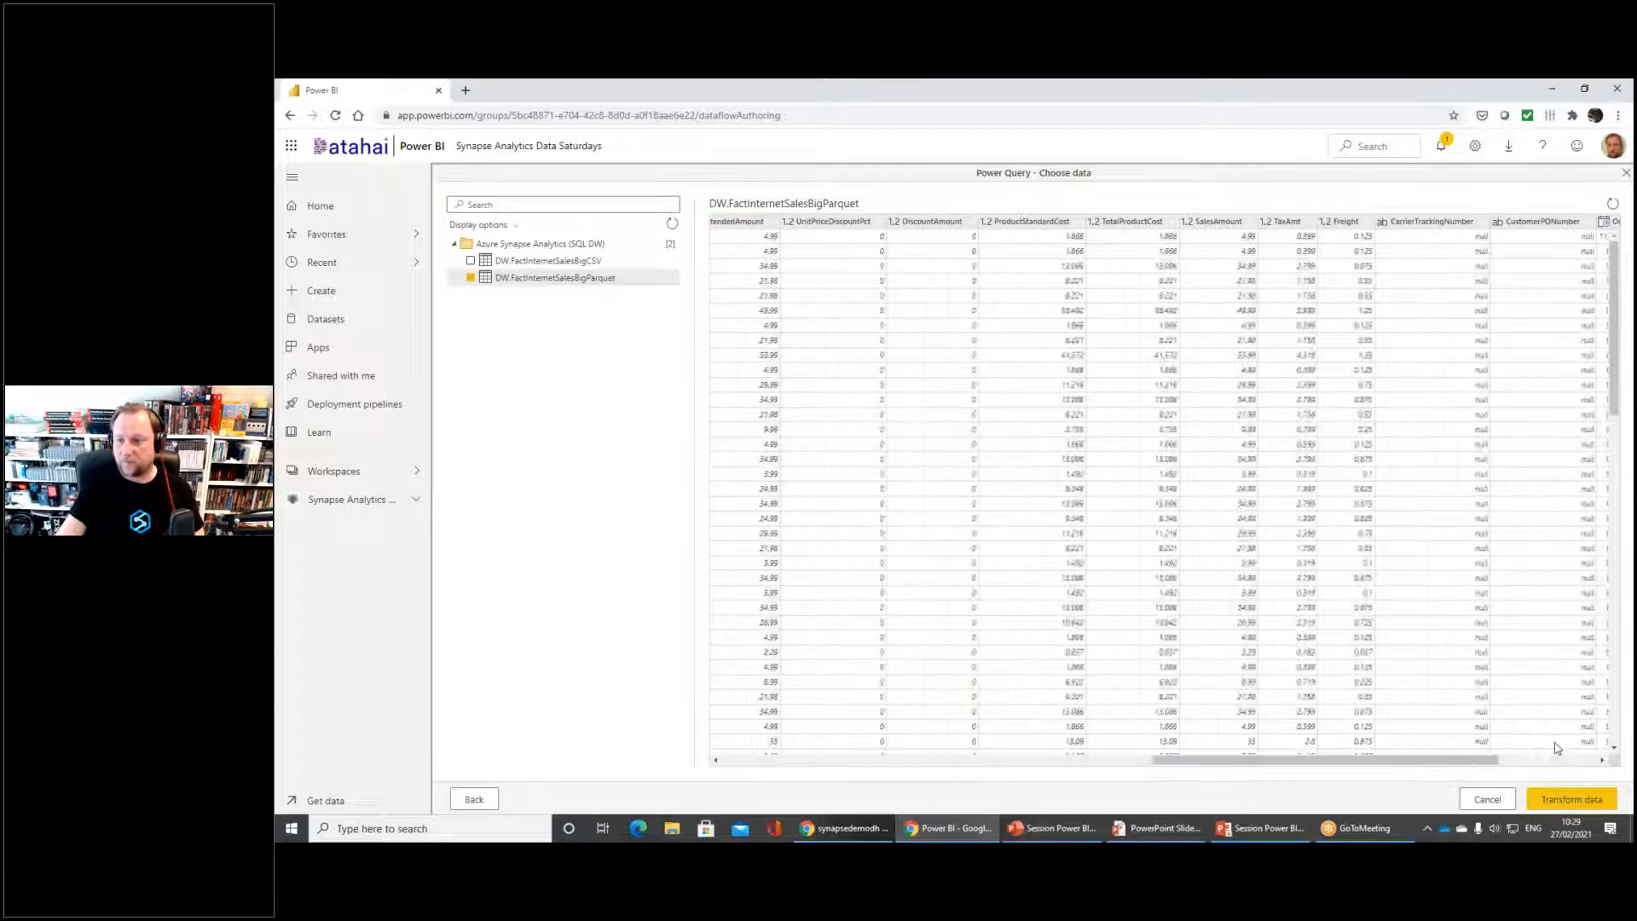
click(1574, 801)
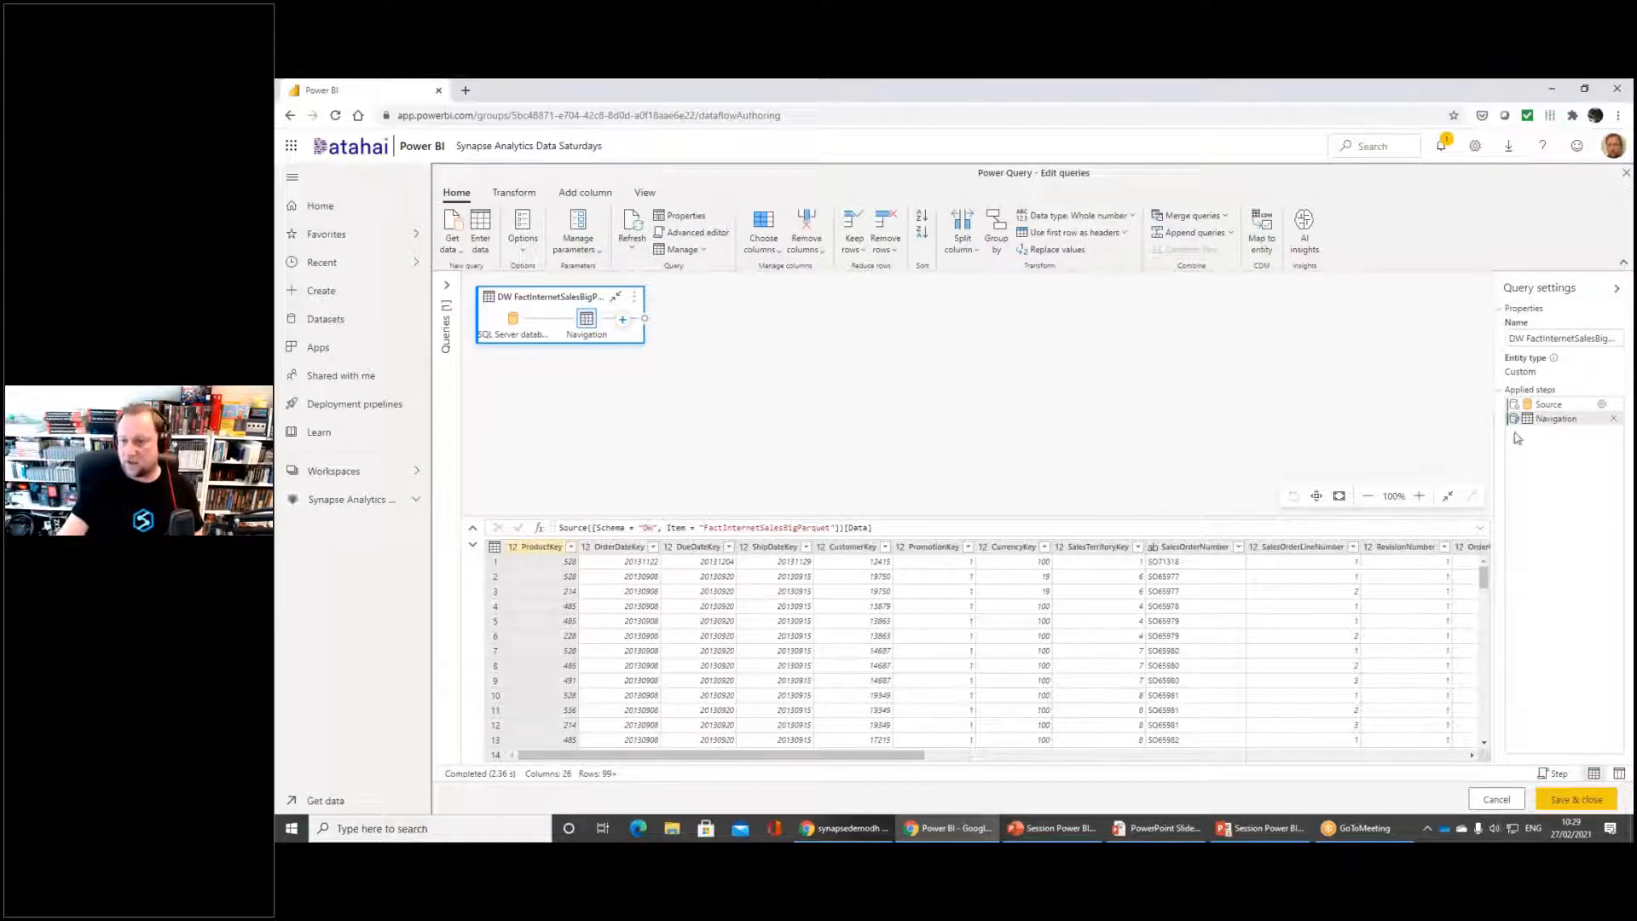
mouse_move(1515, 424)
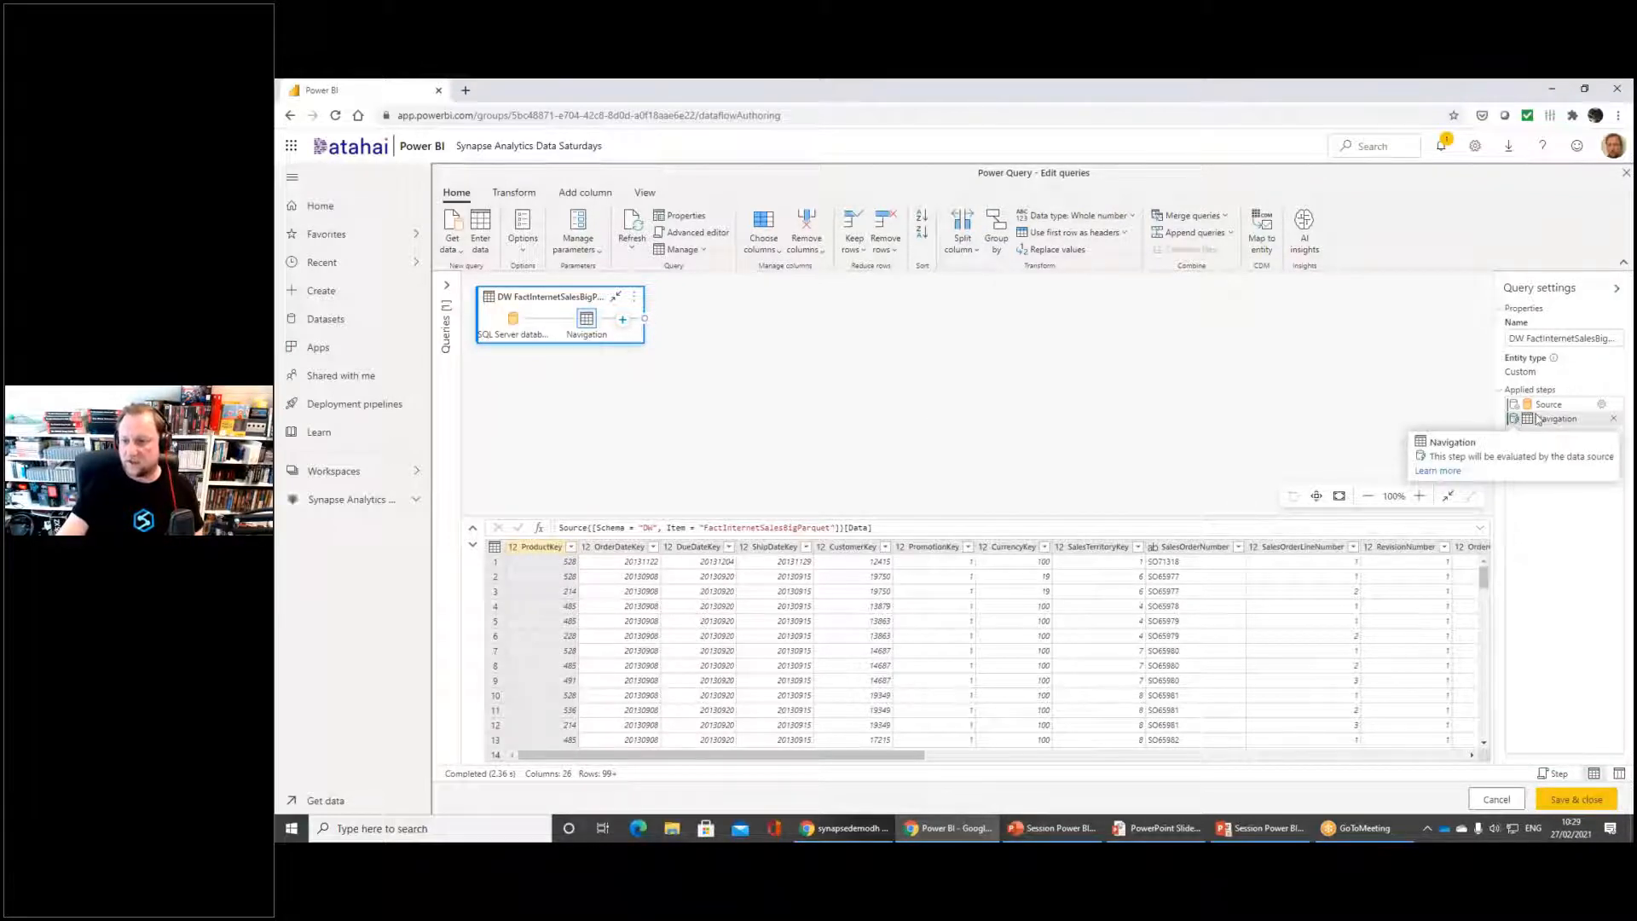
right_click(1548, 420)
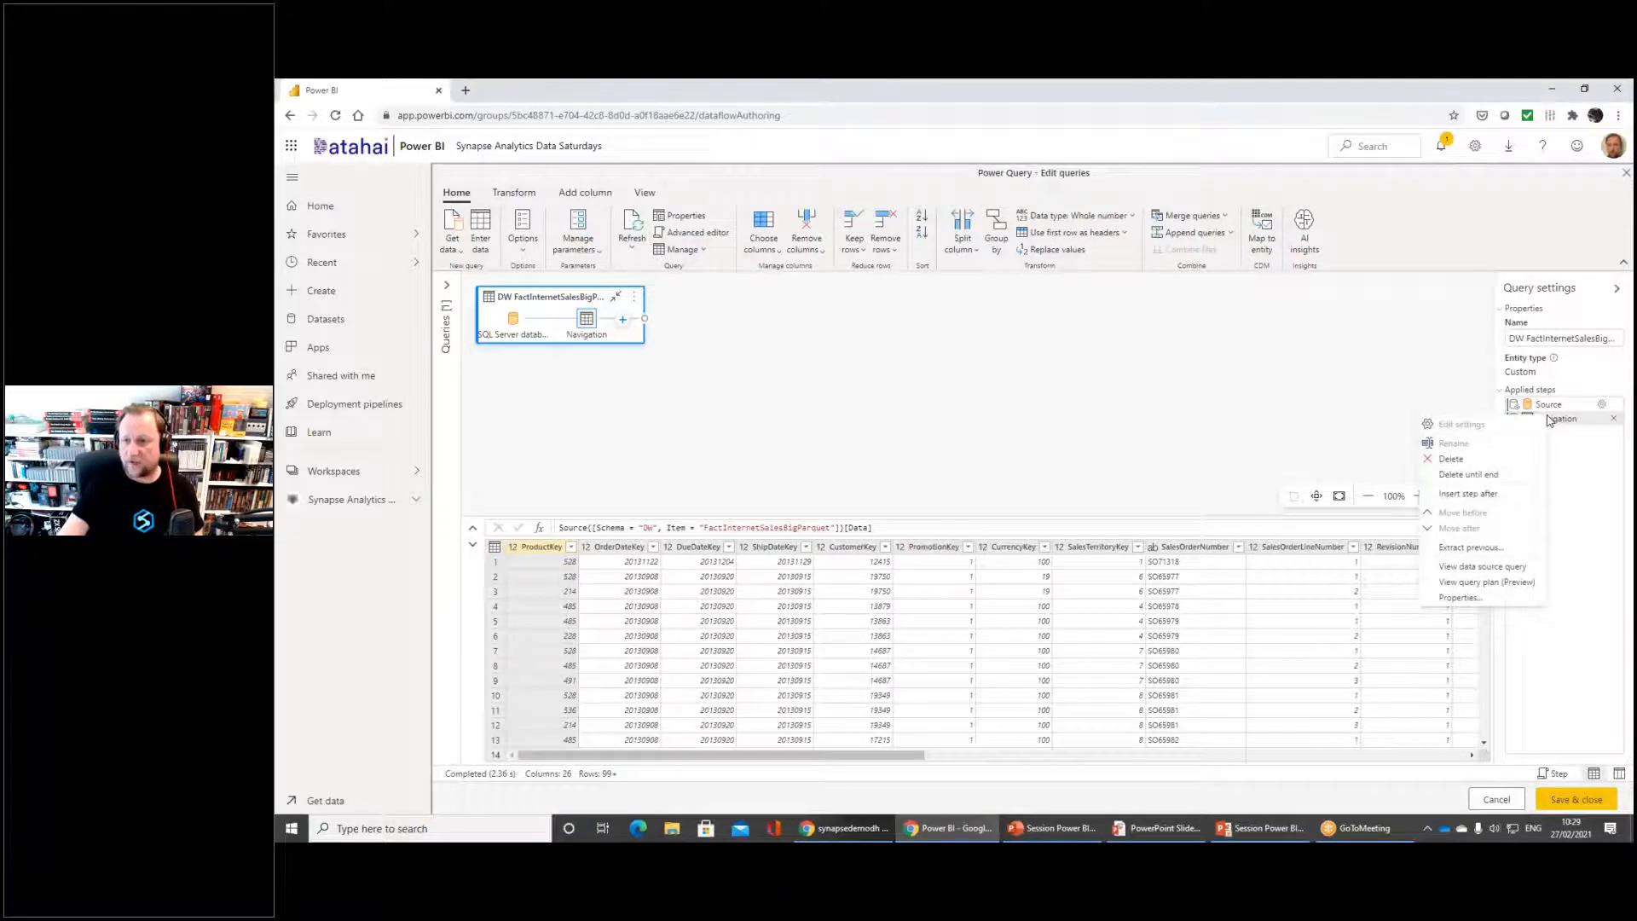
click(1482, 566)
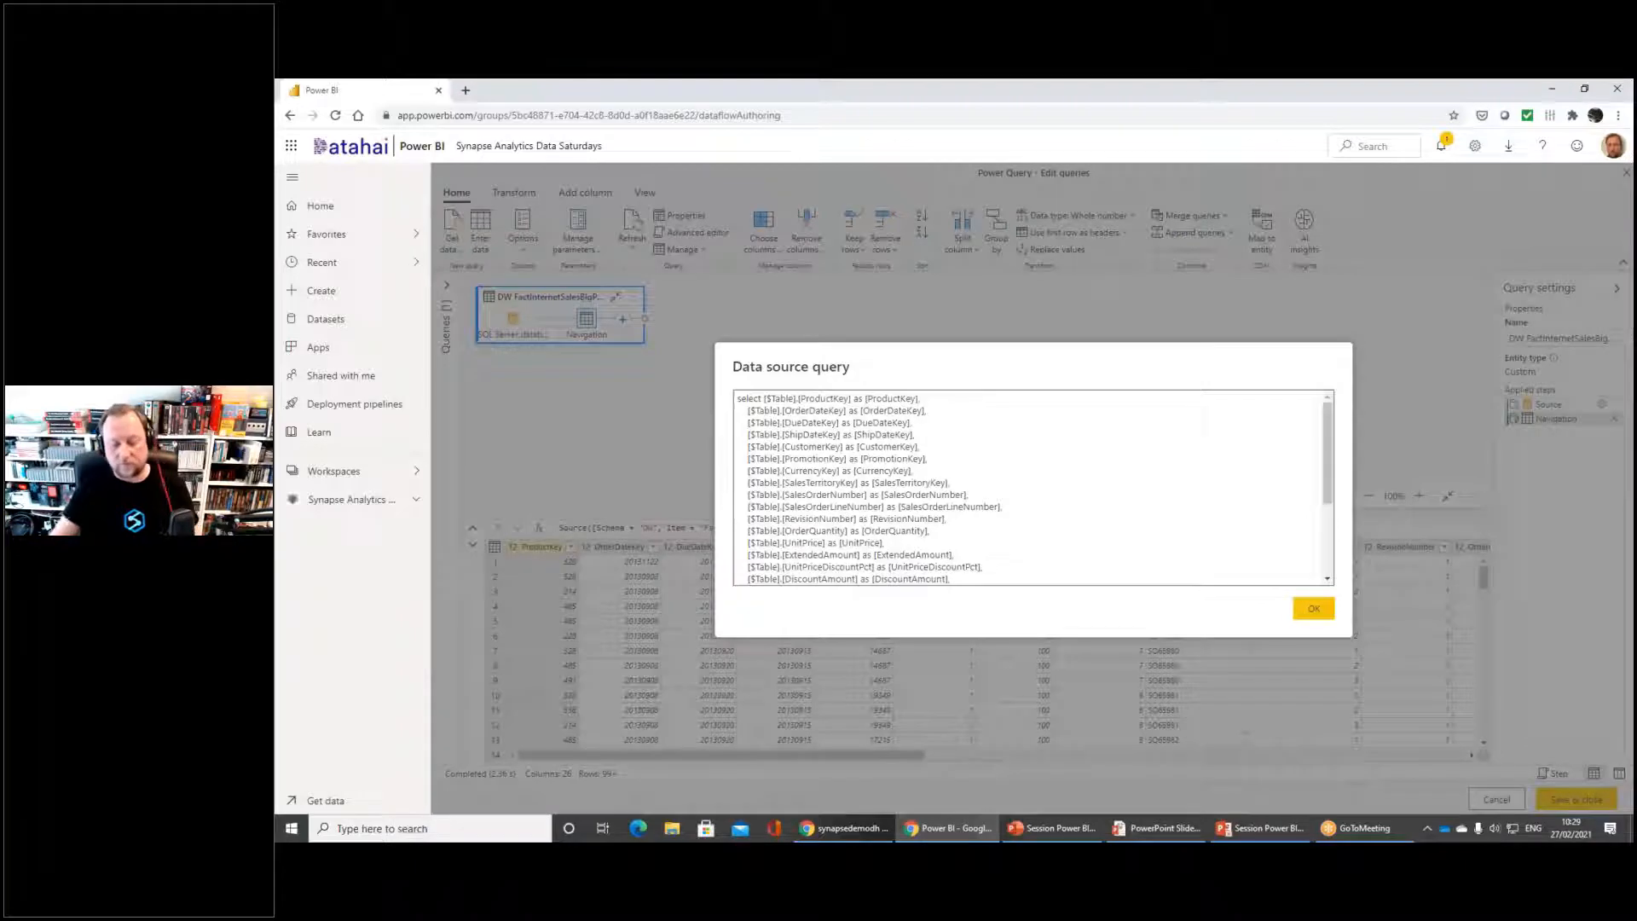
mouse_move(1329, 453)
mouse_down()
mouse_move(1346, 556)
mouse_move(1347, 445)
mouse_up()
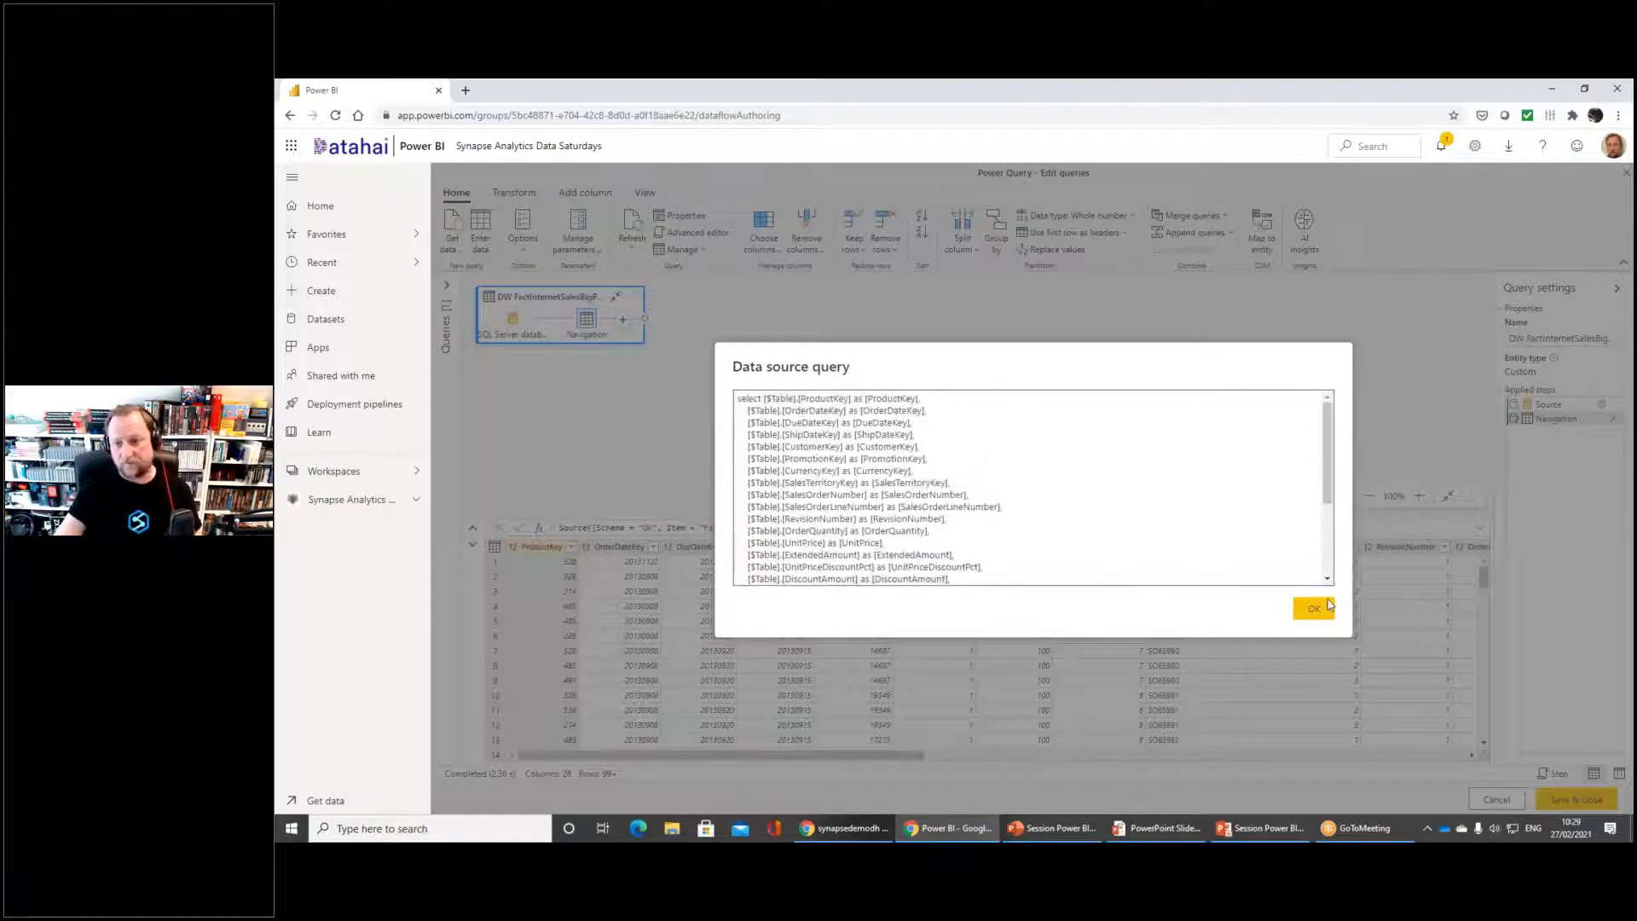
click(1314, 608)
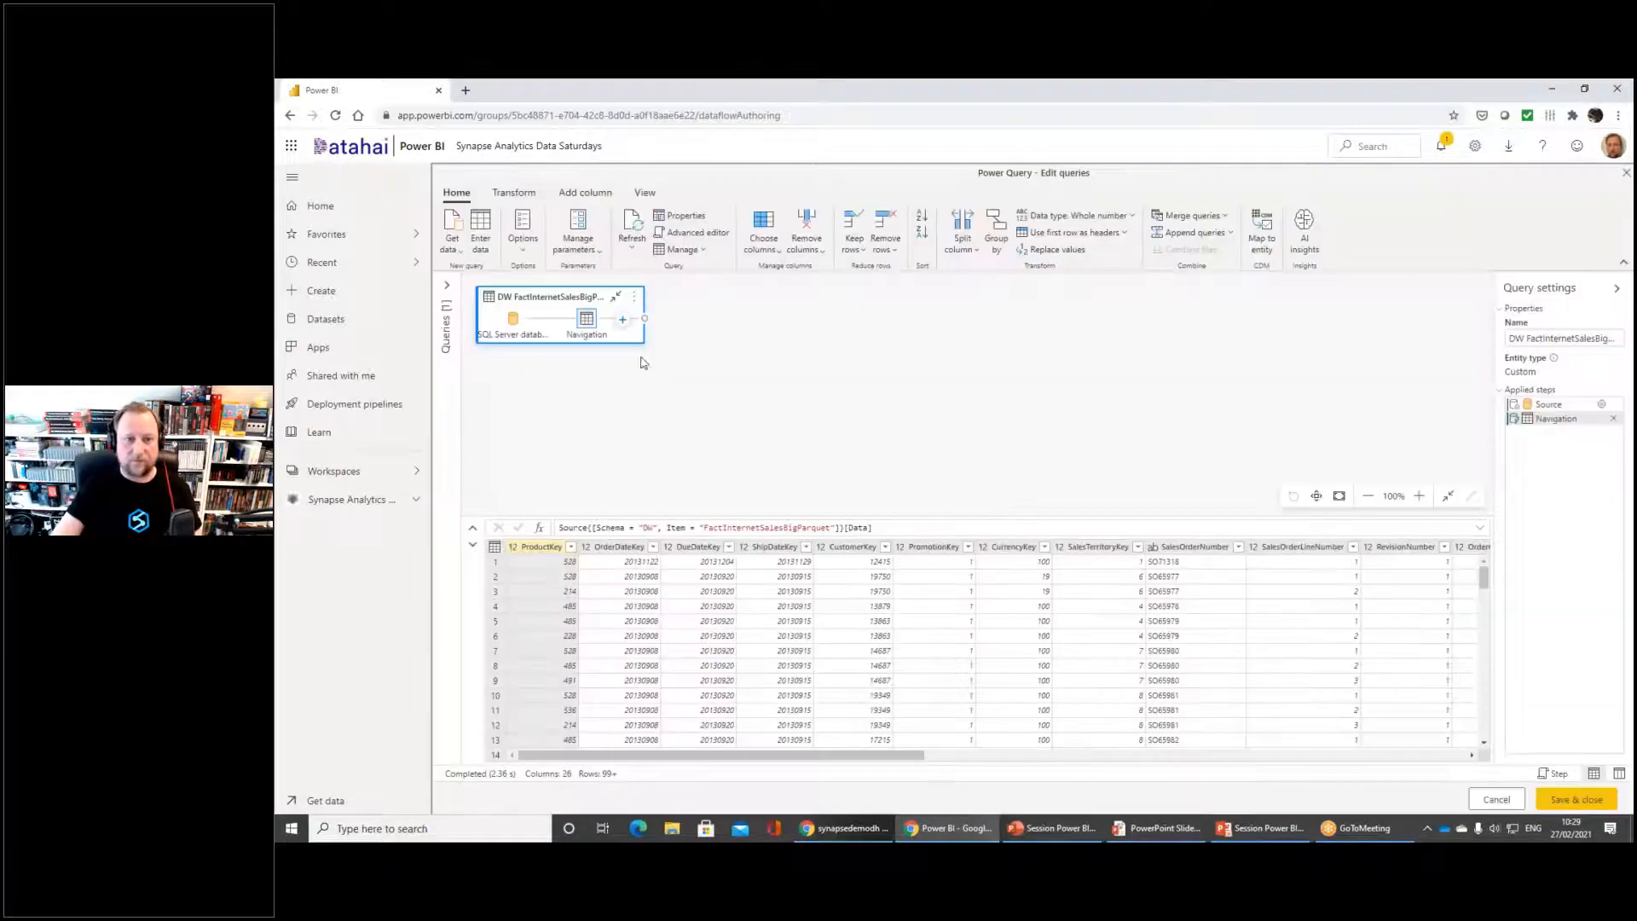
Step: Add an Advanced Group by step with eight grouping rows
click(623, 321)
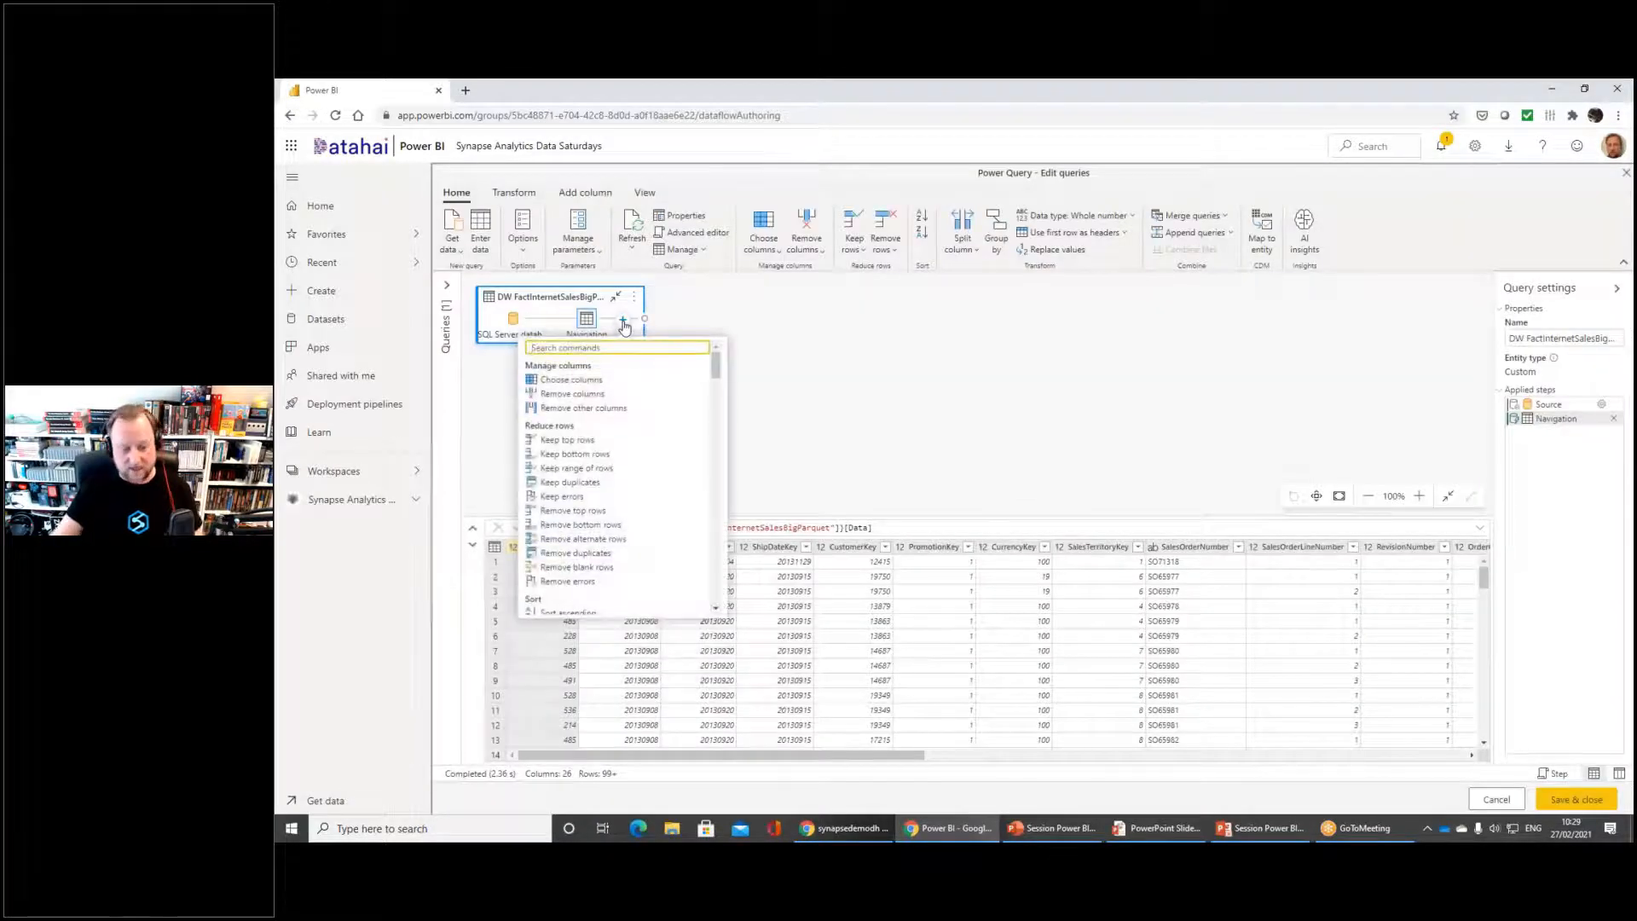
text(group)
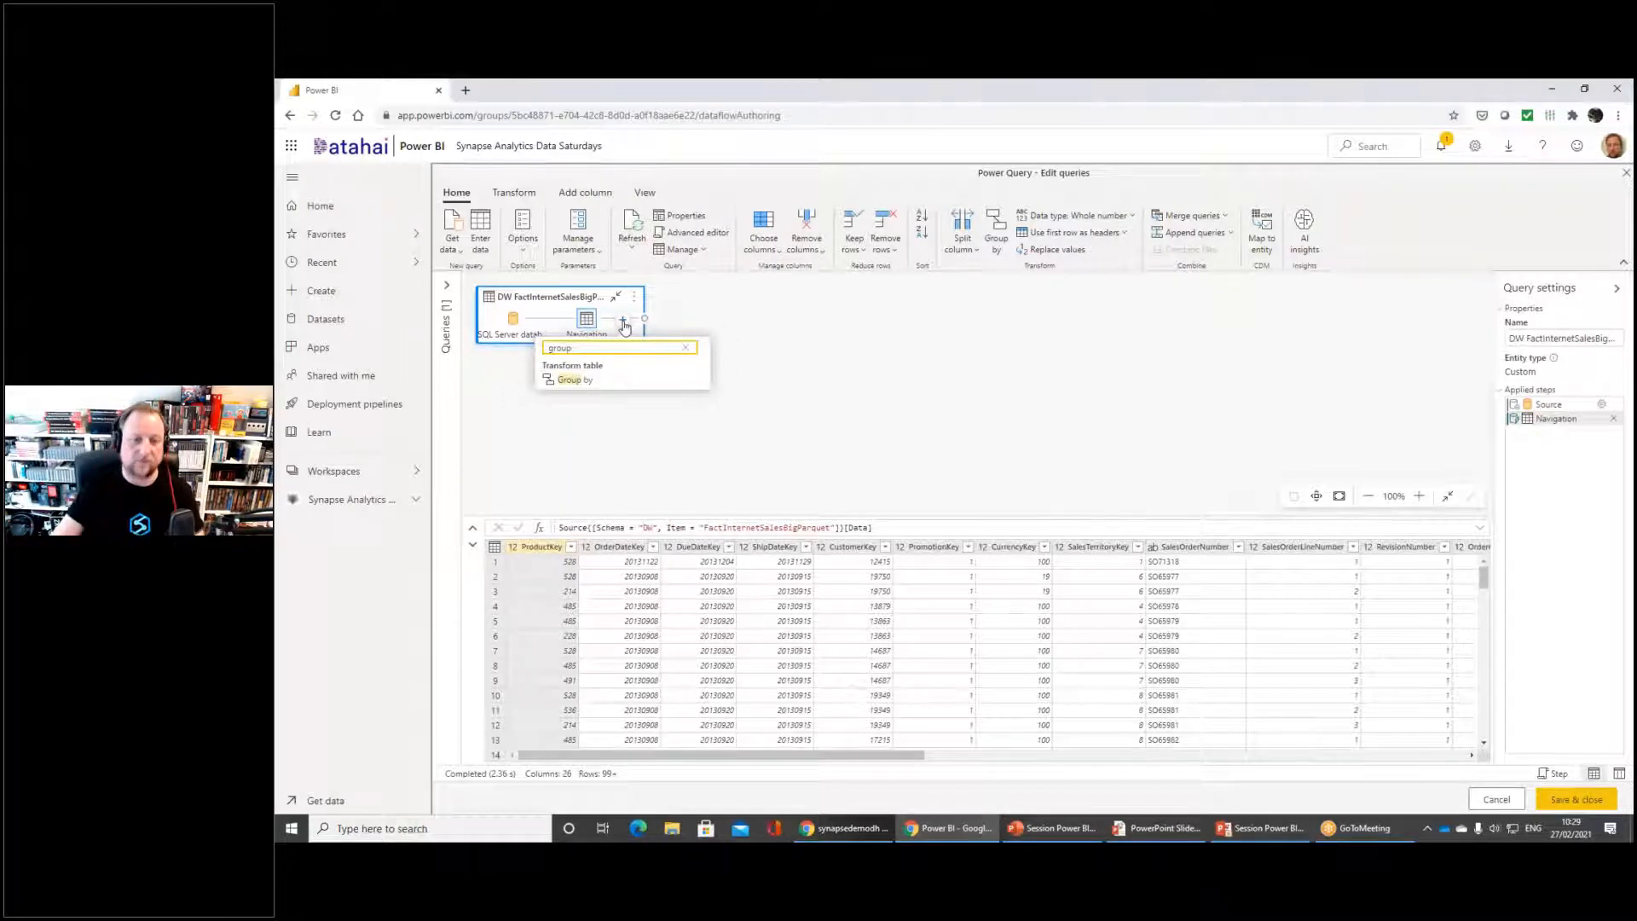
click(573, 380)
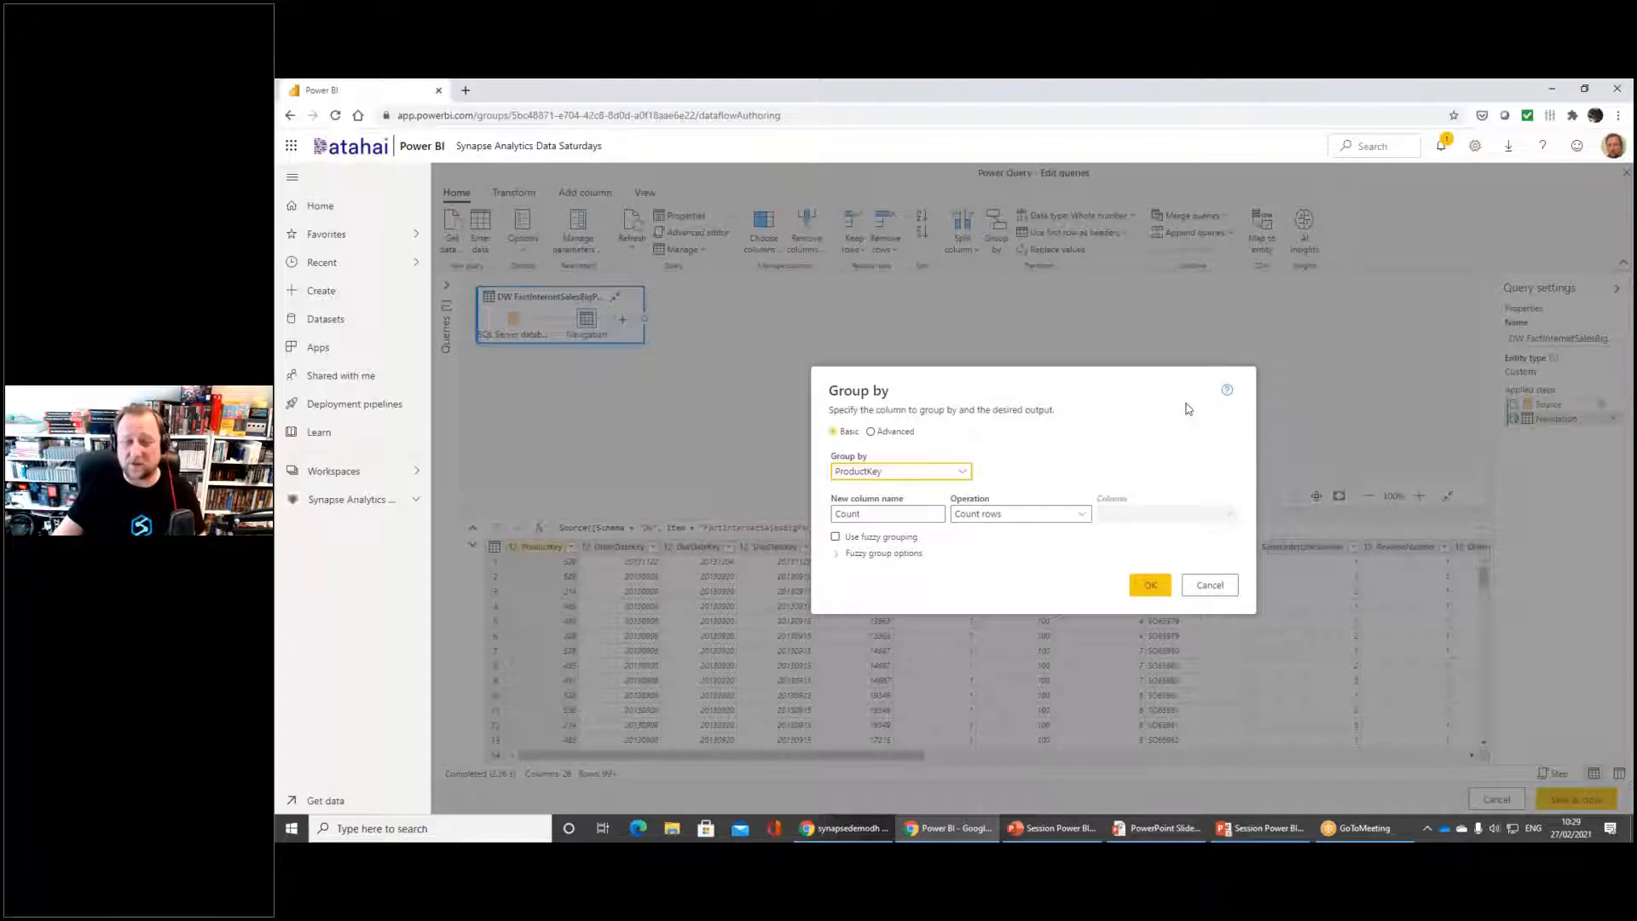
click(870, 432)
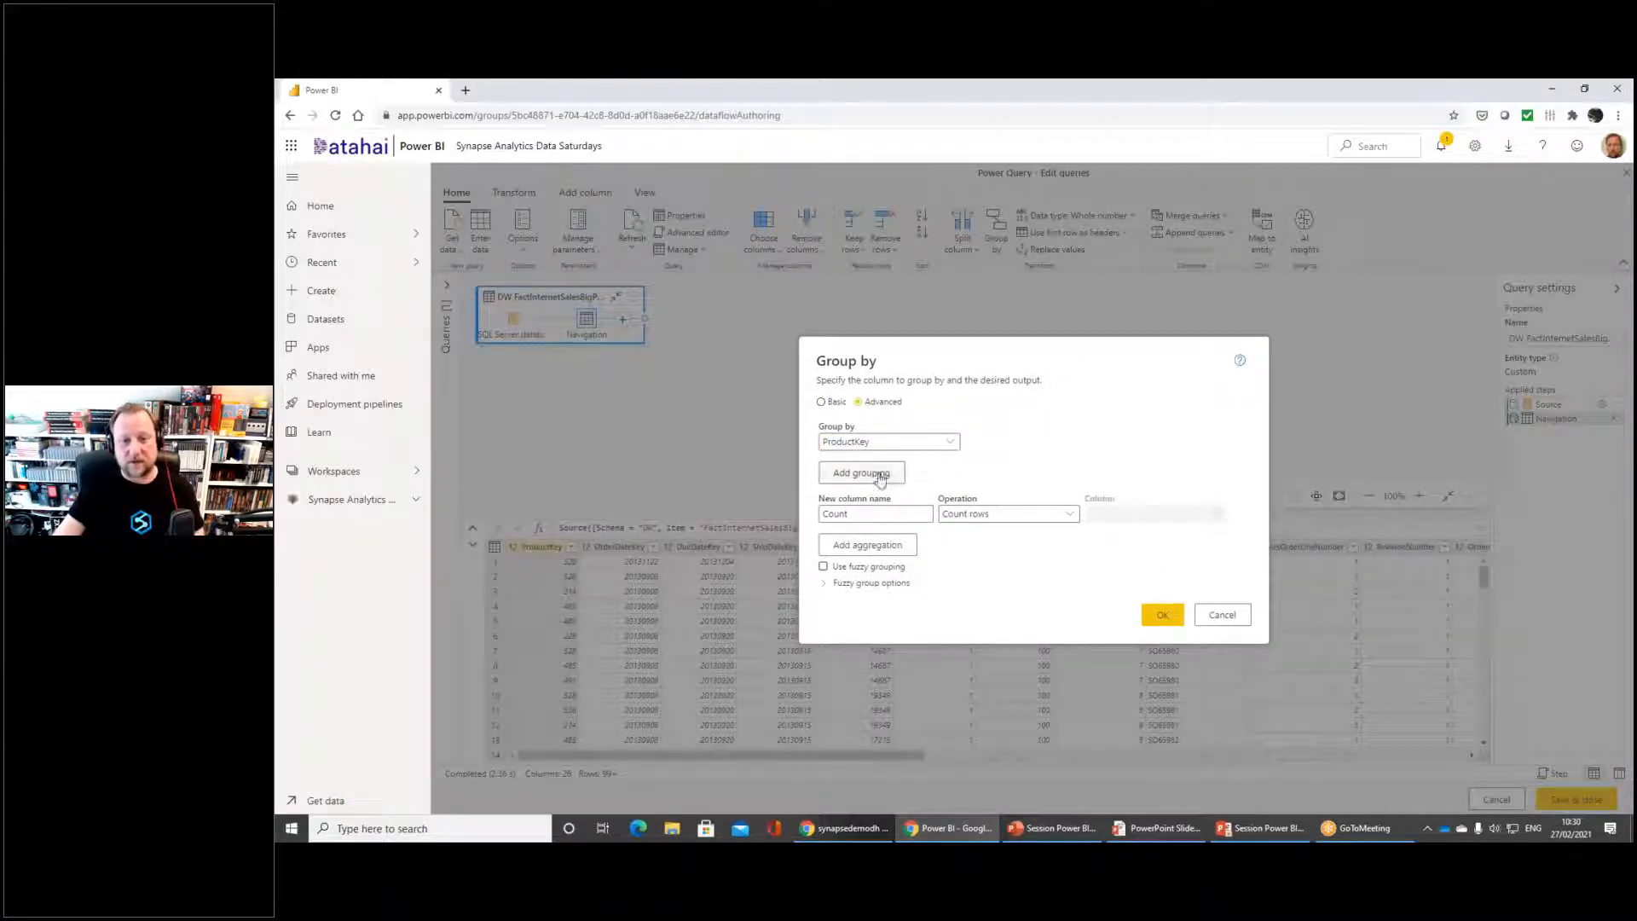
click(869, 472)
click(878, 488)
click(878, 500)
click(879, 512)
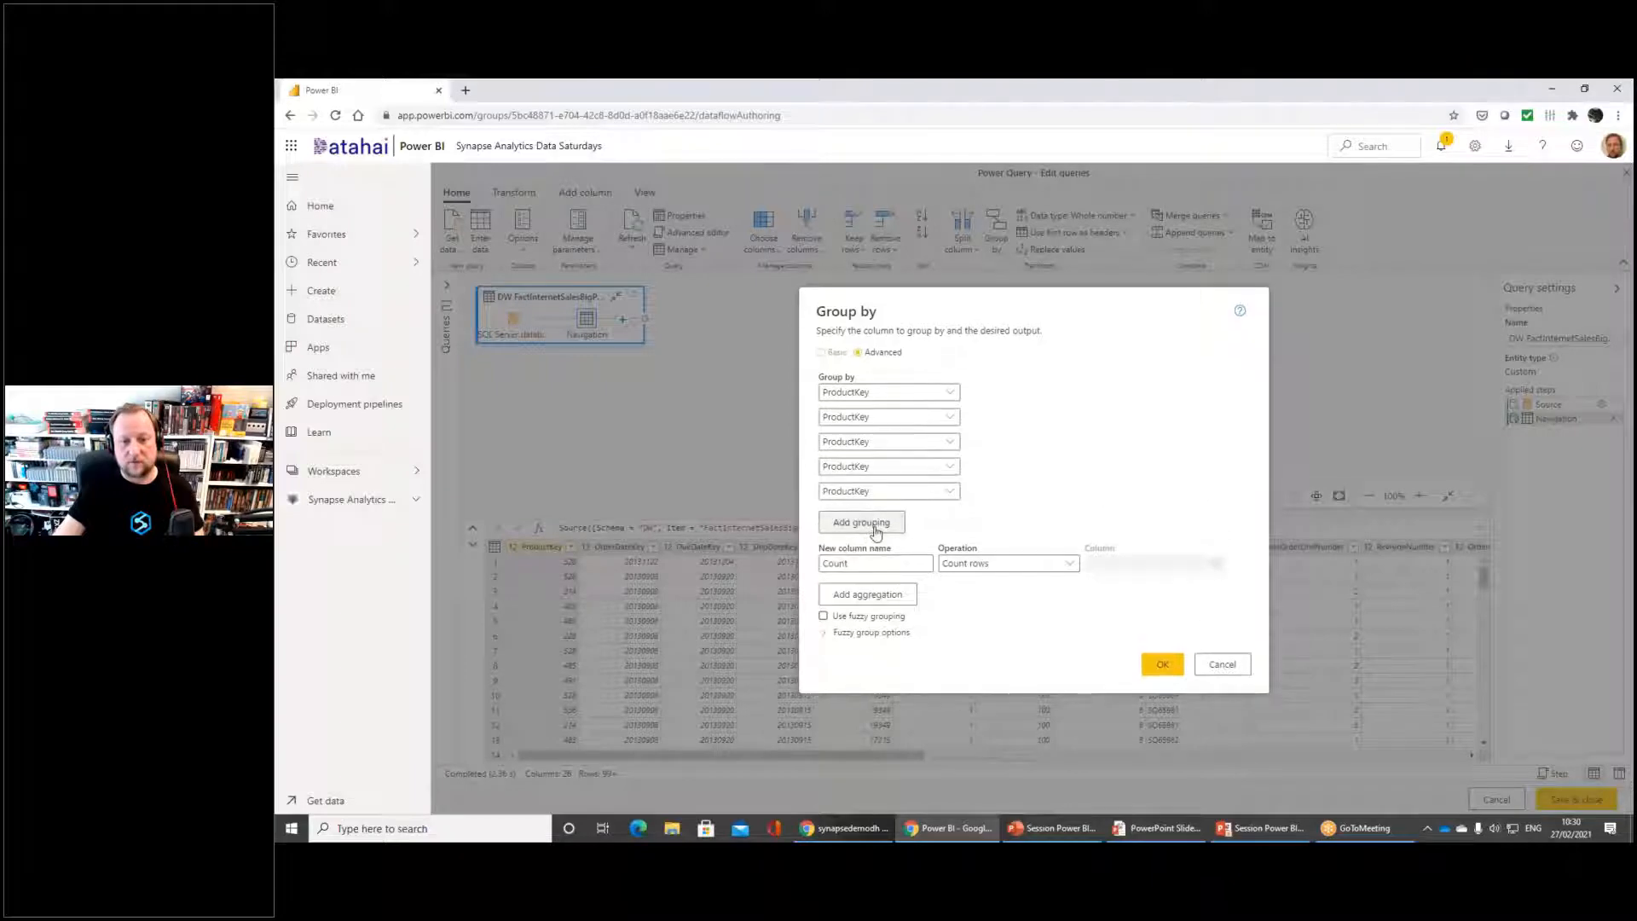
click(880, 523)
click(883, 541)
click(885, 552)
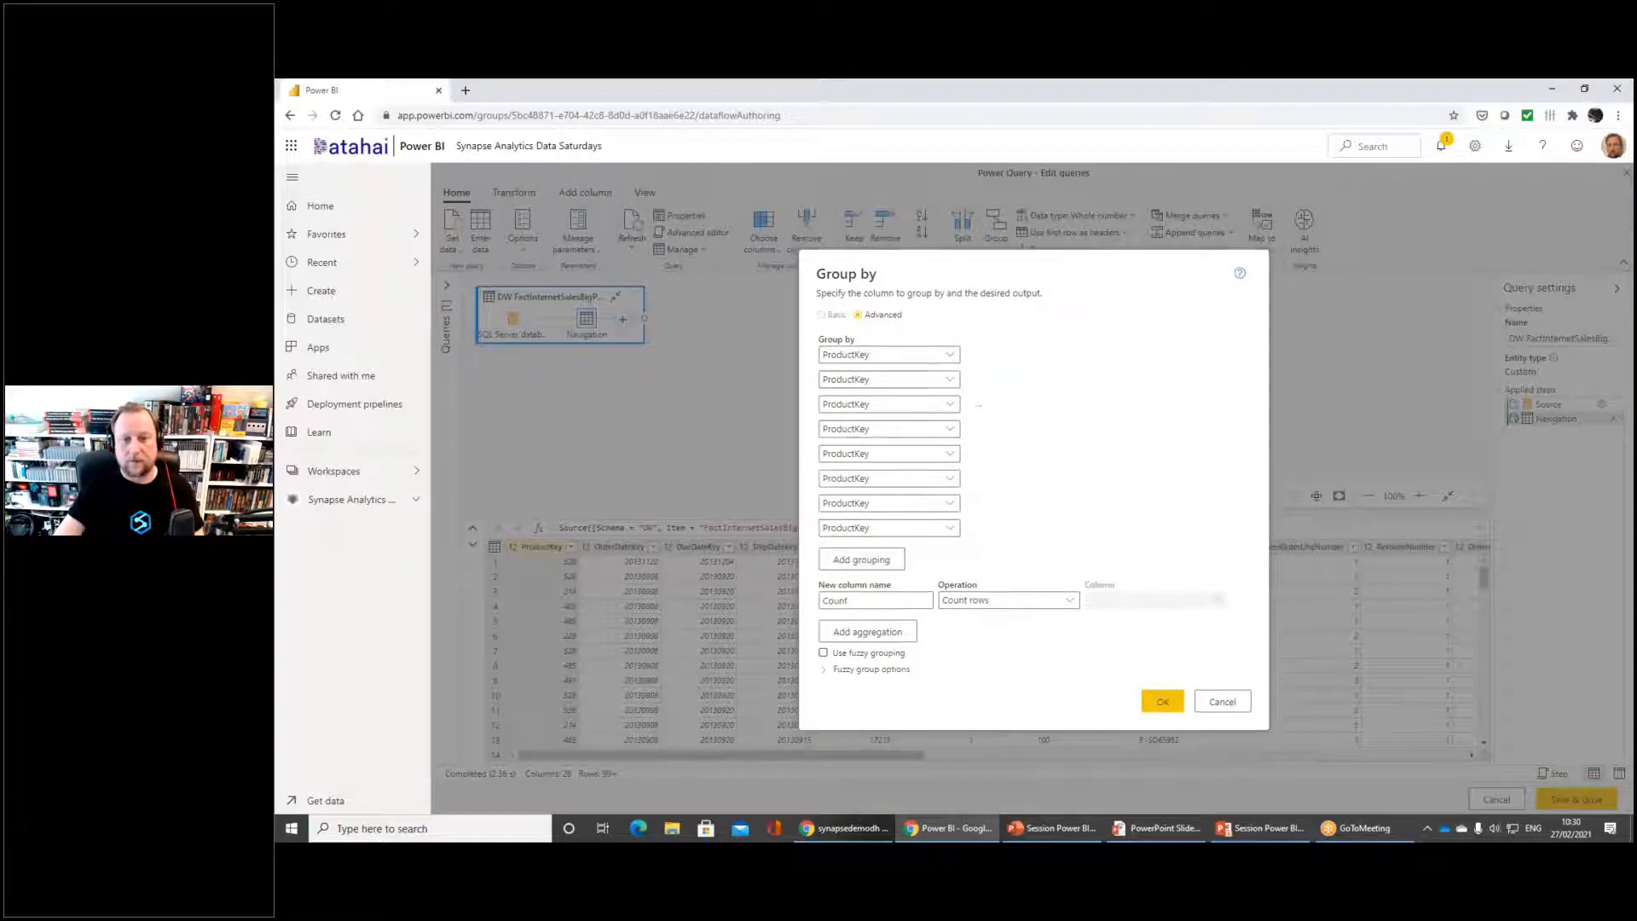
Step: Group by OrderDateKey, DueDateKey, ShipDateKey, CustomerKey, PromotionKey, CurrencyKey and SalesTerritoryKey
click(942, 381)
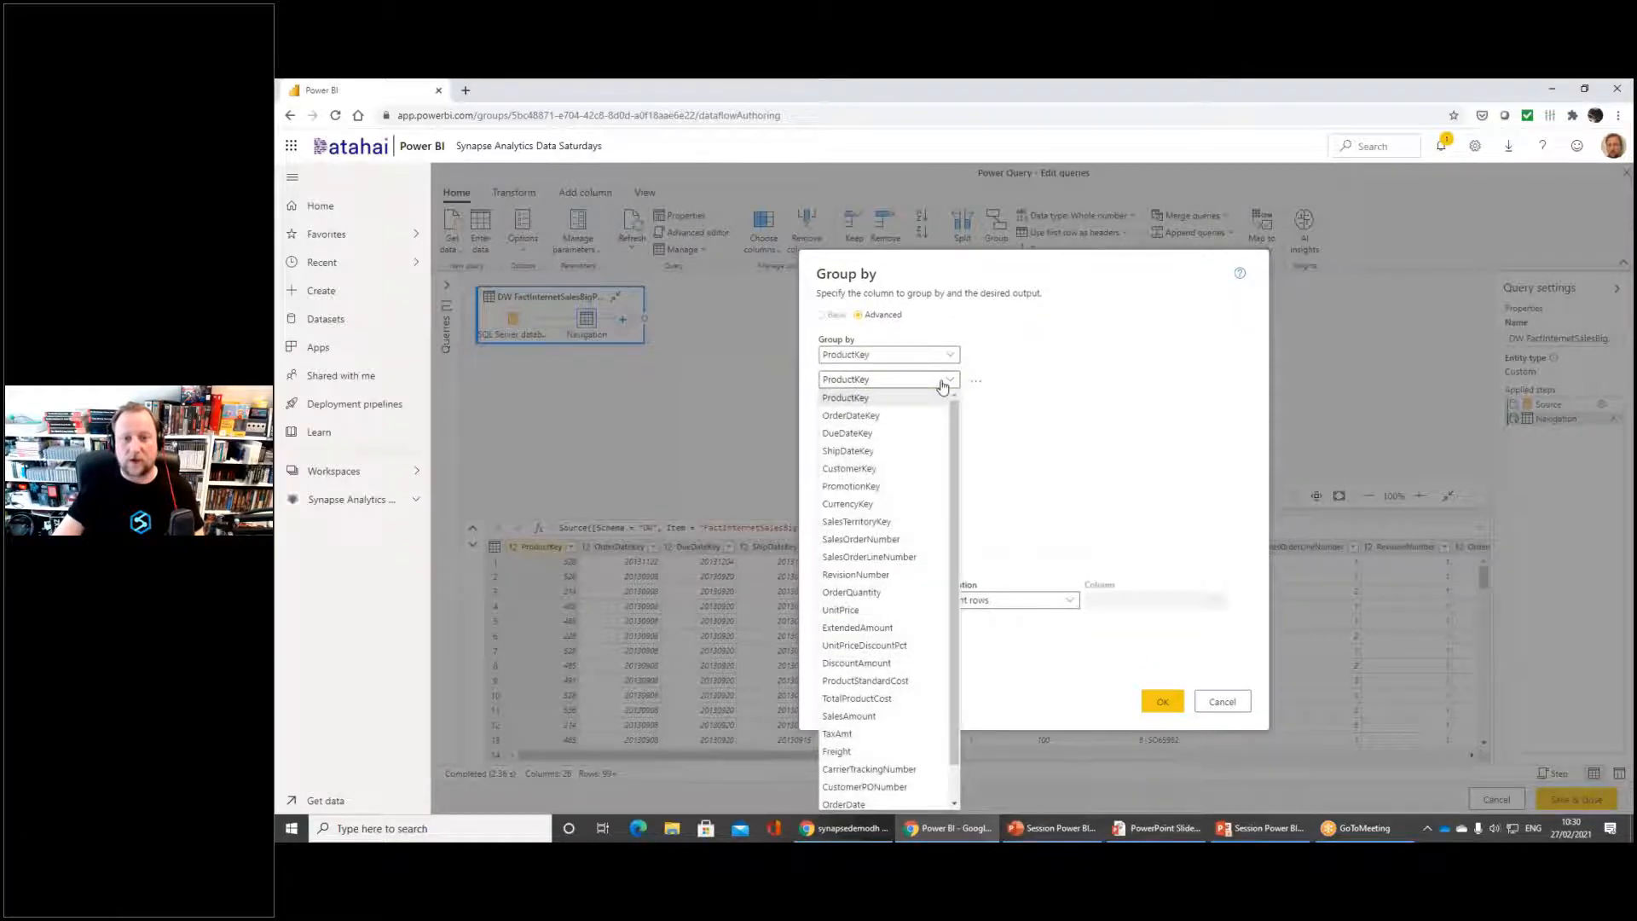
click(886, 411)
click(887, 406)
click(870, 458)
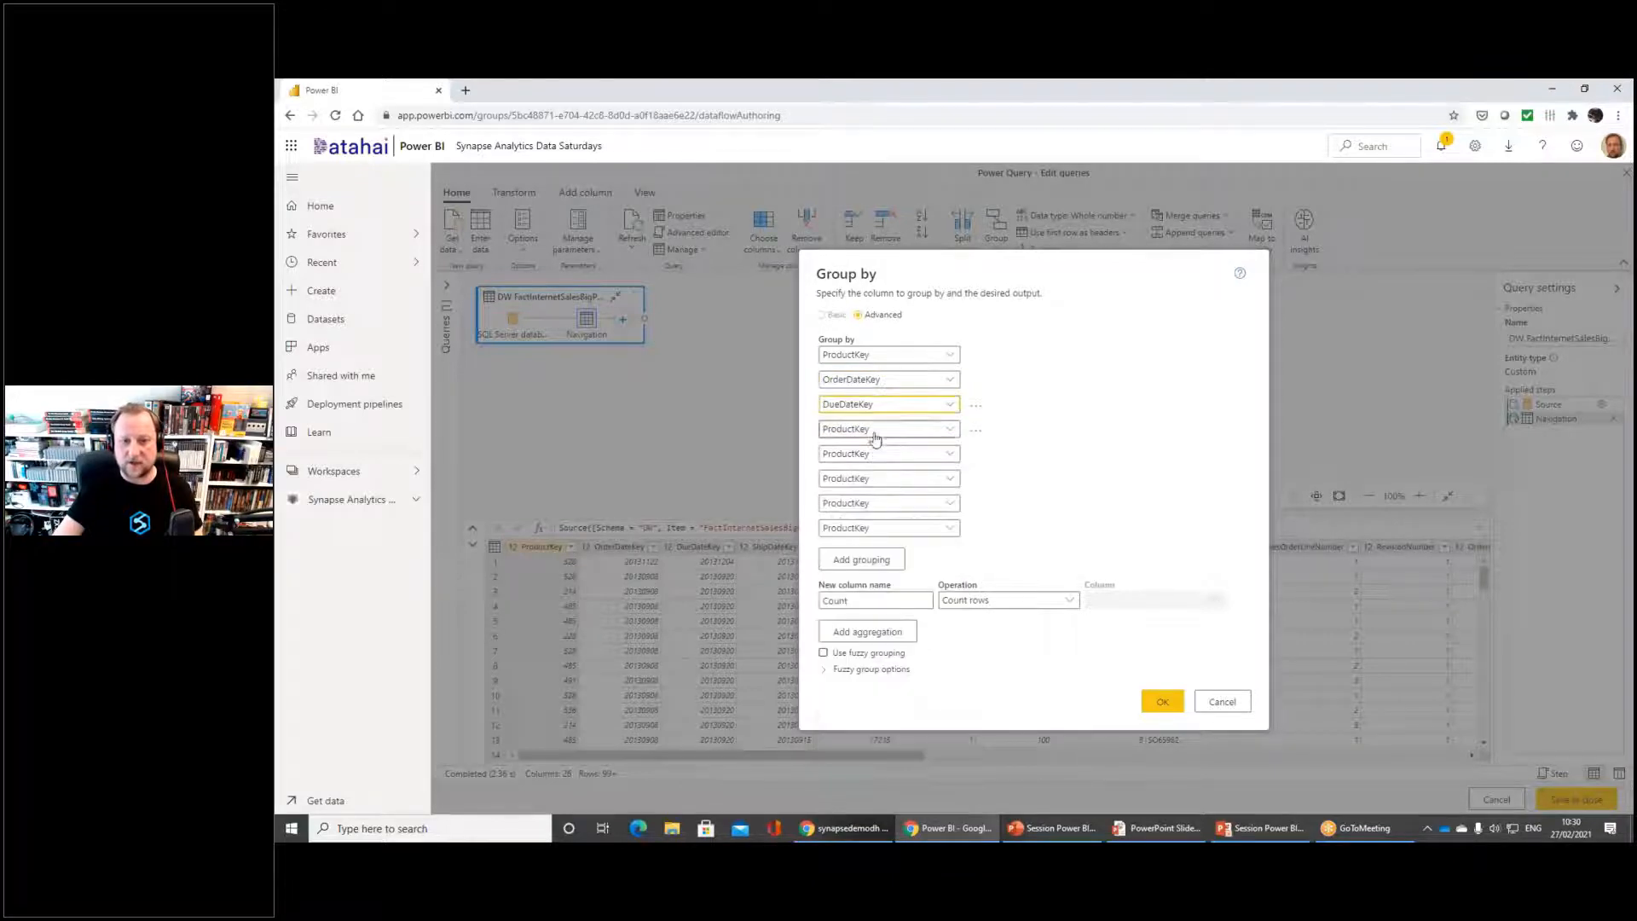
click(869, 430)
click(847, 500)
click(853, 453)
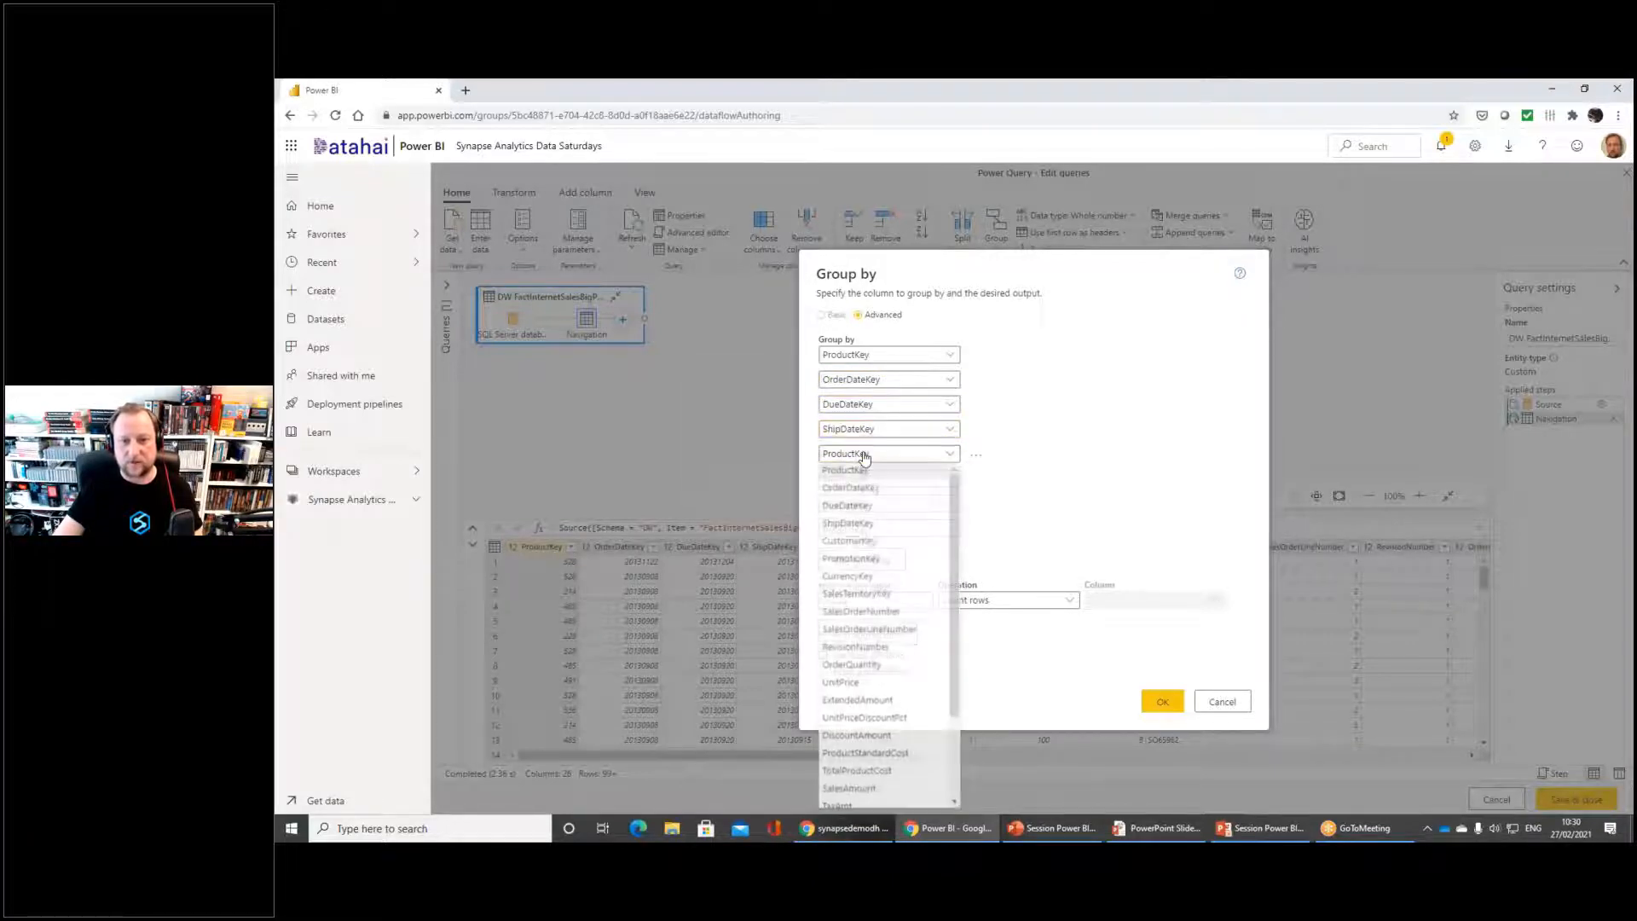
click(849, 542)
click(852, 479)
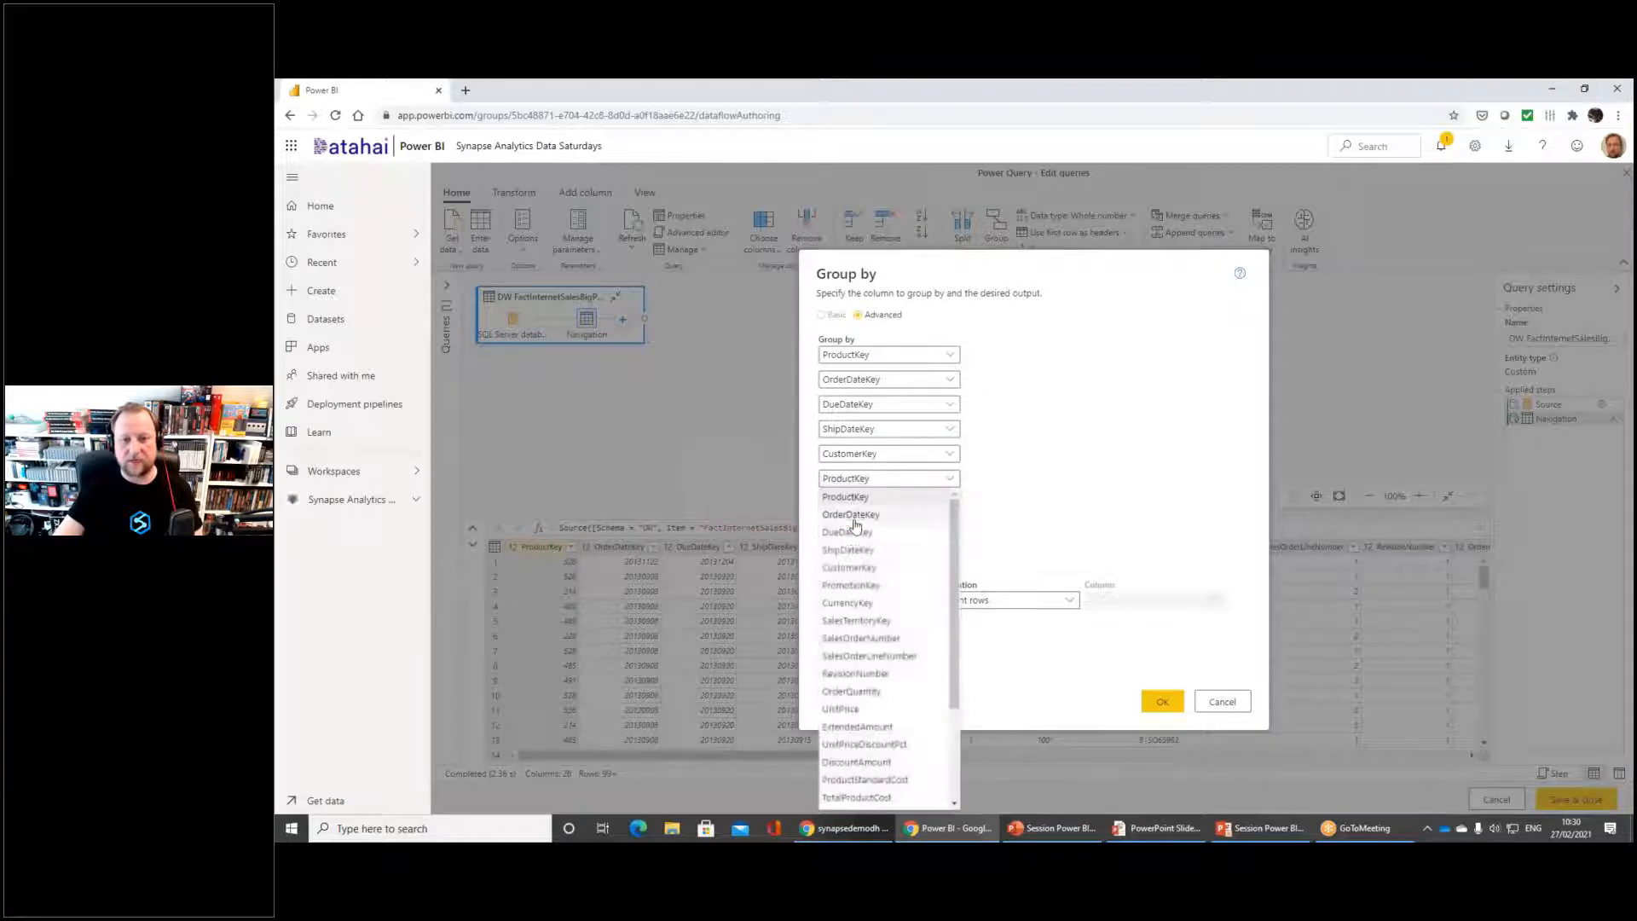
click(850, 585)
click(853, 503)
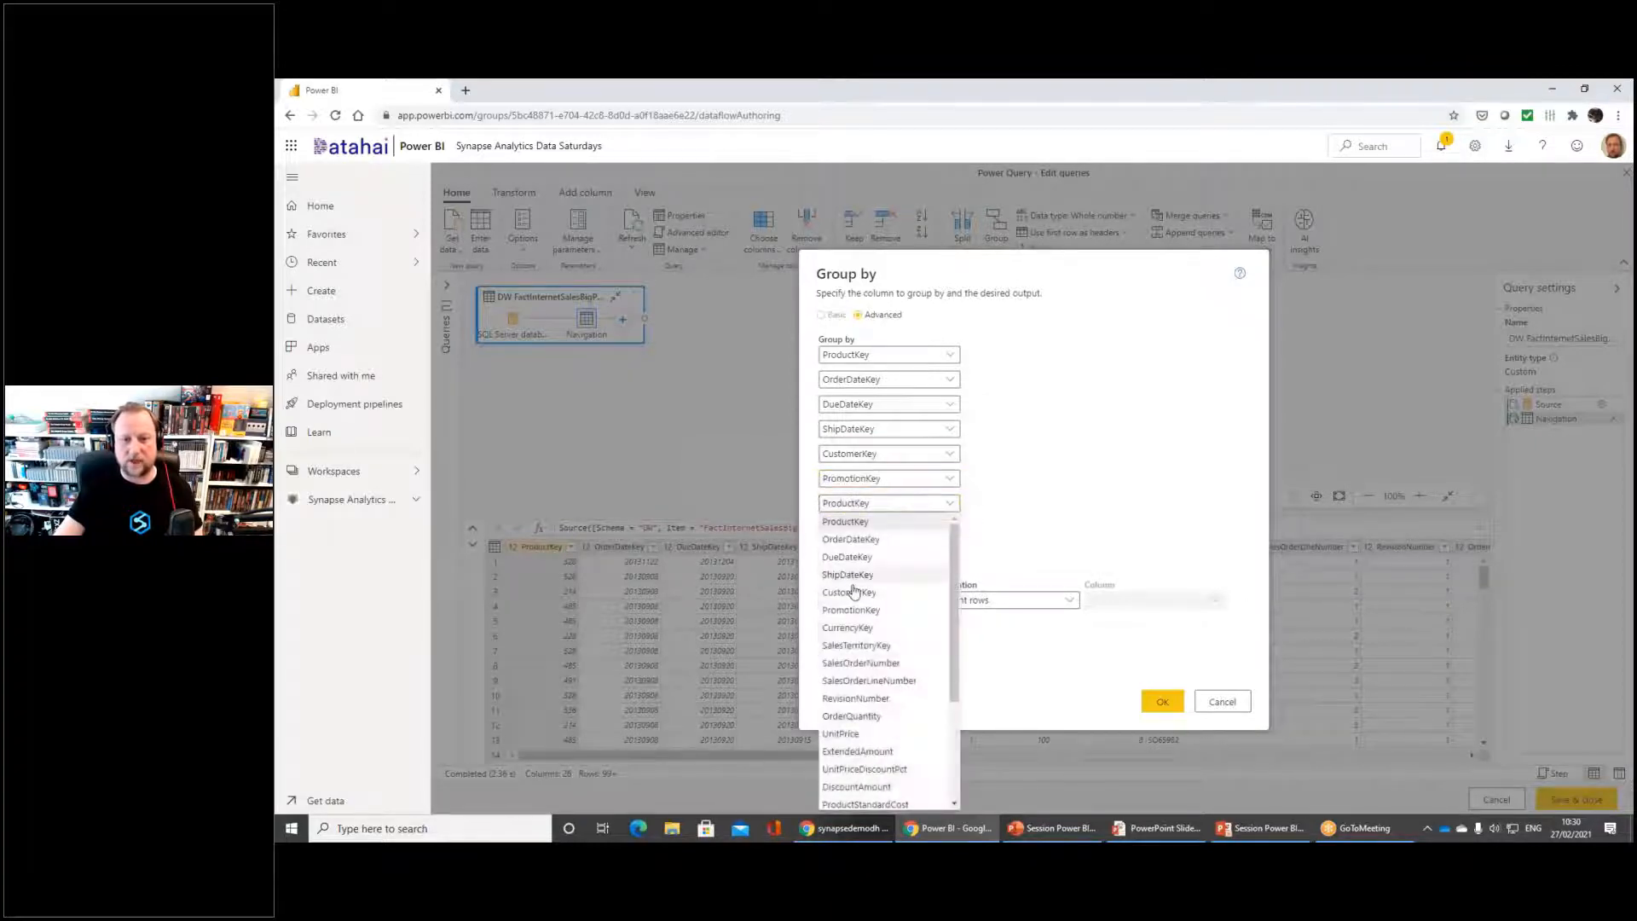
click(856, 629)
click(855, 528)
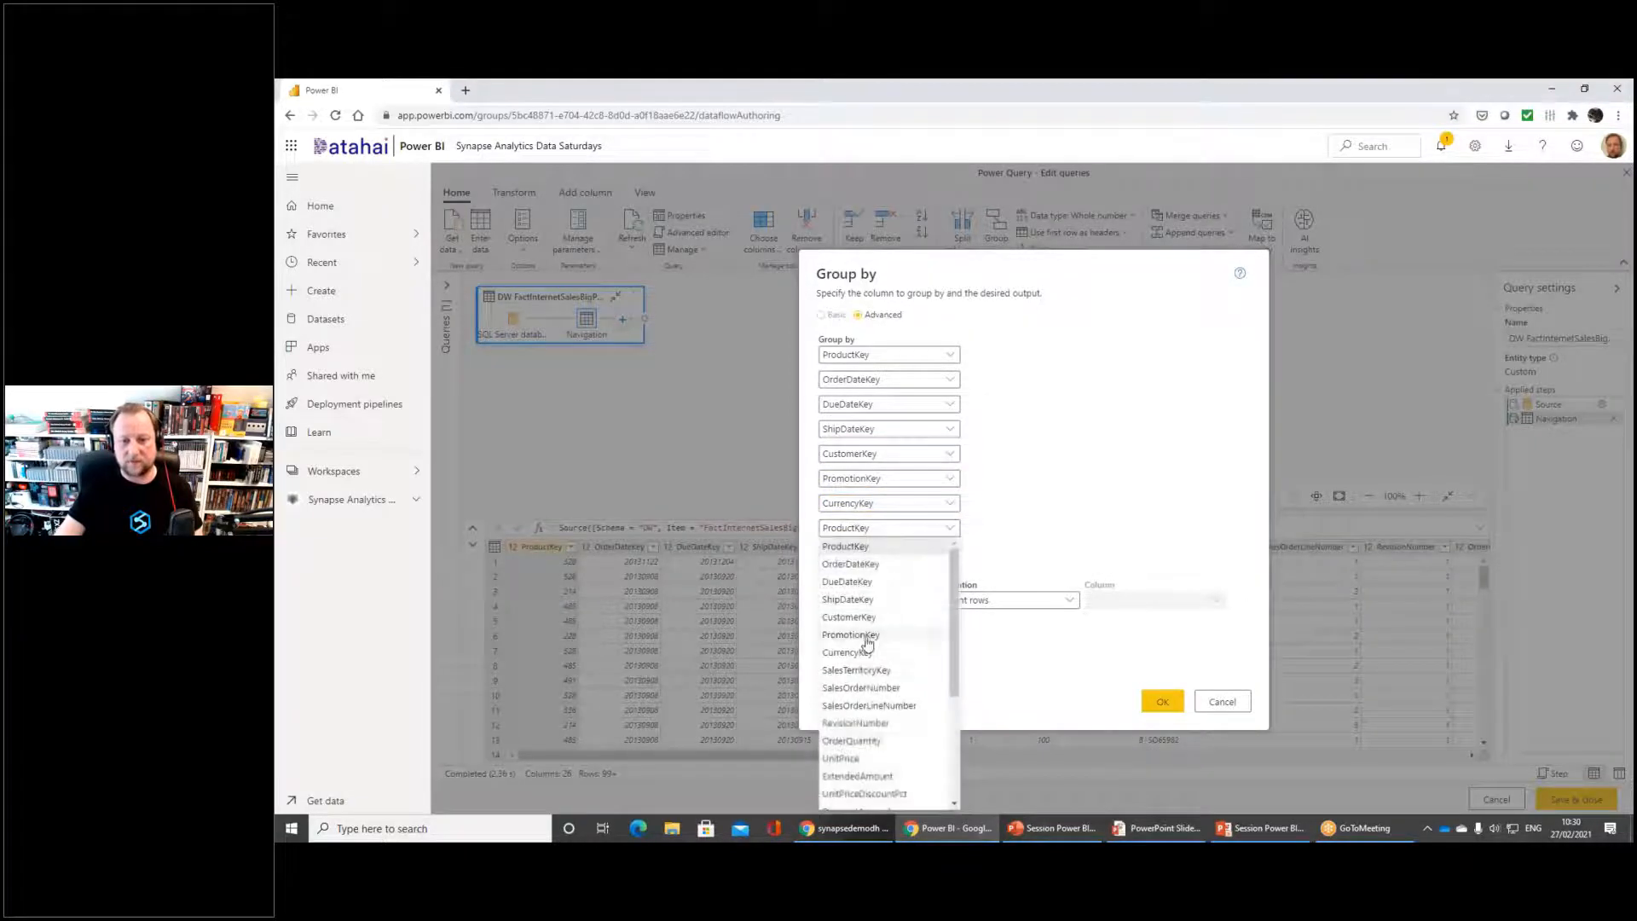
click(861, 671)
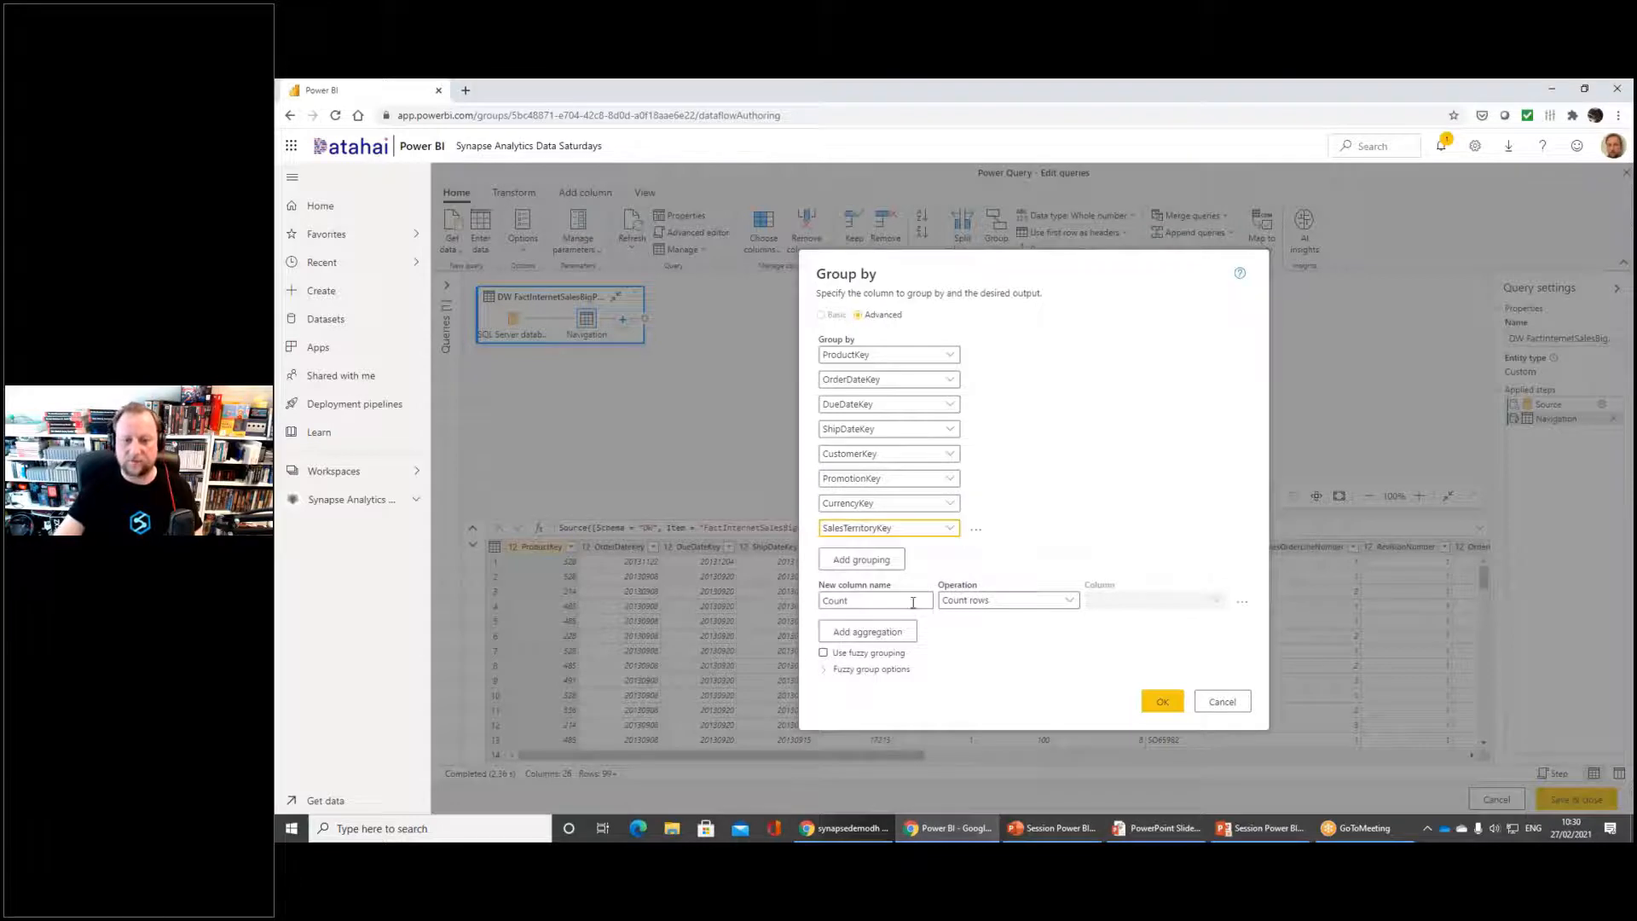
Step: Name the row-count aggregation TotalRowCount
click(1055, 602)
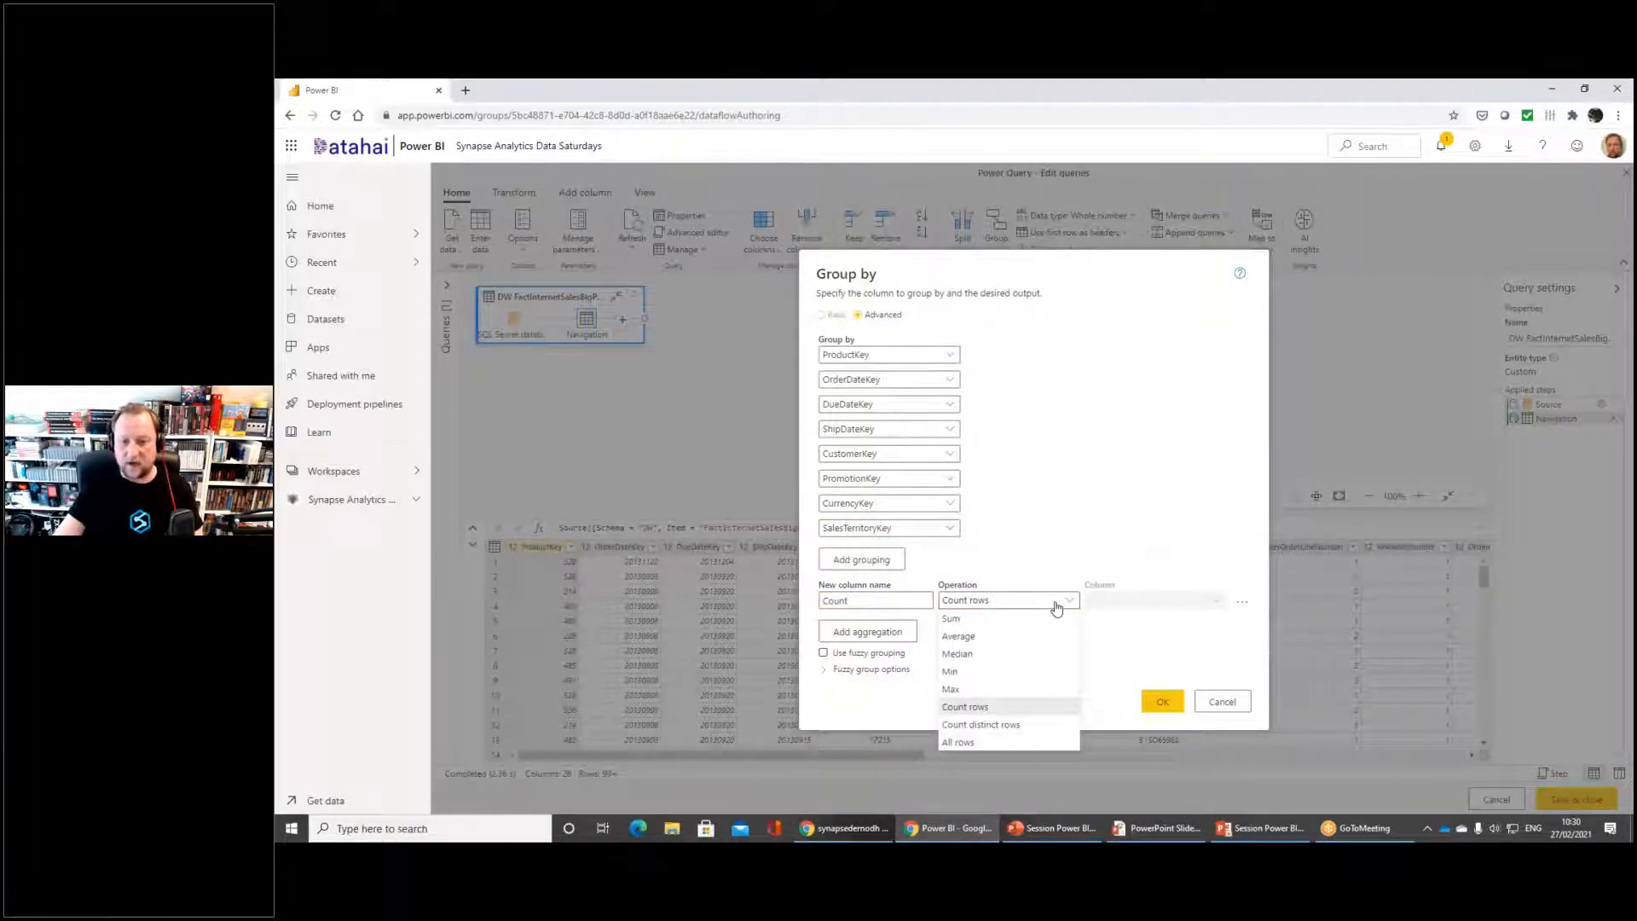
click(1006, 706)
double_click(871, 601)
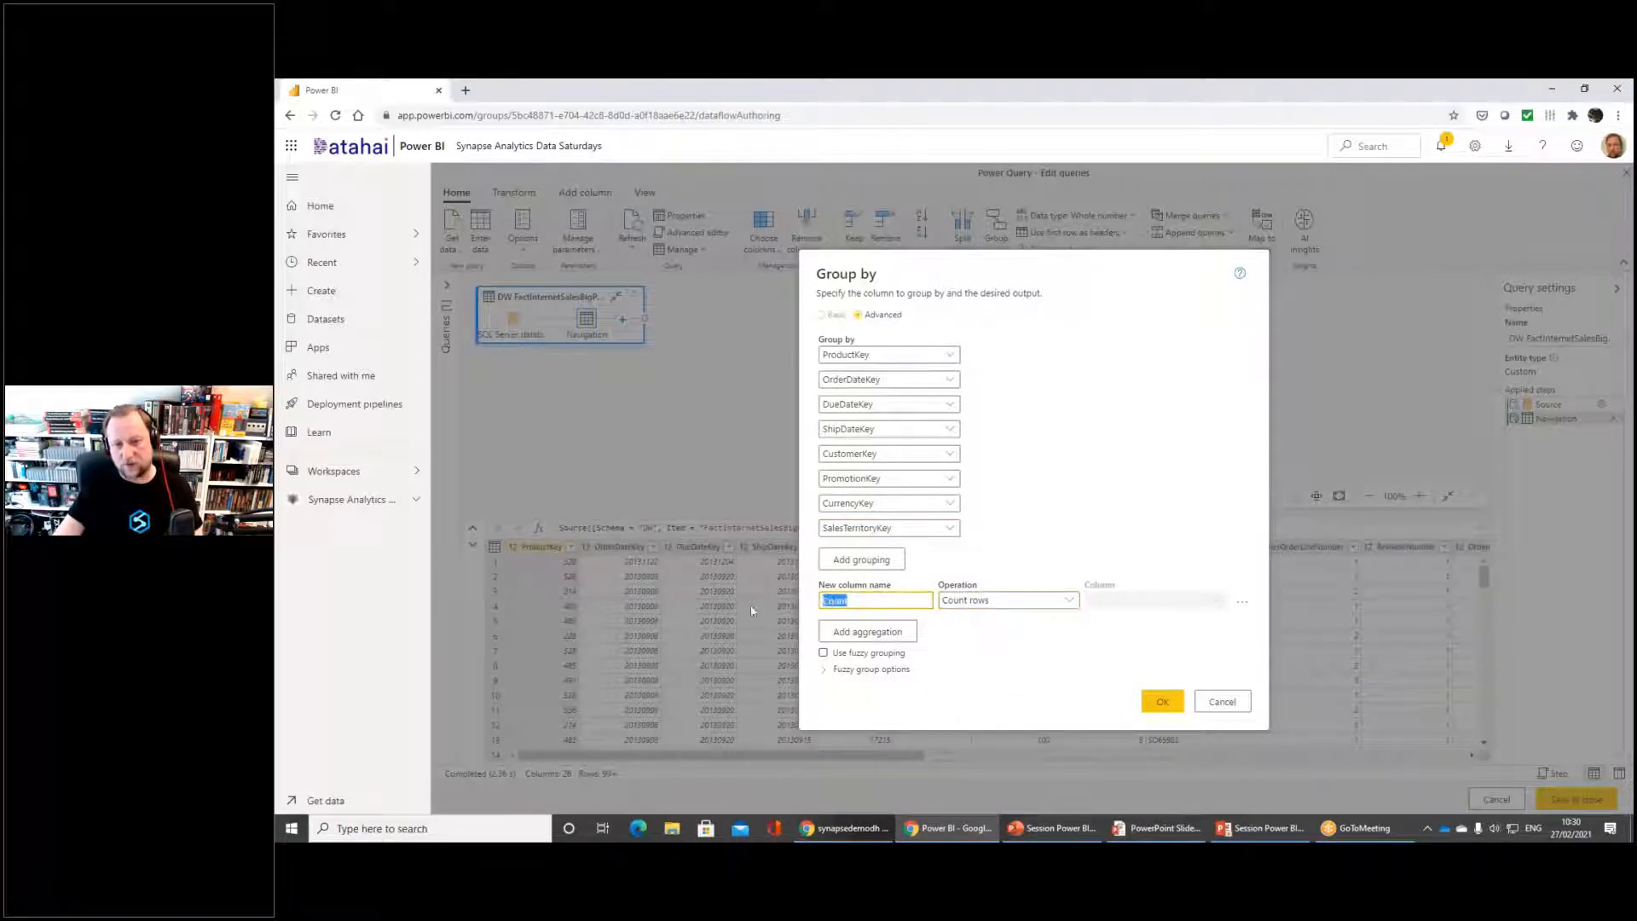
text(TotalR)
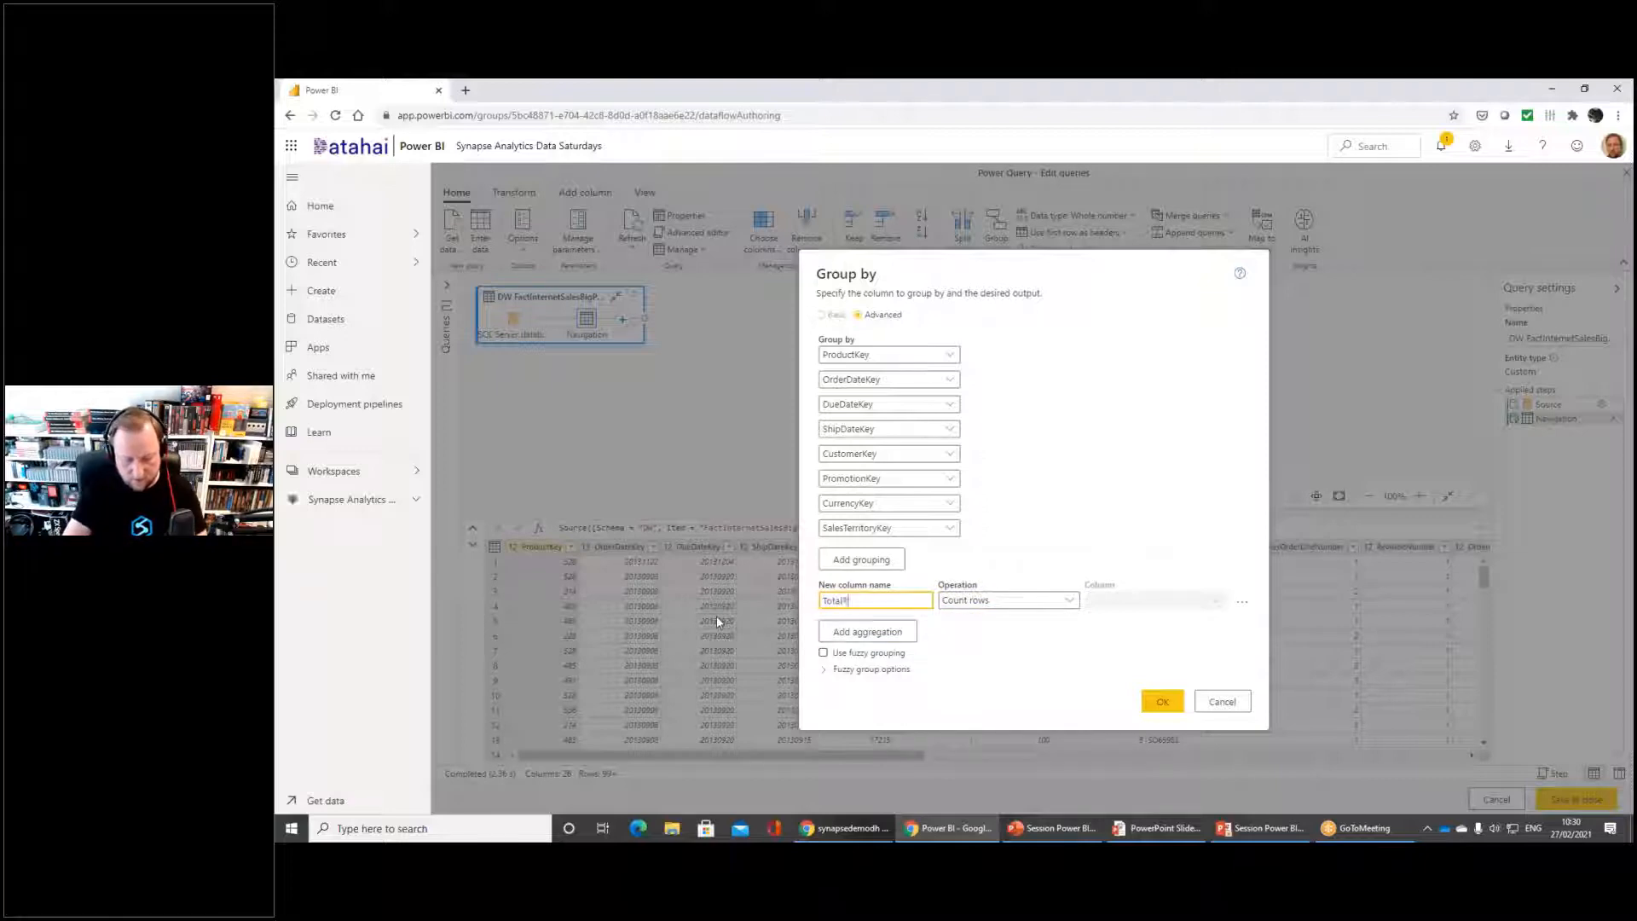
text(OwCOunt)
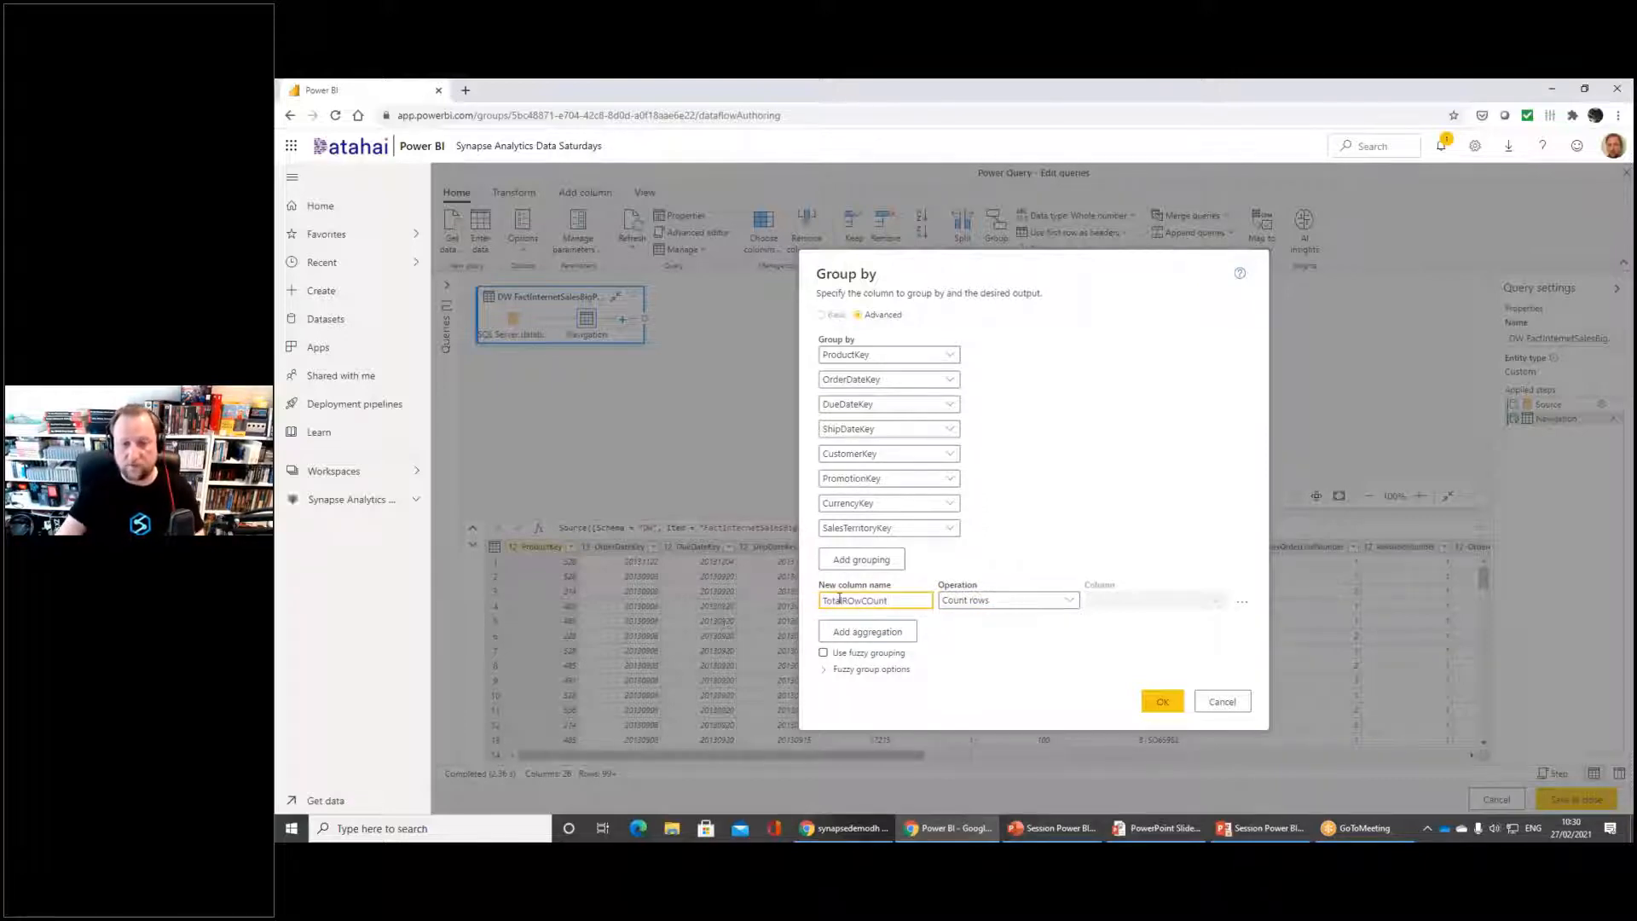
key(BackSpace)
text(owCo)
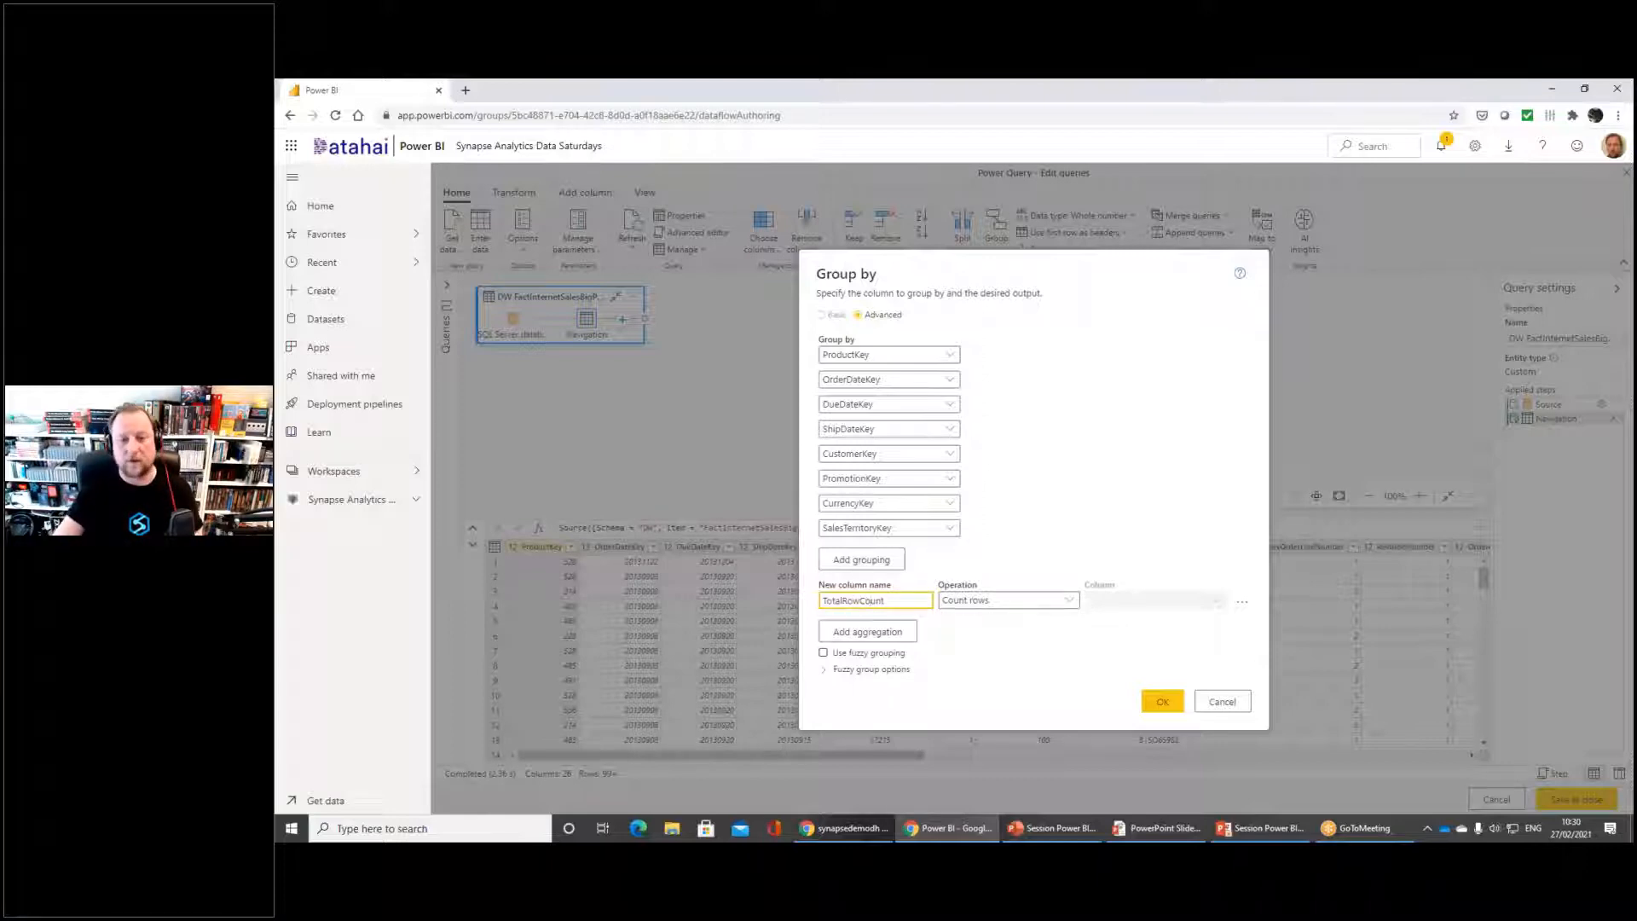
Step: Add TotalOrderCount as the Sum of OrderQuantity
click(869, 631)
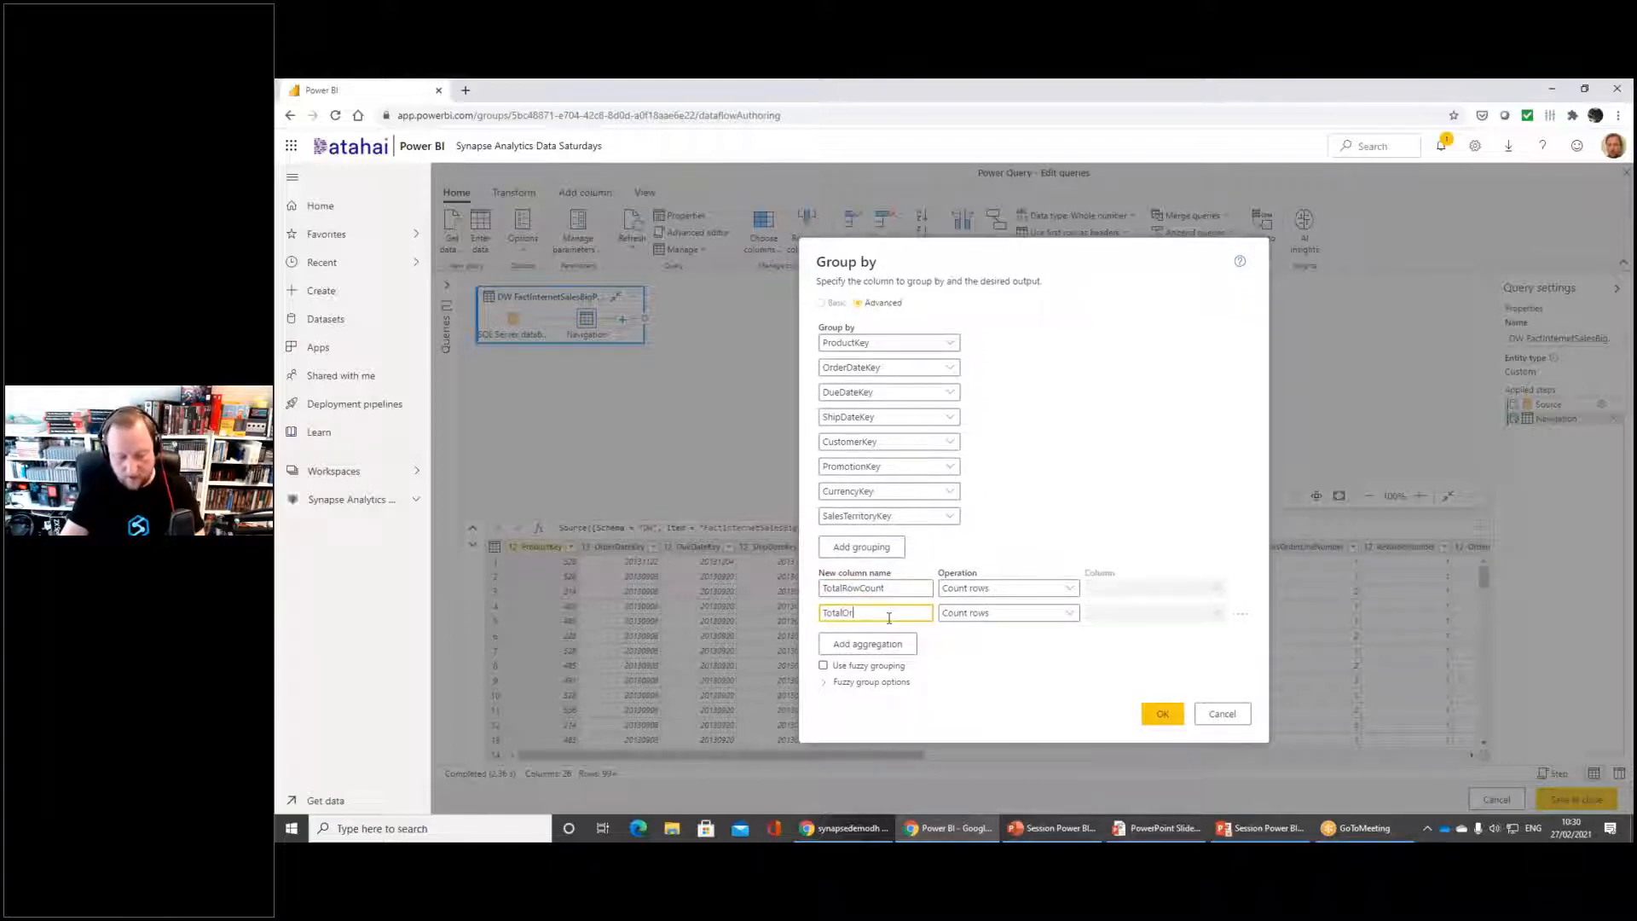
text(TotalOrderCount)
click(1023, 613)
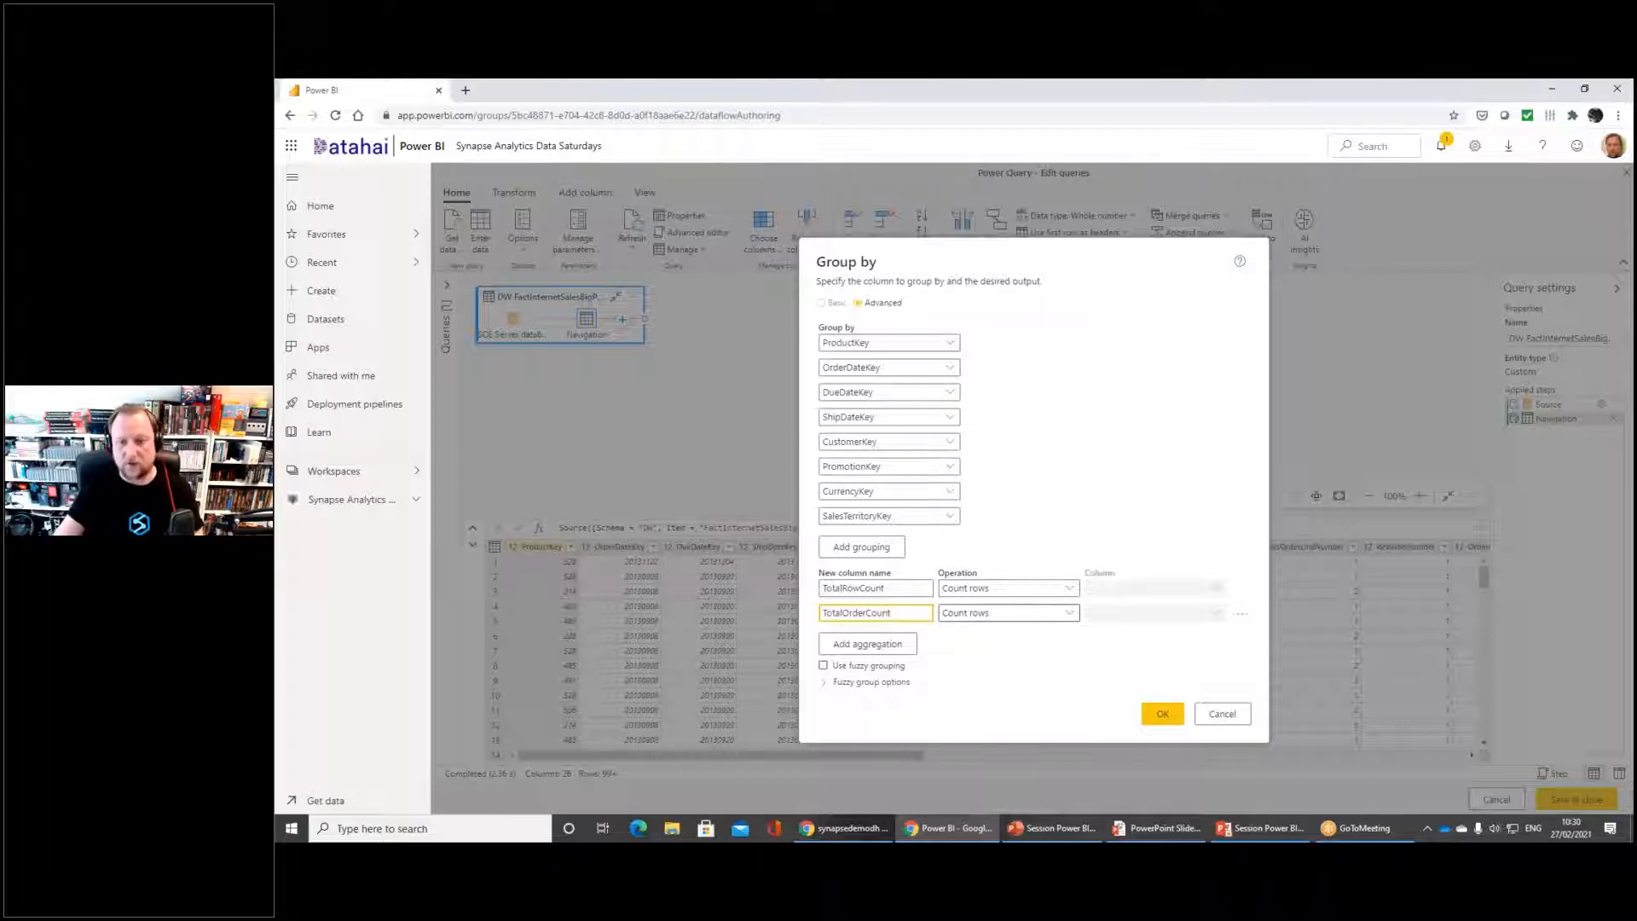
click(1023, 635)
click(1166, 613)
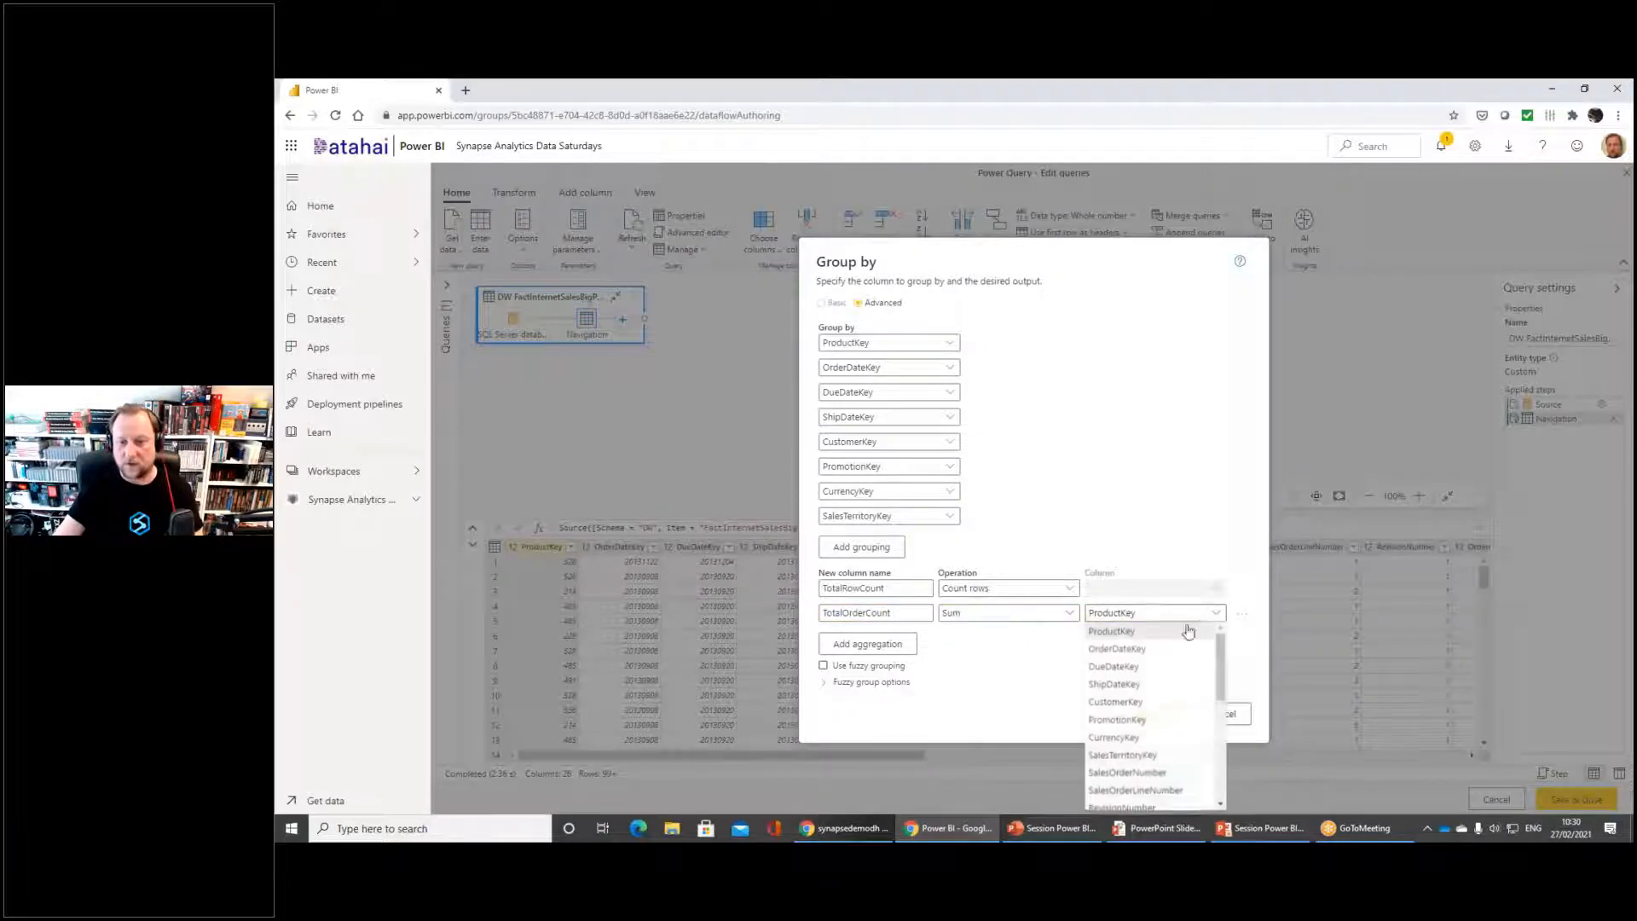
drag(1223, 665, 1223, 729)
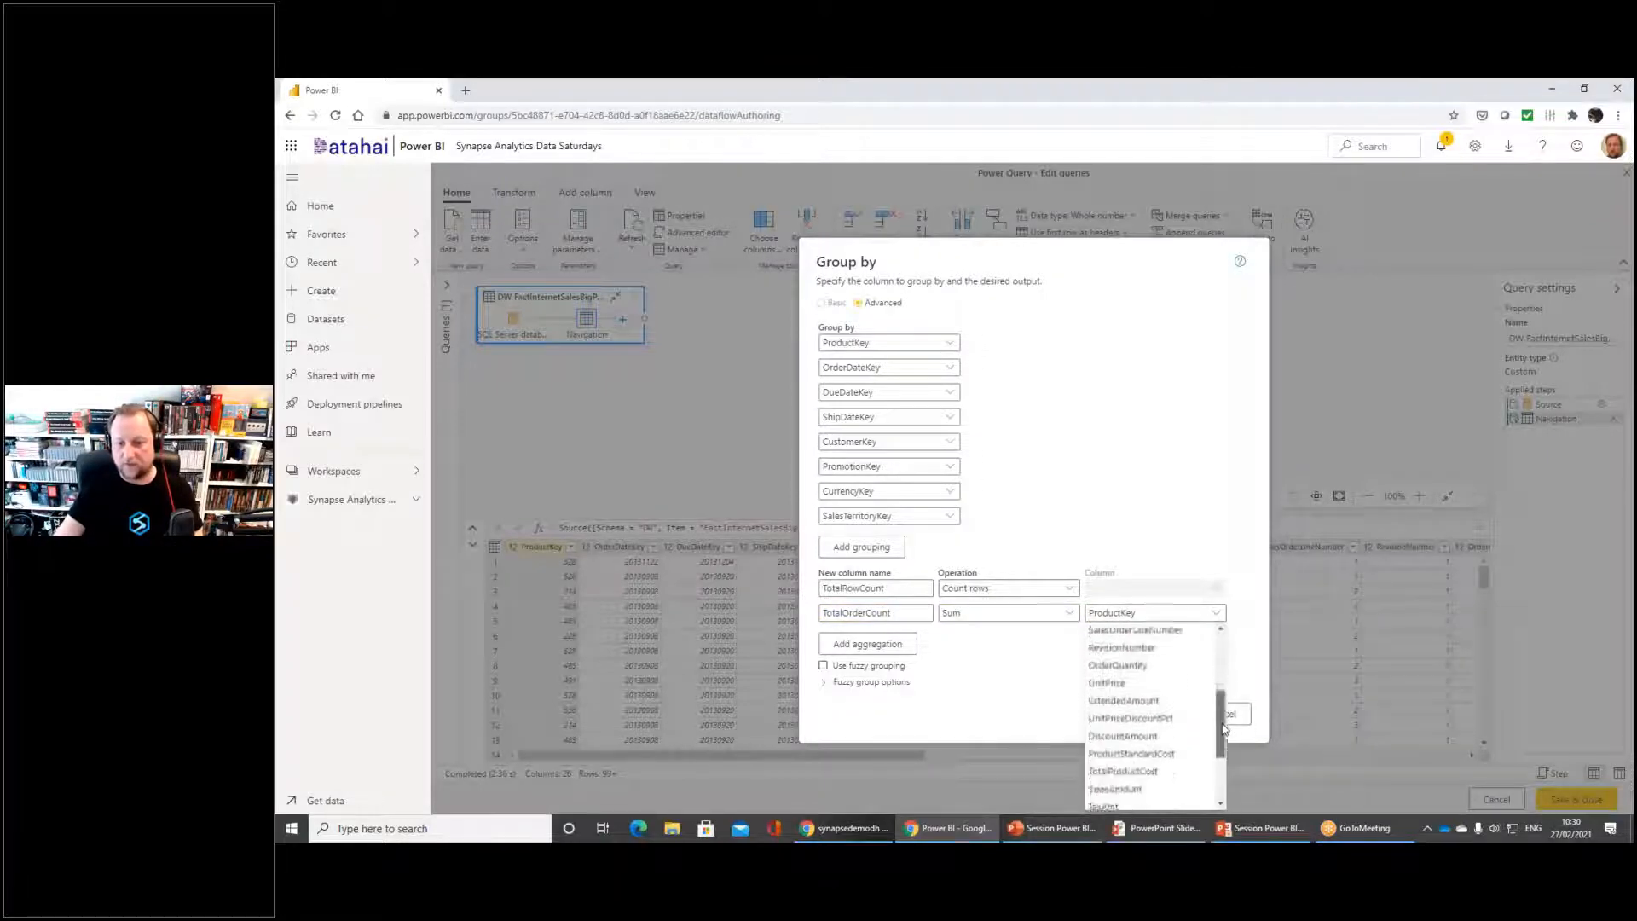
click(1123, 655)
Step: Add TotalSalesAmount as the Sum of SalesAmount and apply the grouping
click(874, 644)
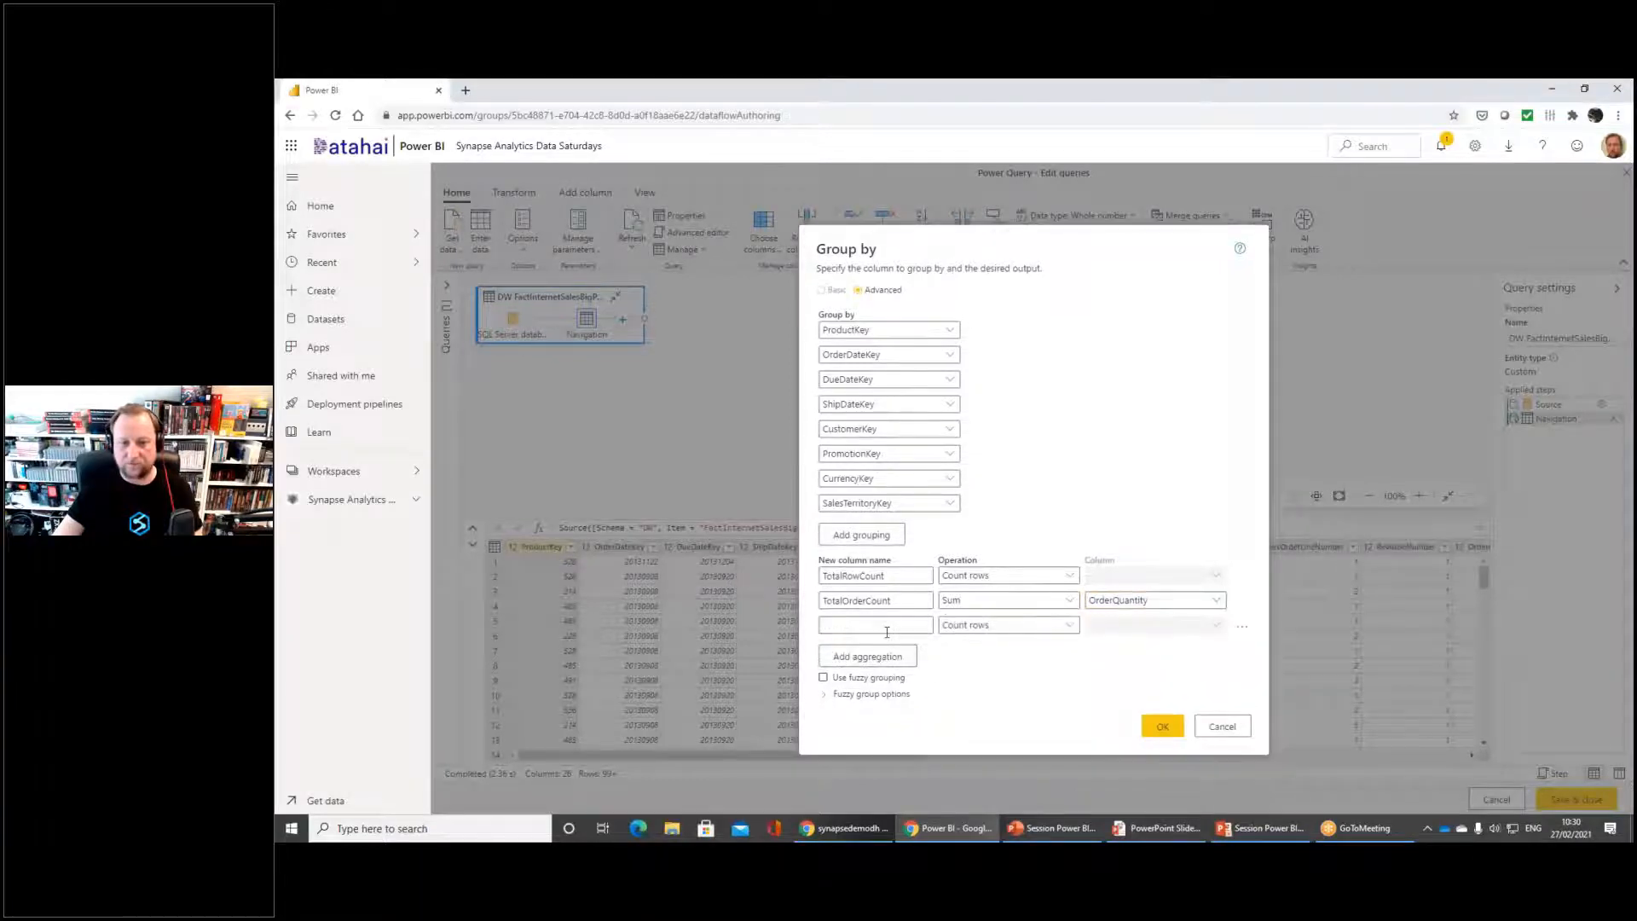
click(887, 631)
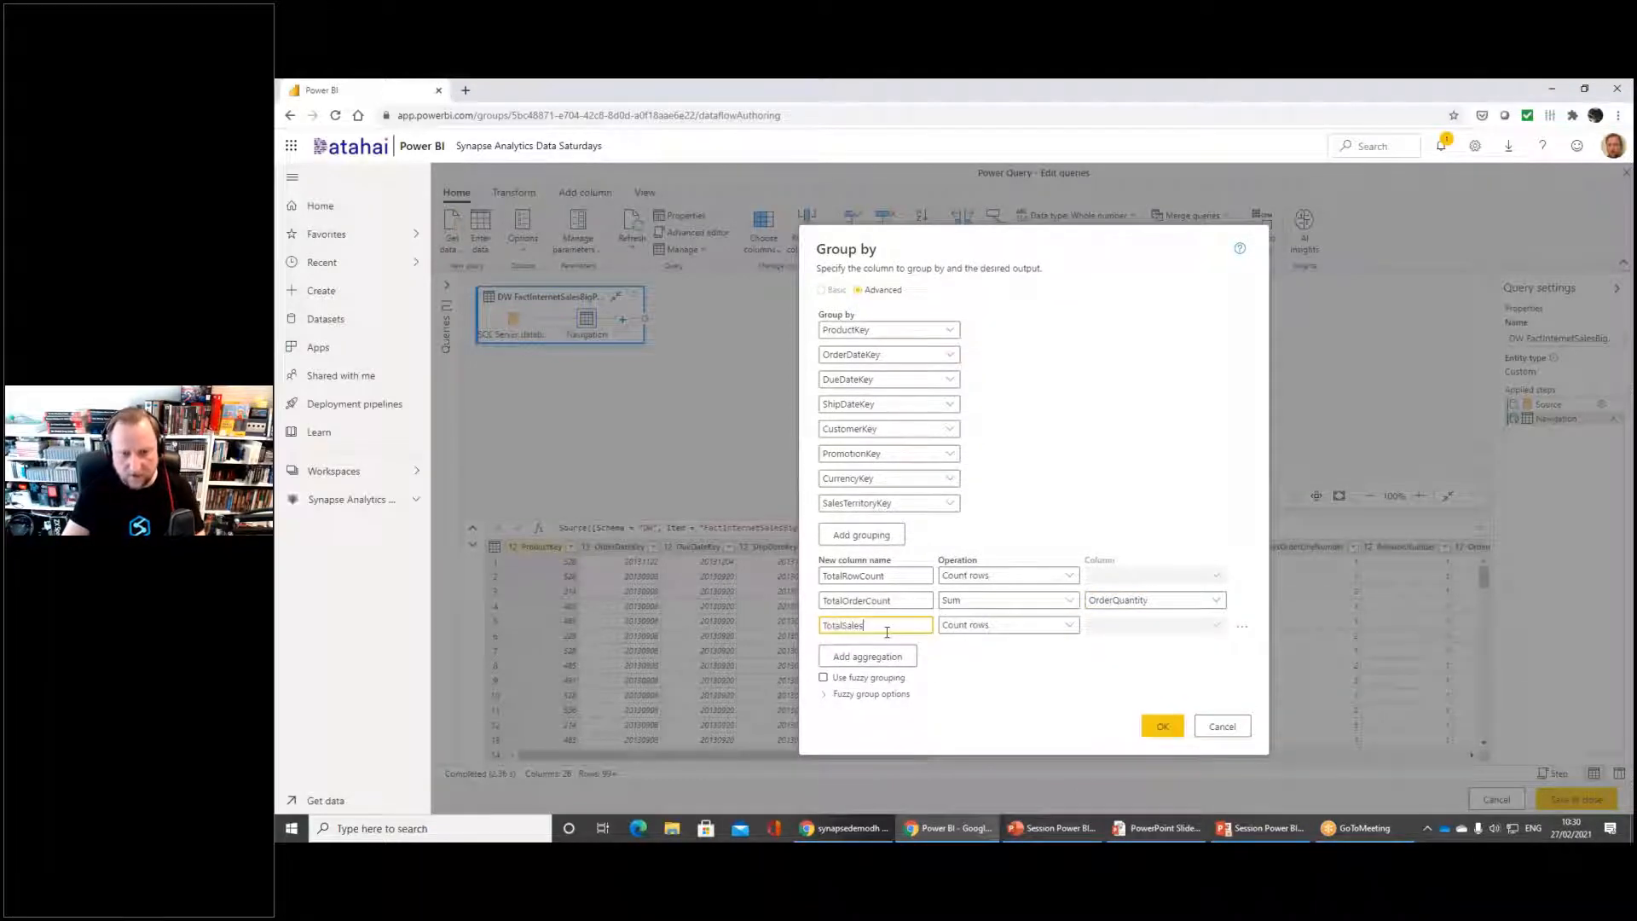
click(946, 626)
click(964, 645)
click(1119, 631)
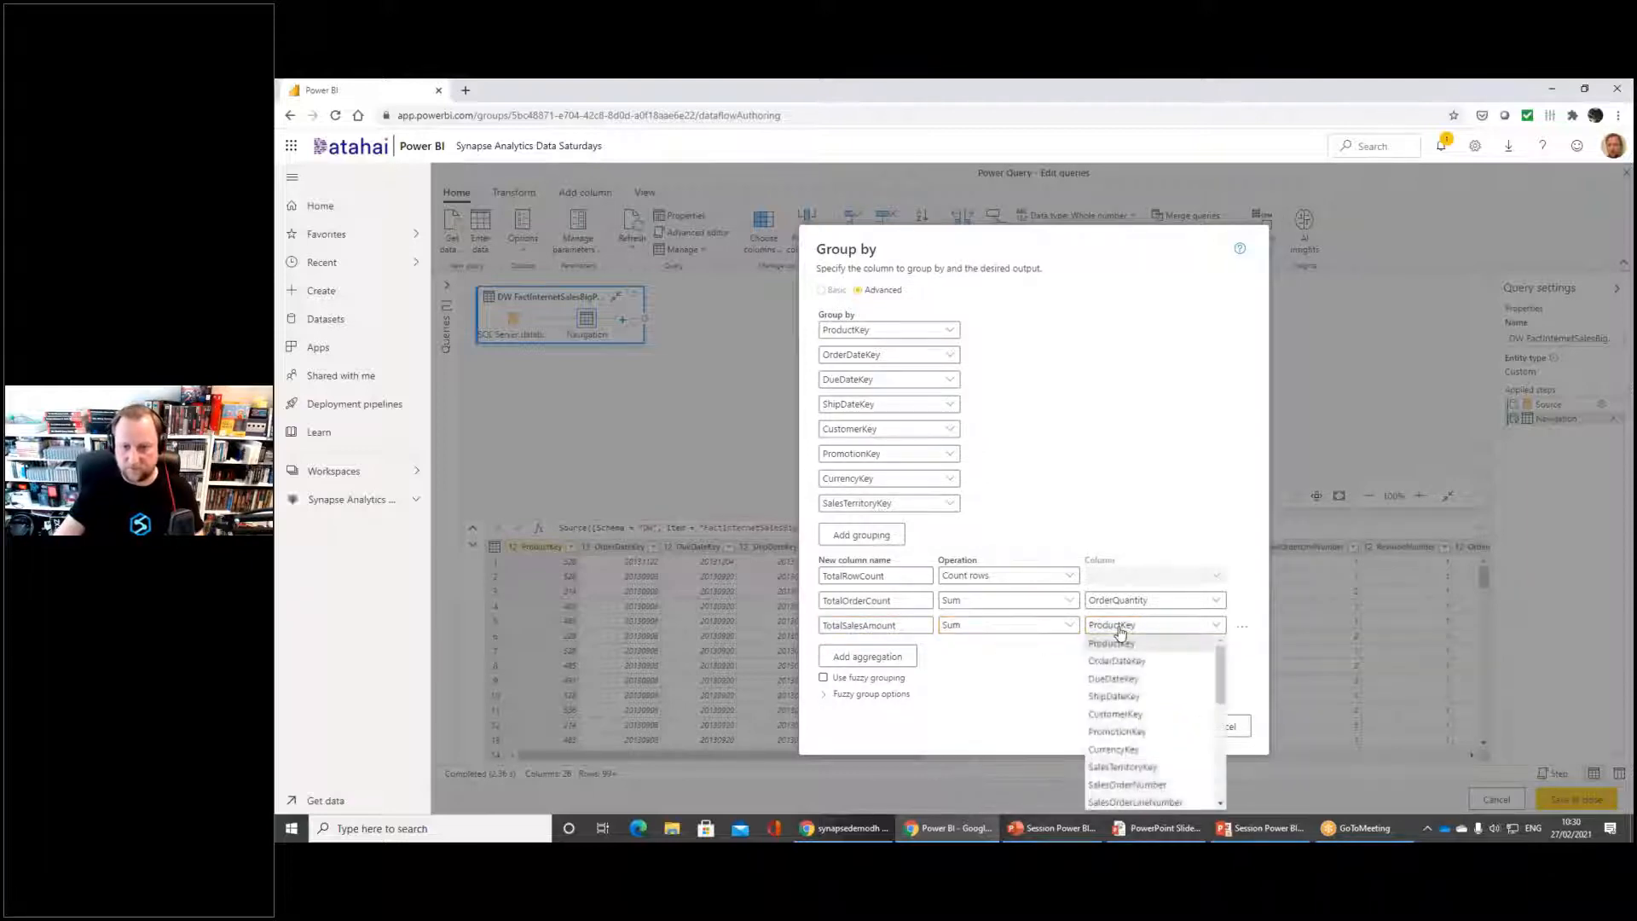
drag(1219, 656, 1217, 706)
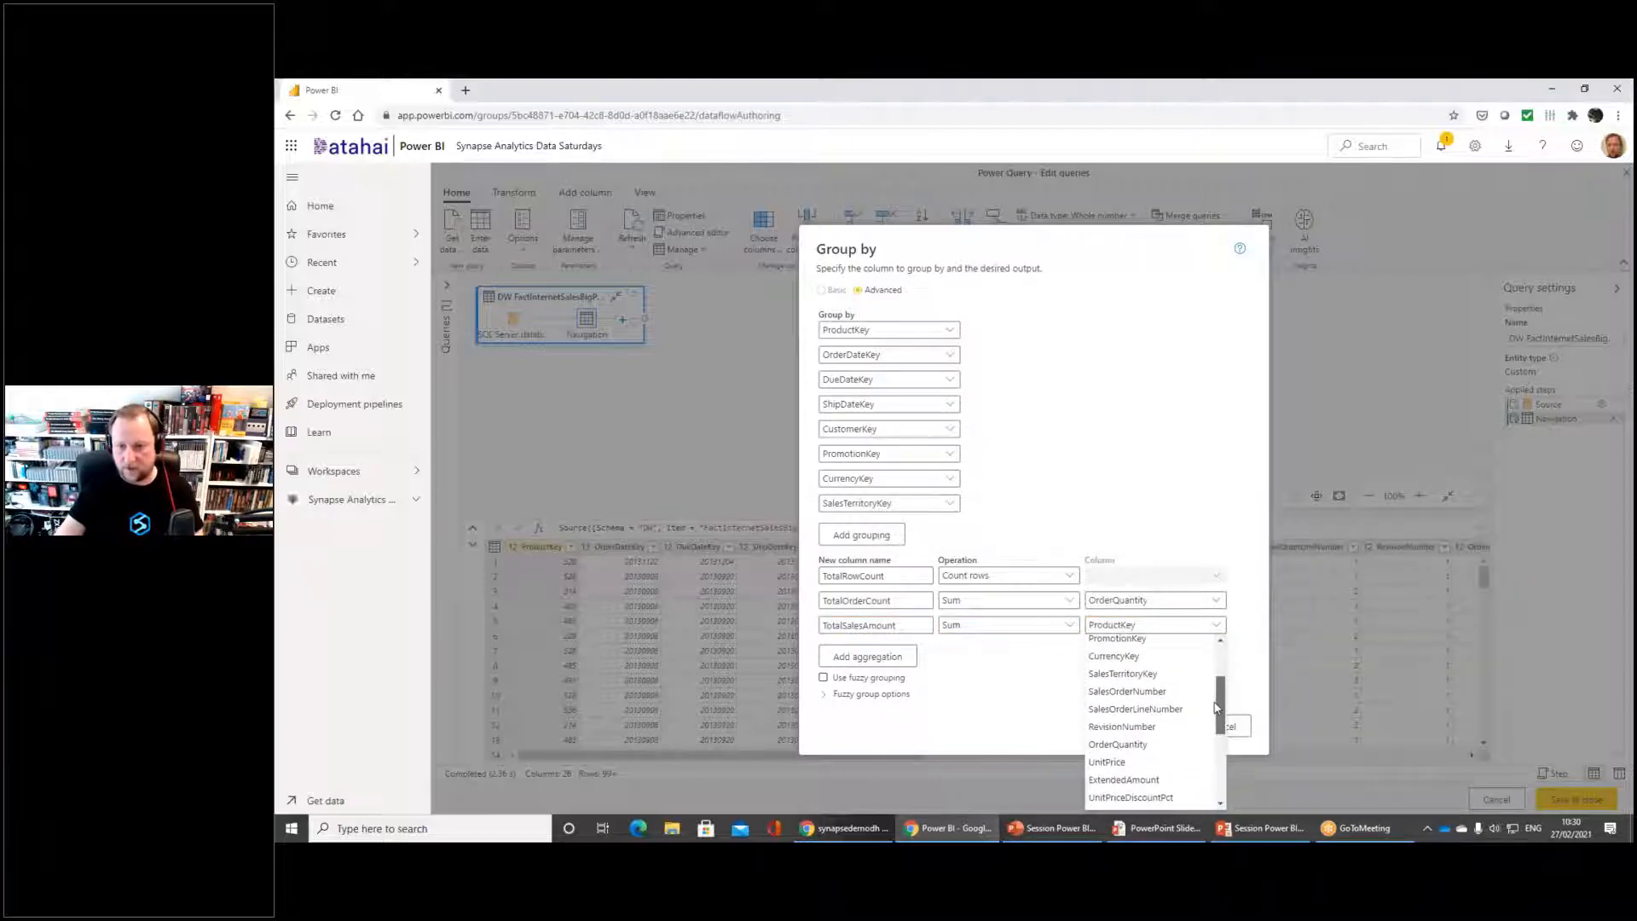
scroll(1134, 725, down, 3)
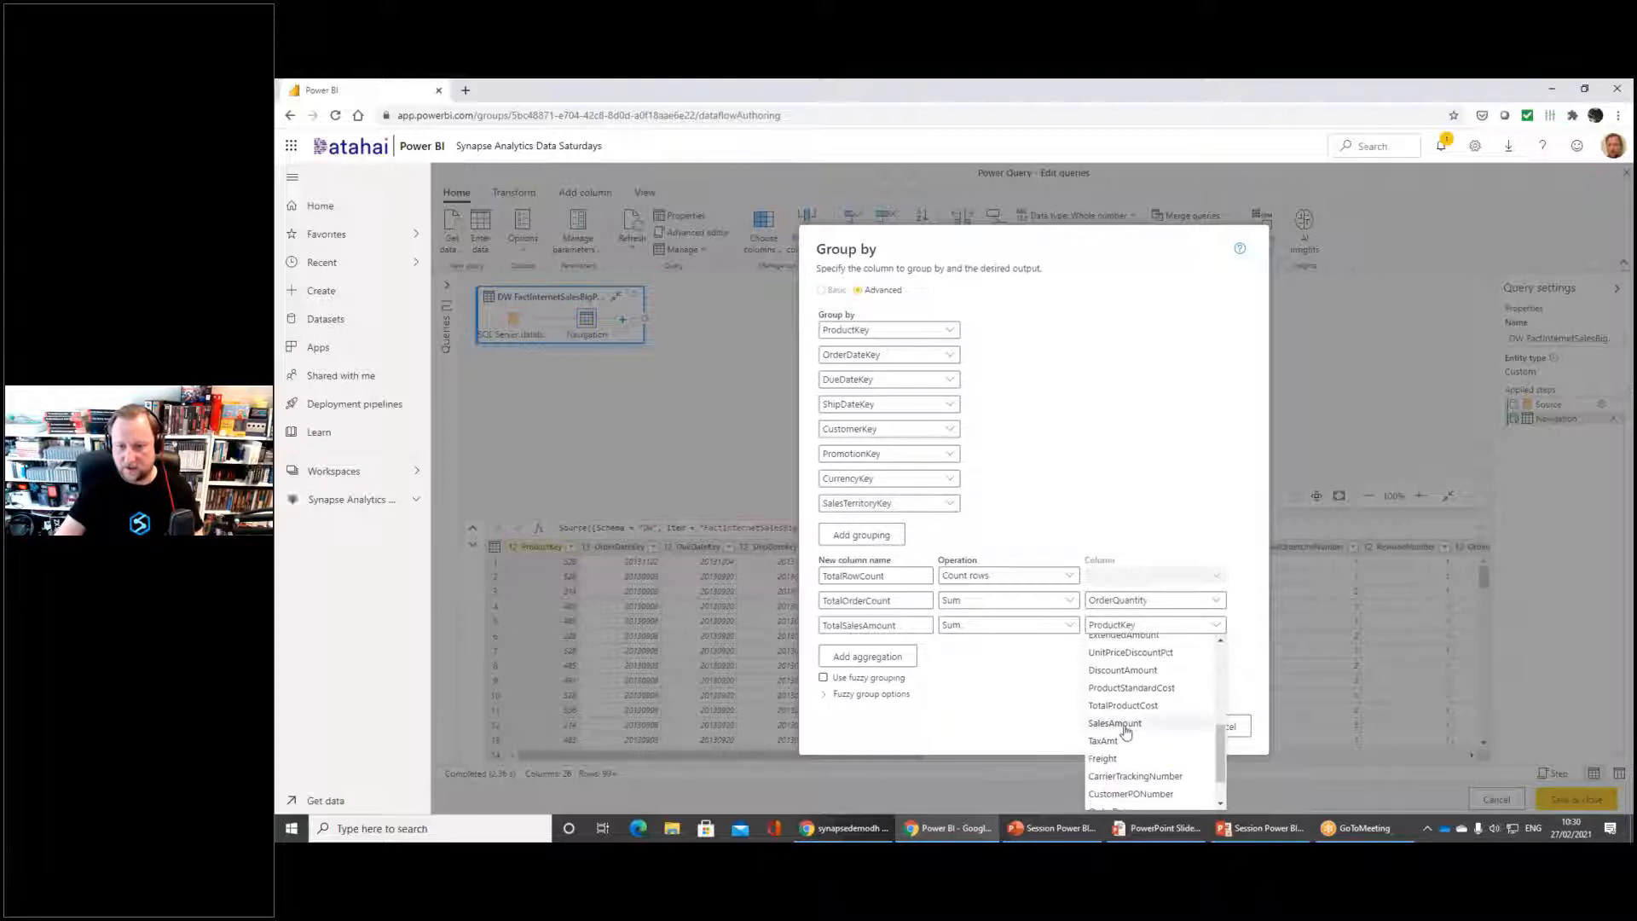
click(1116, 723)
click(1162, 726)
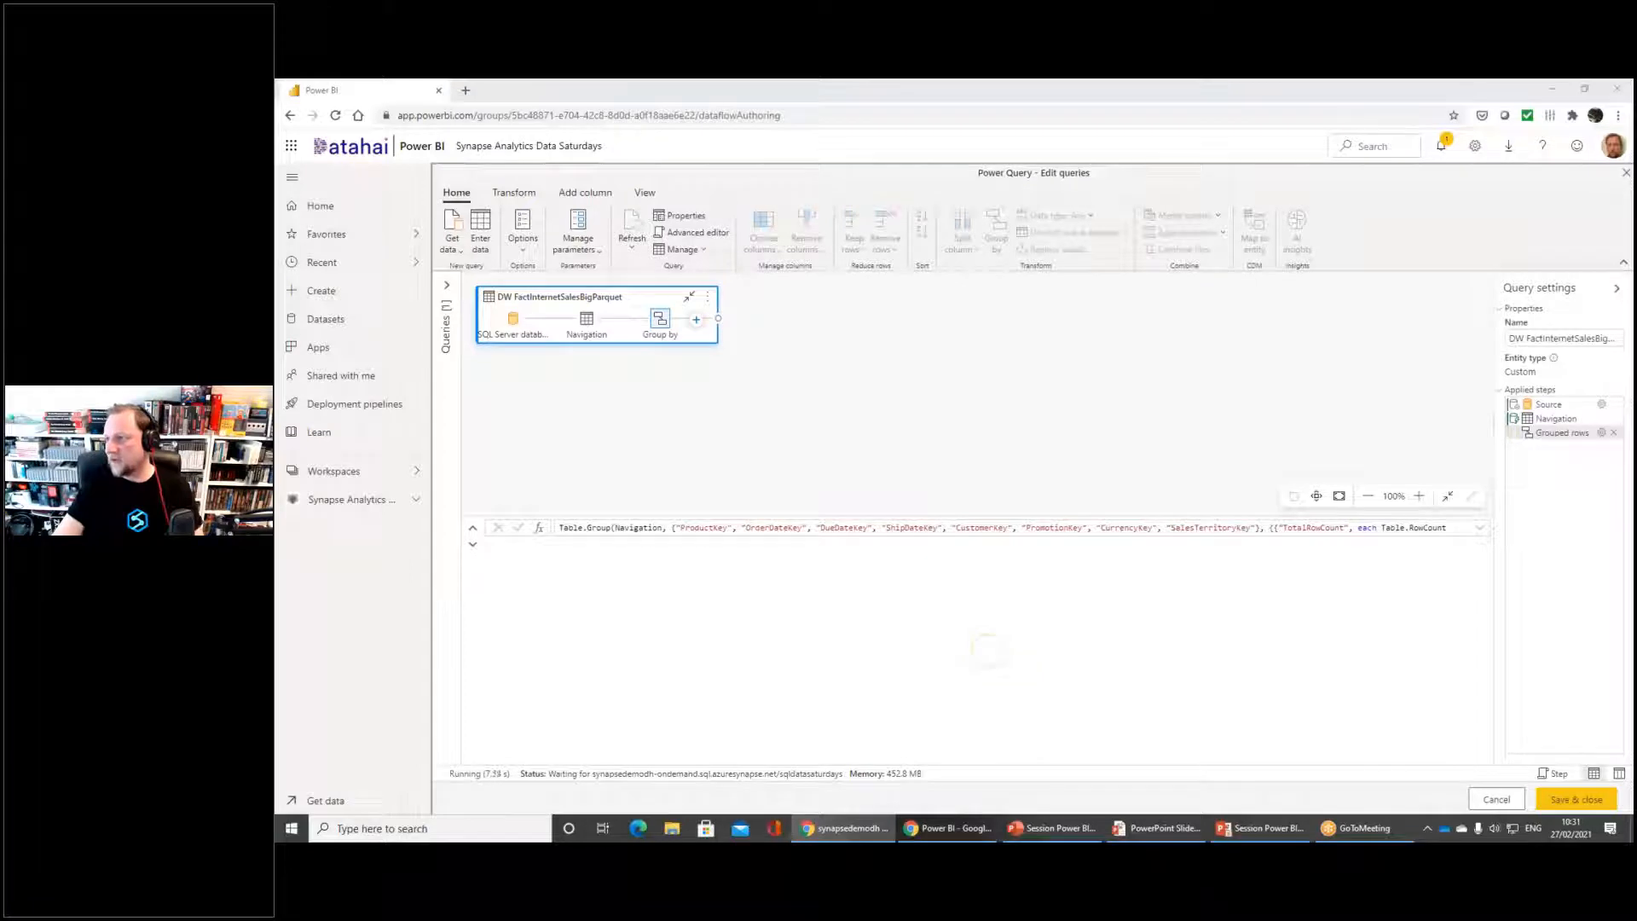
Step: Open Synapse Studio in a new browser tab
click(466, 90)
click(528, 115)
key(ctrl+v)
key(Return)
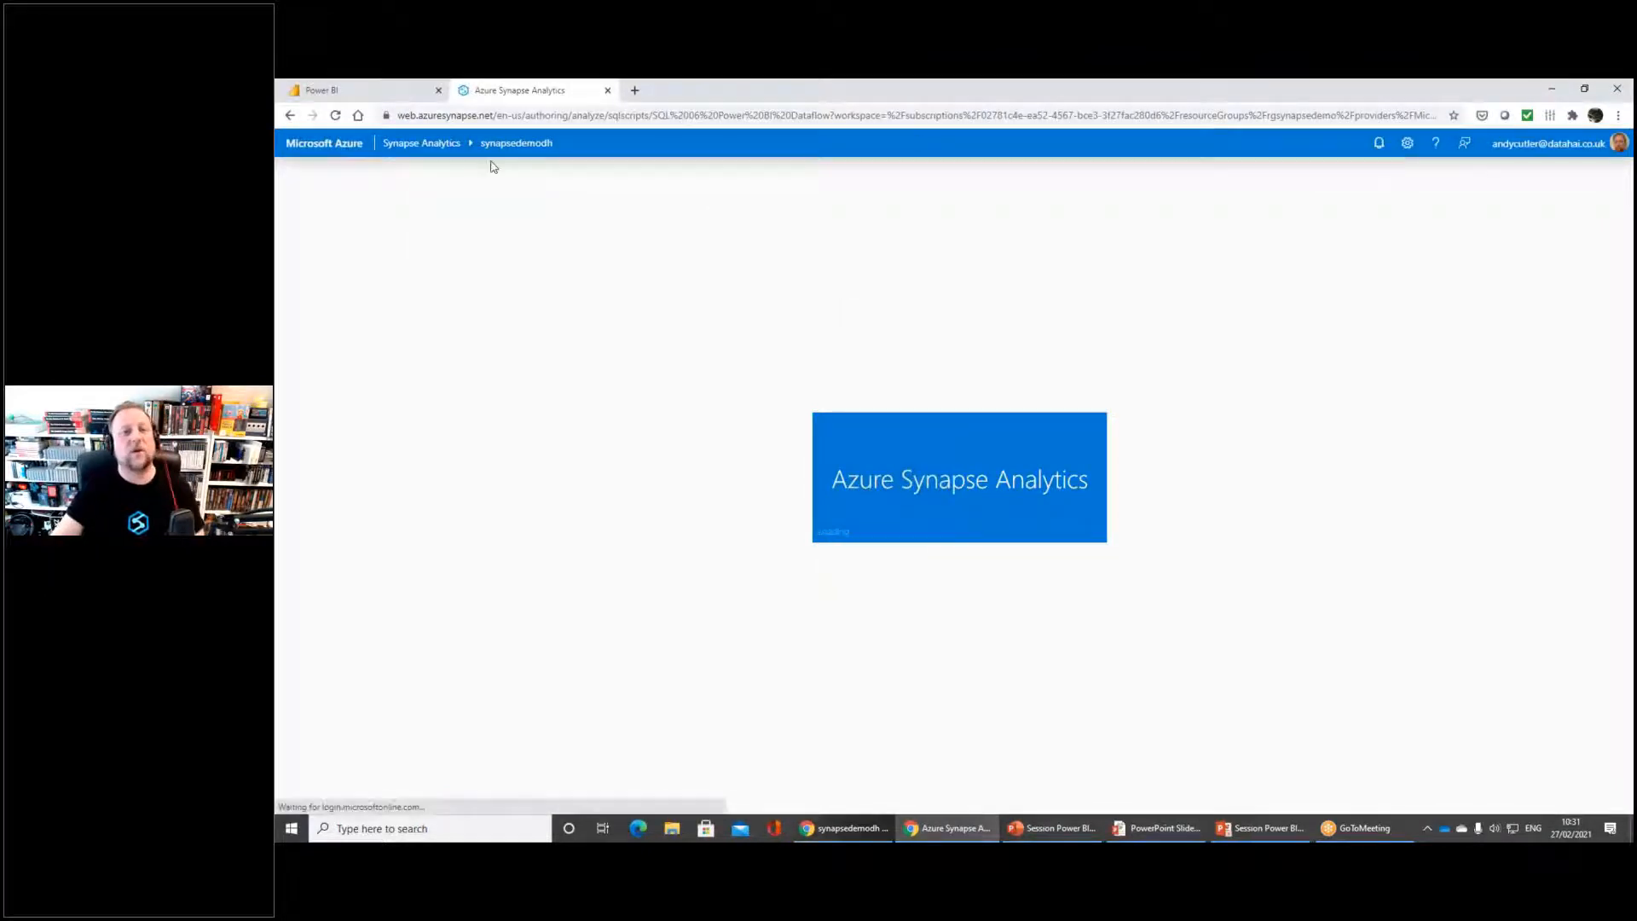
click(385, 96)
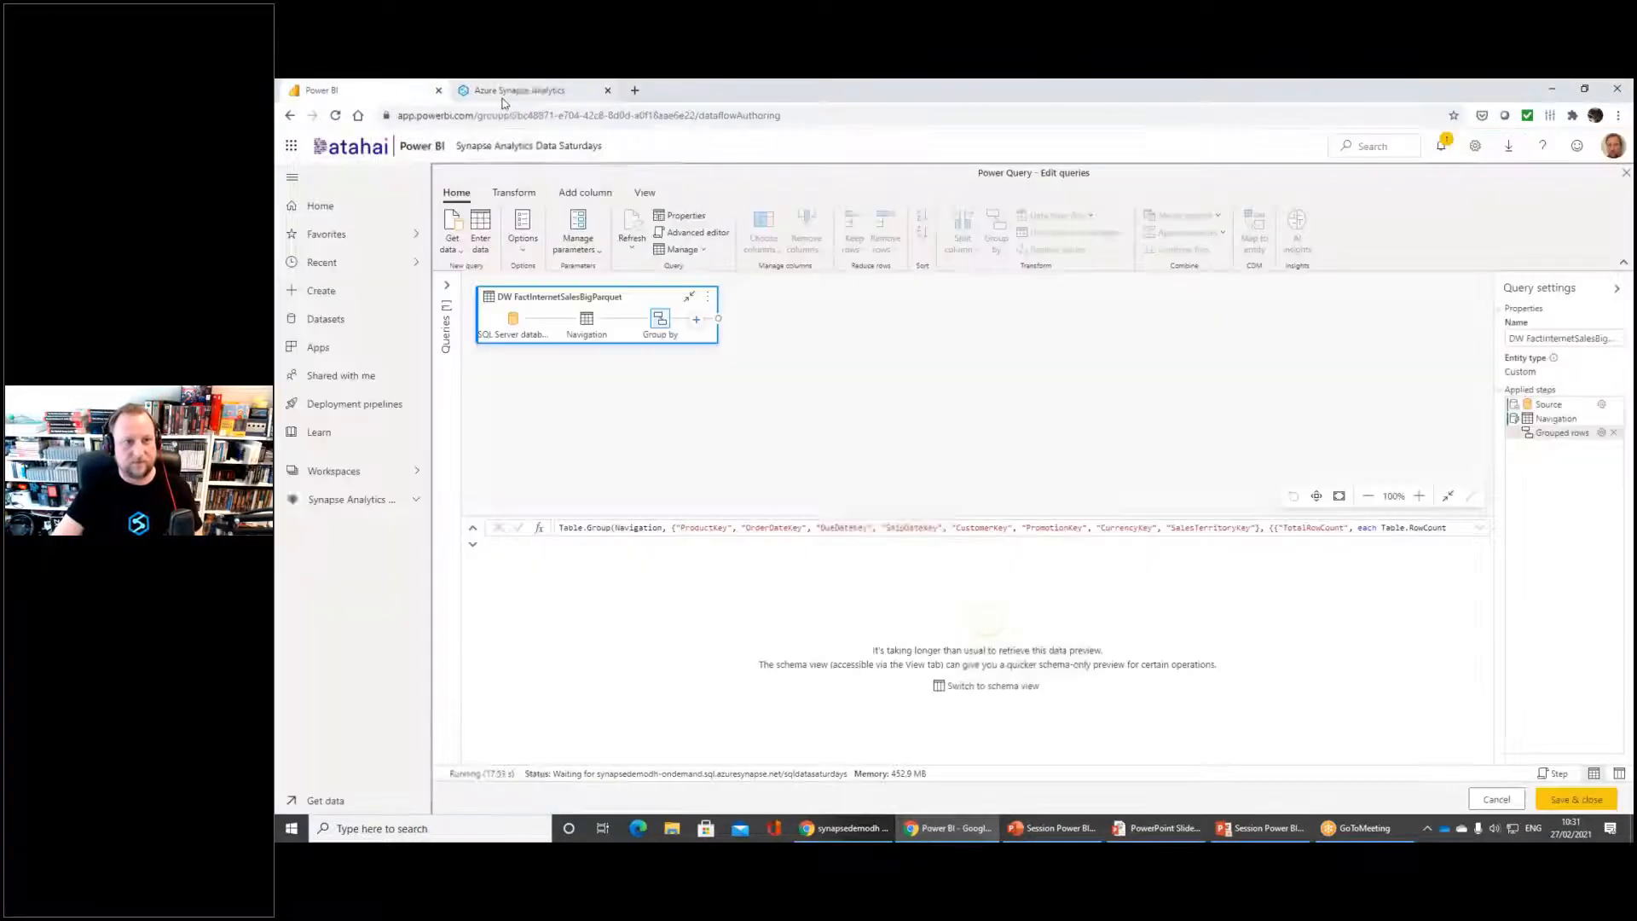
click(518, 92)
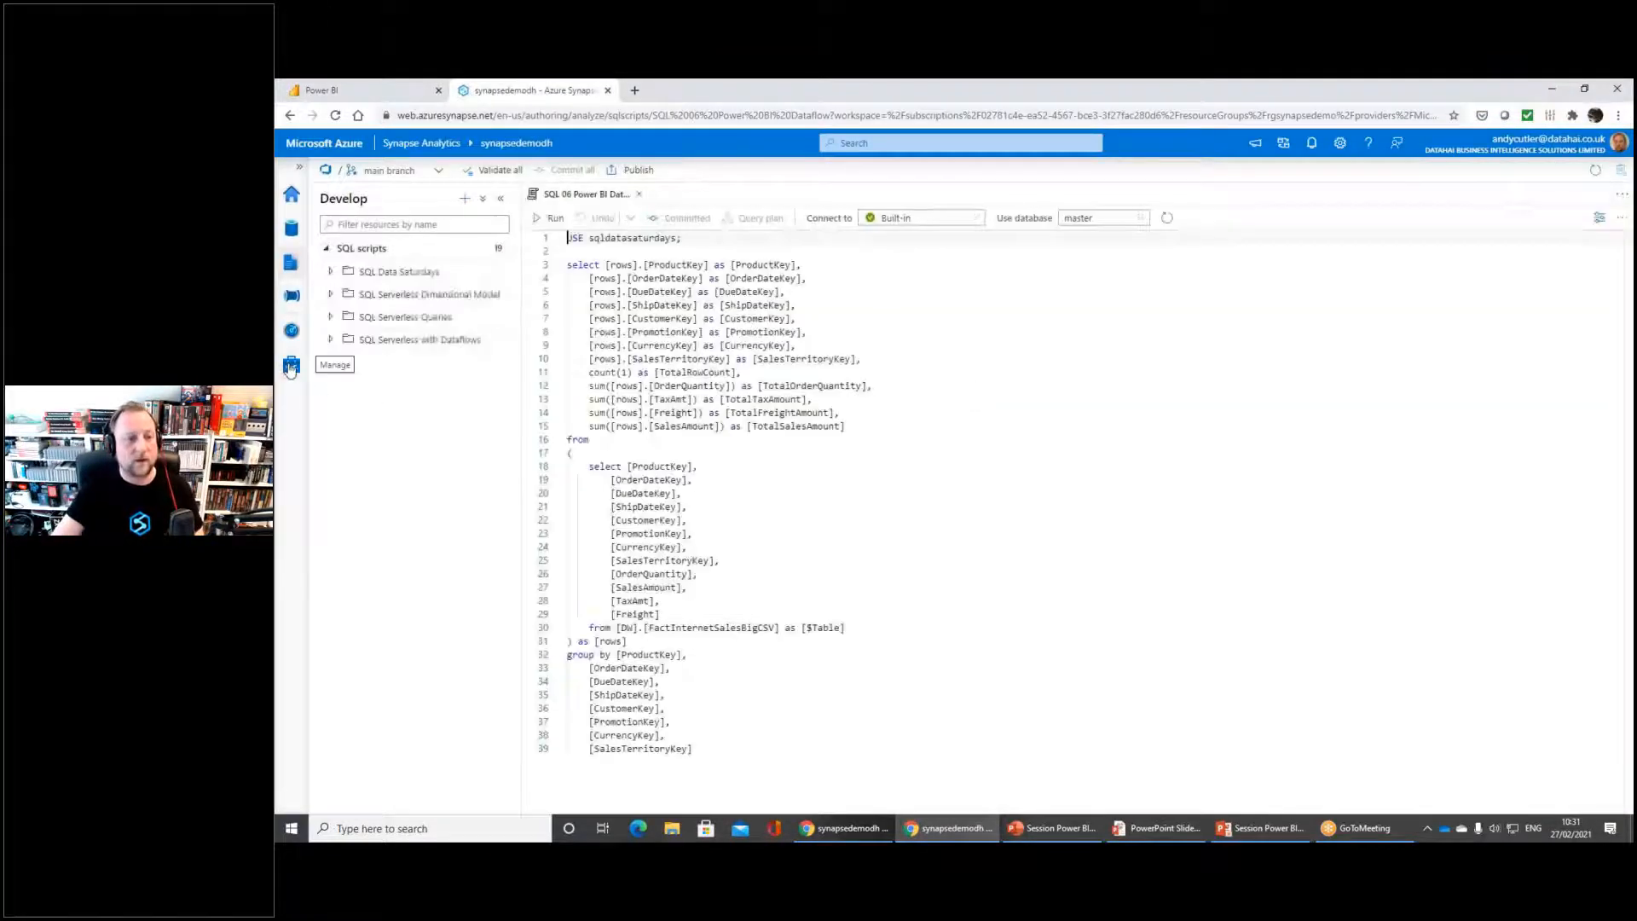
Step: View the latest serverless SQL request's GROUP BY query, then return to Power BI
click(291, 332)
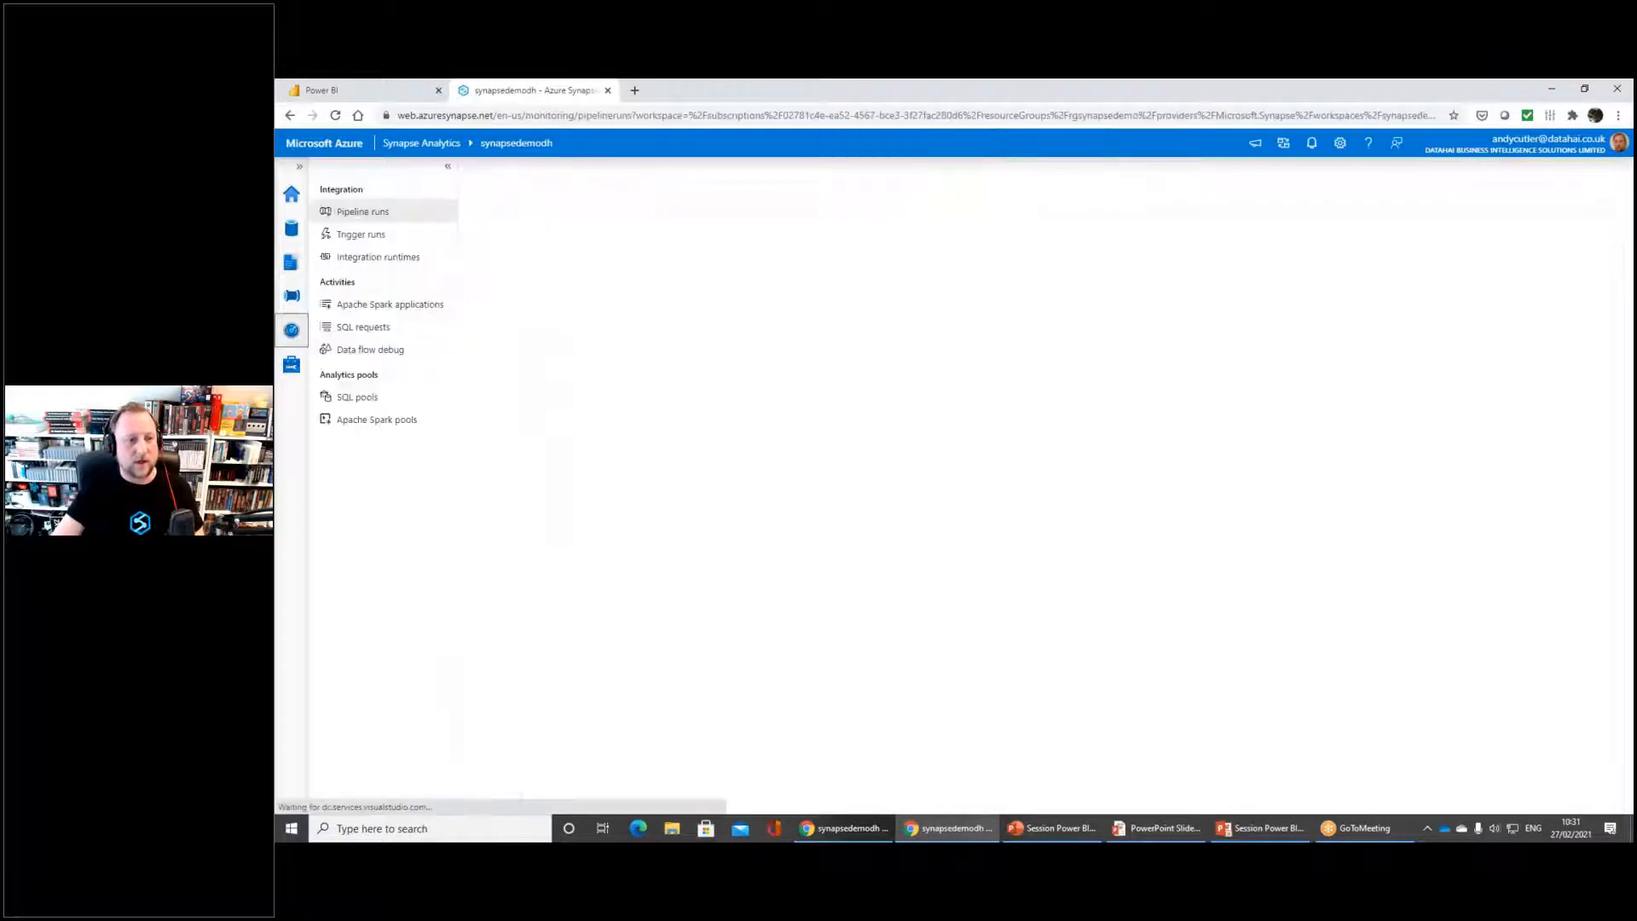
click(358, 328)
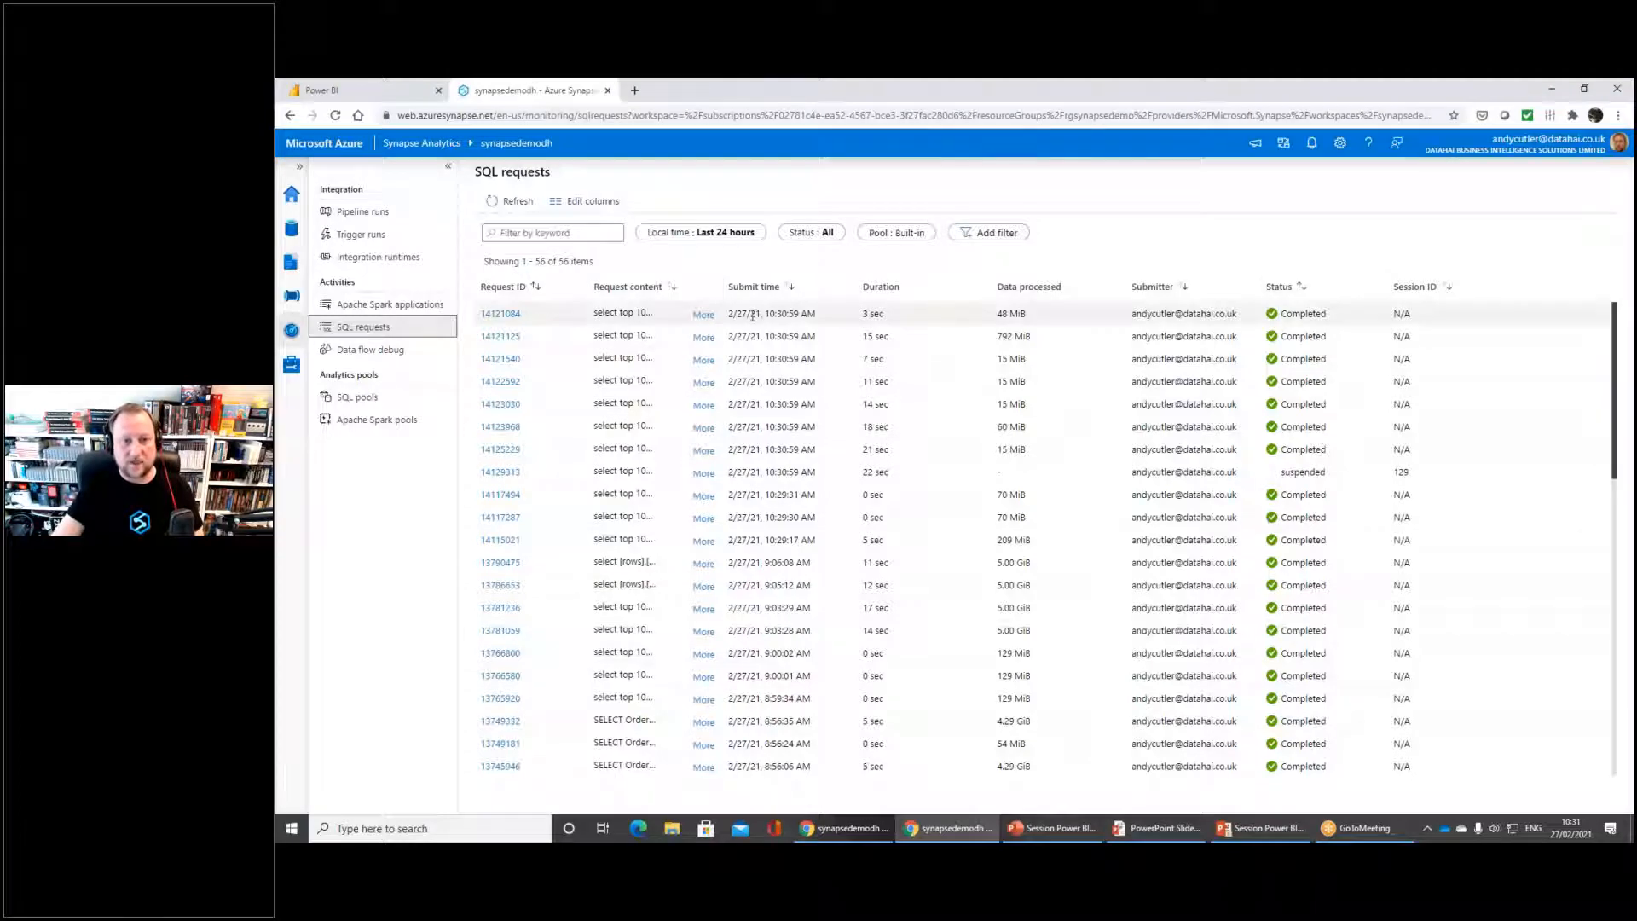
click(704, 314)
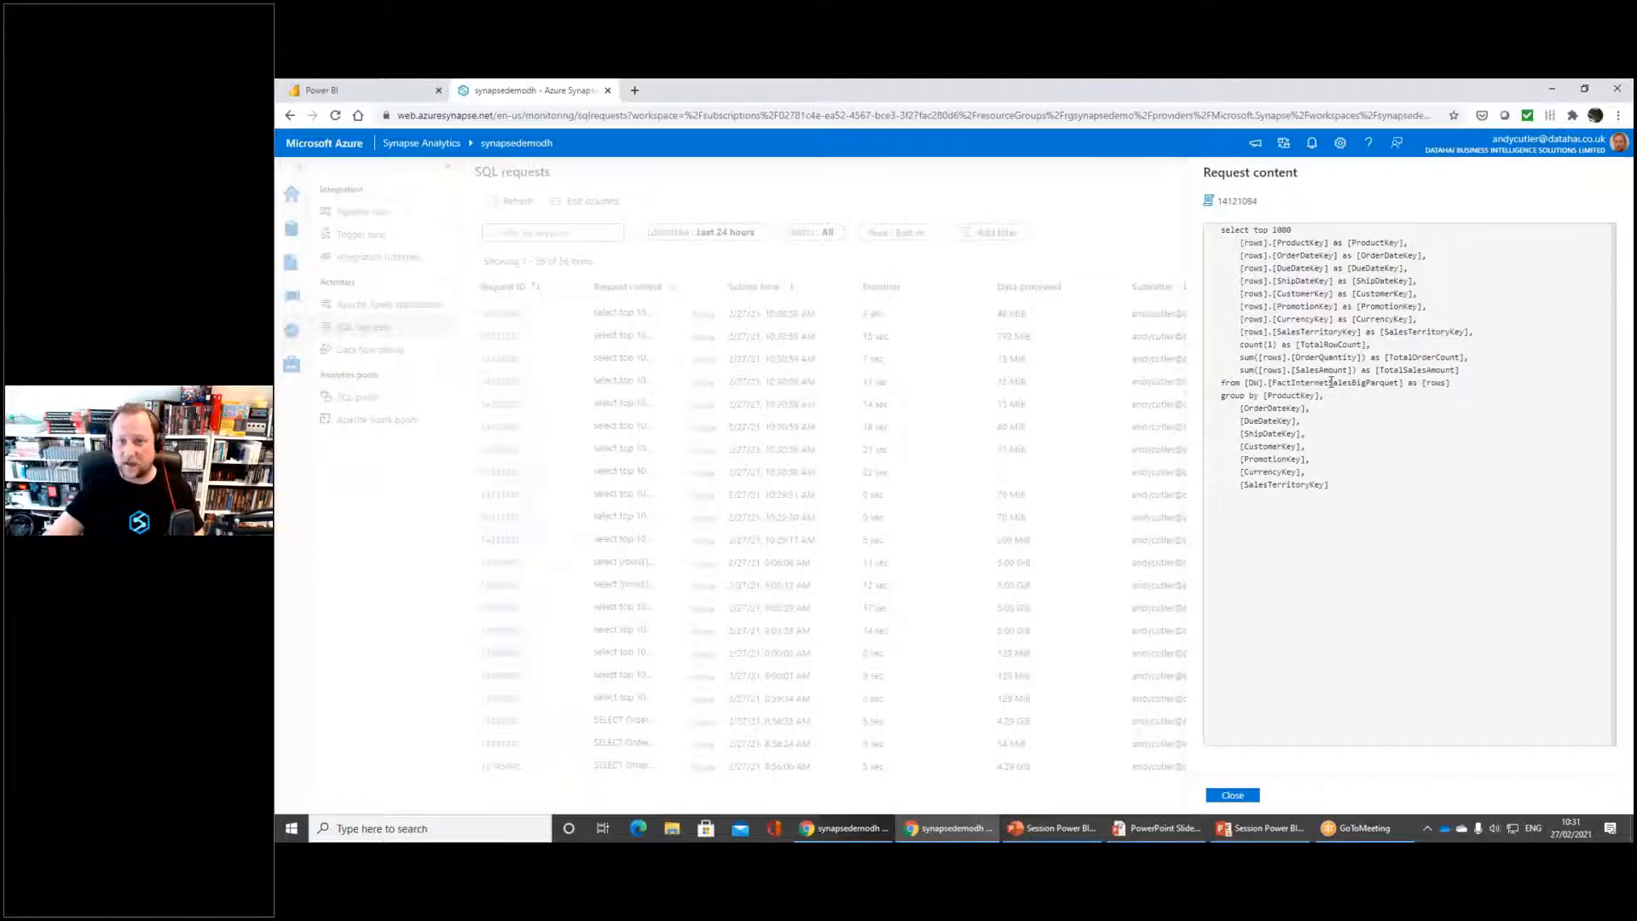
click(362, 91)
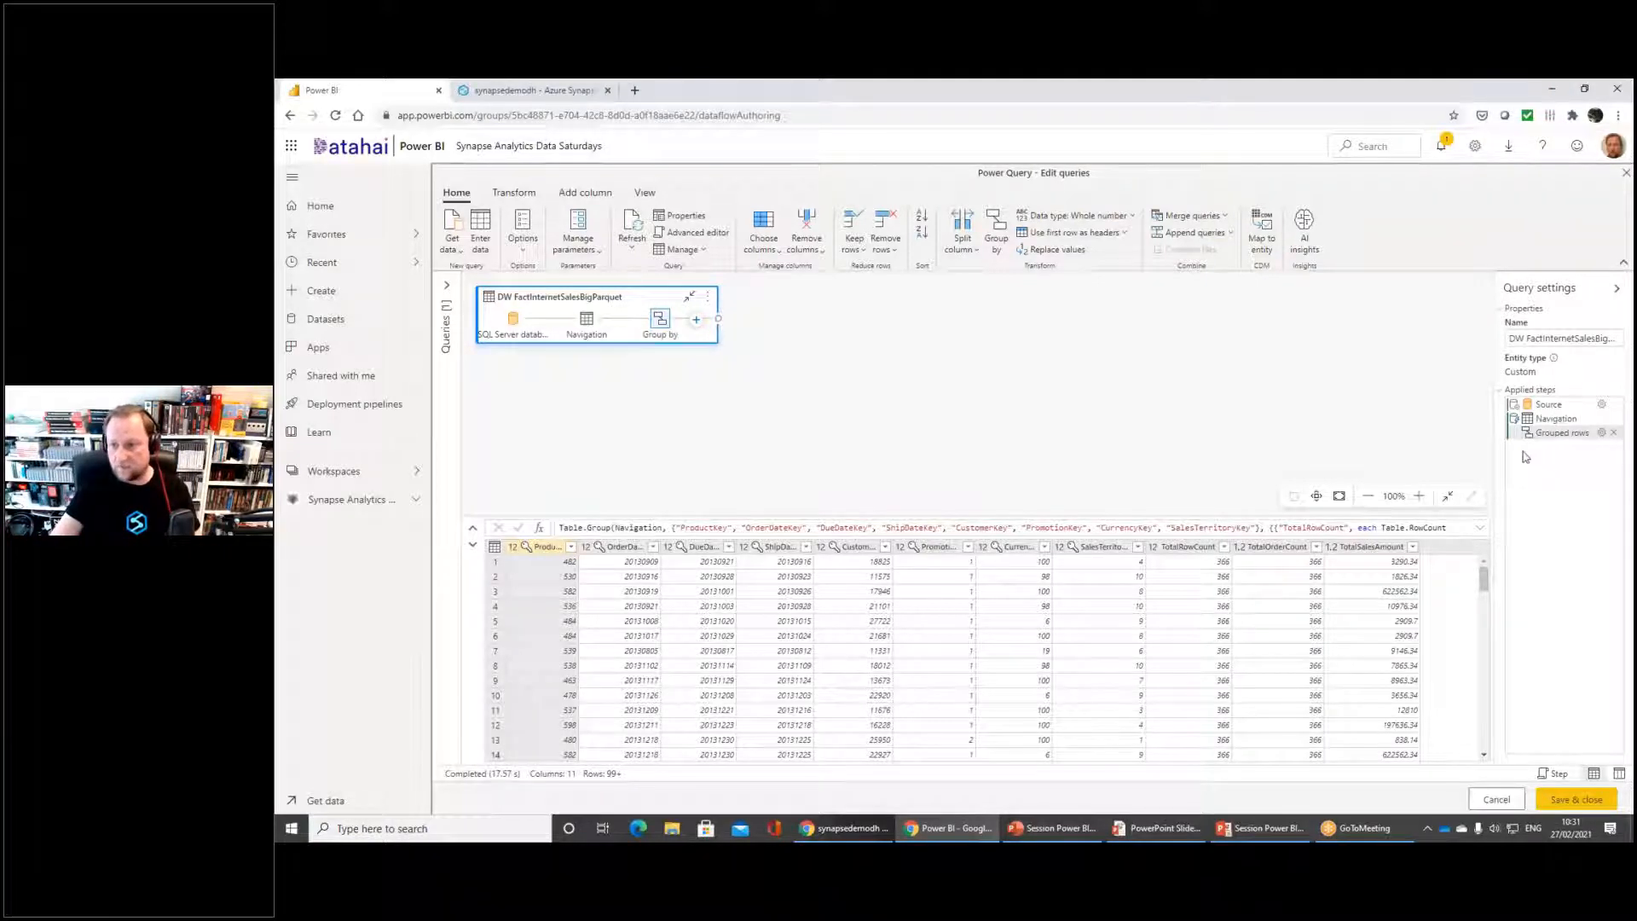
mouse_move(1512, 420)
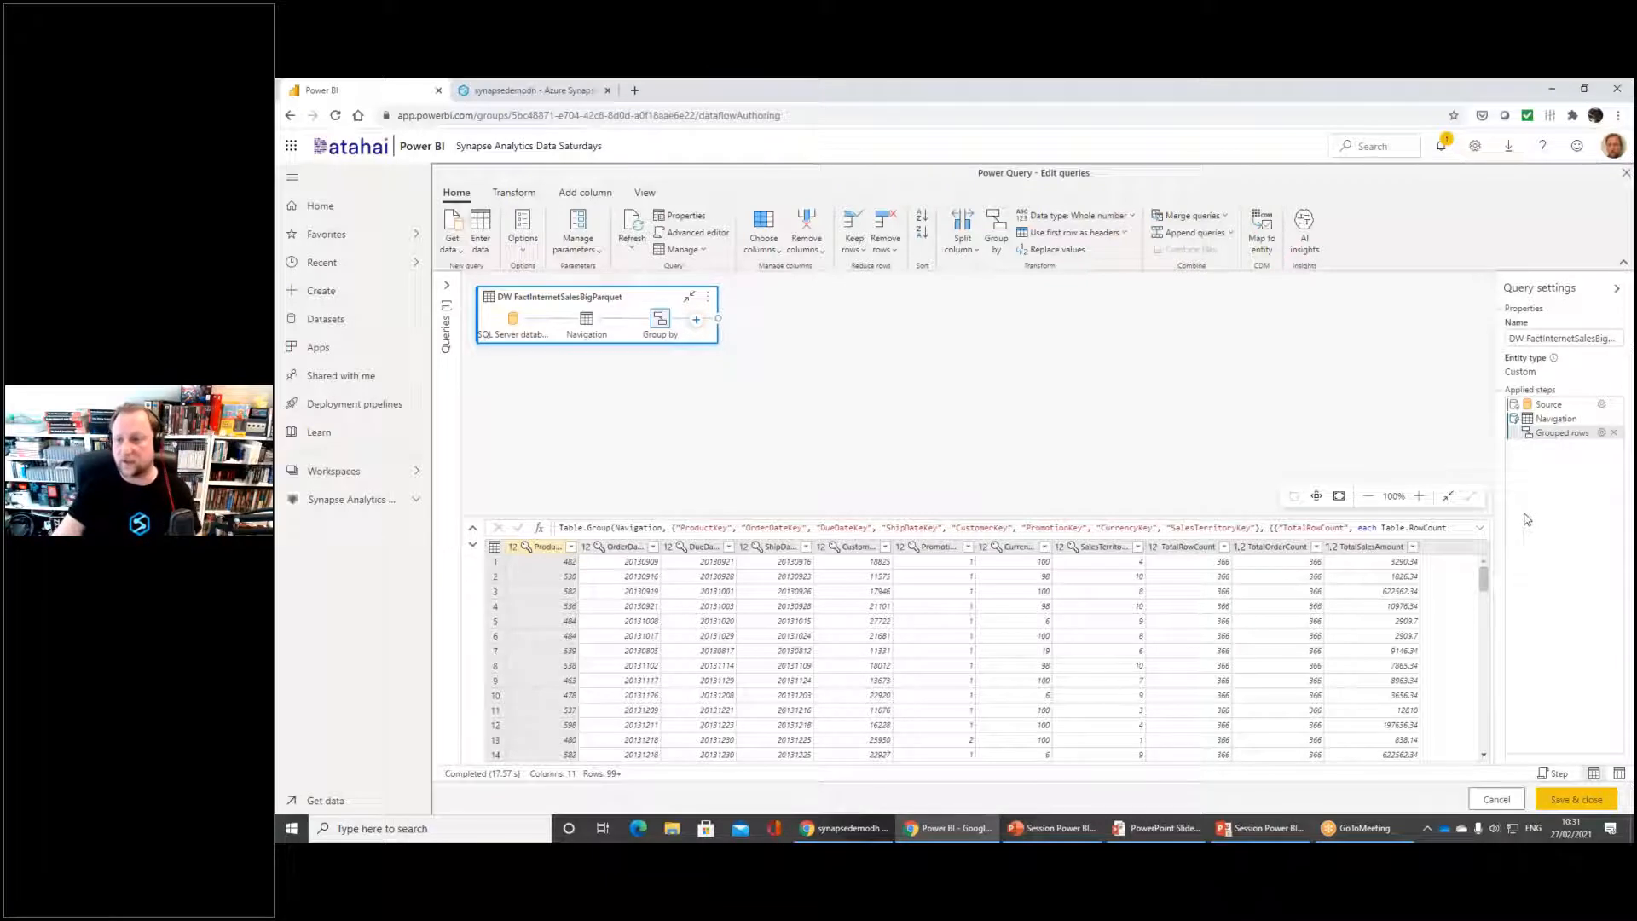
right_click(1557, 436)
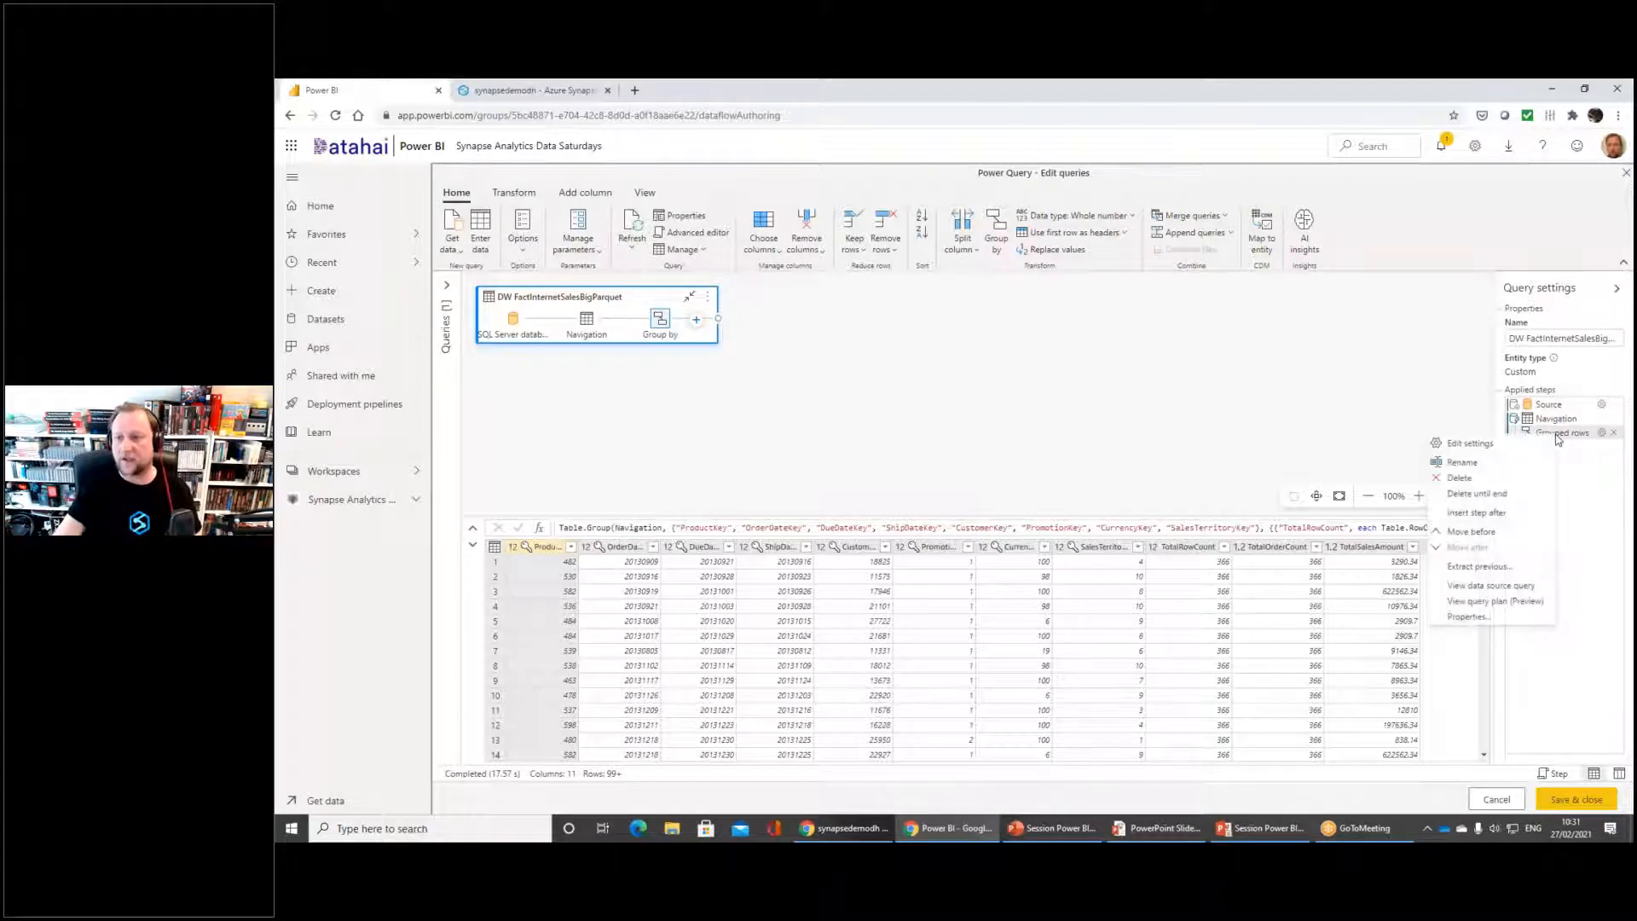
click(1494, 587)
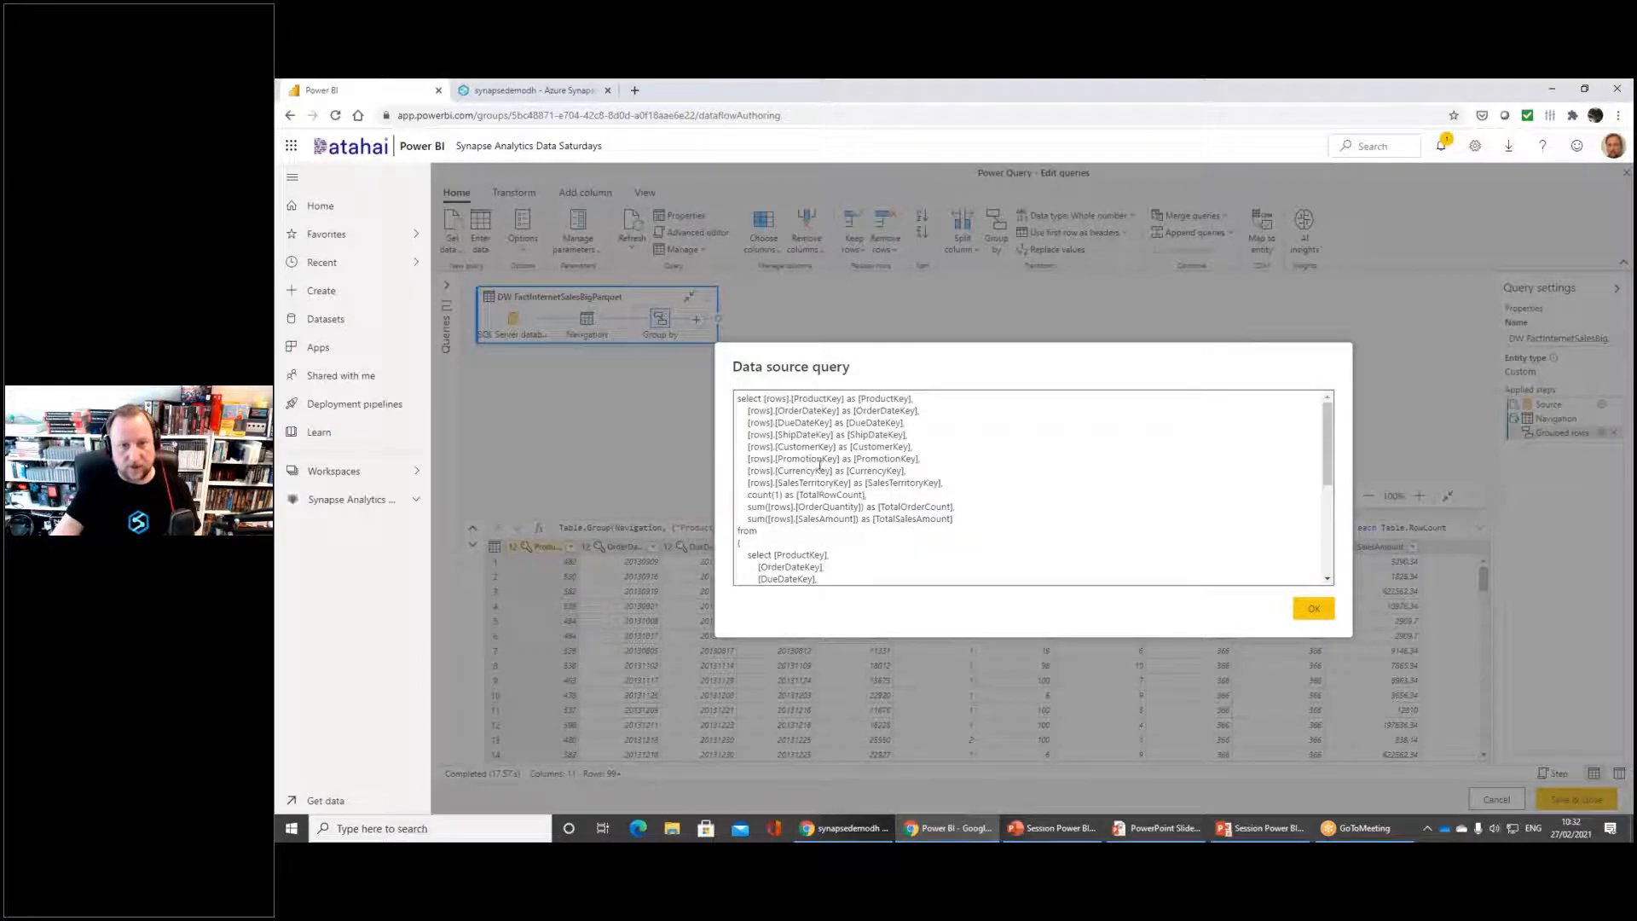
drag(747, 507, 945, 528)
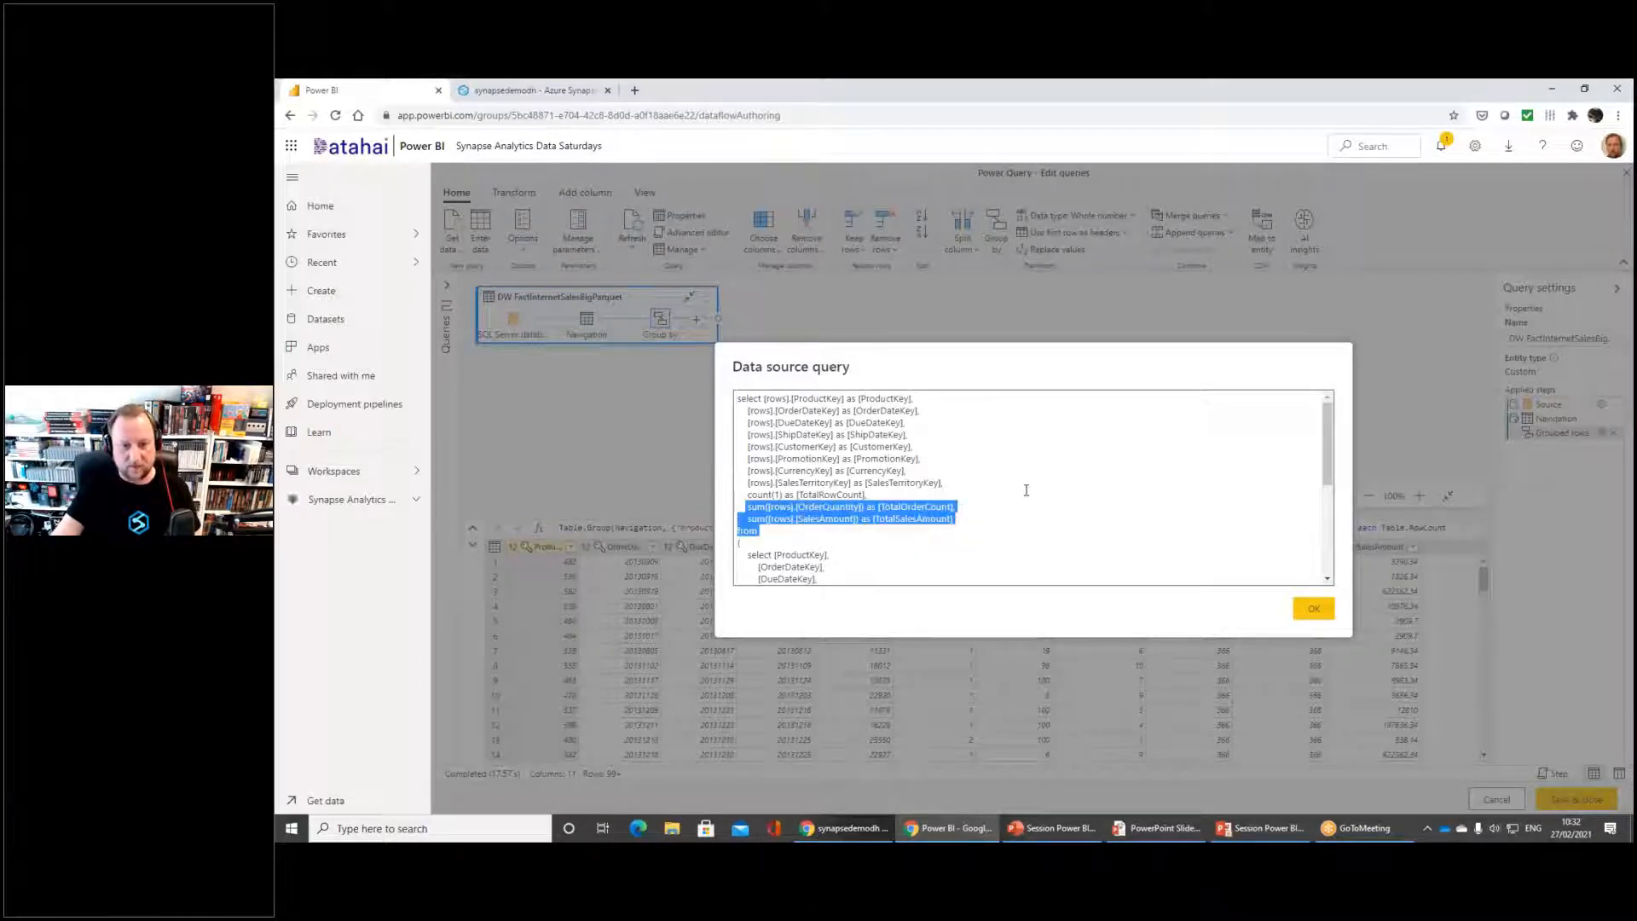
scroll(1026, 494, down, 3)
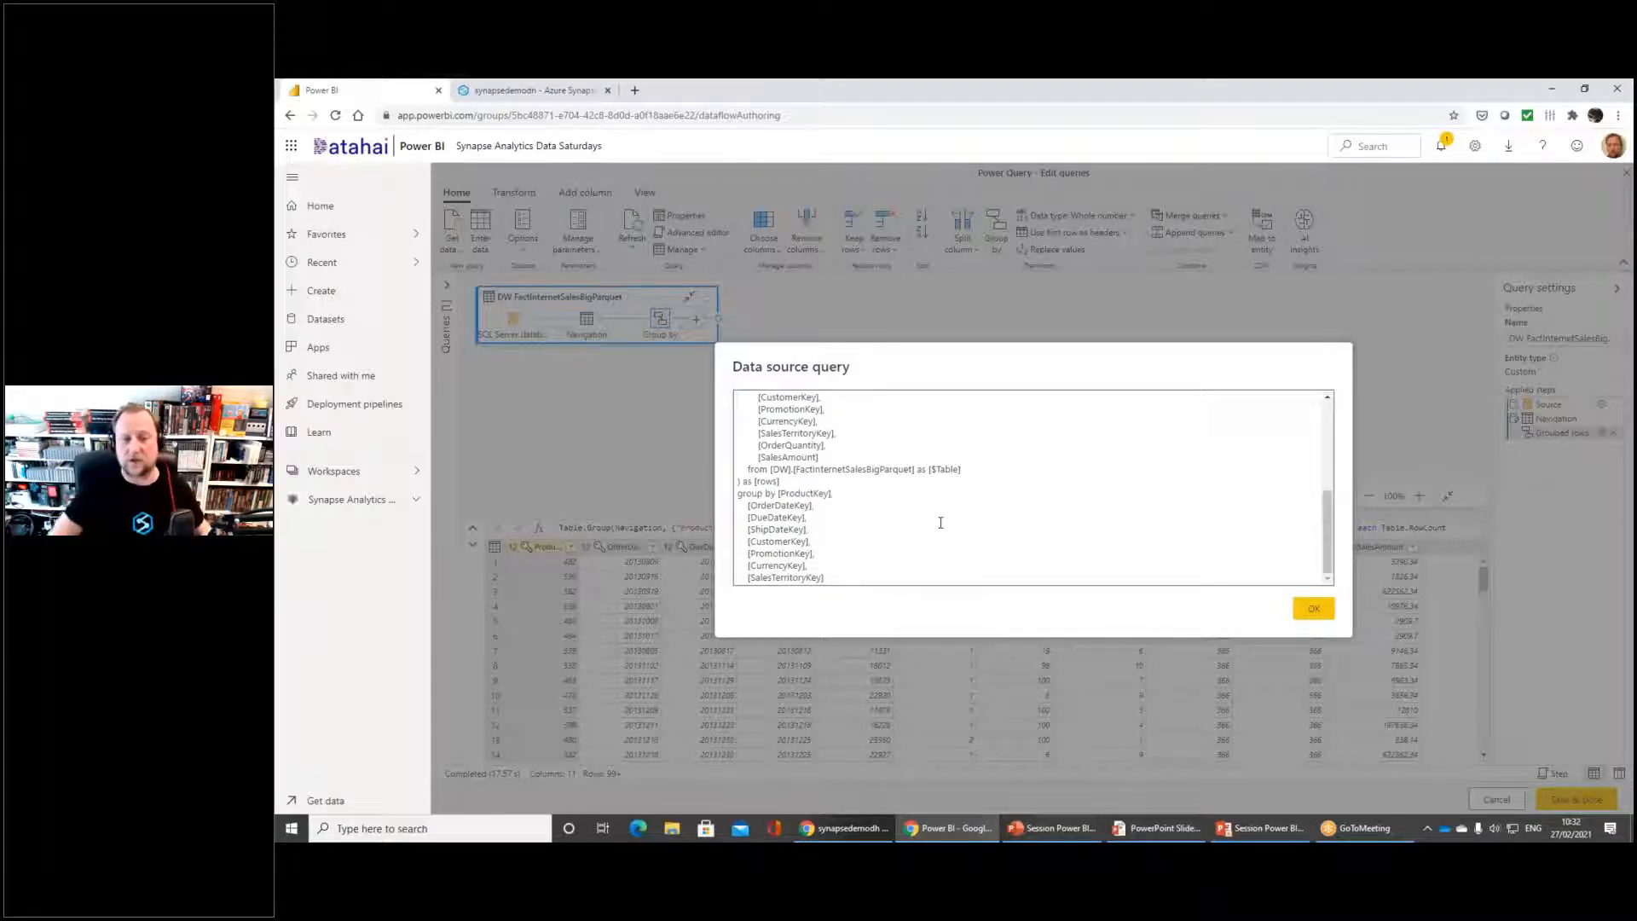
scroll(1042, 502, up, 5)
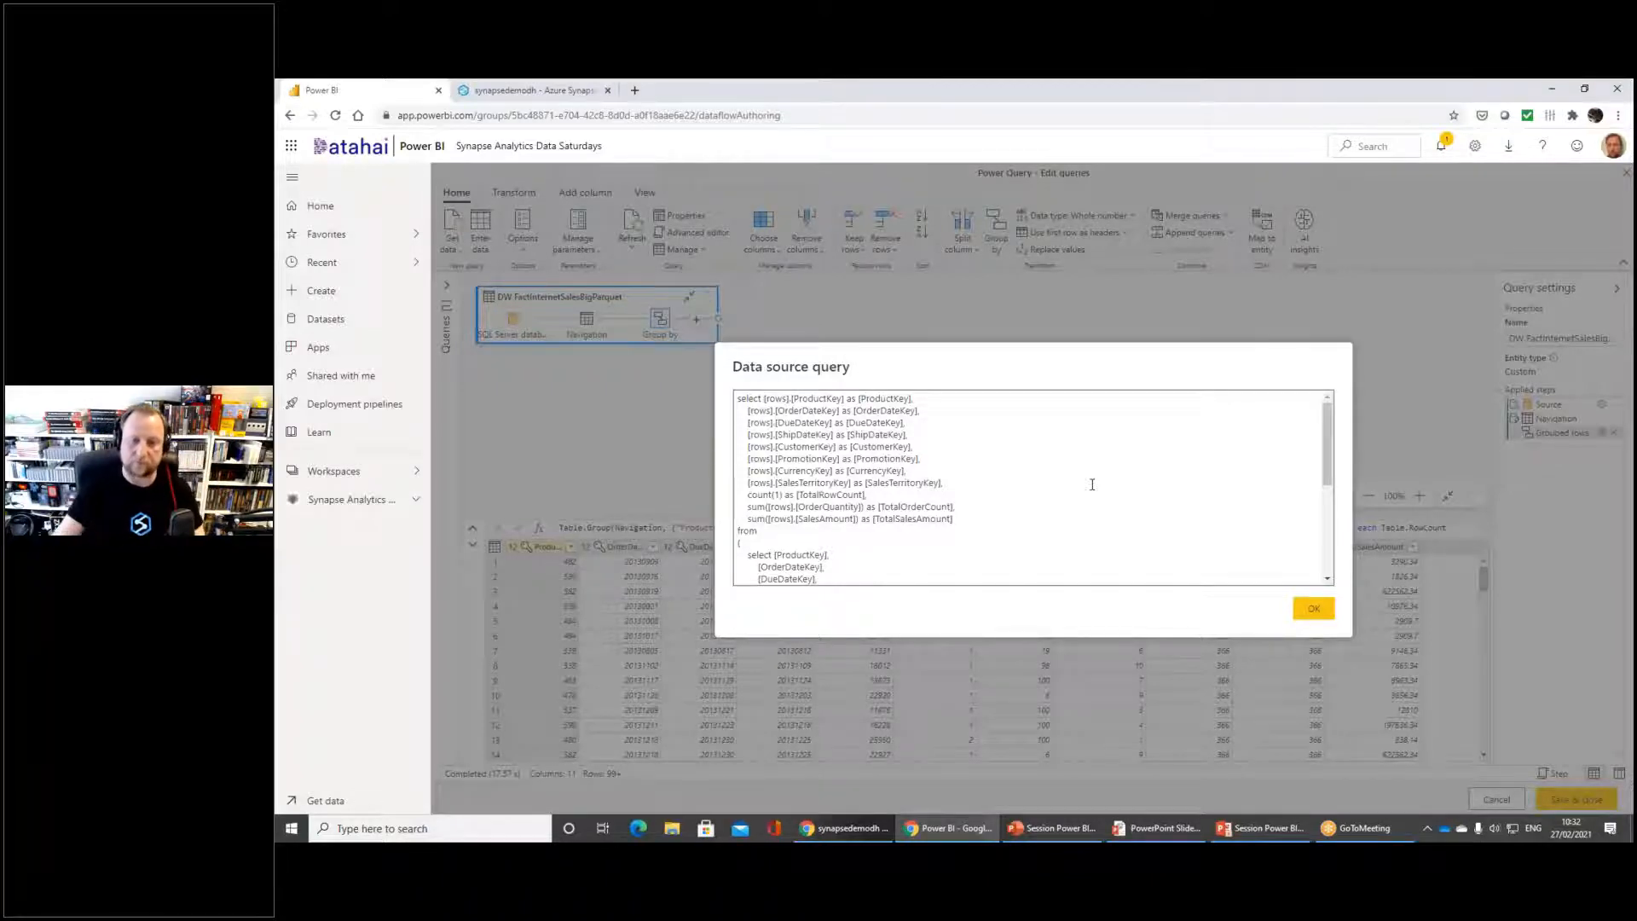
click(1310, 610)
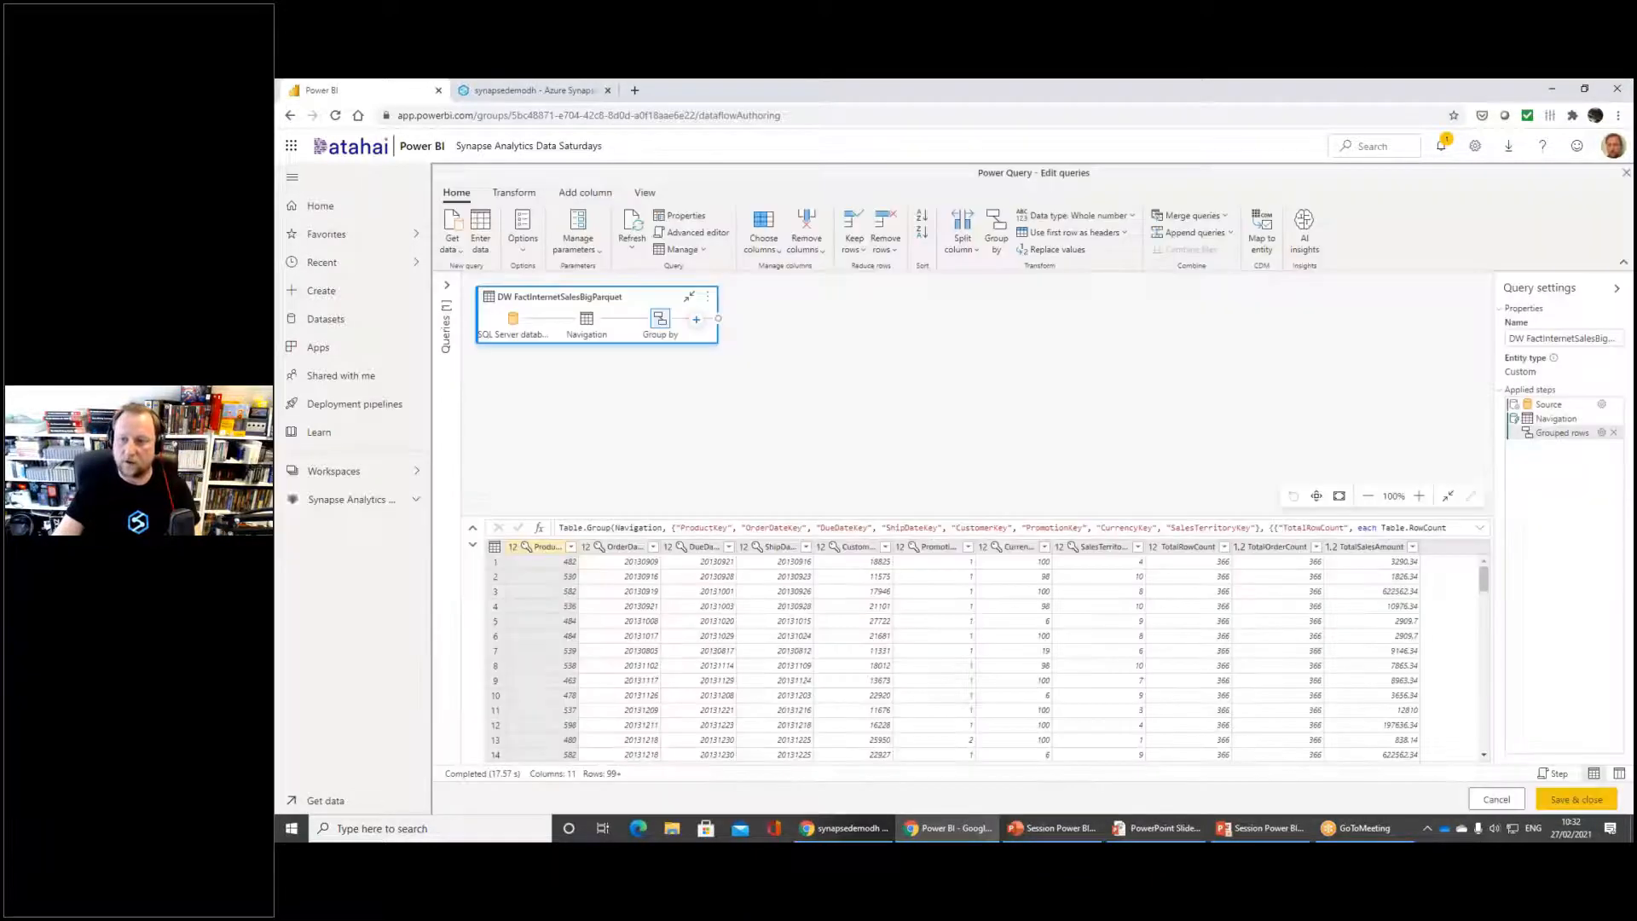
Step: Save the dataflow as 'Data Saturdays Internet Sales'
click(1586, 800)
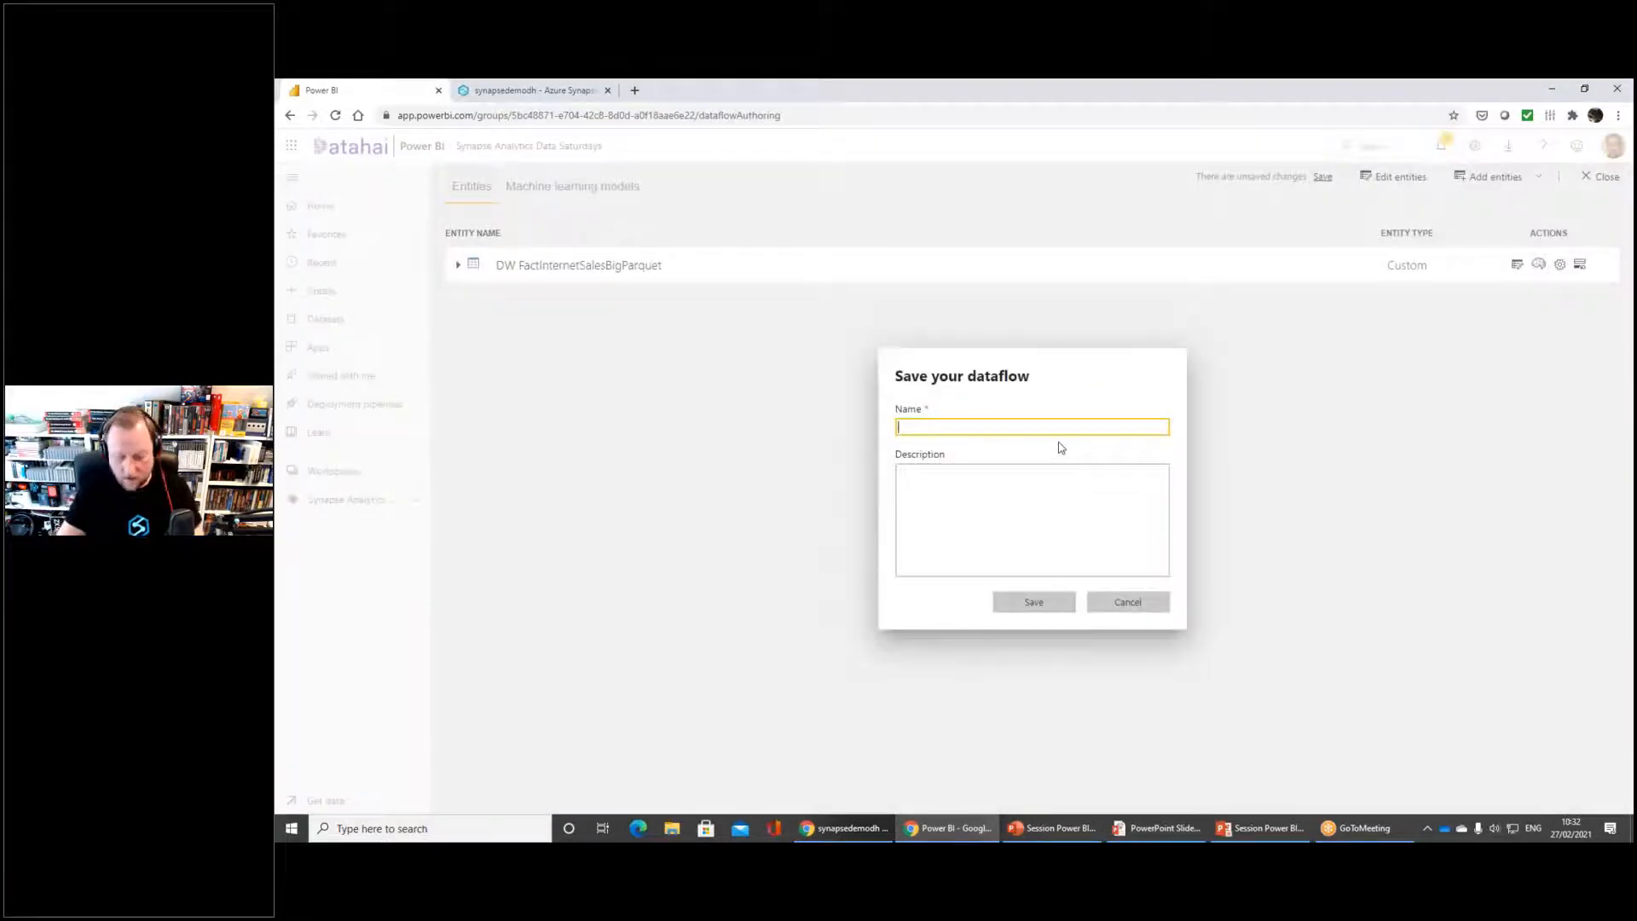
text(Data Sa)
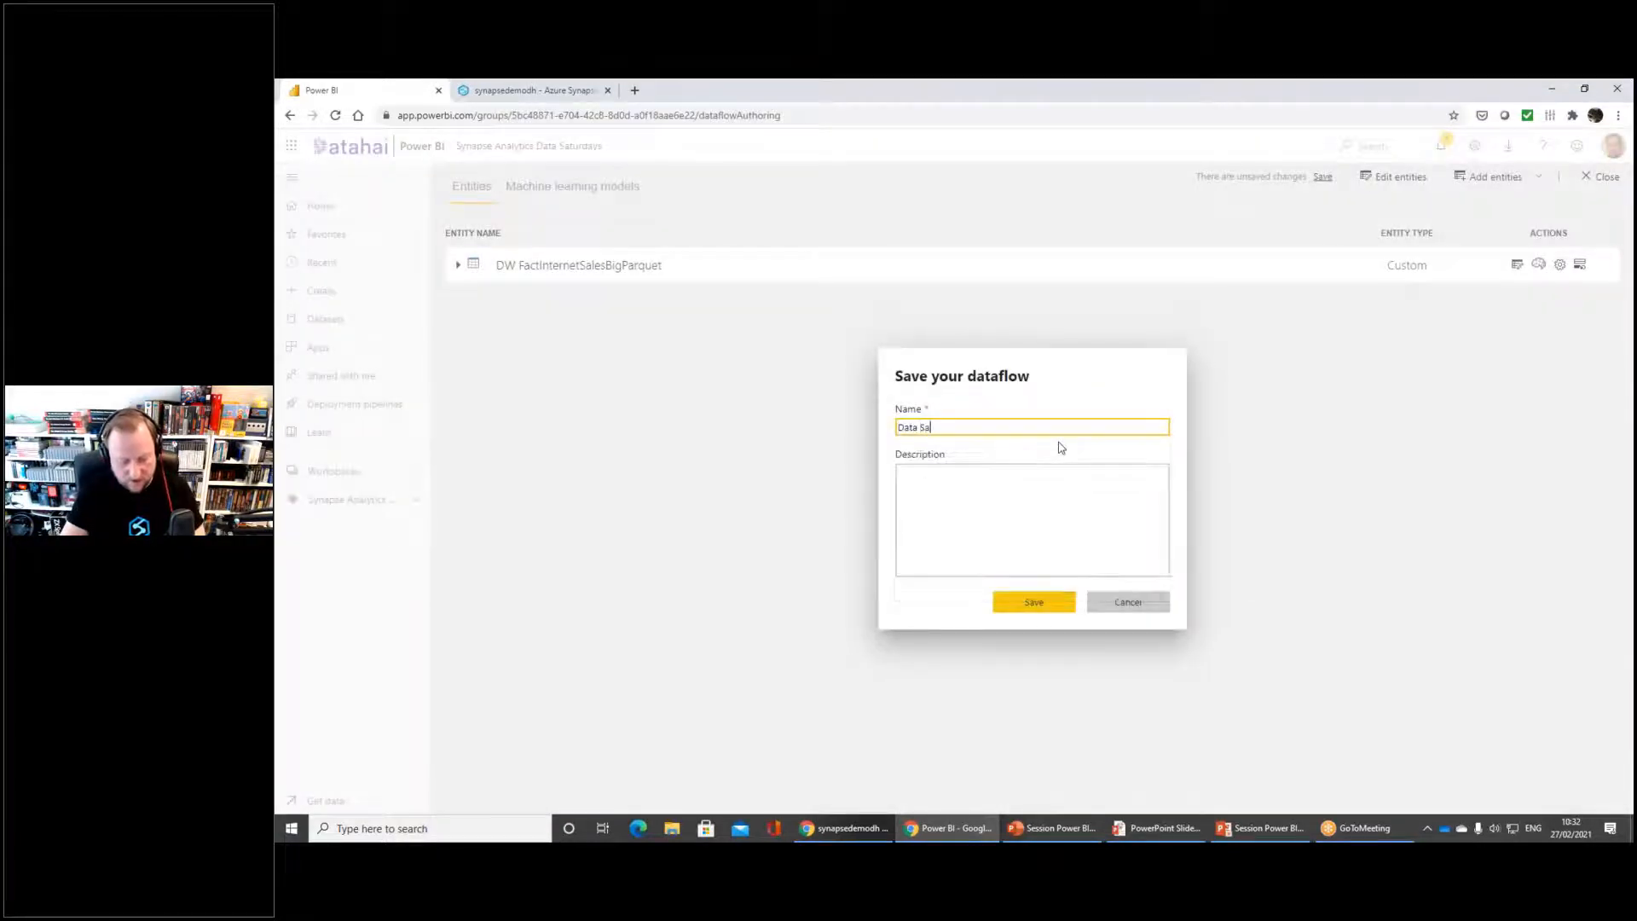
text(turdda)
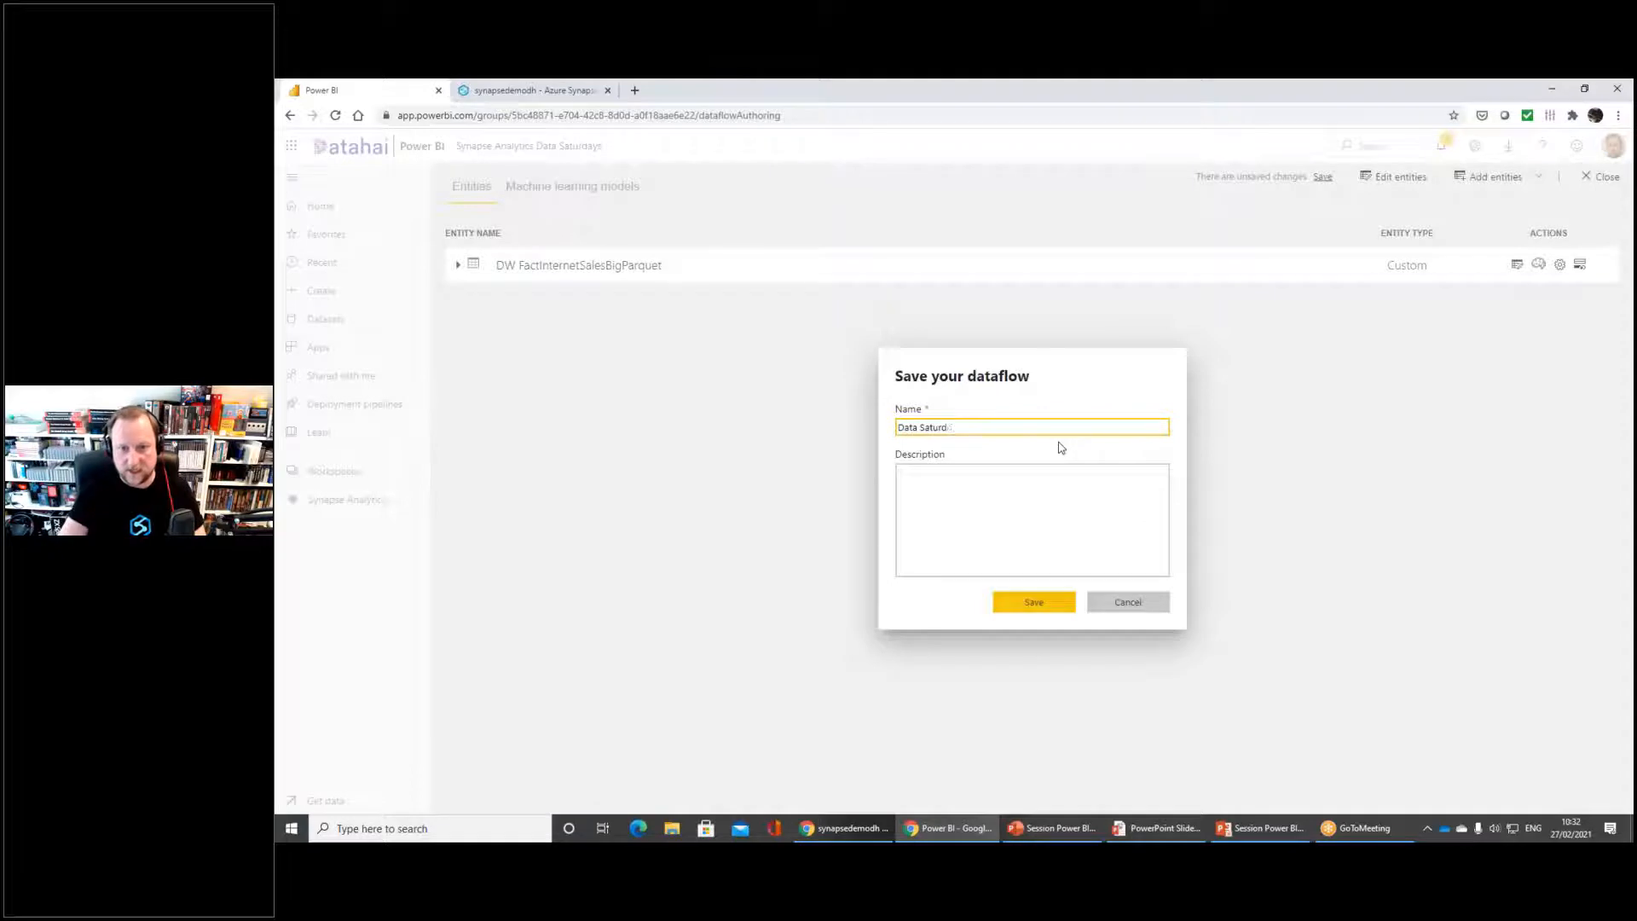
key(BackSpace)
key(BackSpace)
text(ays Internet Sales)
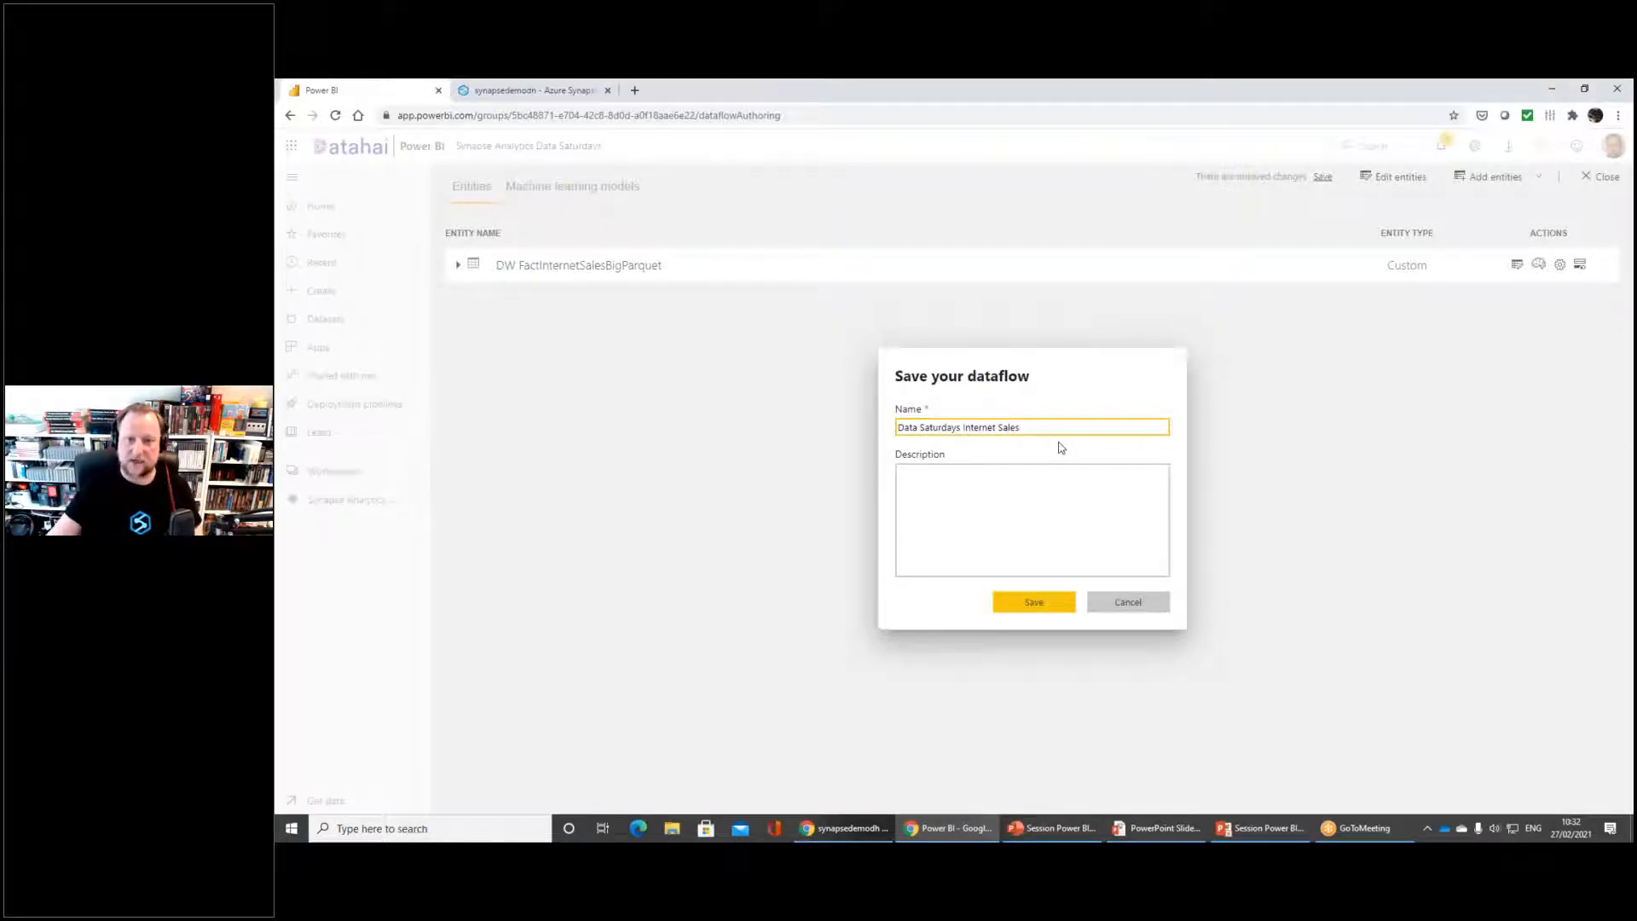
click(1036, 604)
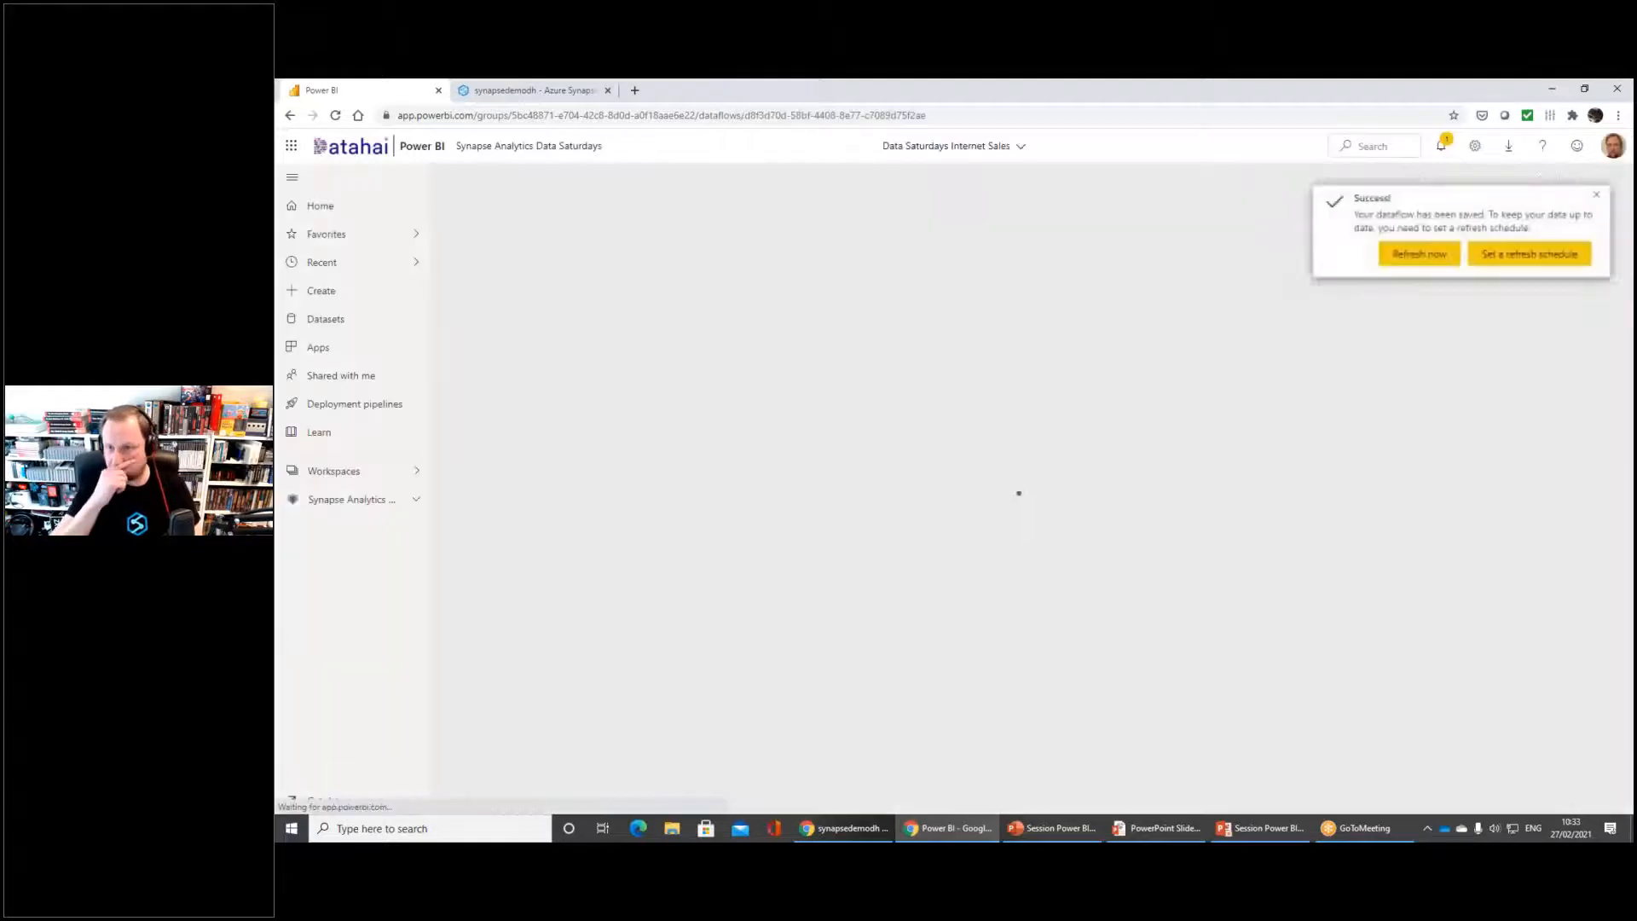
Step: Start the dataflow refresh and advance the slideshow to 'Dataflow Incremental Refresh'
click(1433, 256)
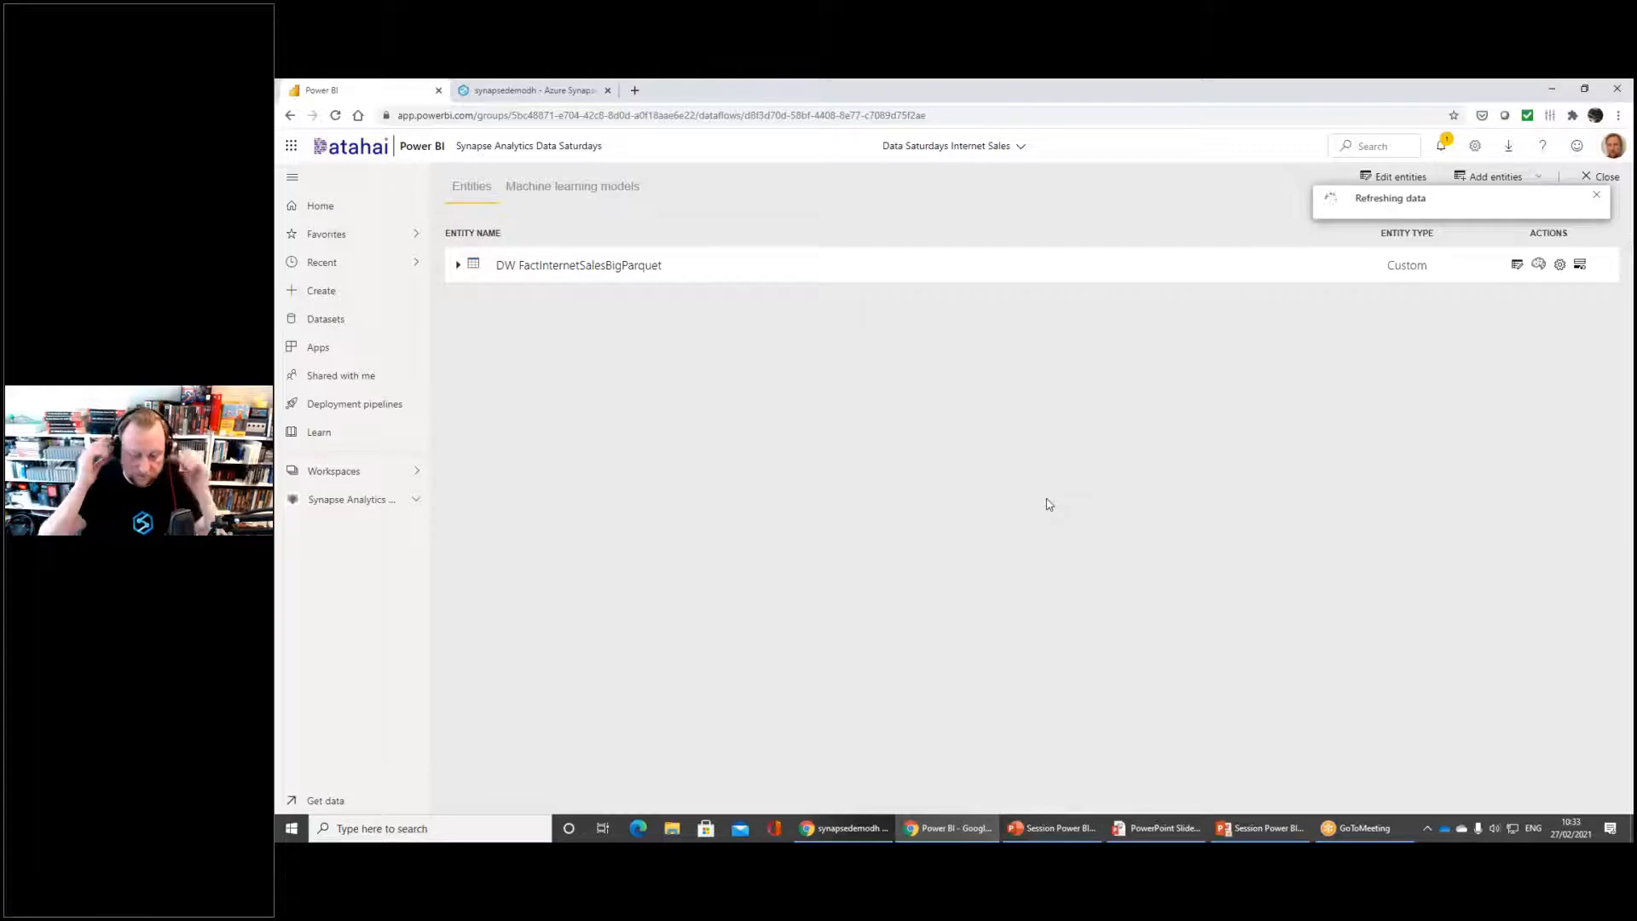
click(1262, 827)
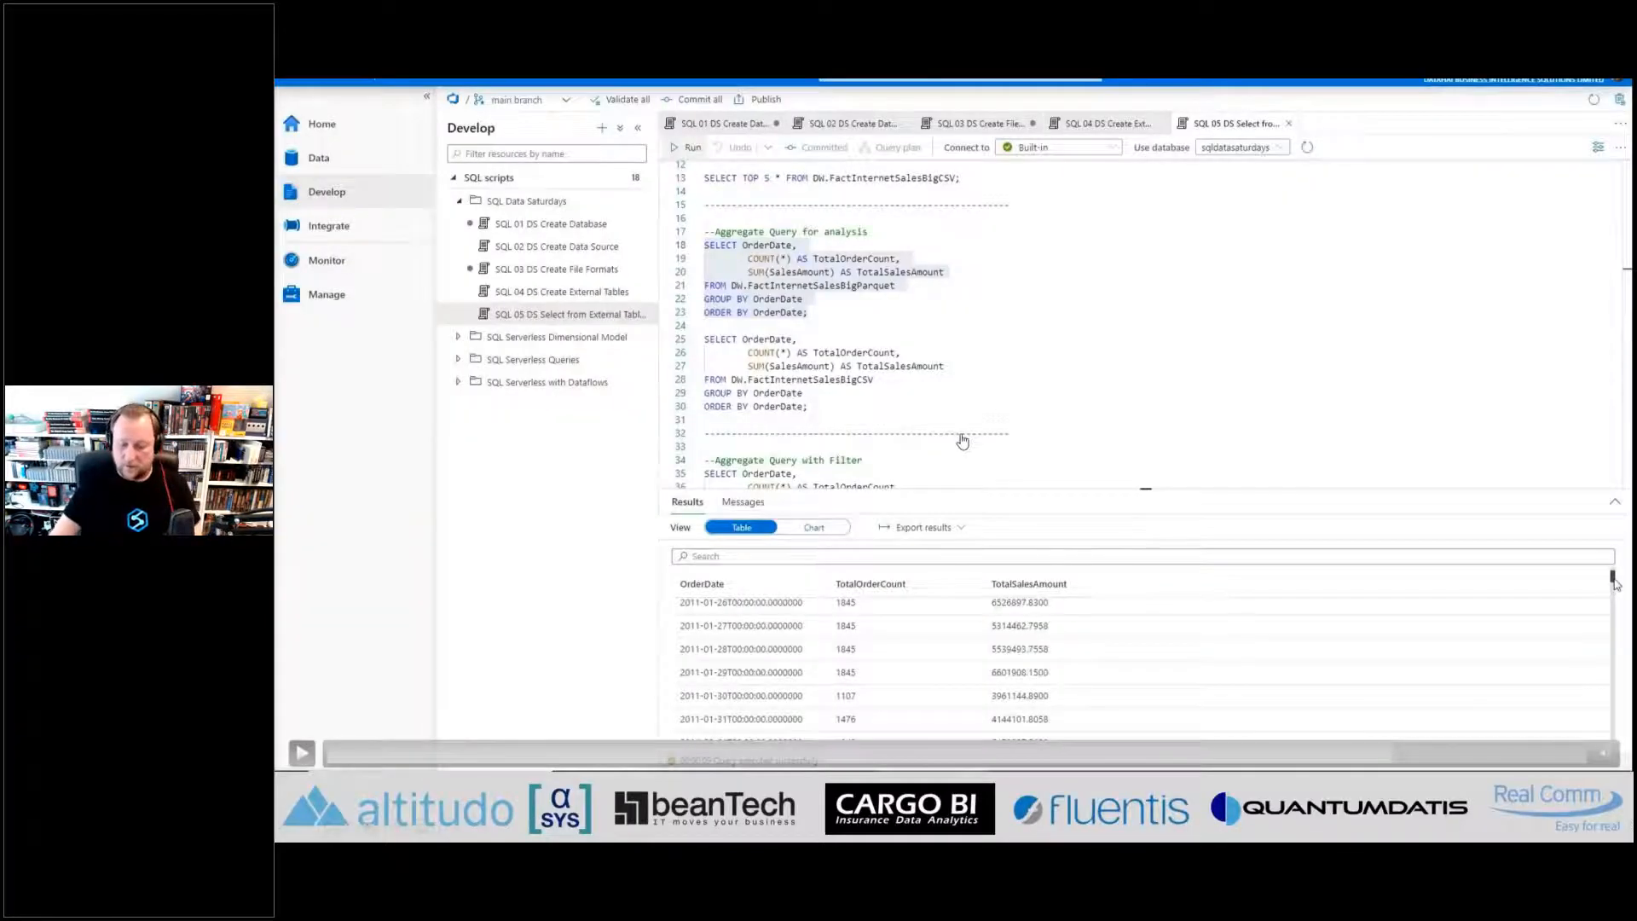
key(Right)
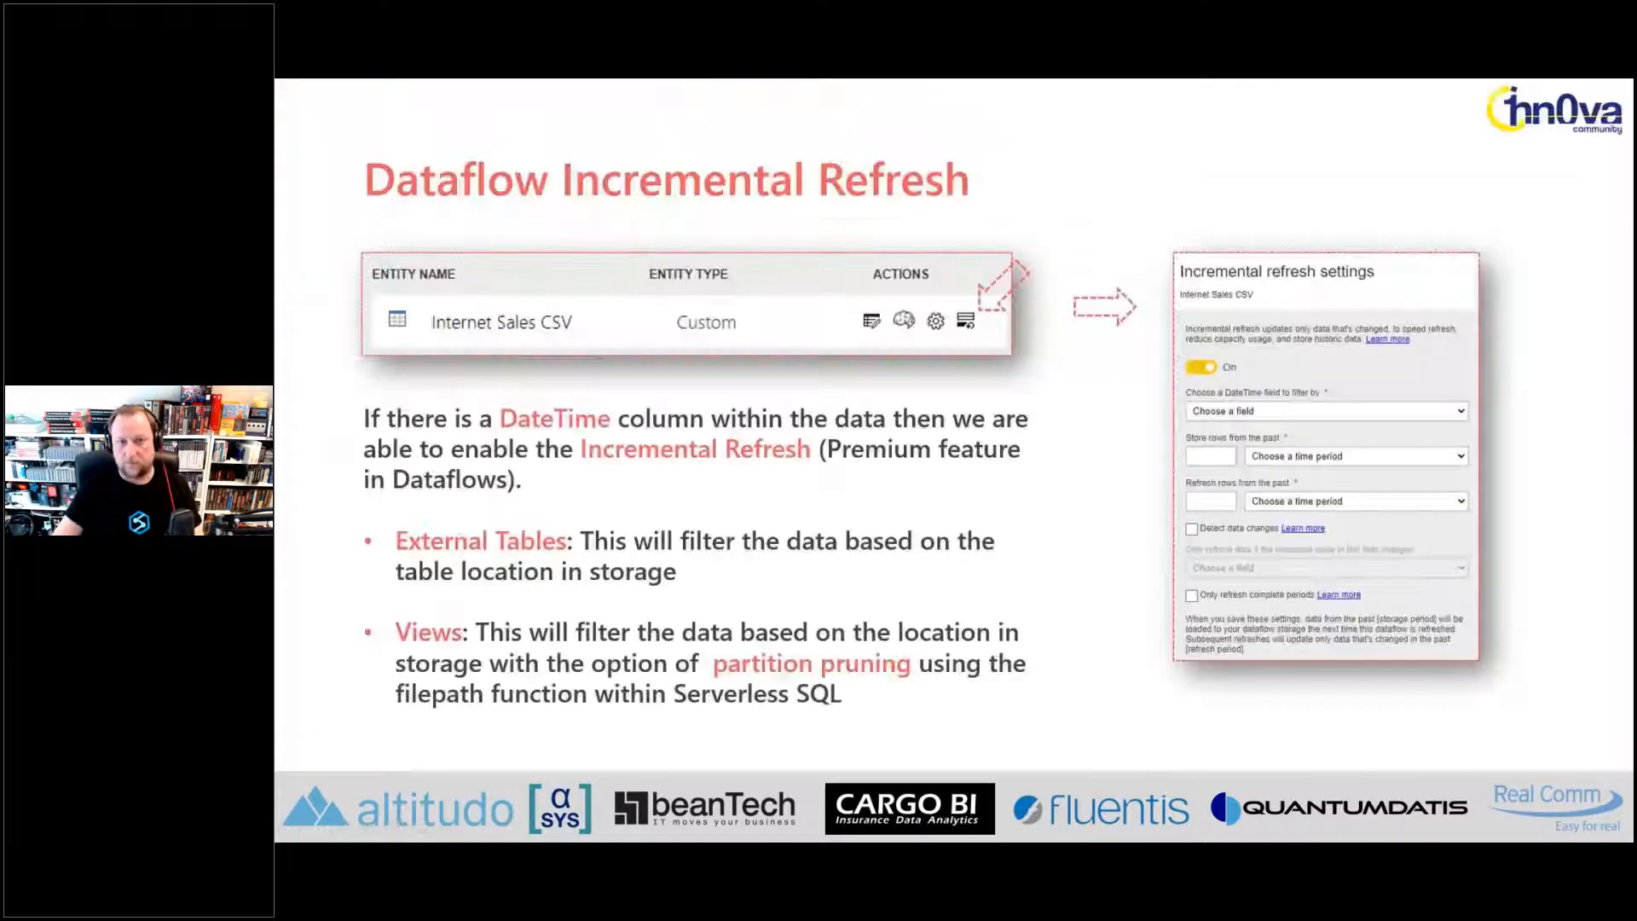
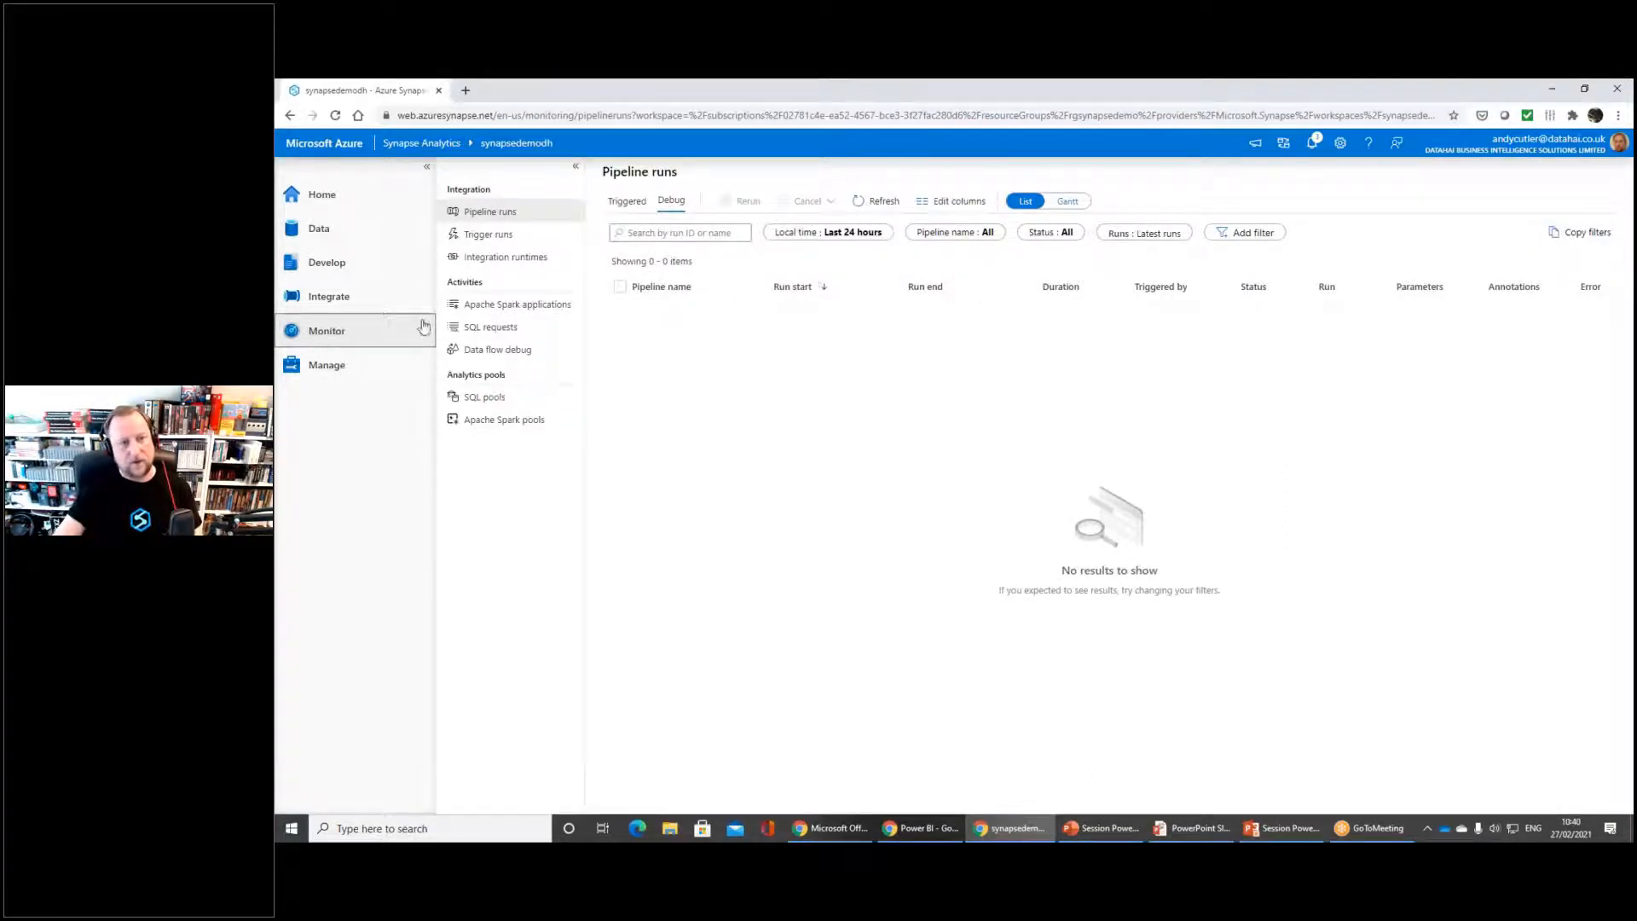
Step: Show the Built-in pool's last-24-hour SQL requests with the Request content column widened to read queries
click(488, 328)
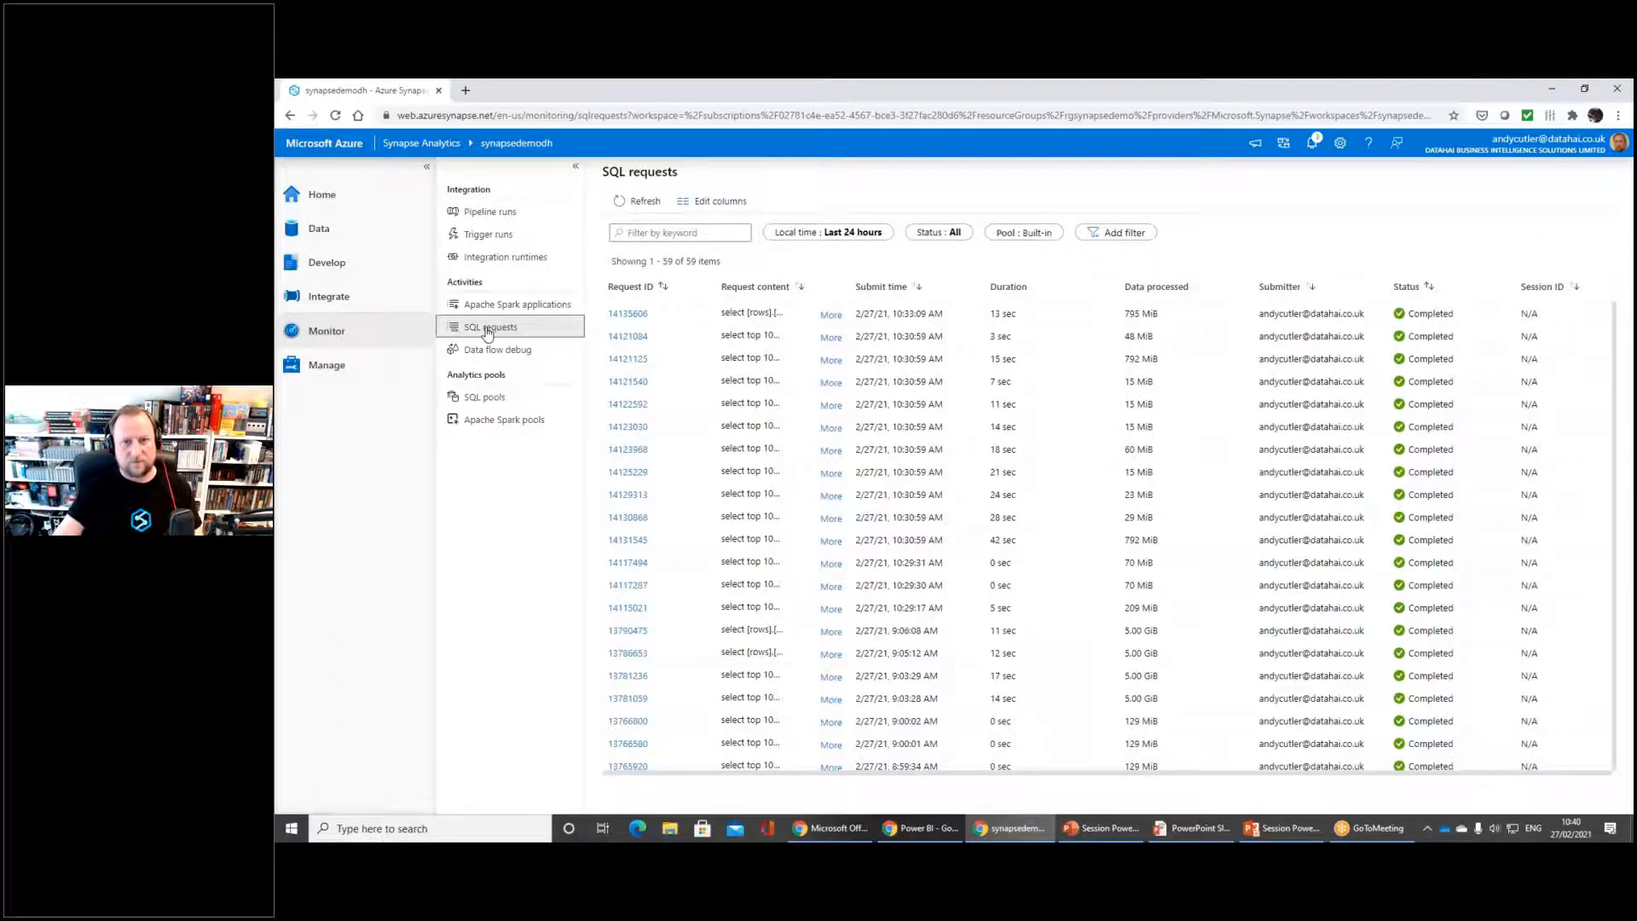
click(1037, 237)
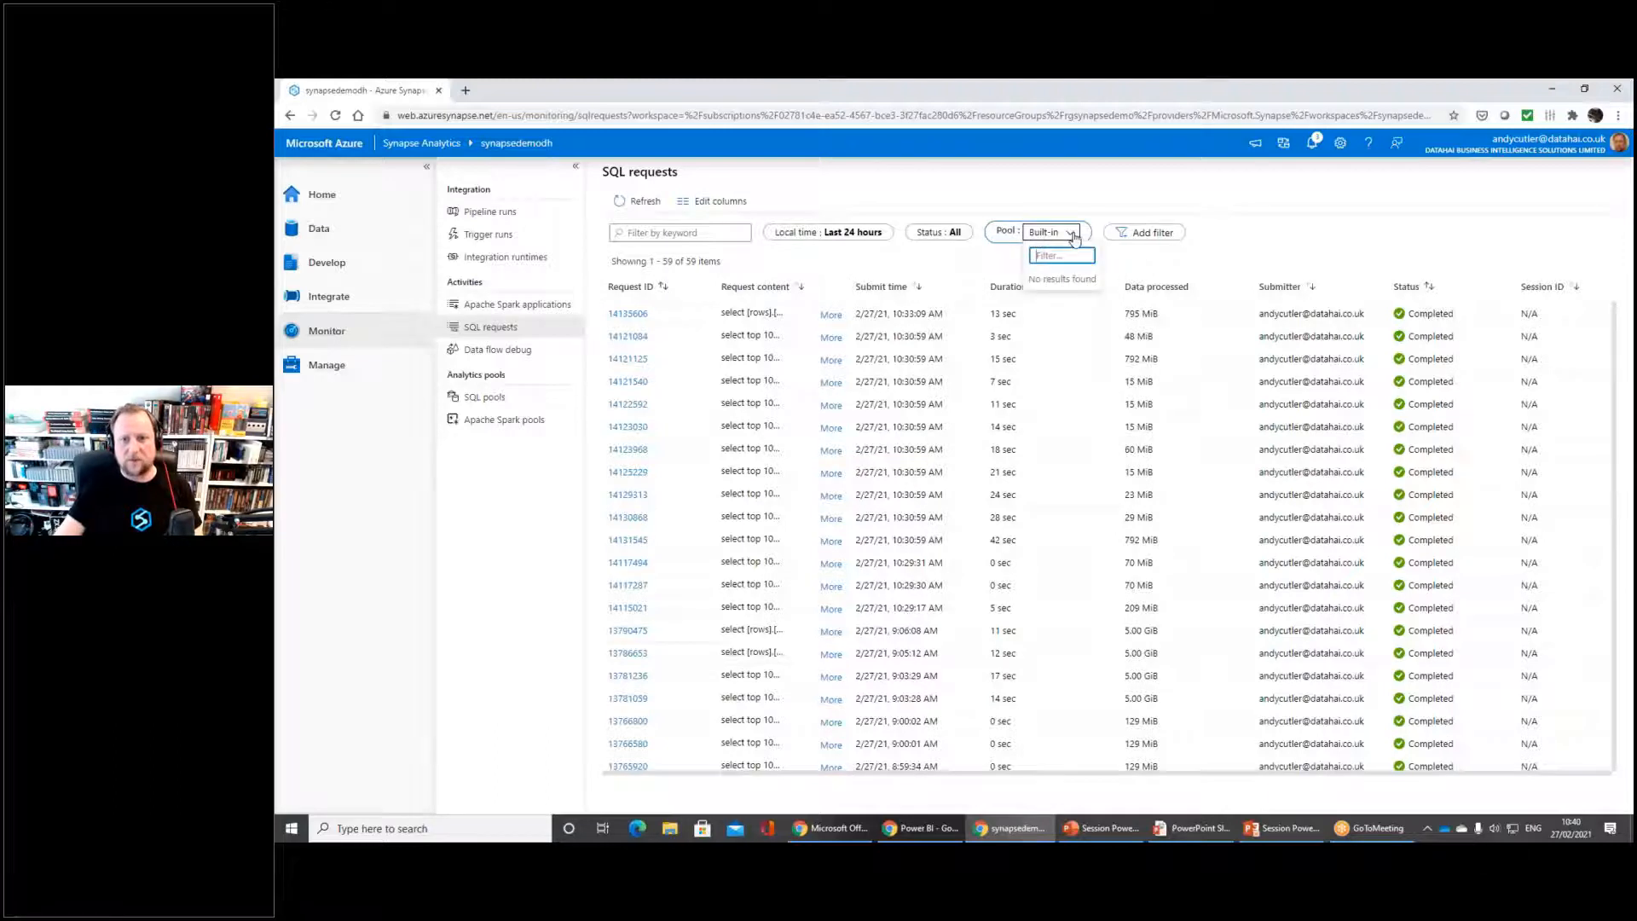
click(1074, 235)
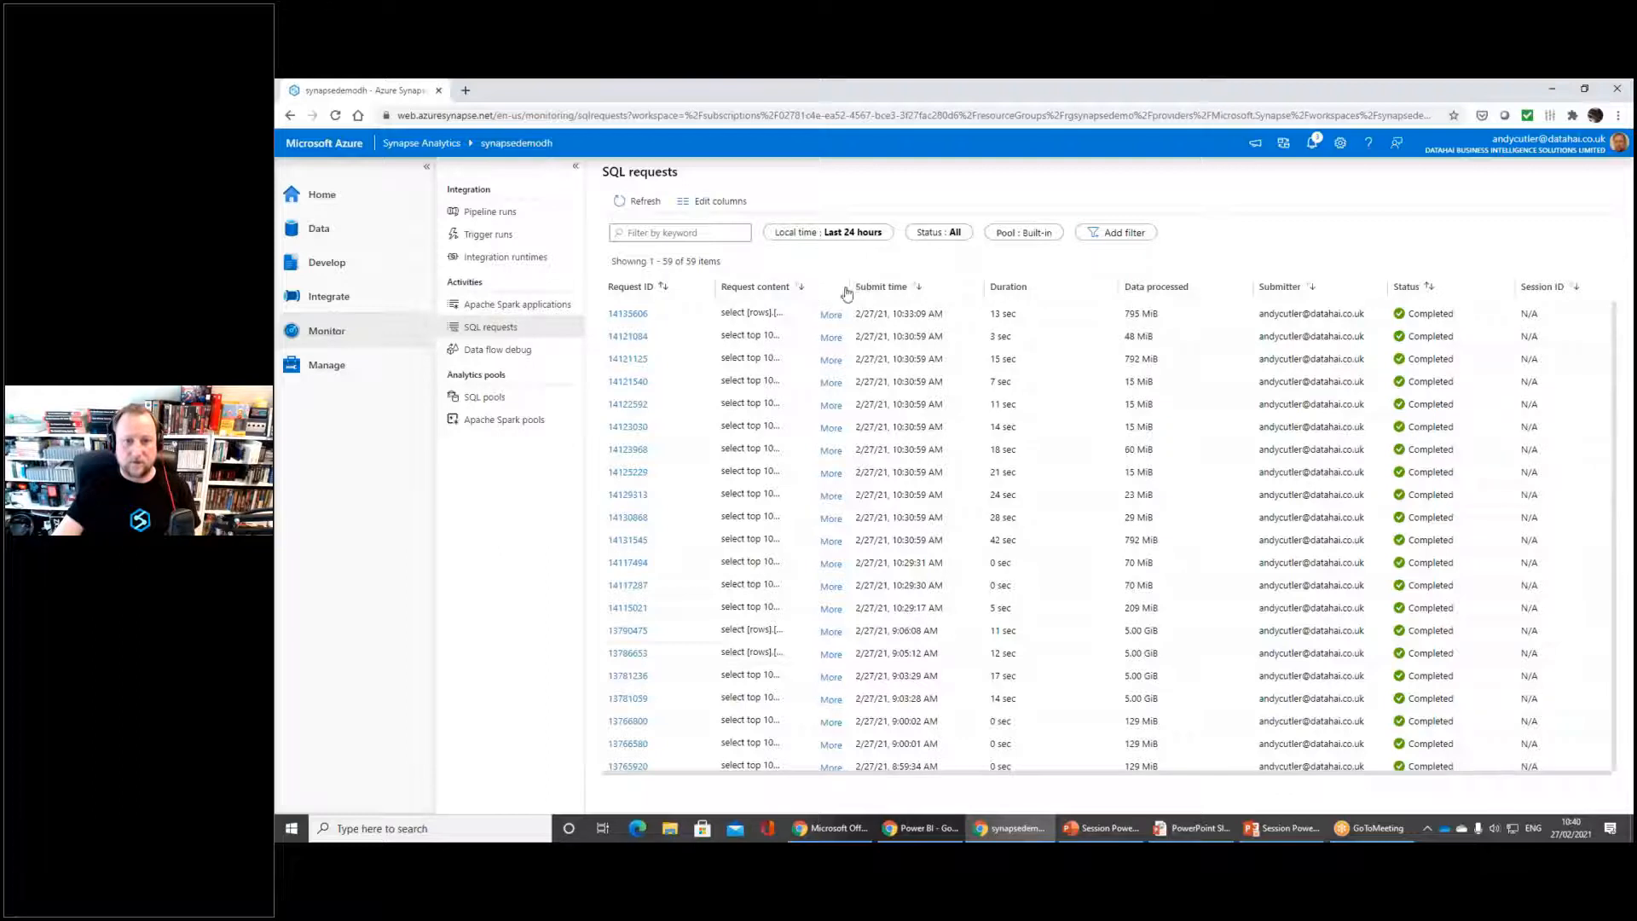
drag(849, 287, 957, 287)
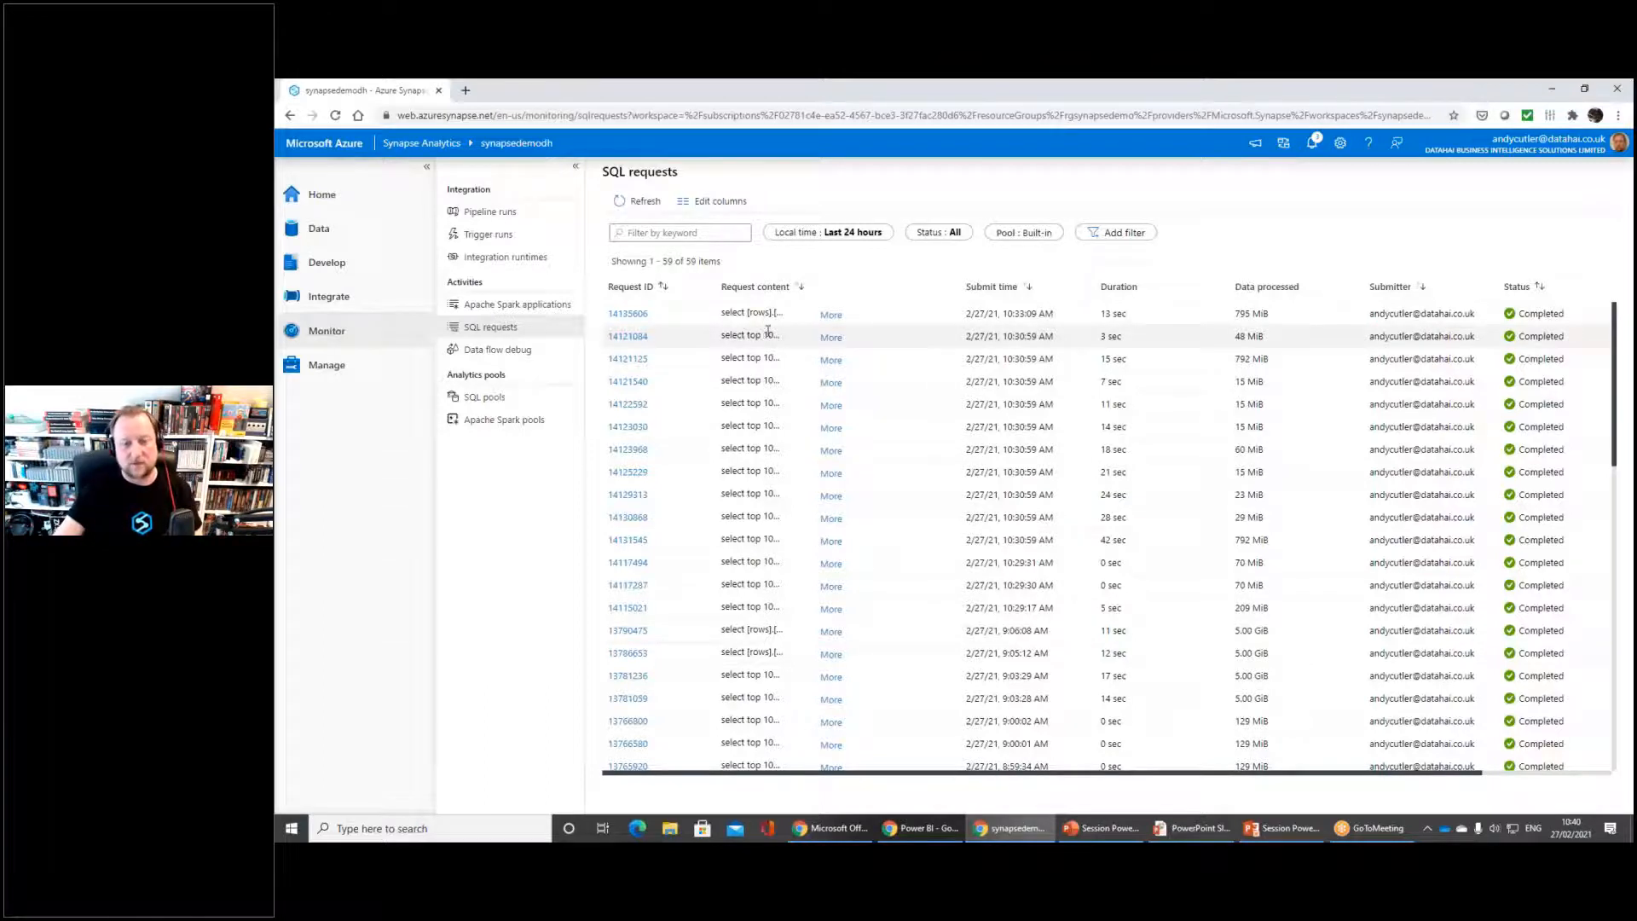
drag(765, 312, 758, 312)
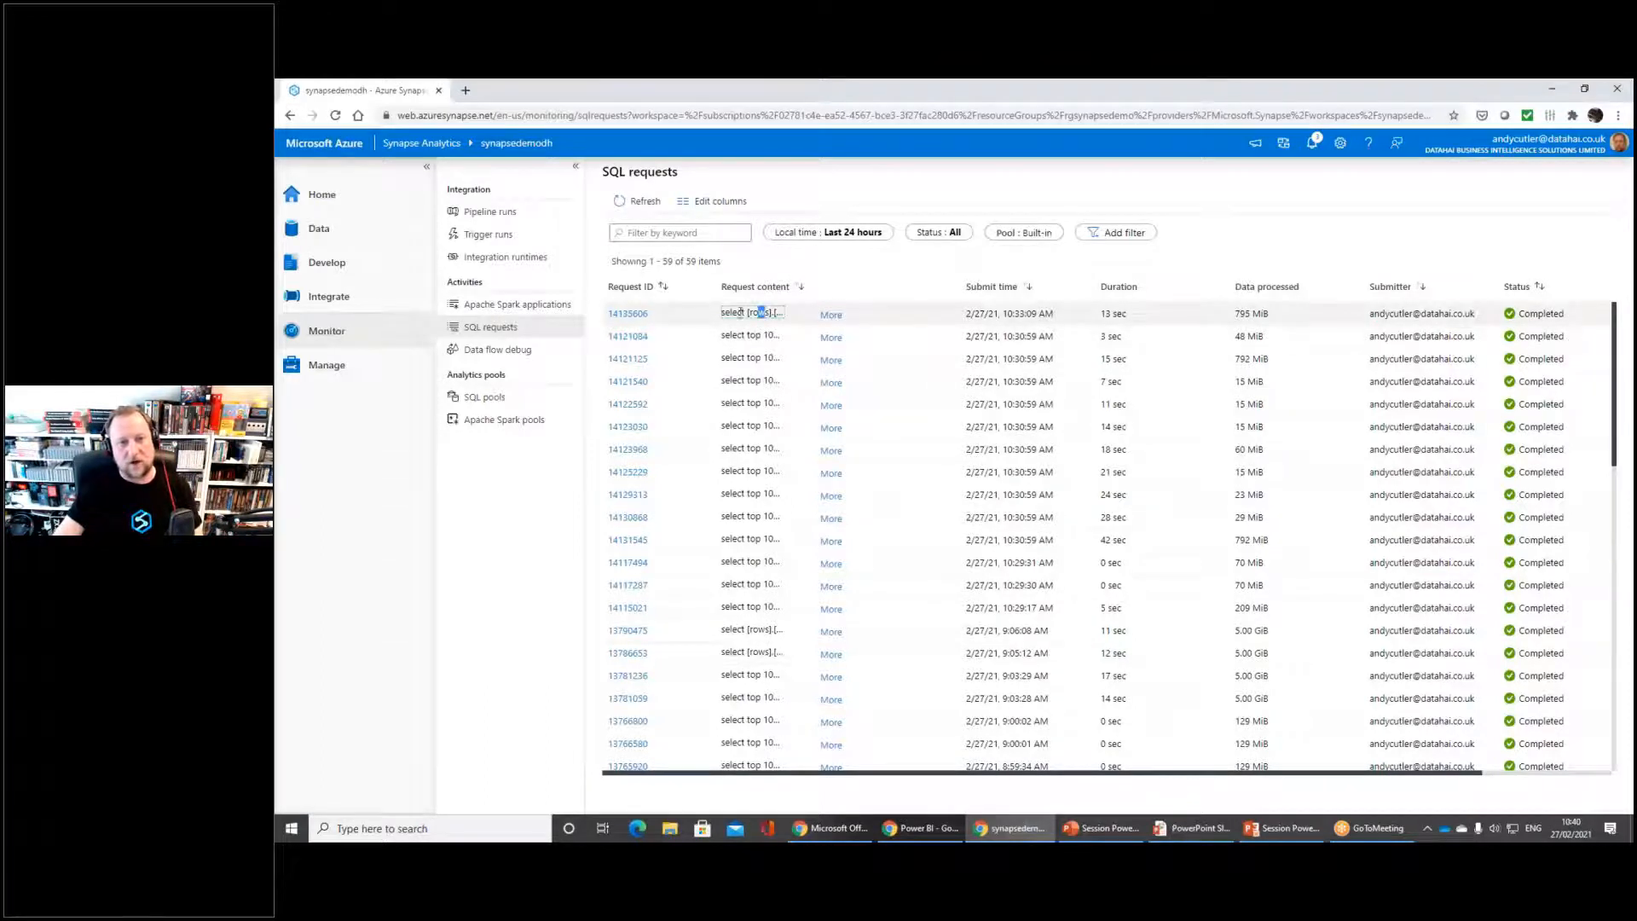
Step: Display request 14135606's full query text, a grouped aggregation over FactInternetSalesBigParquet
click(628, 313)
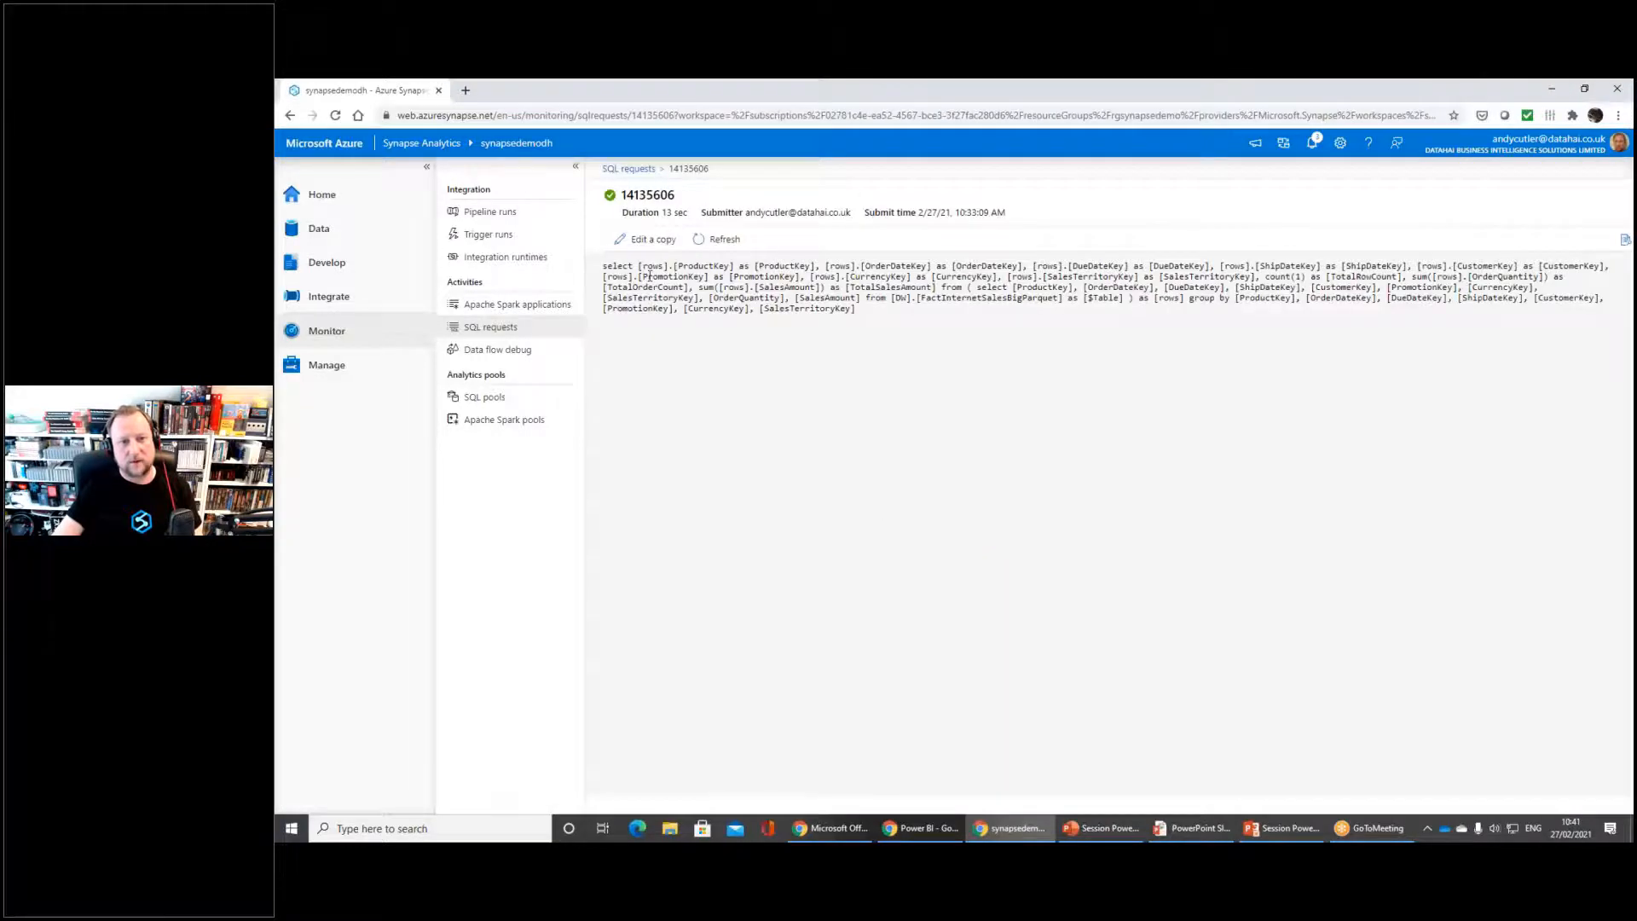
click(628, 168)
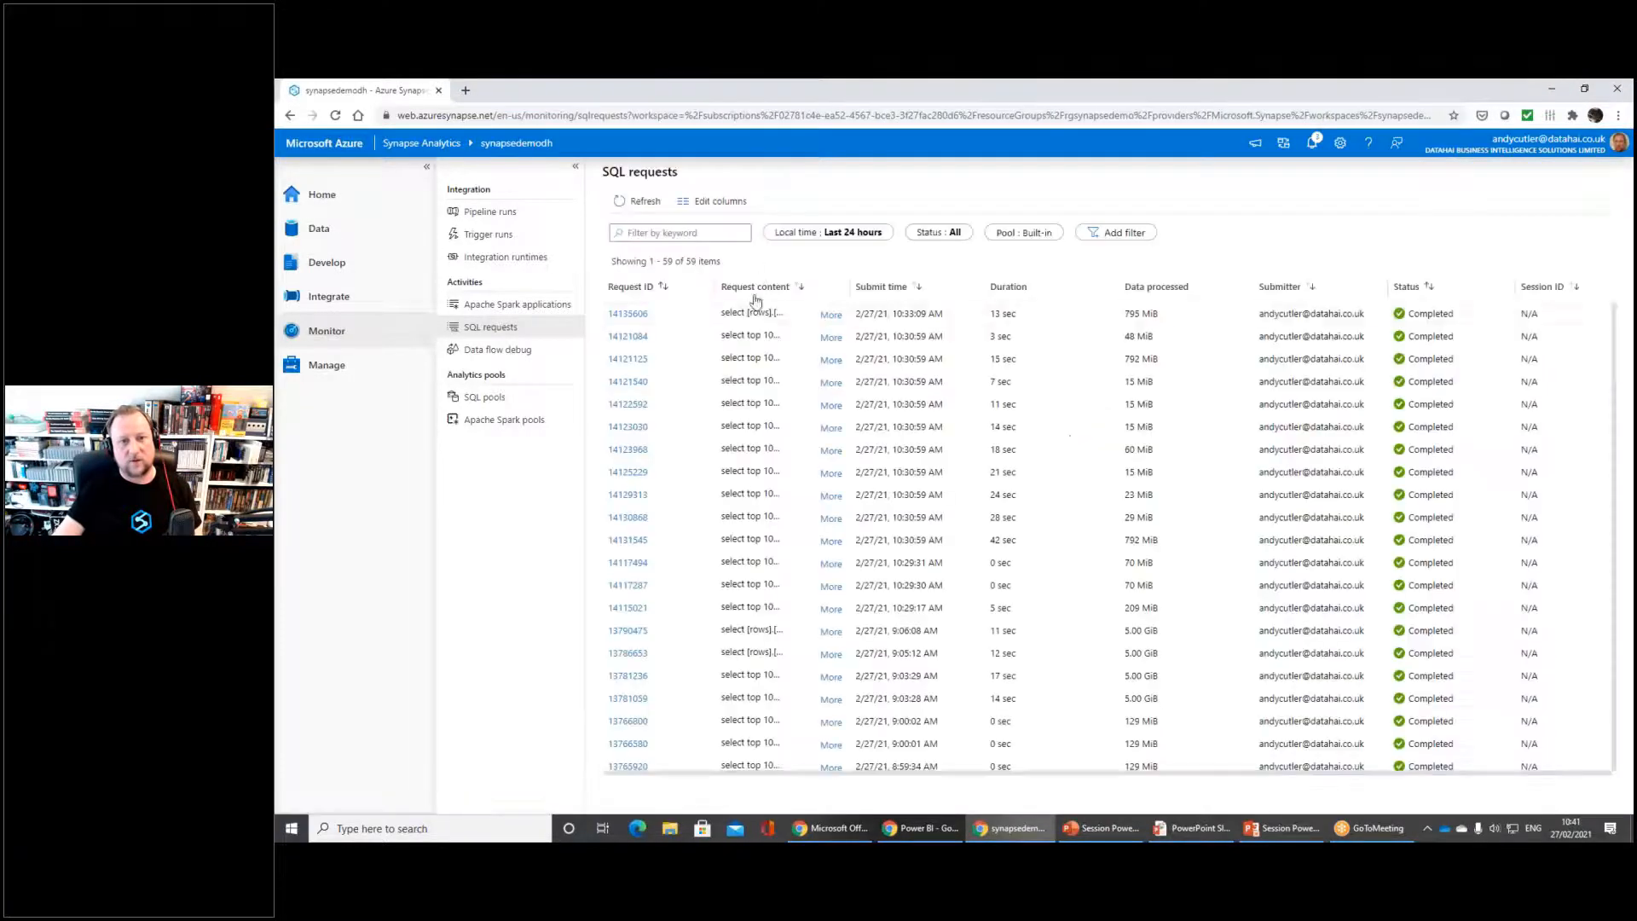
click(828, 314)
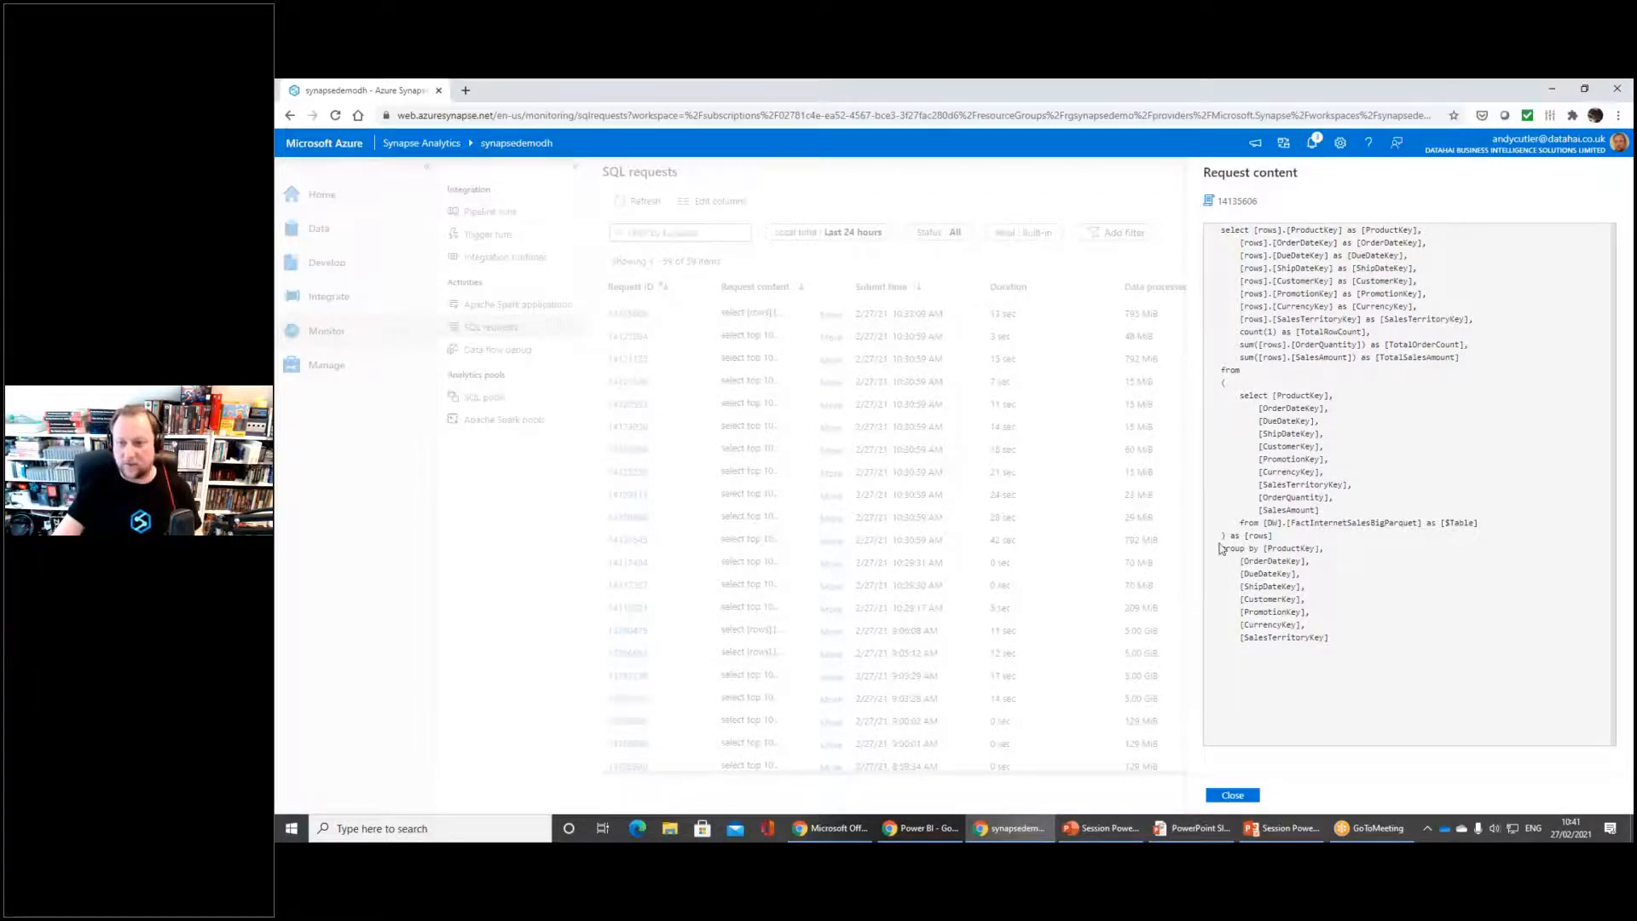
Step: Highlight the query's group by, sum and count(1) lines, then close the Request content panel
drag(1221, 548, 1326, 550)
drag(1236, 344, 1306, 331)
click(1405, 356)
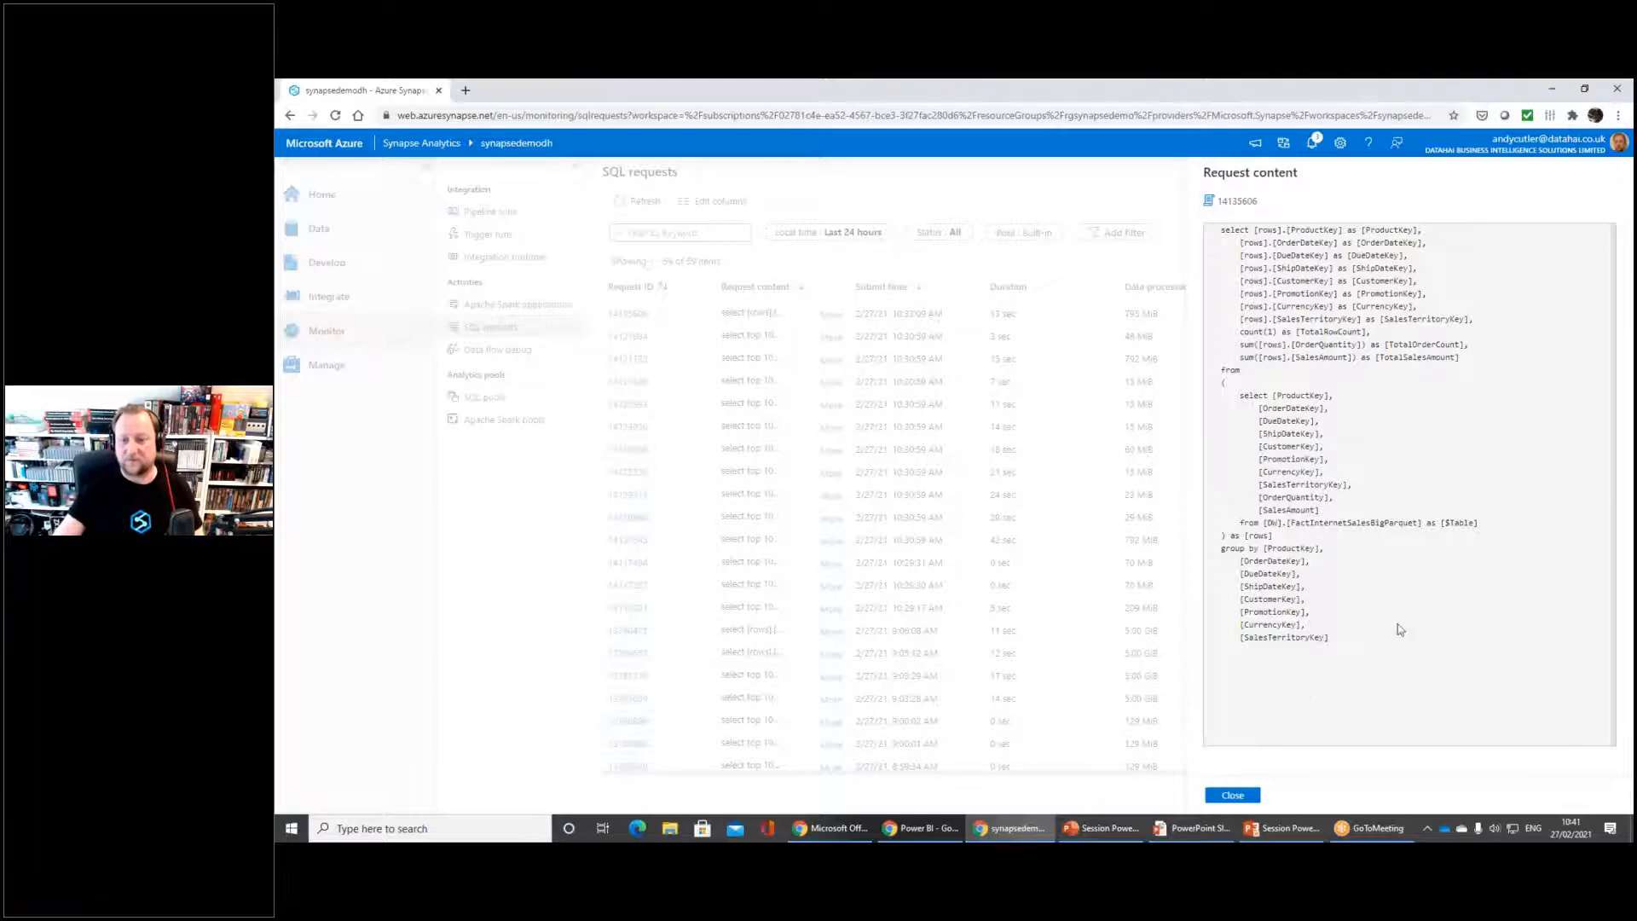
click(1234, 794)
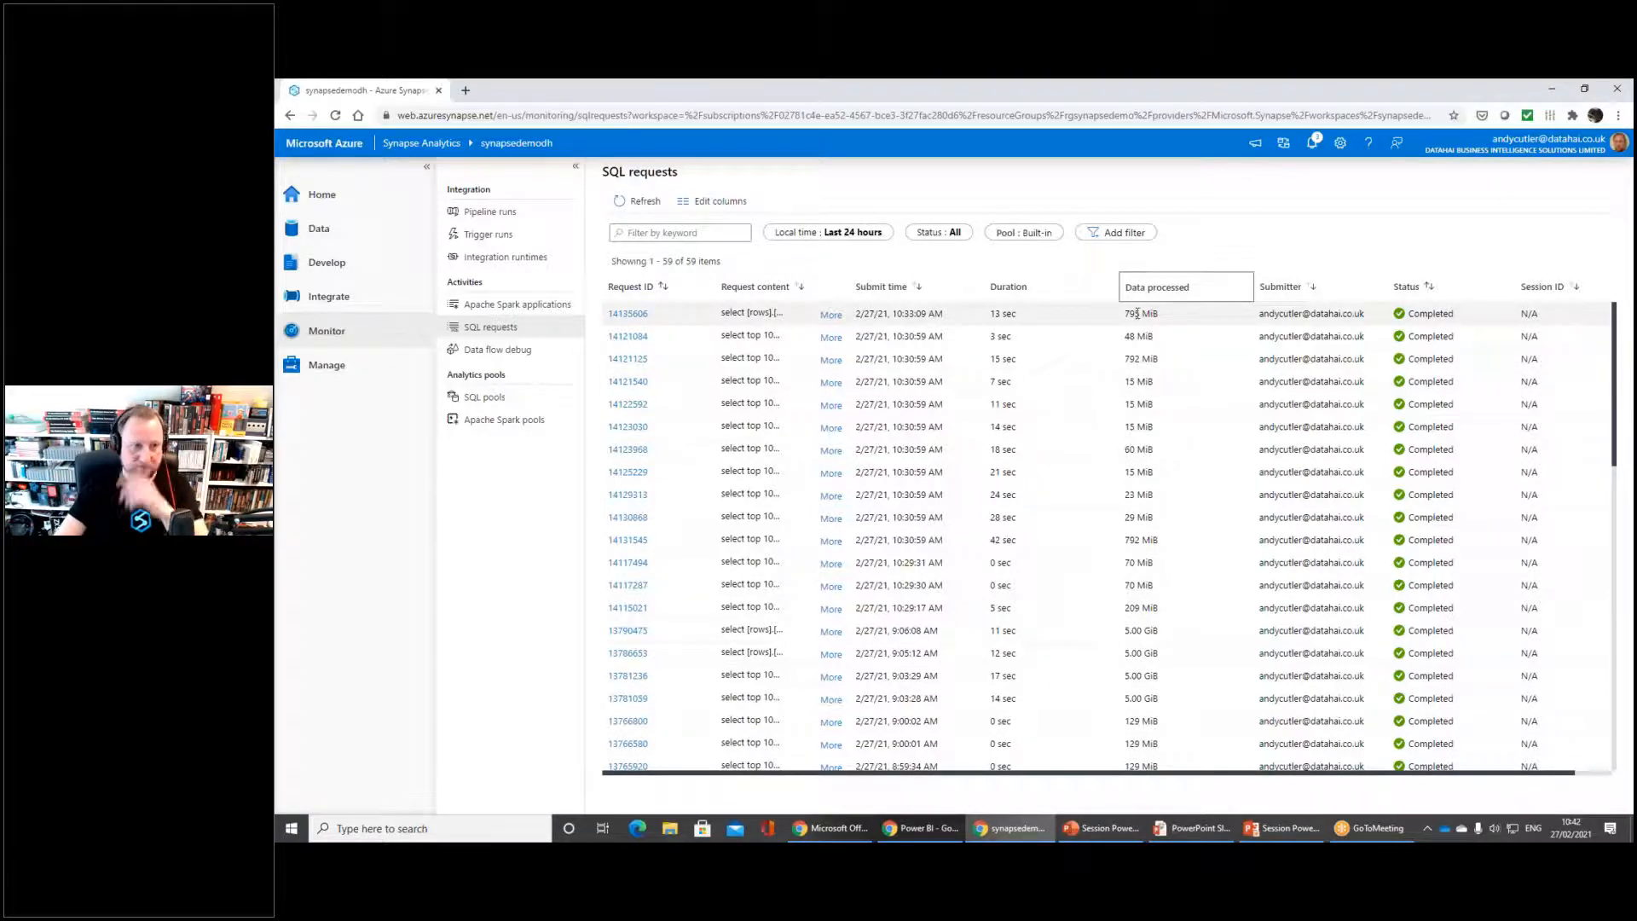
Step: Review the Built-in pool's Cost Control limits (daily 1, weekly 2, monthly 4 TB) and cancel without changes
click(329, 367)
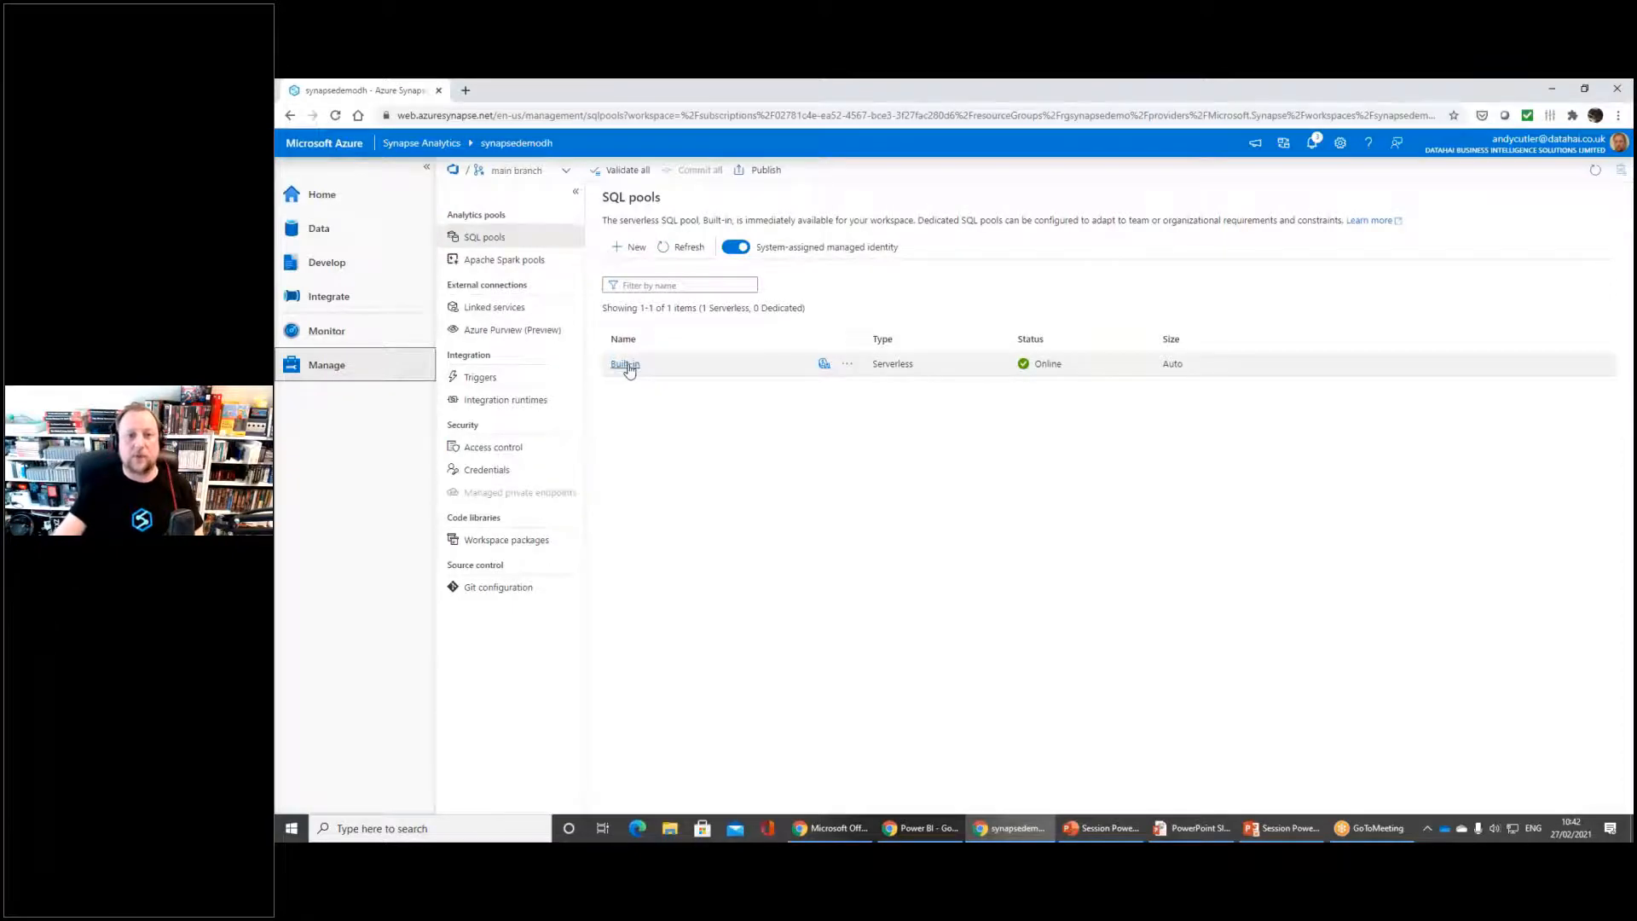
click(824, 365)
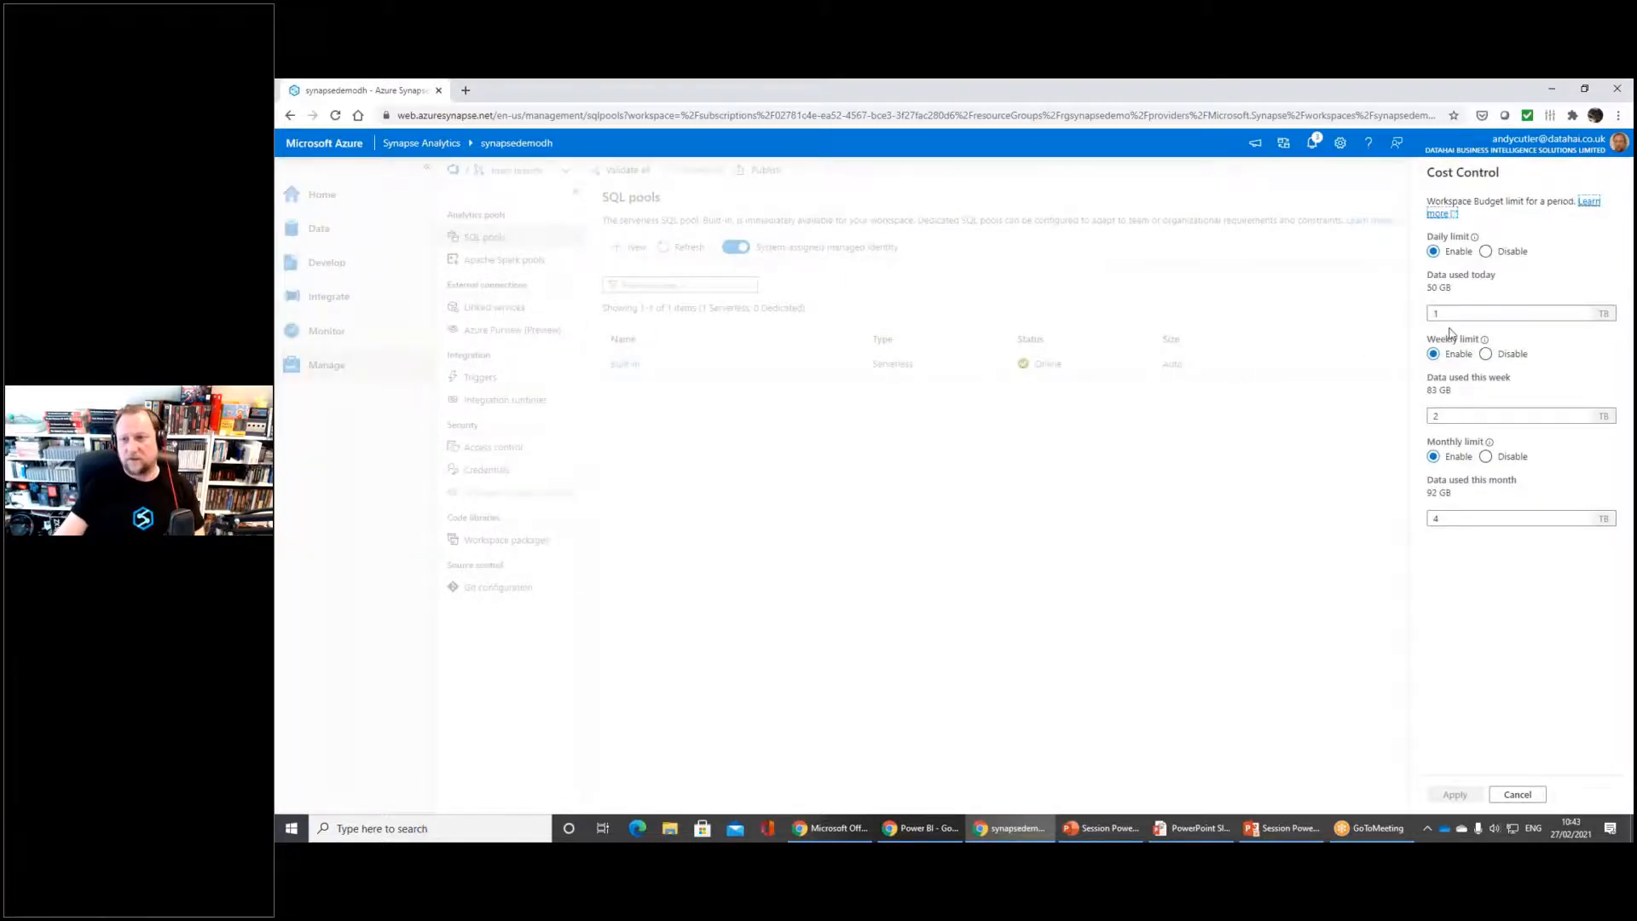
click(1486, 312)
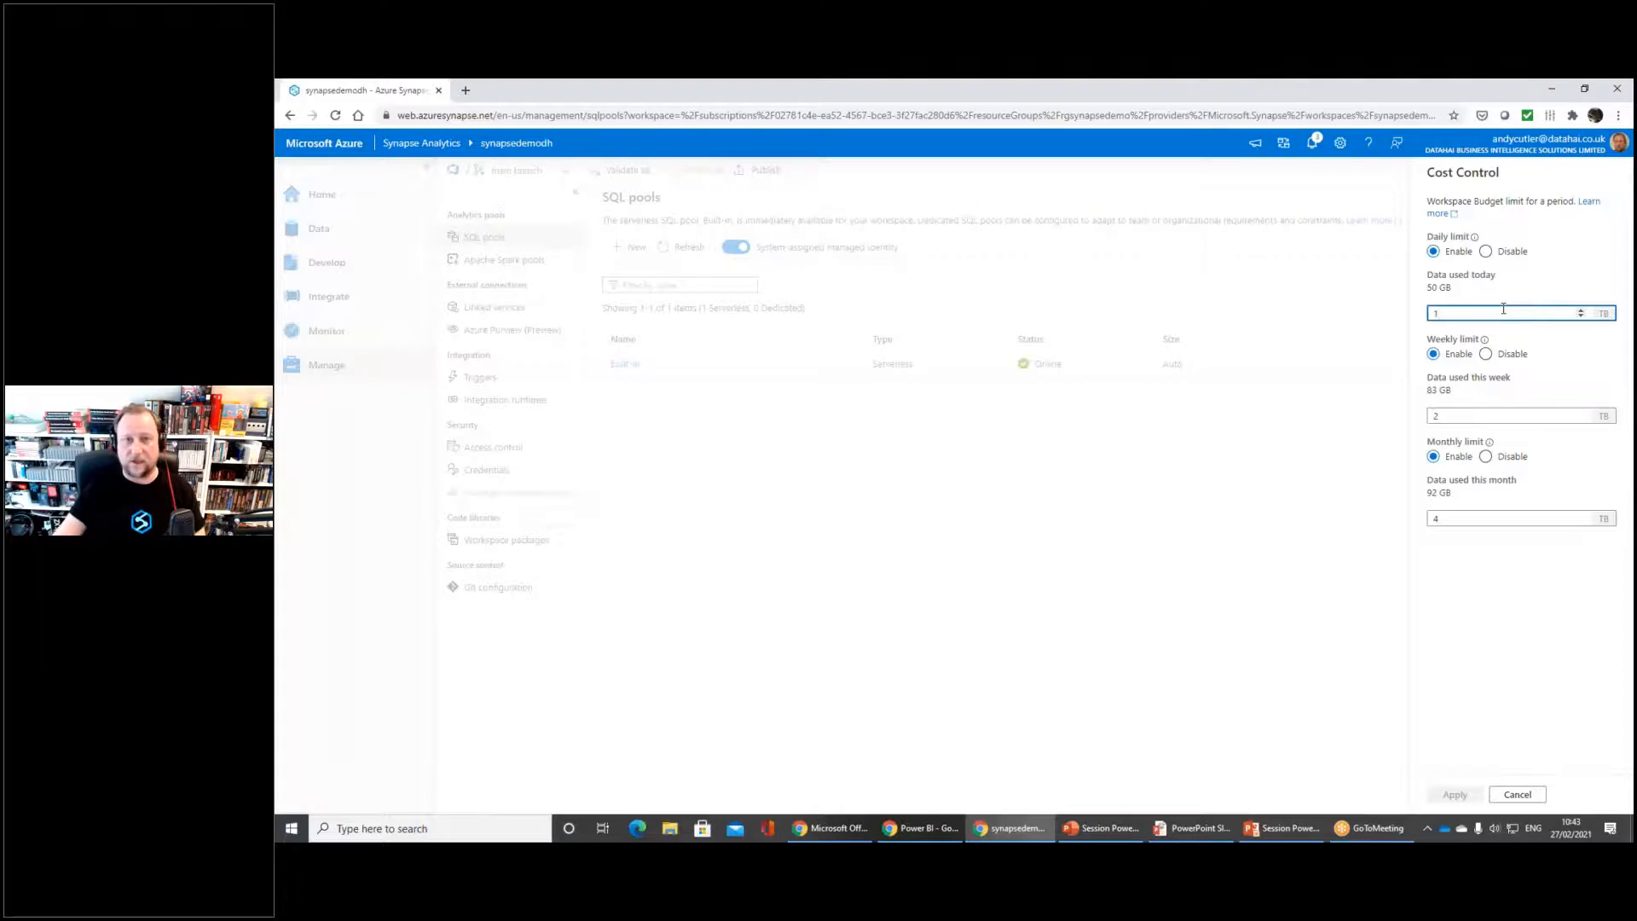
click(1479, 416)
double_click(1502, 416)
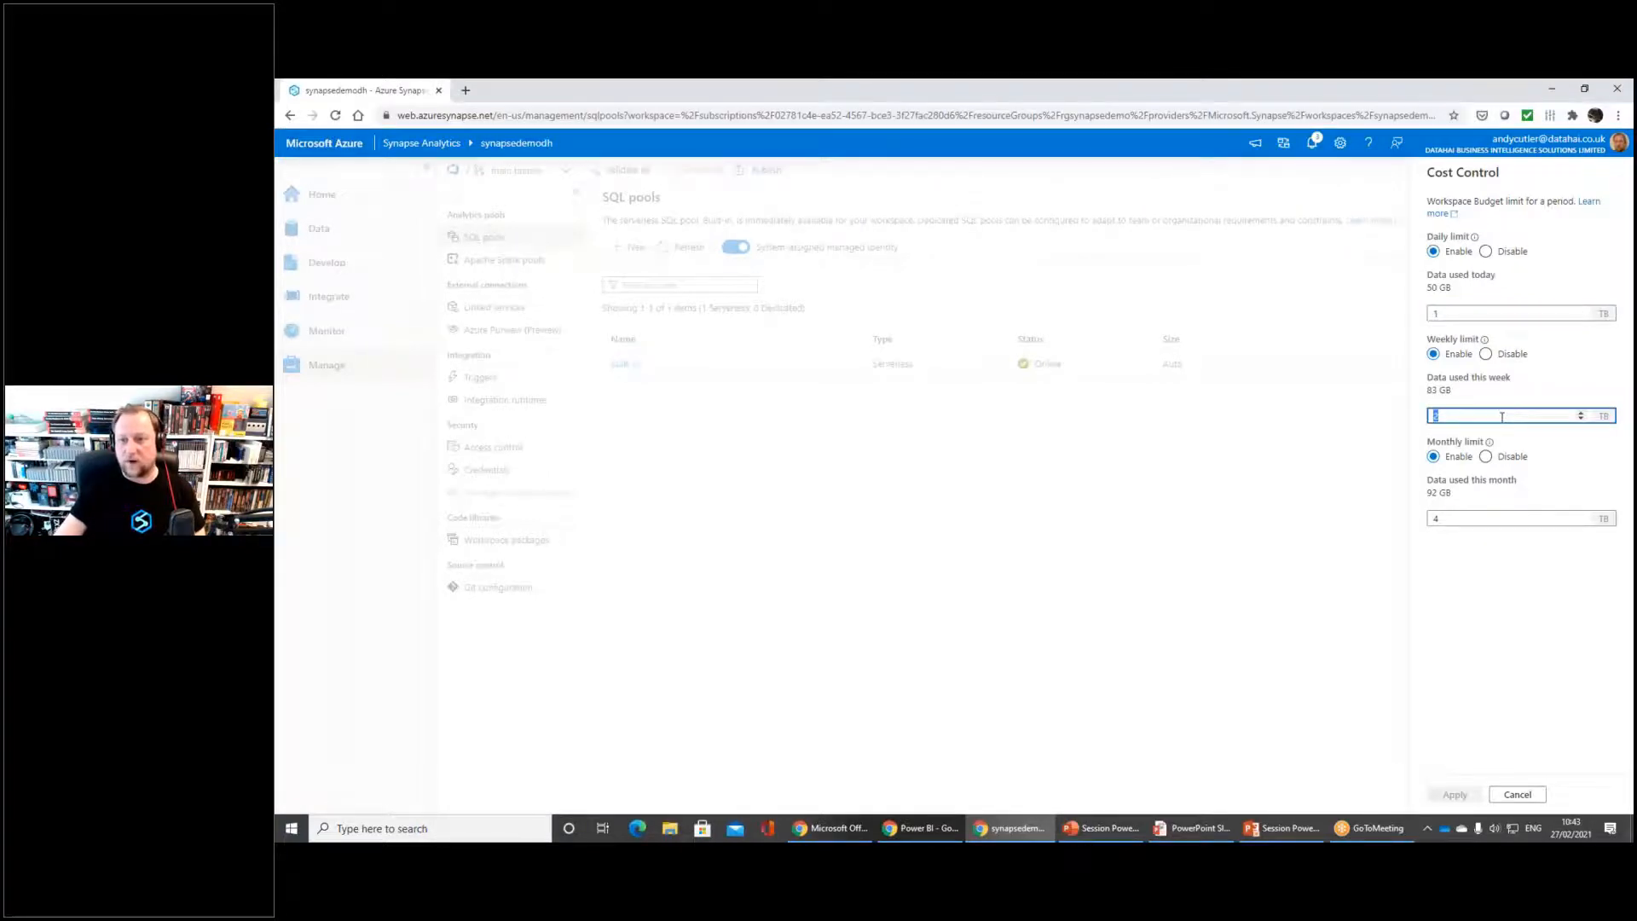
double_click(1460, 518)
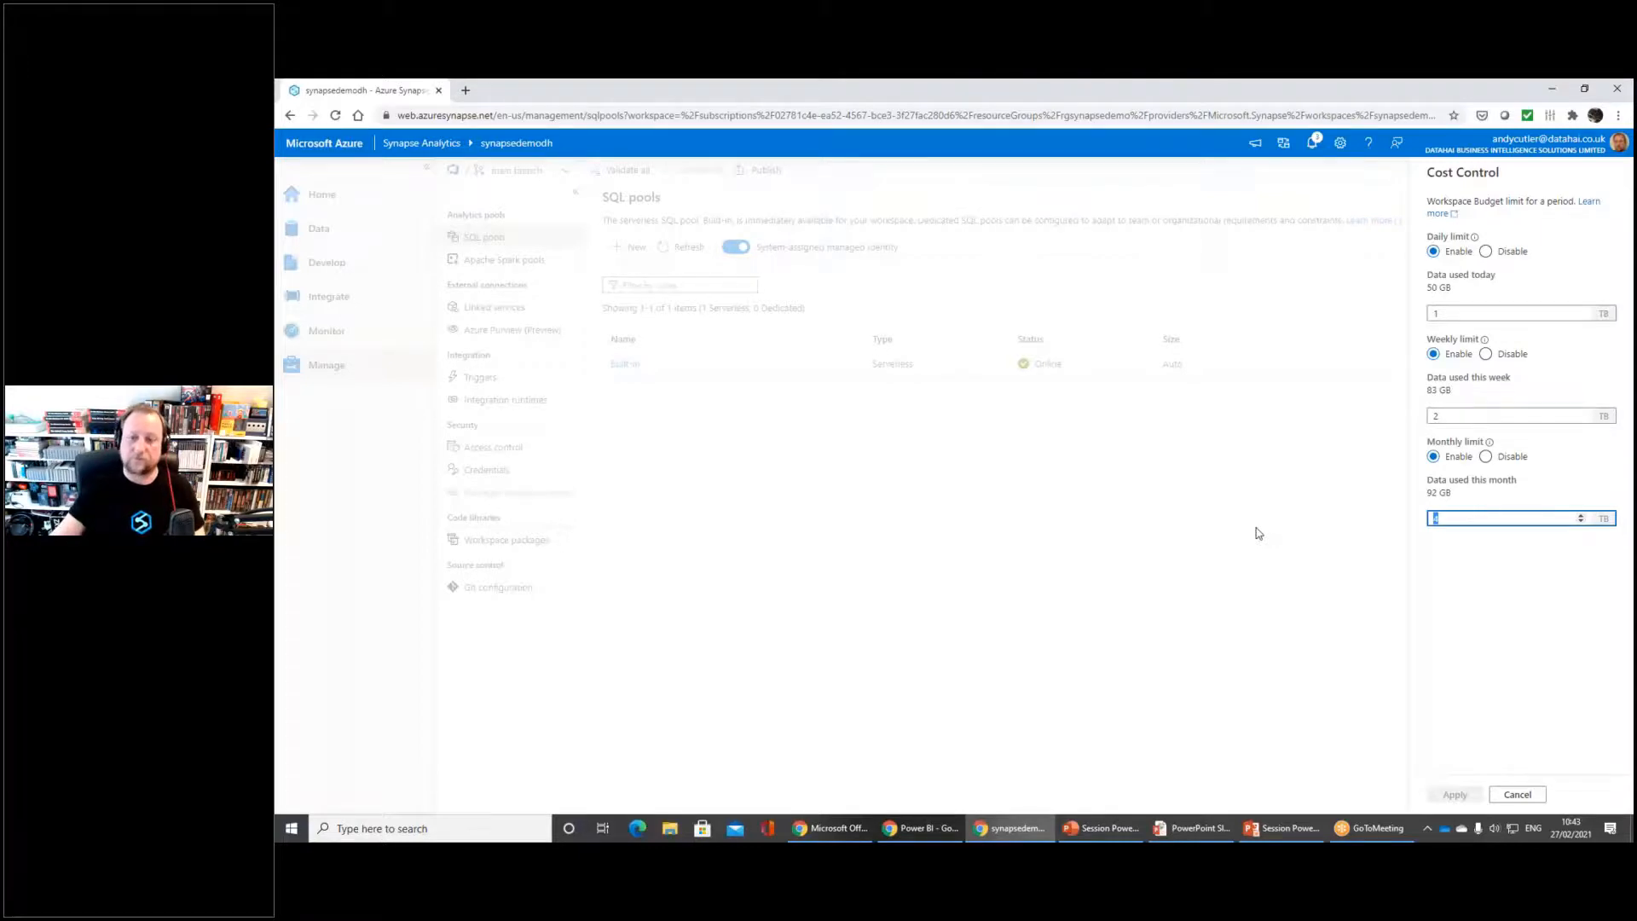
click(1523, 798)
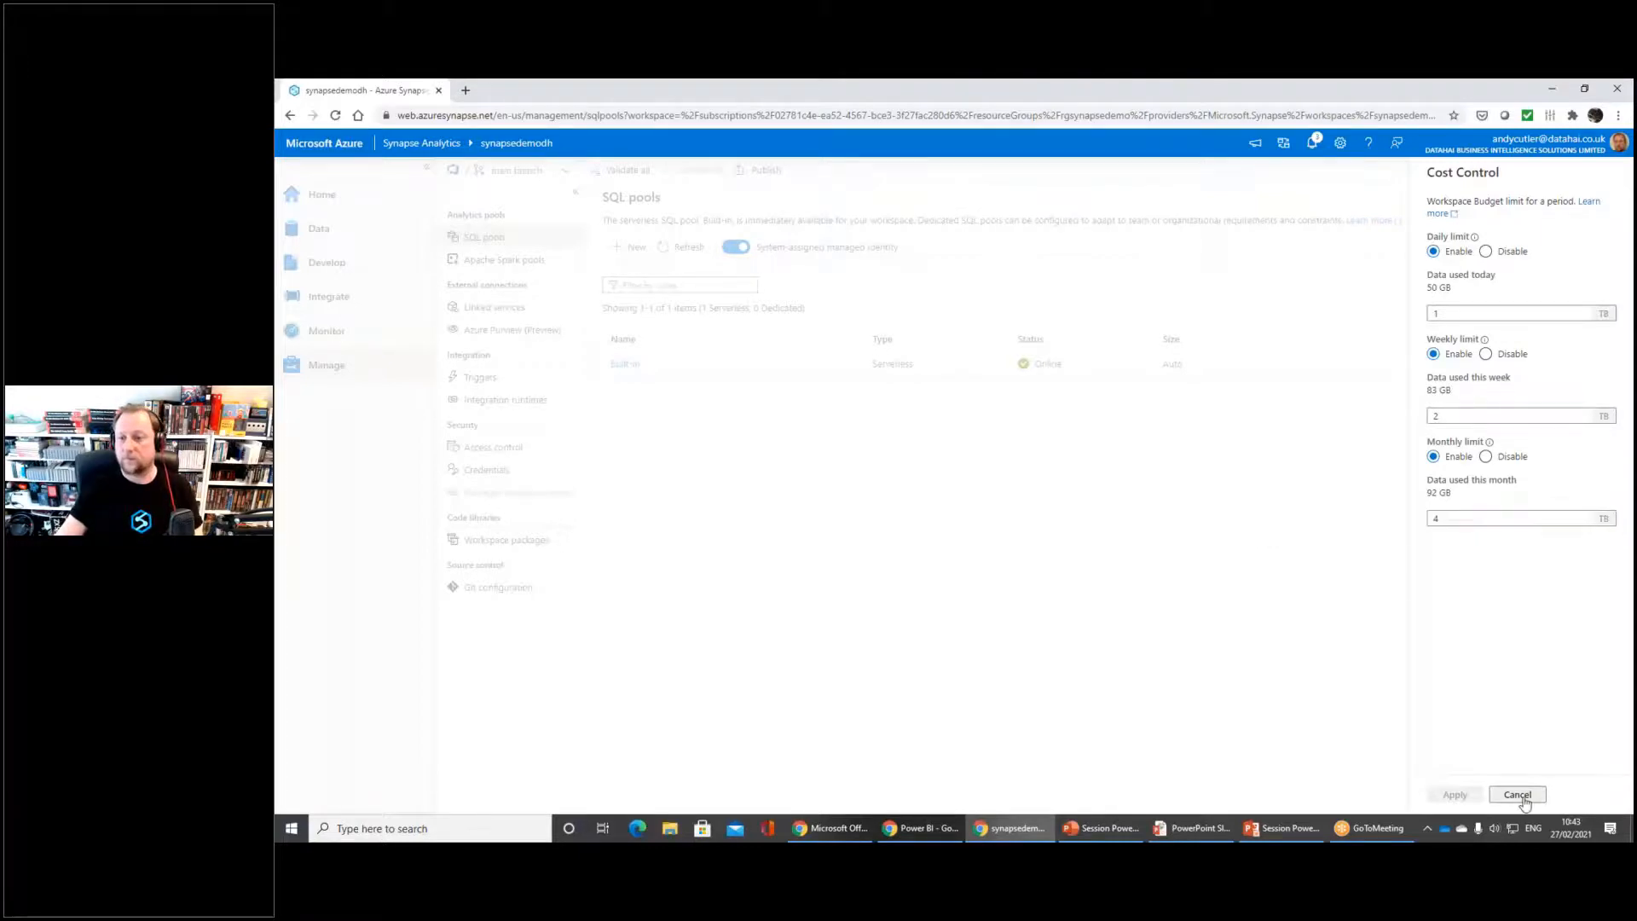
Step: Return to the PowerPoint slide show and advance to the Reference slide
key(alt+Tab)
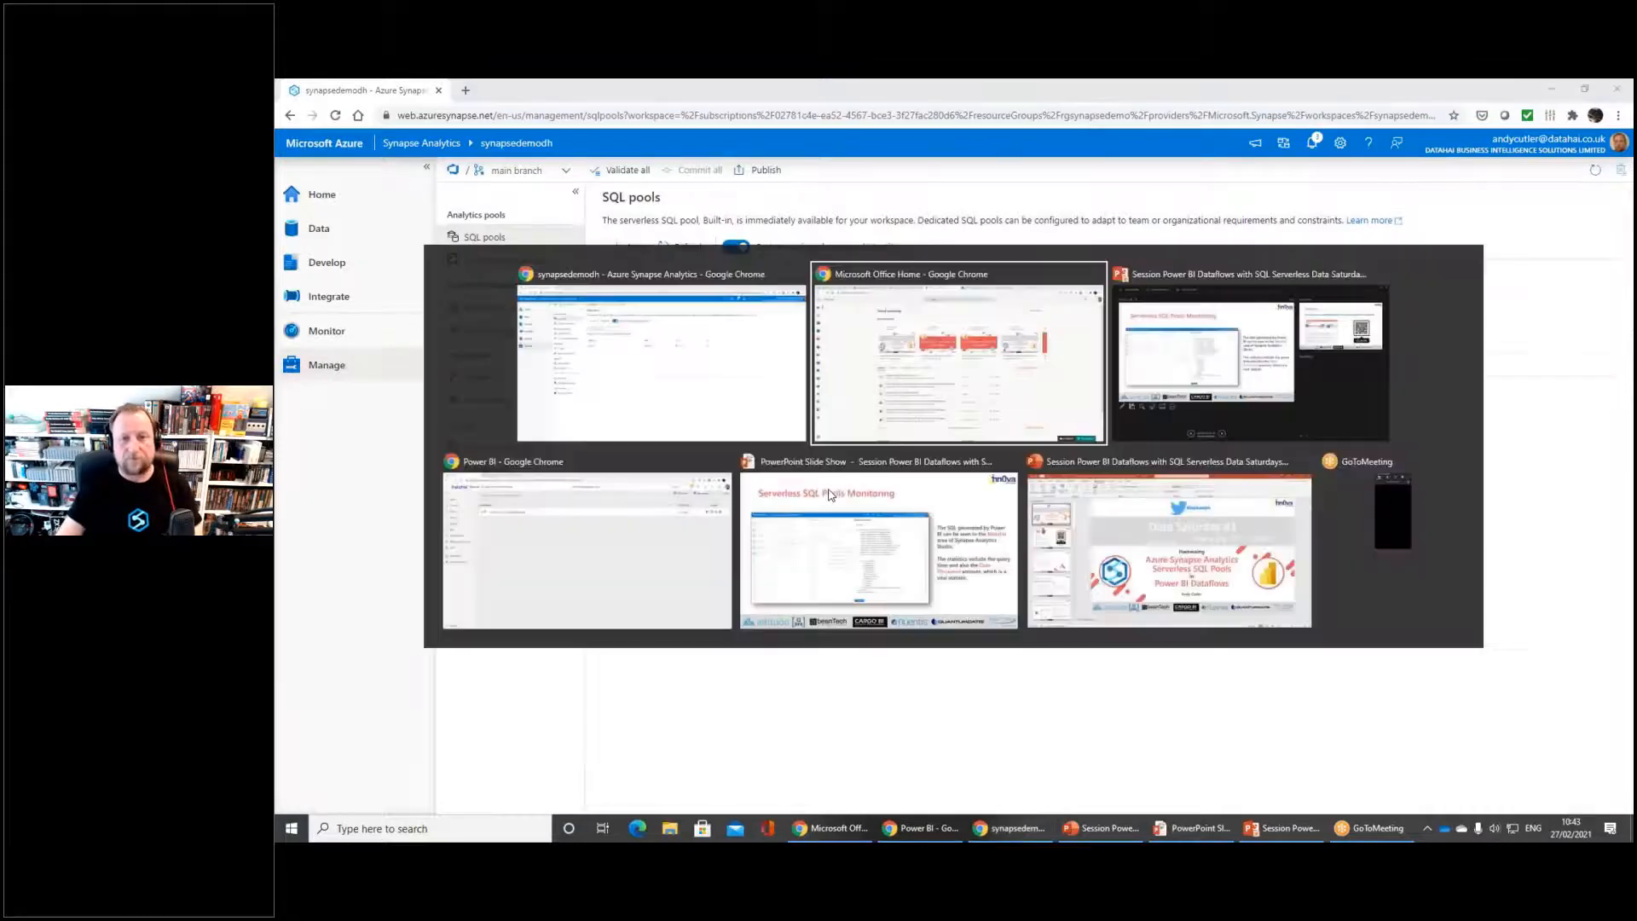
key(Tab)
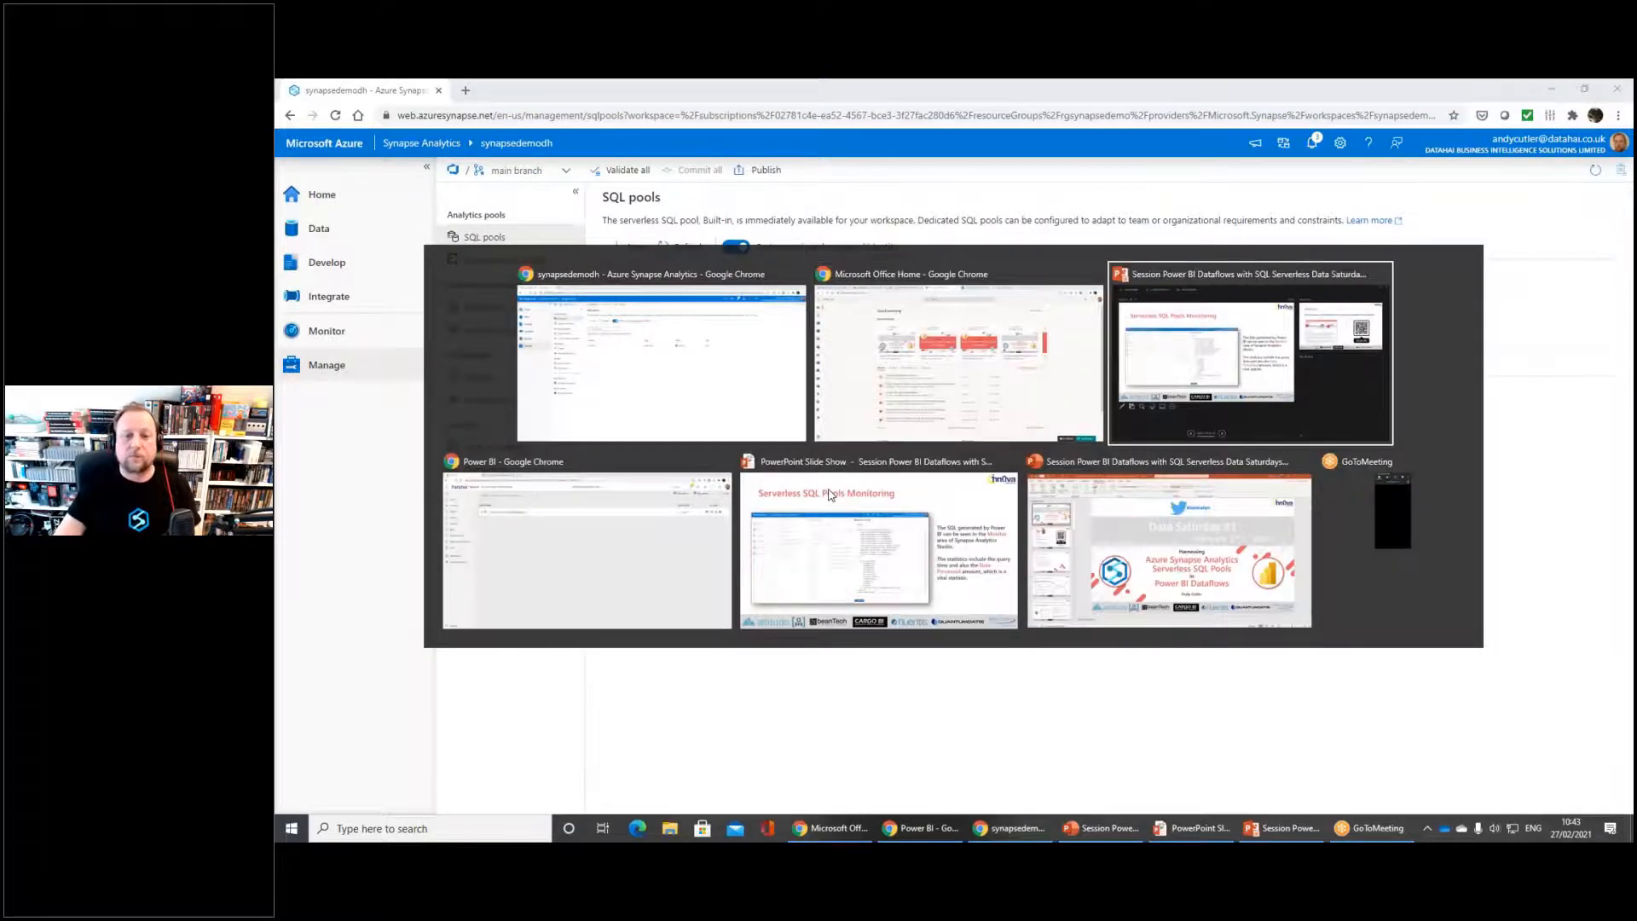
click(831, 495)
key(Right)
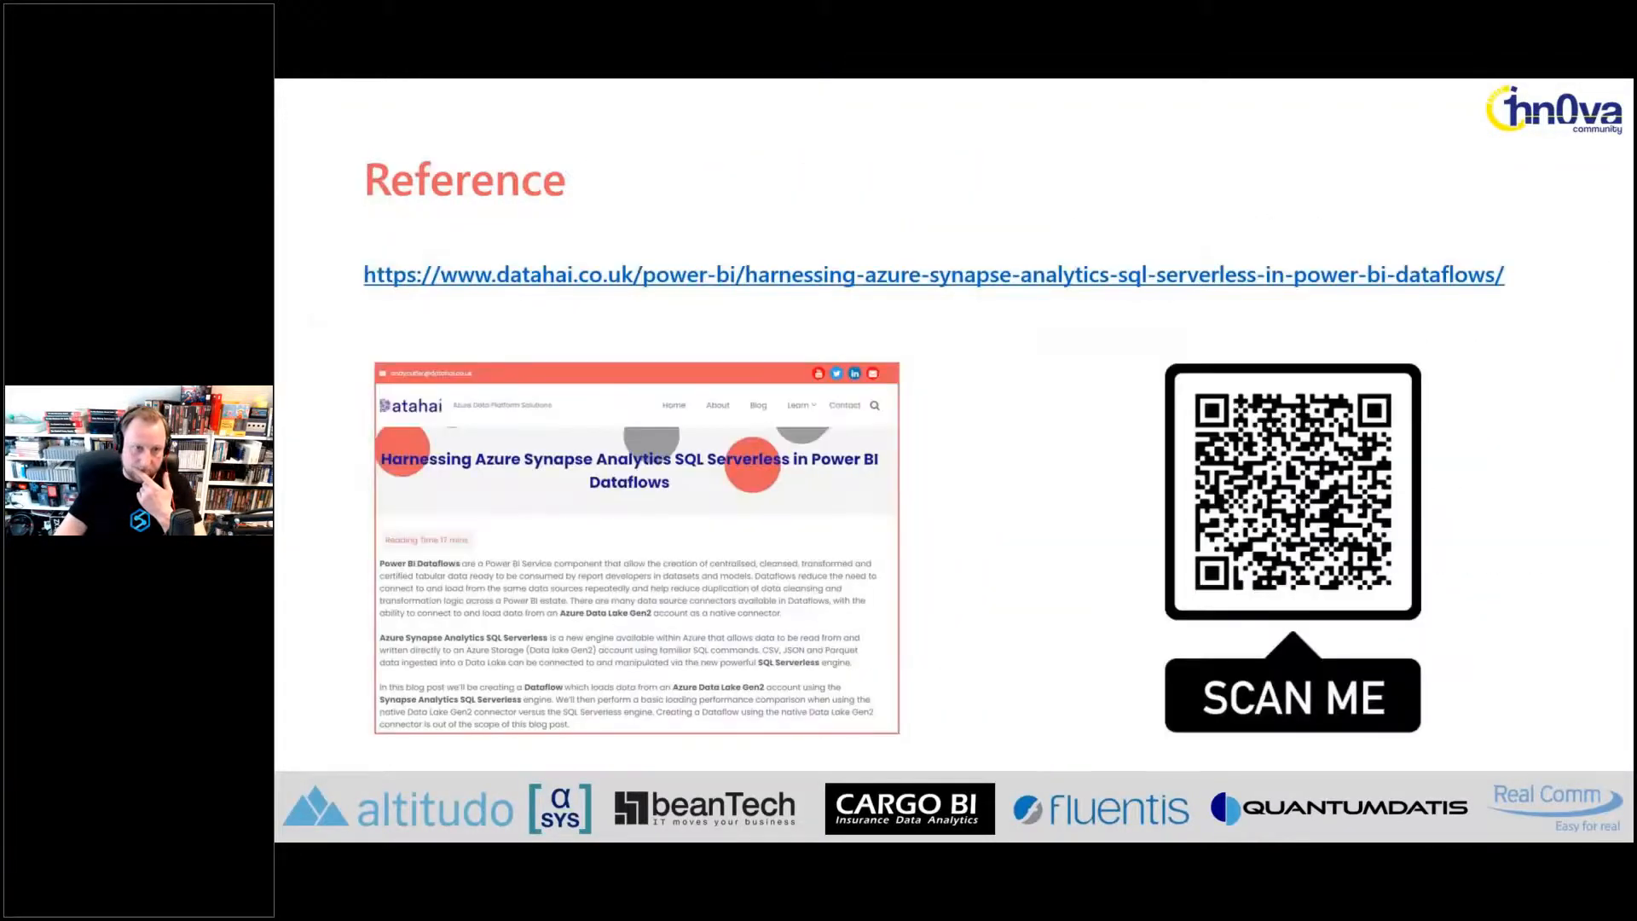
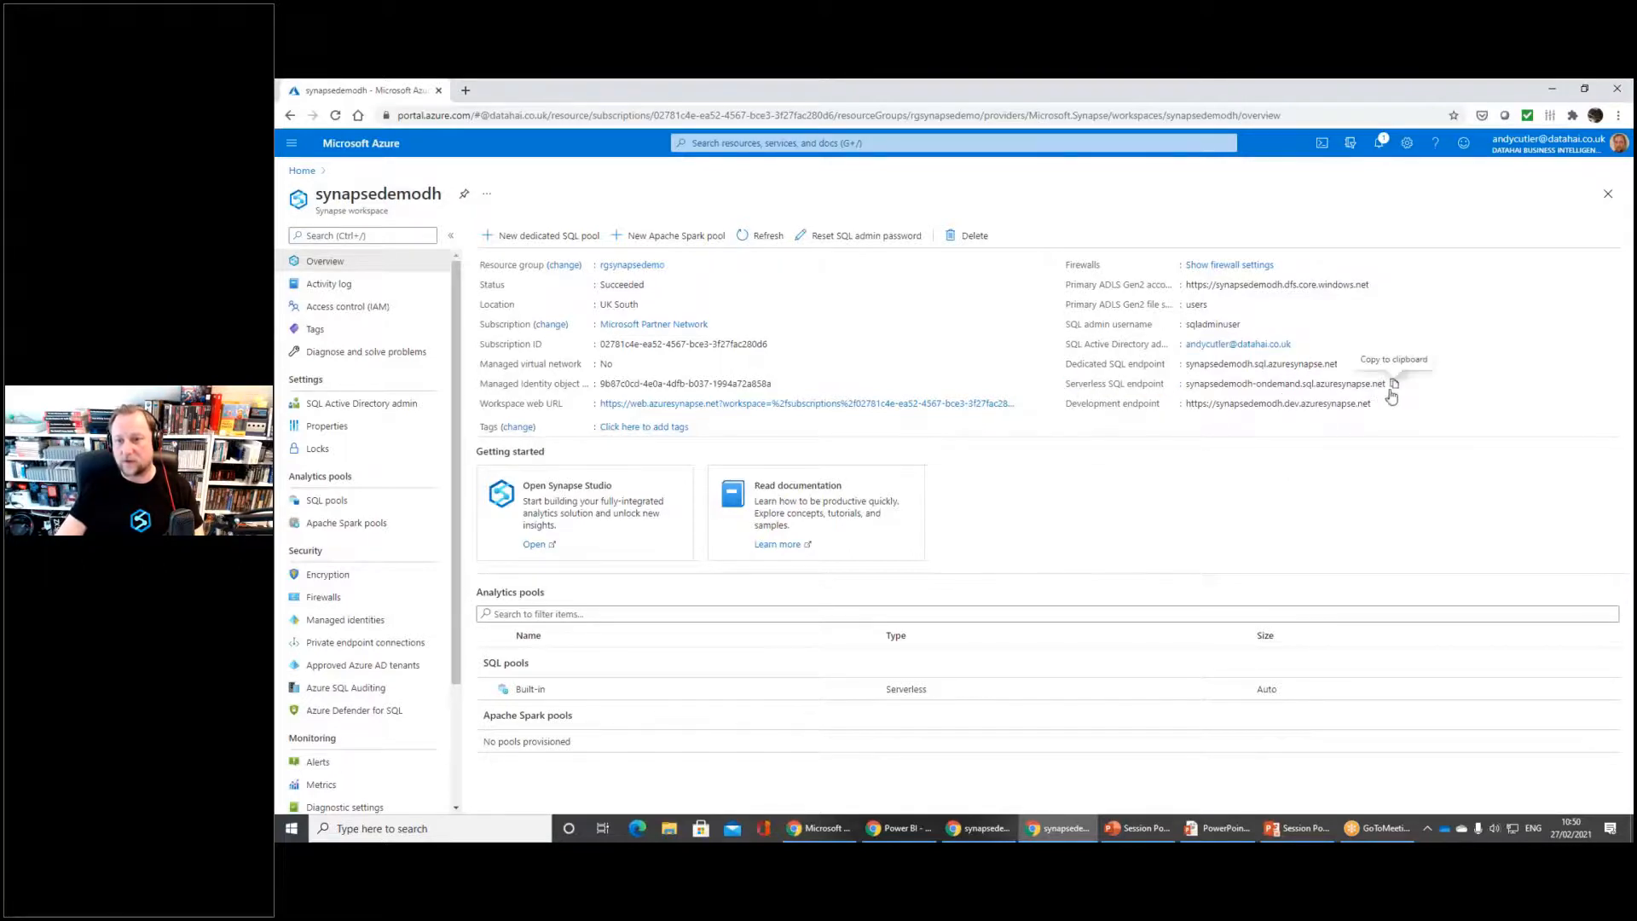
Step: Launch Power BI Desktop from the Start search using 'power'
key(super)
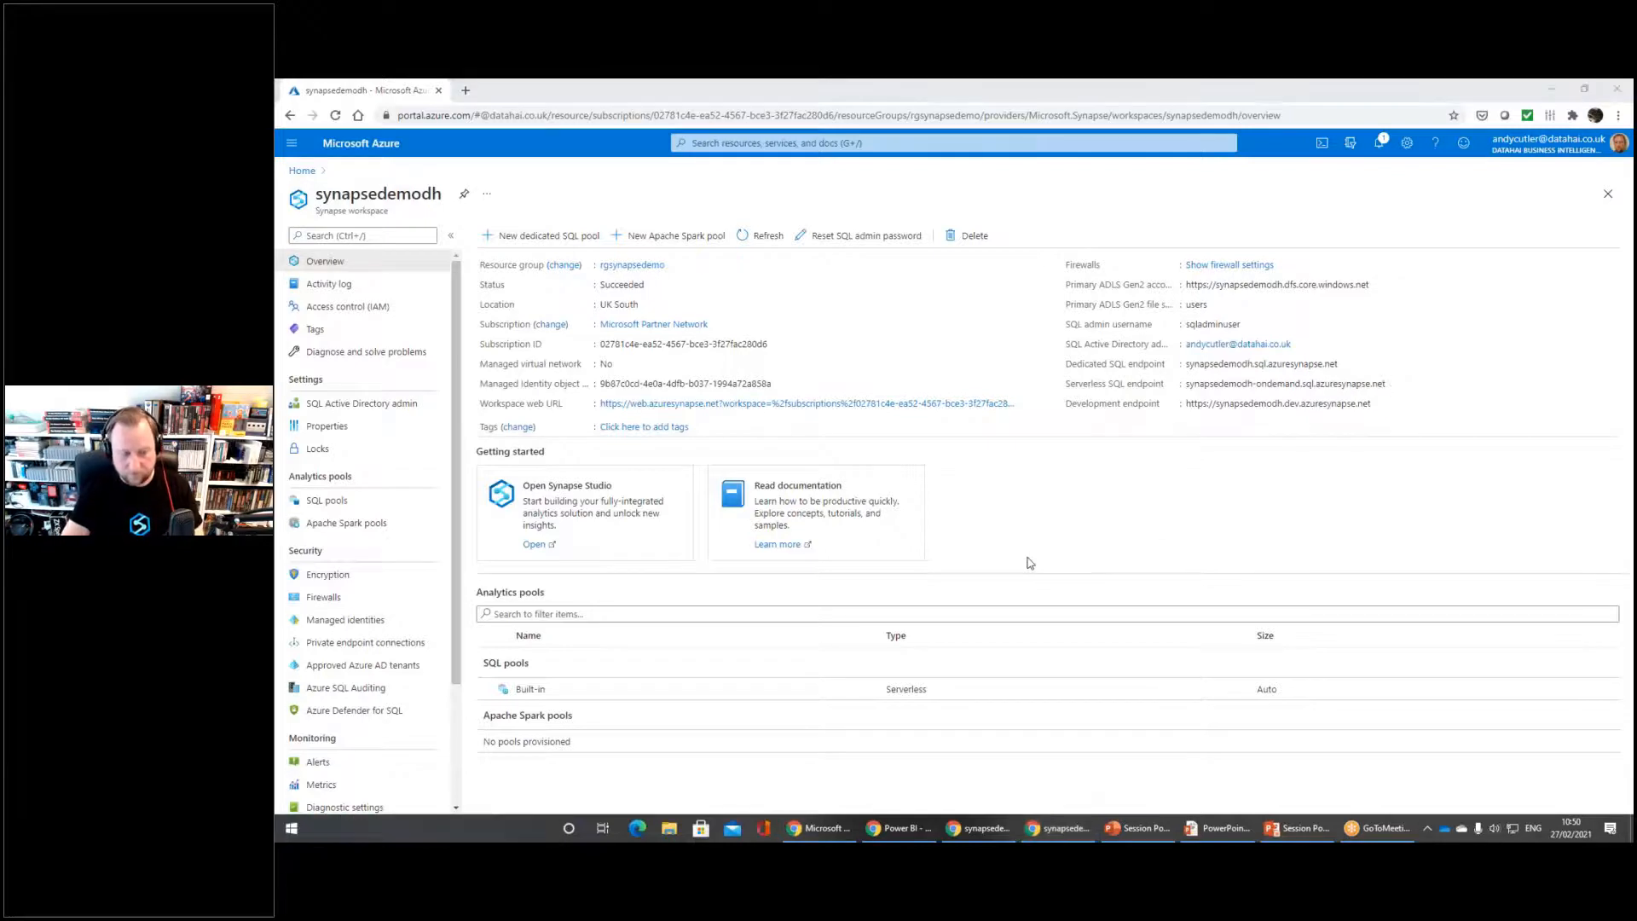
text(power)
click(395, 244)
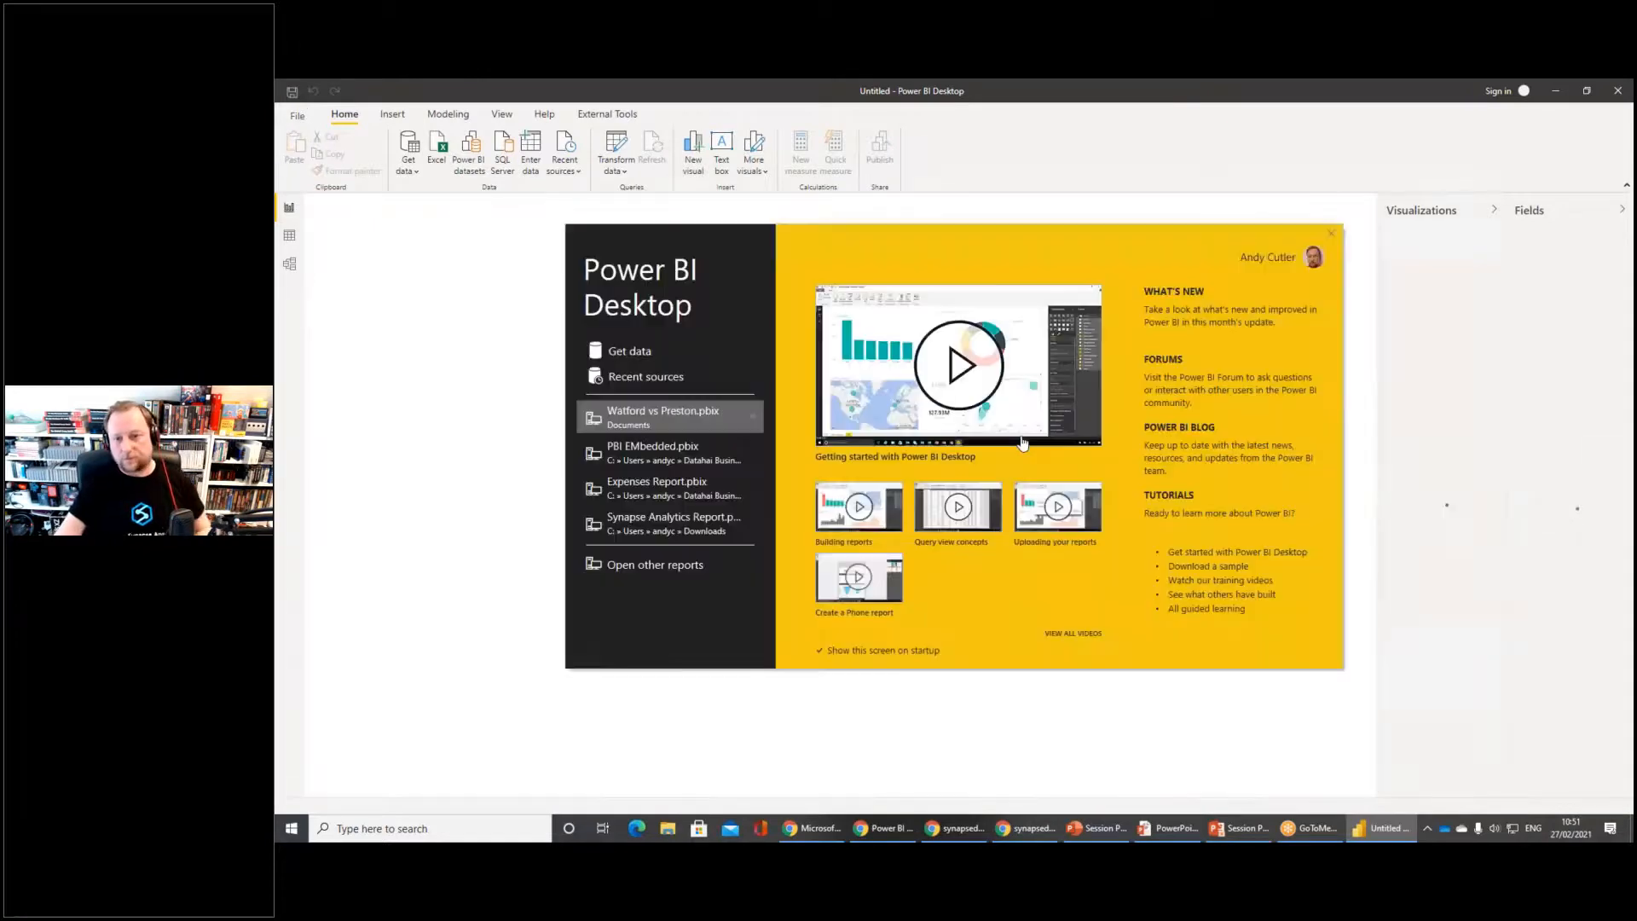
Step: Dismiss the splash screen and choose the Azure Synapse Analytics (SQL DW) connector from Get Data, searching 'azure'
click(641, 353)
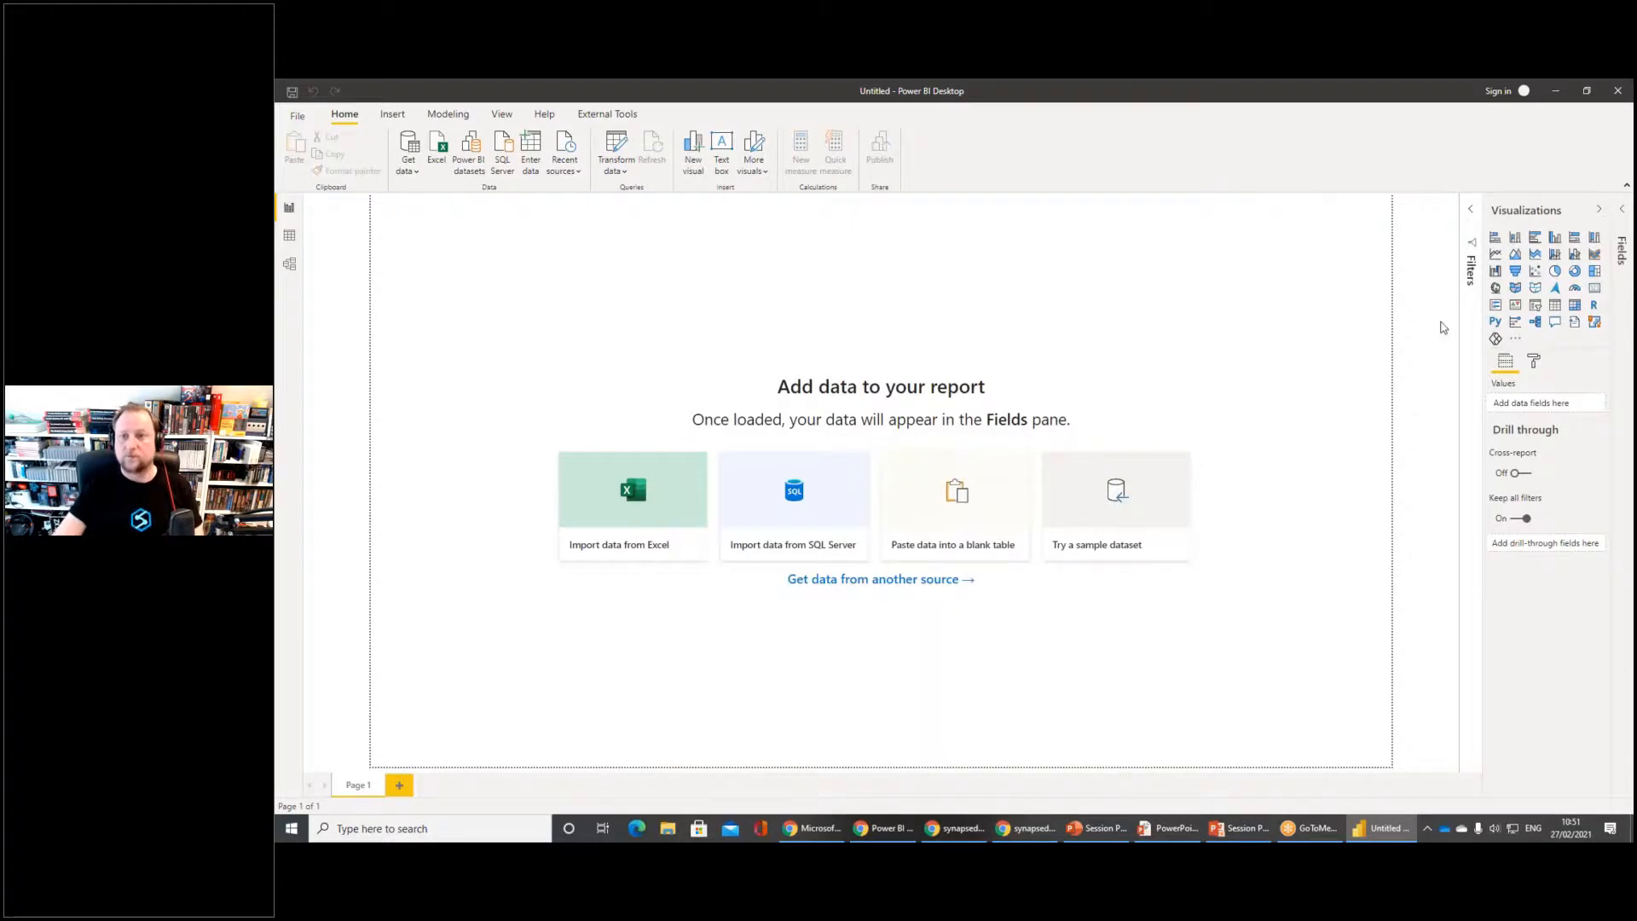
click(834, 270)
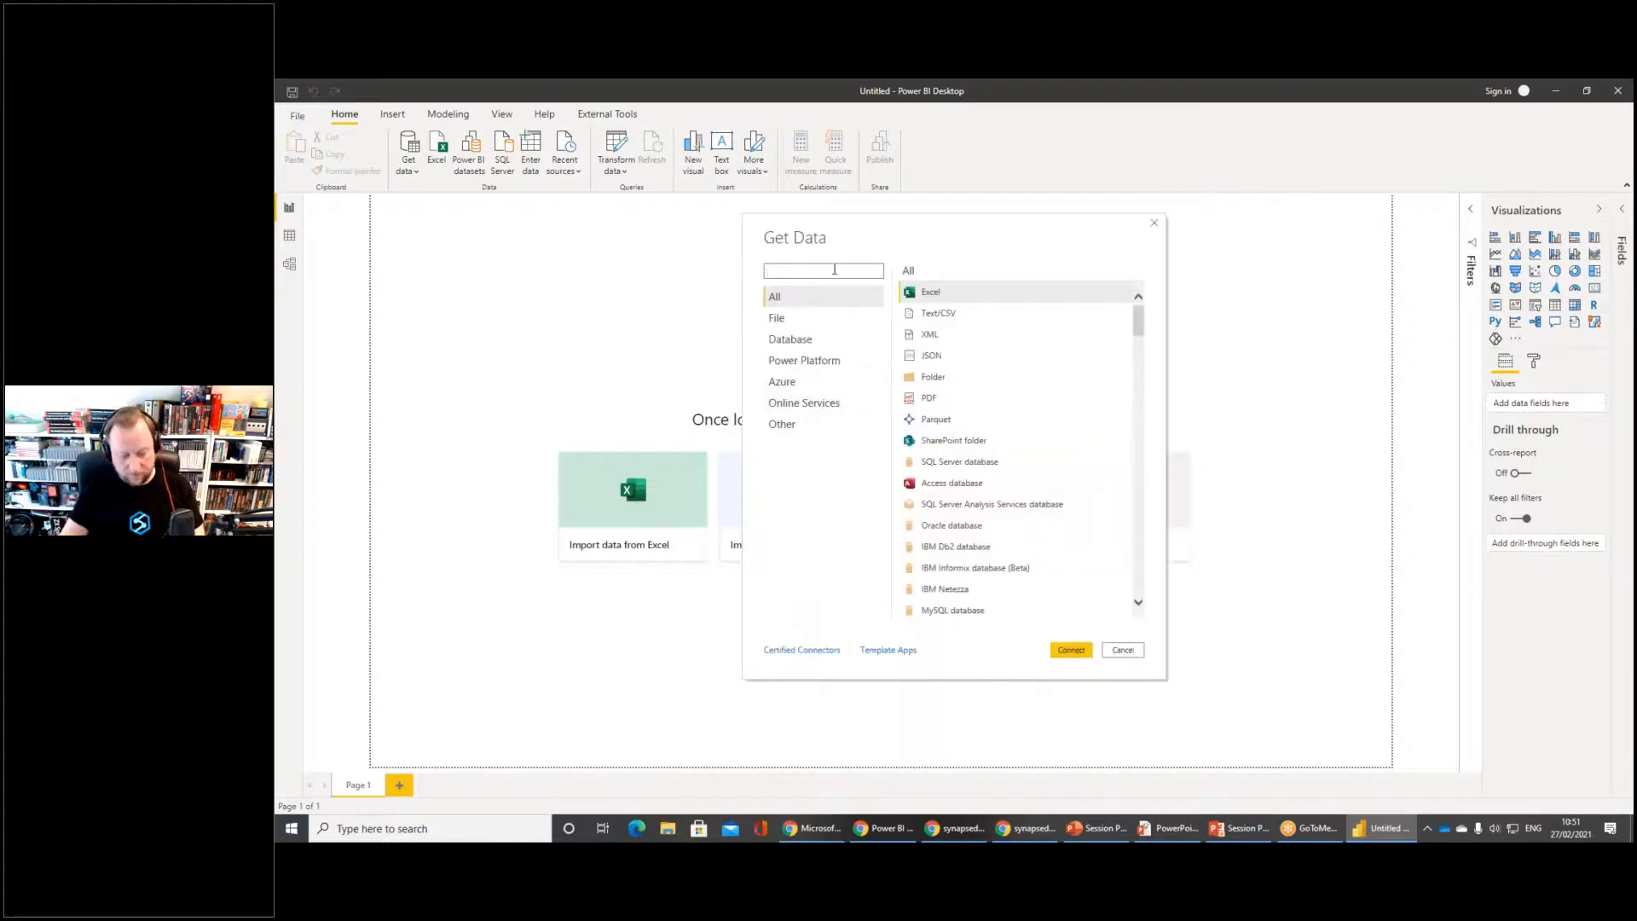
text(azure)
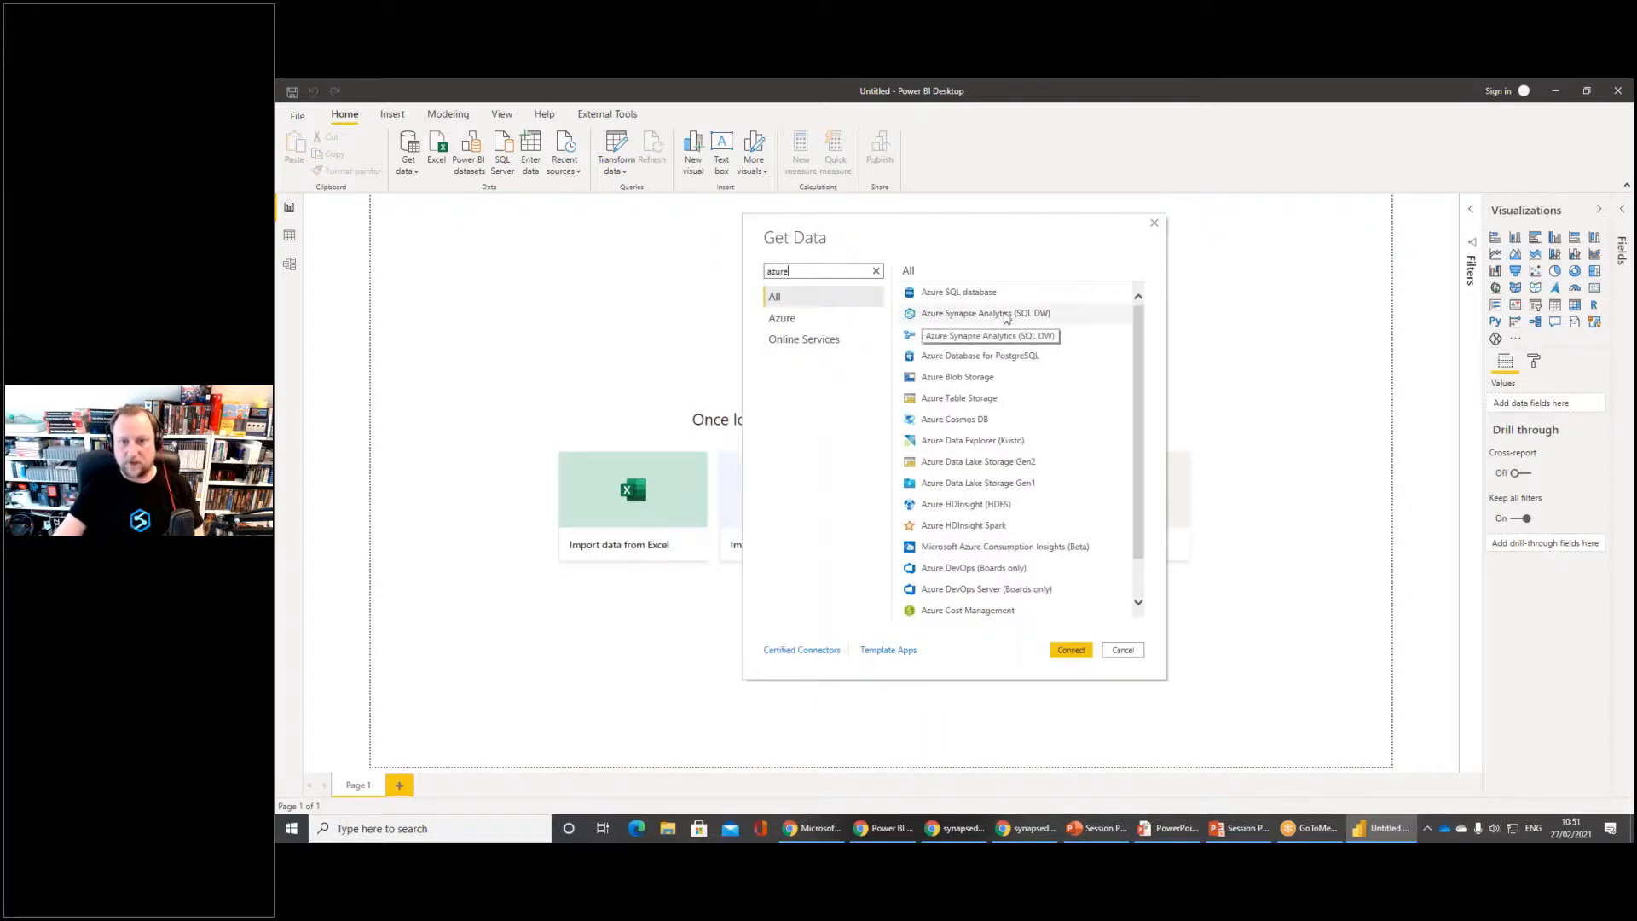
click(1006, 317)
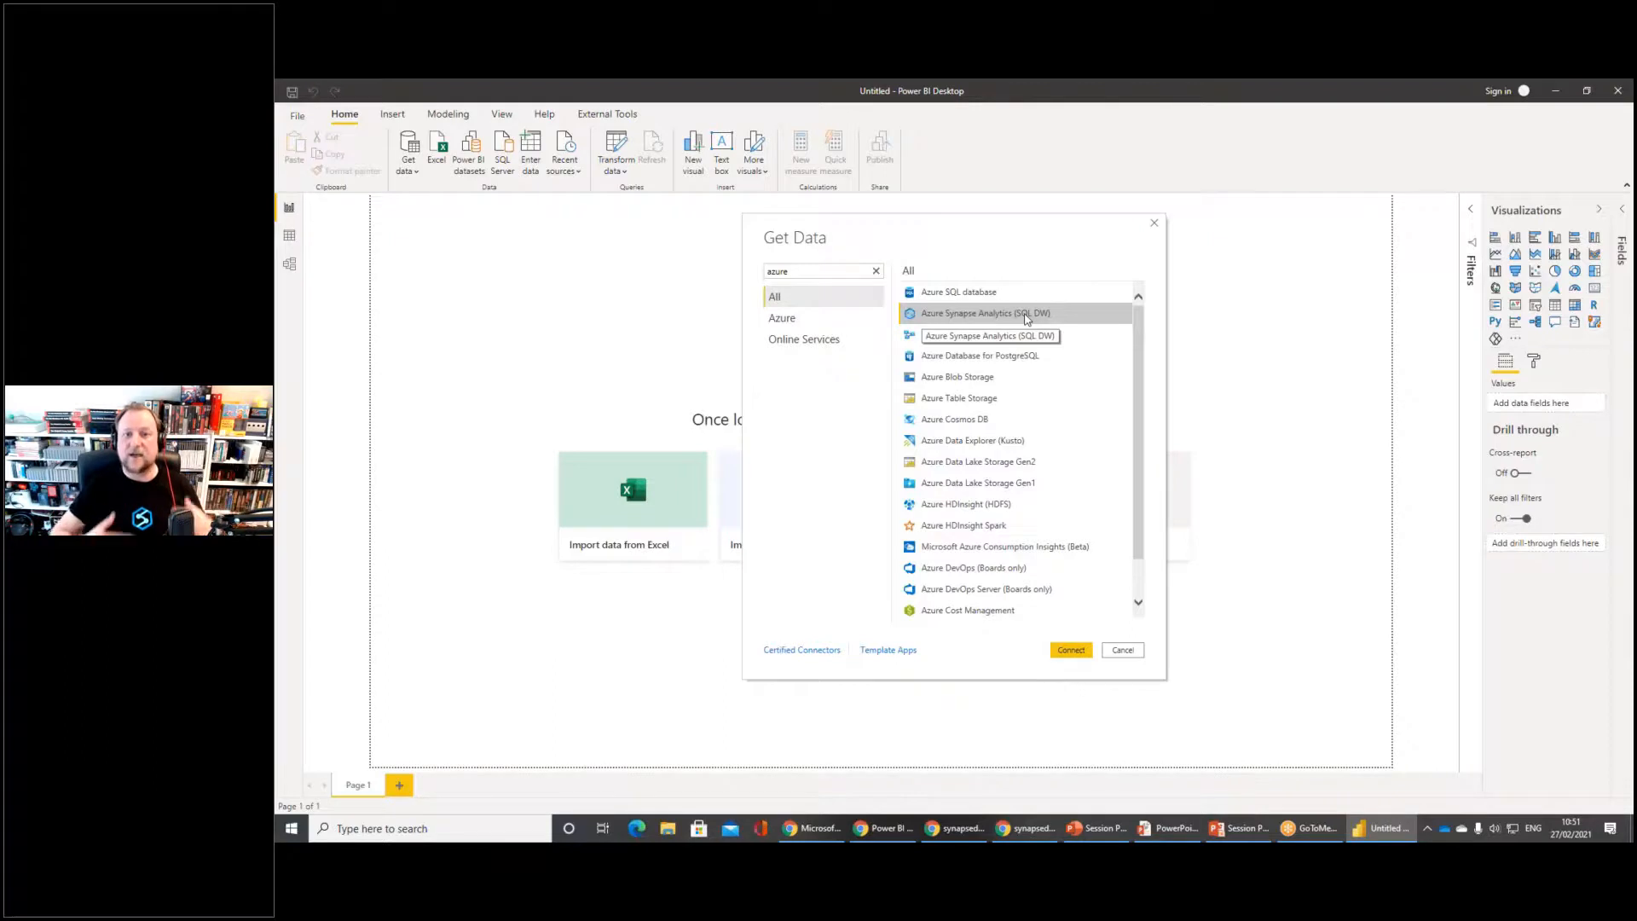
click(1070, 650)
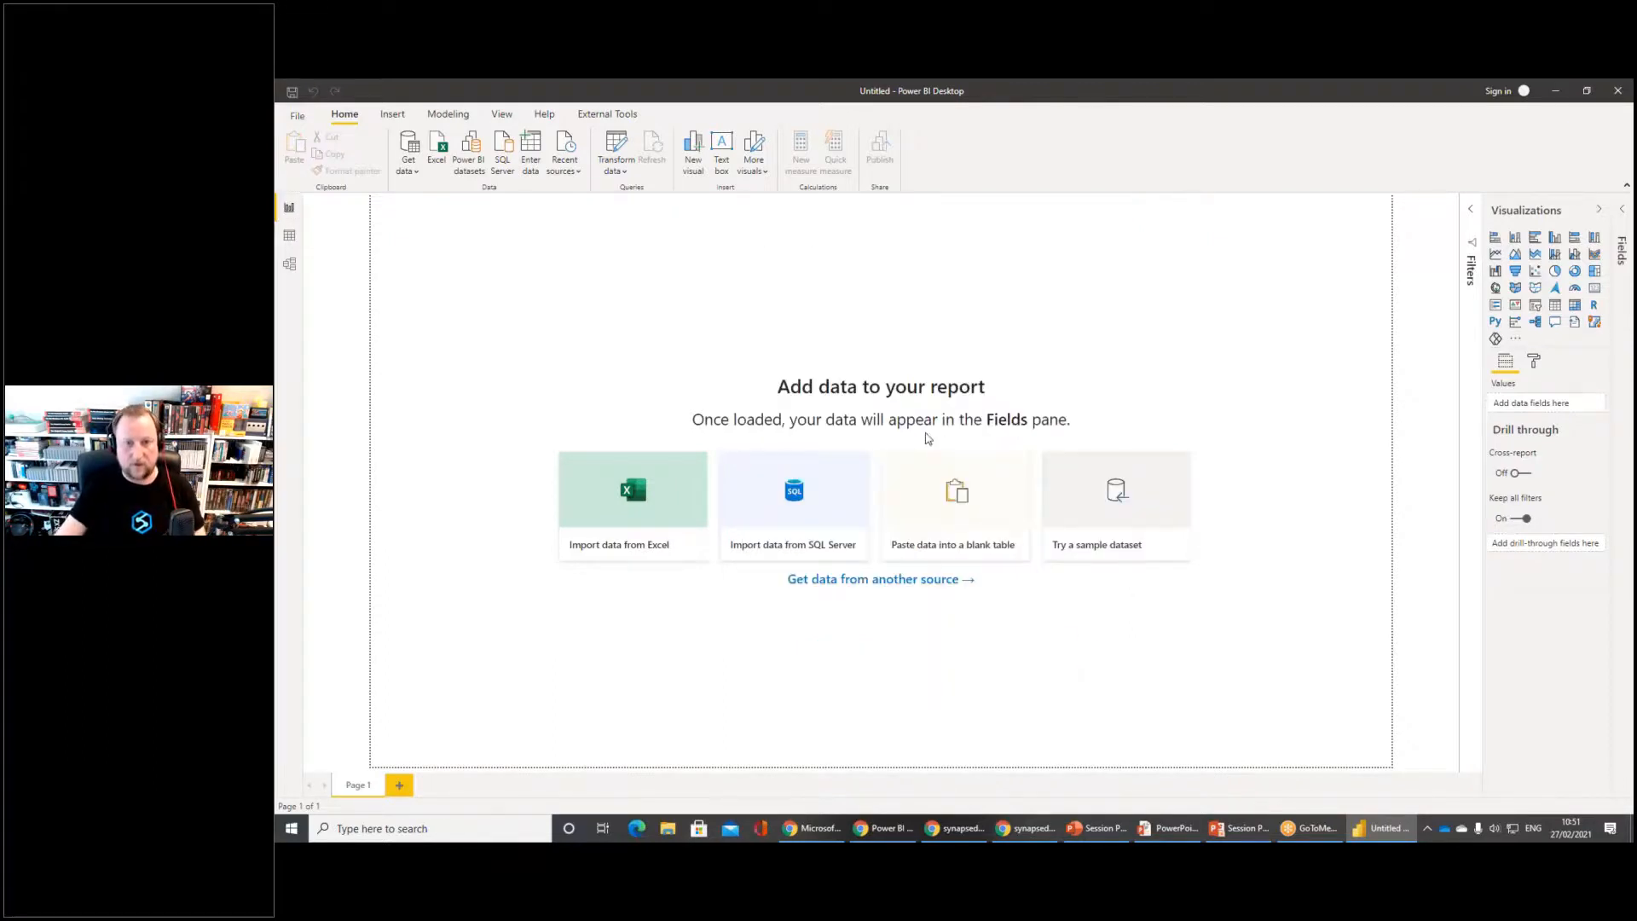
Step: Connect to the pasted serverless endpoint, database sqldatasaturdays, in DirectQuery mode
text(synapsedemodh-ondemand.sql.azuresynapse.net)
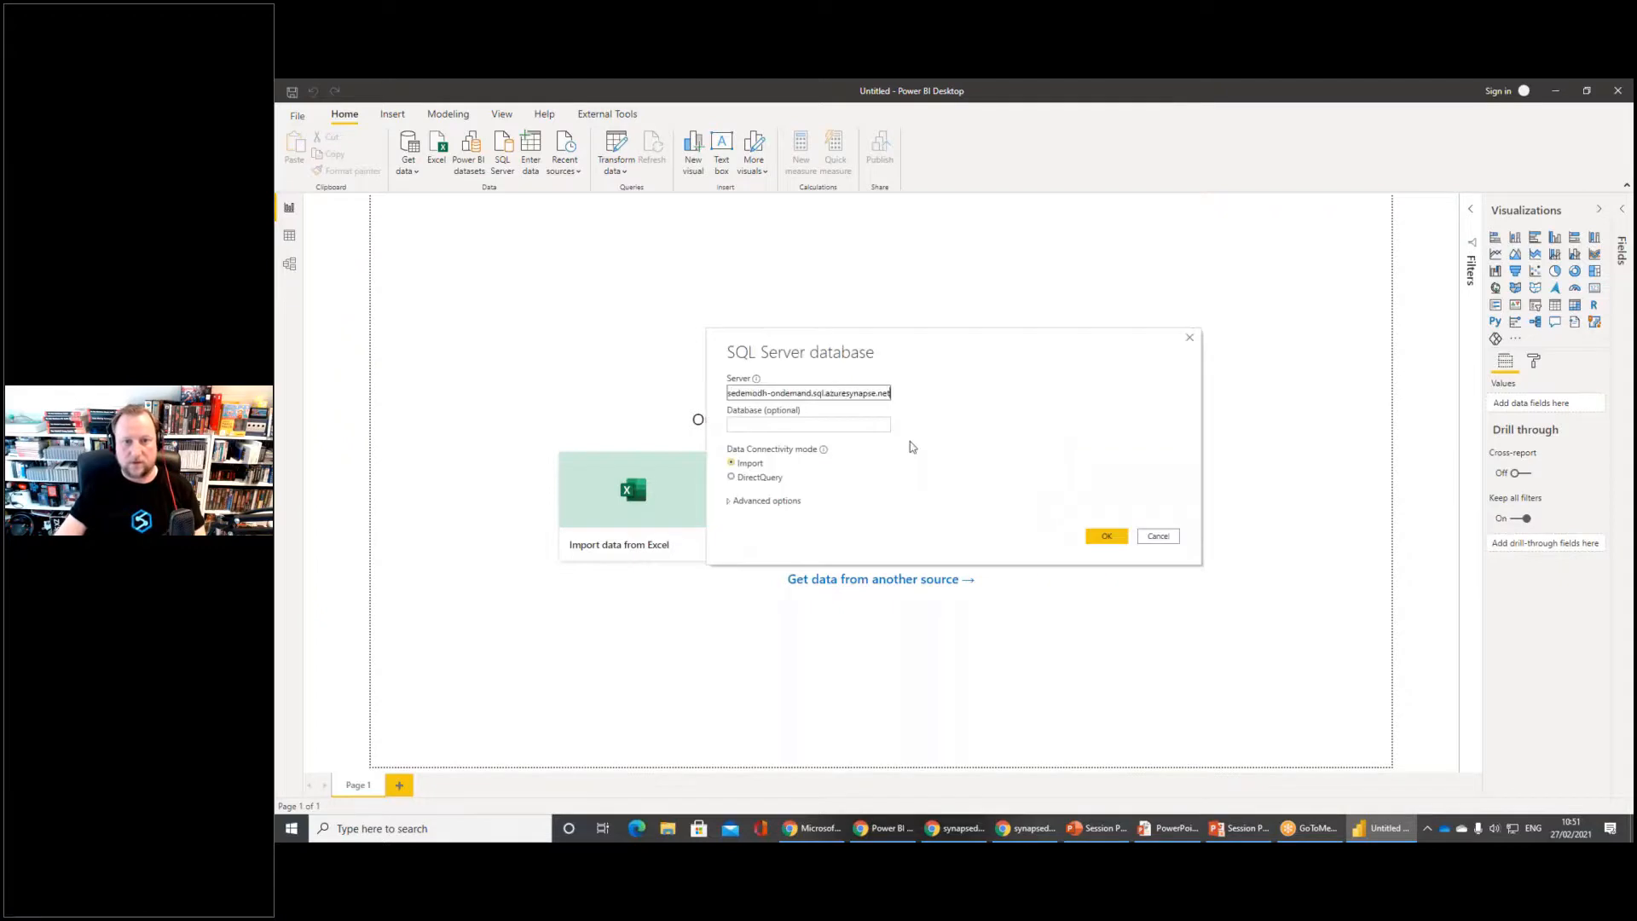
click(819, 426)
text(sql)
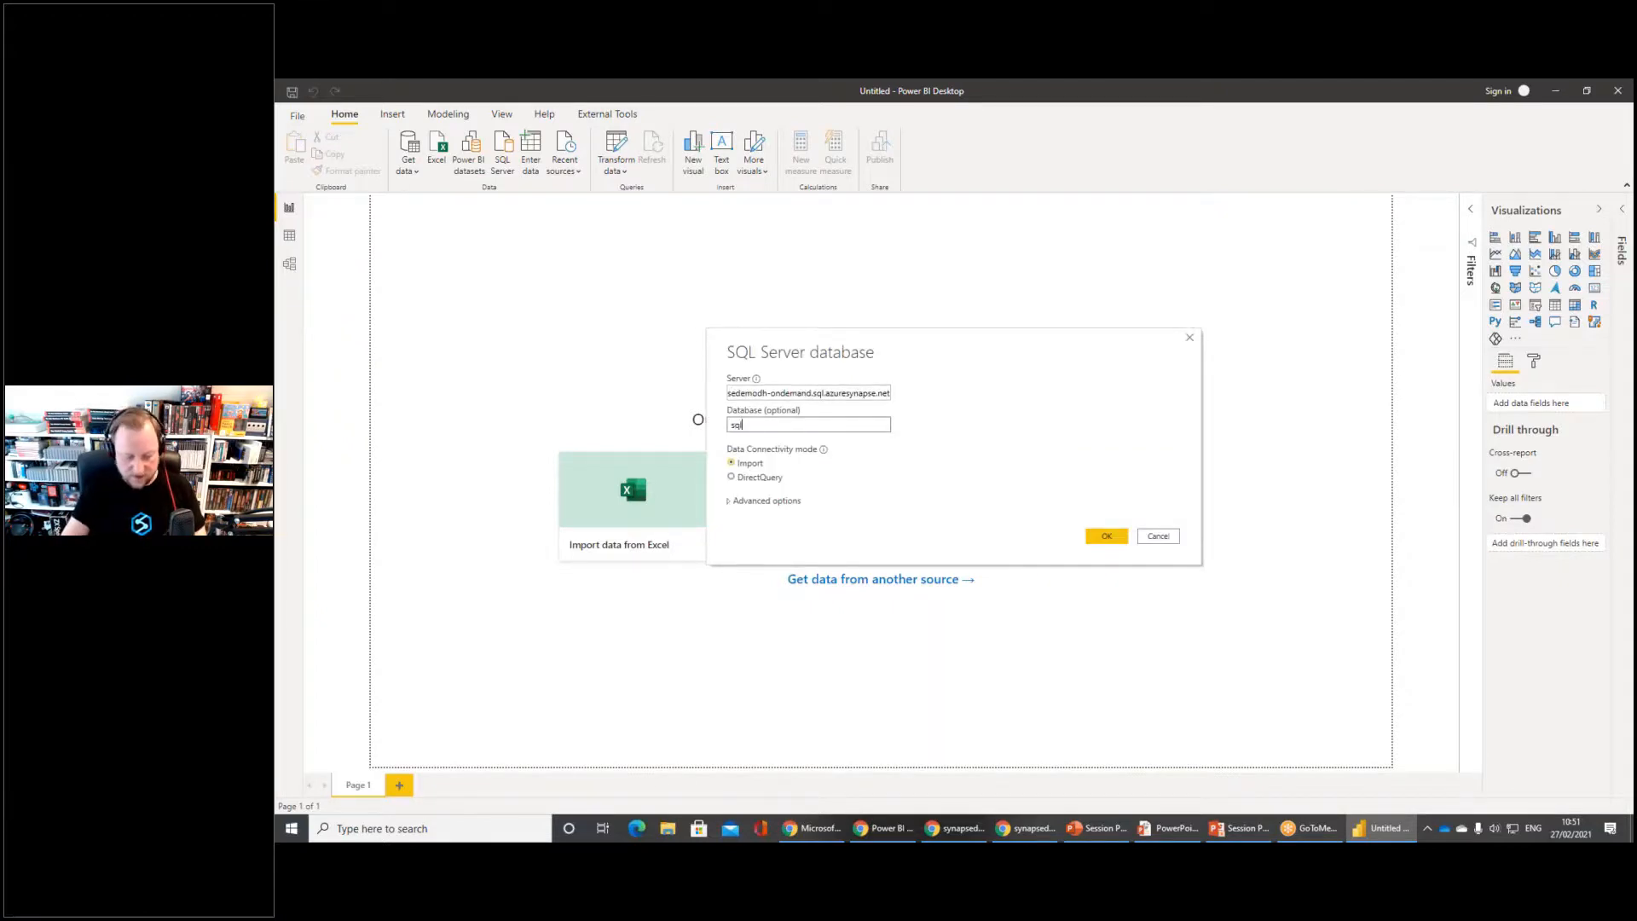
text(data)
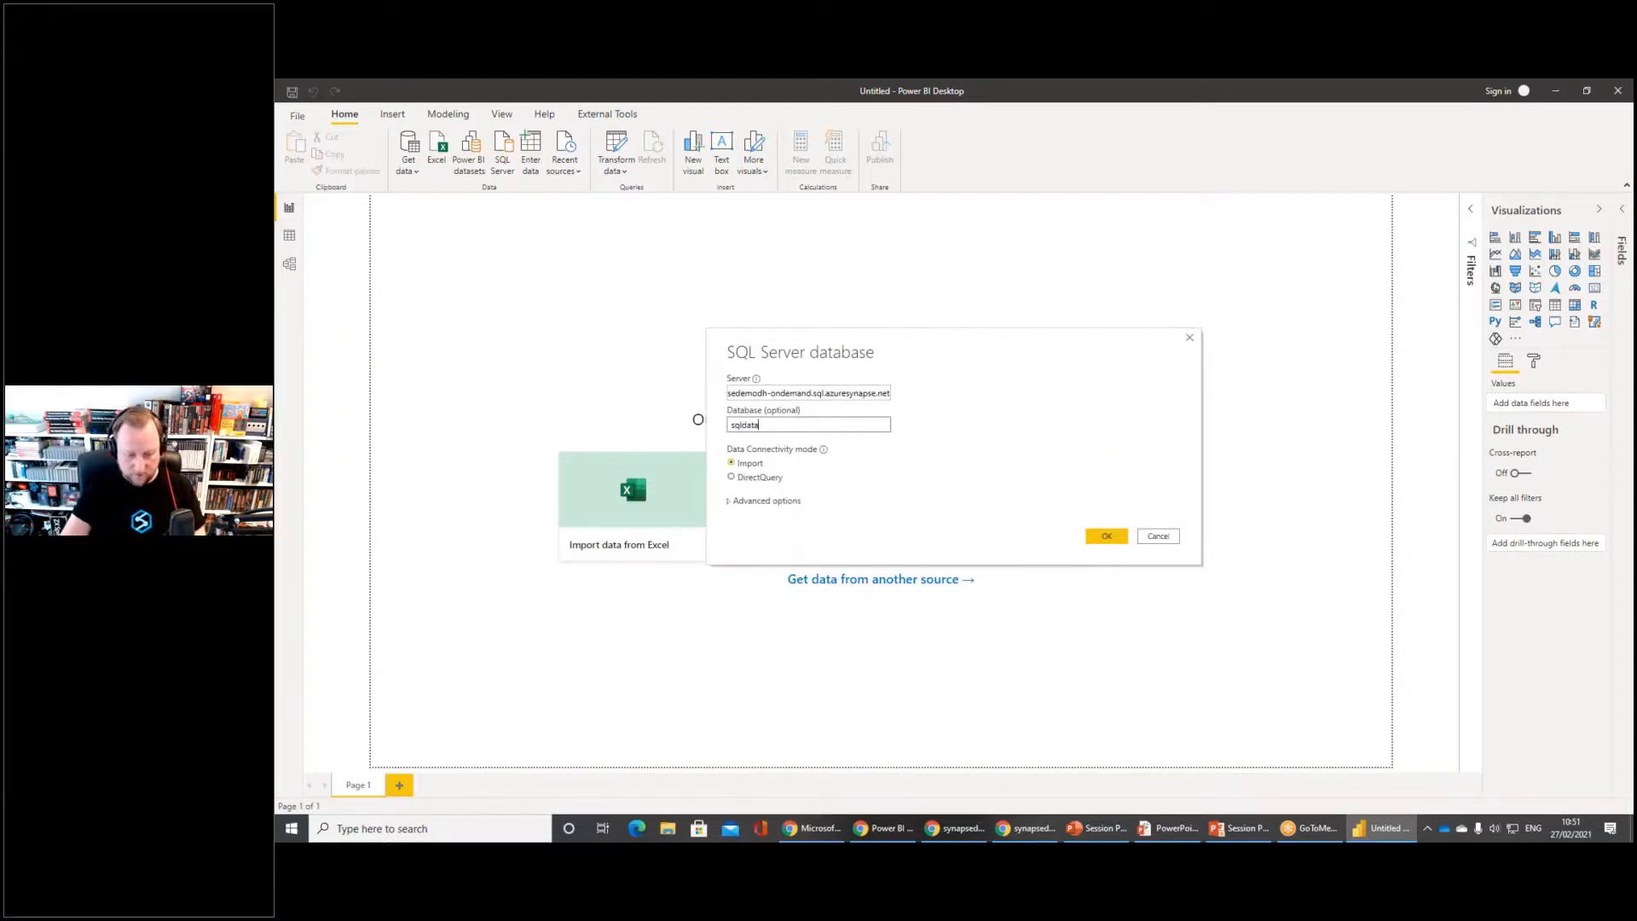
text(satur)
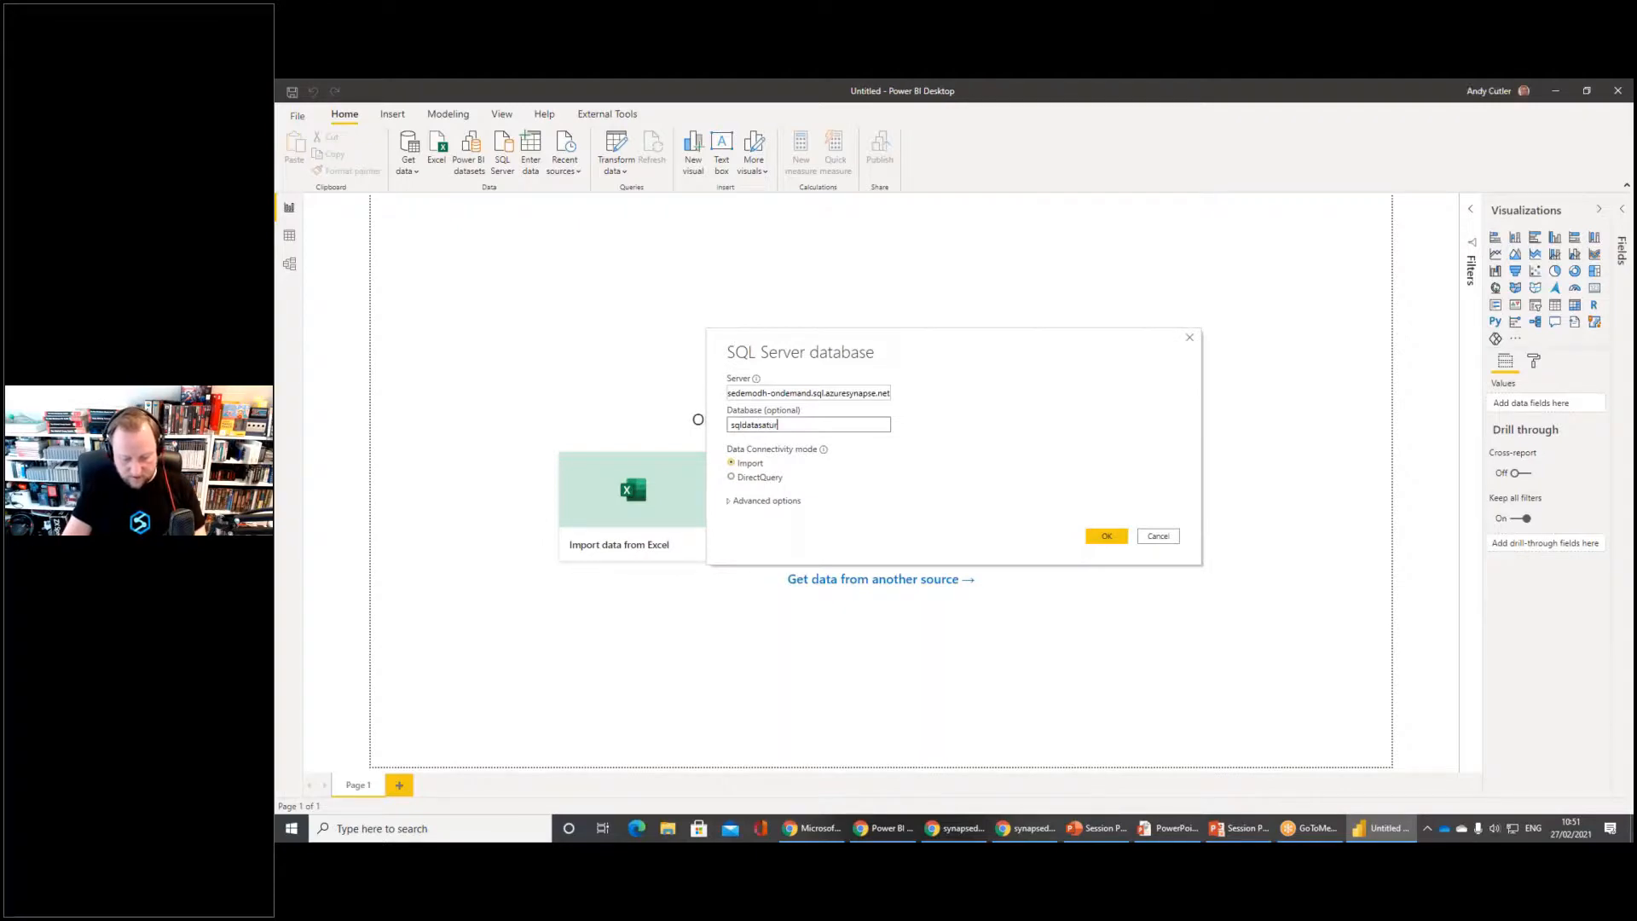
text(days)
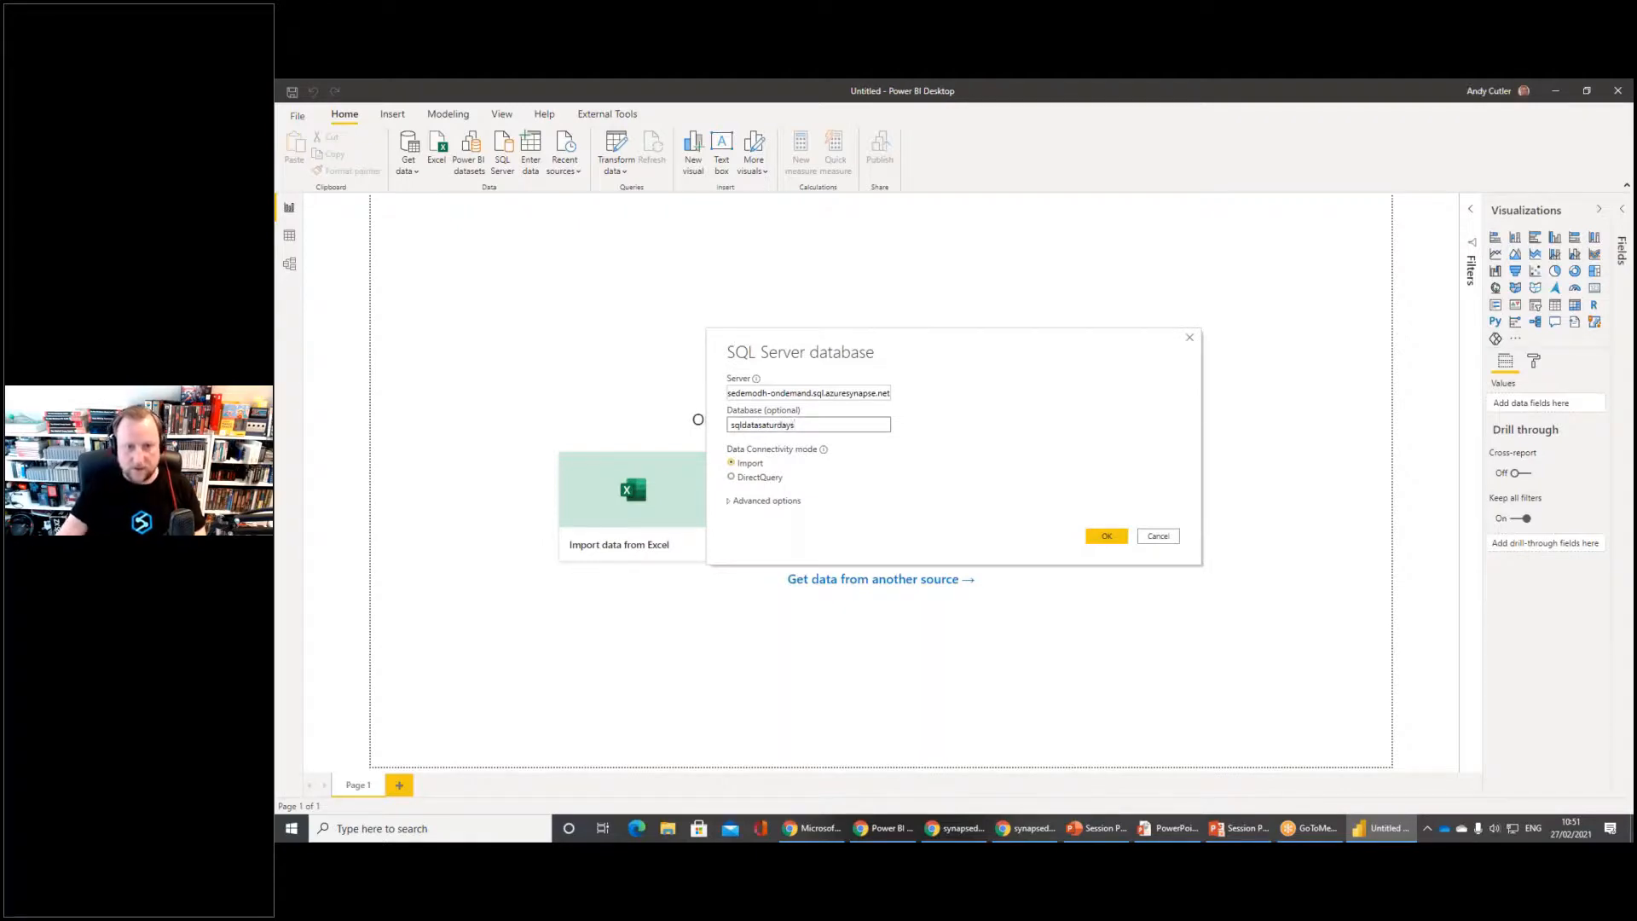
click(731, 478)
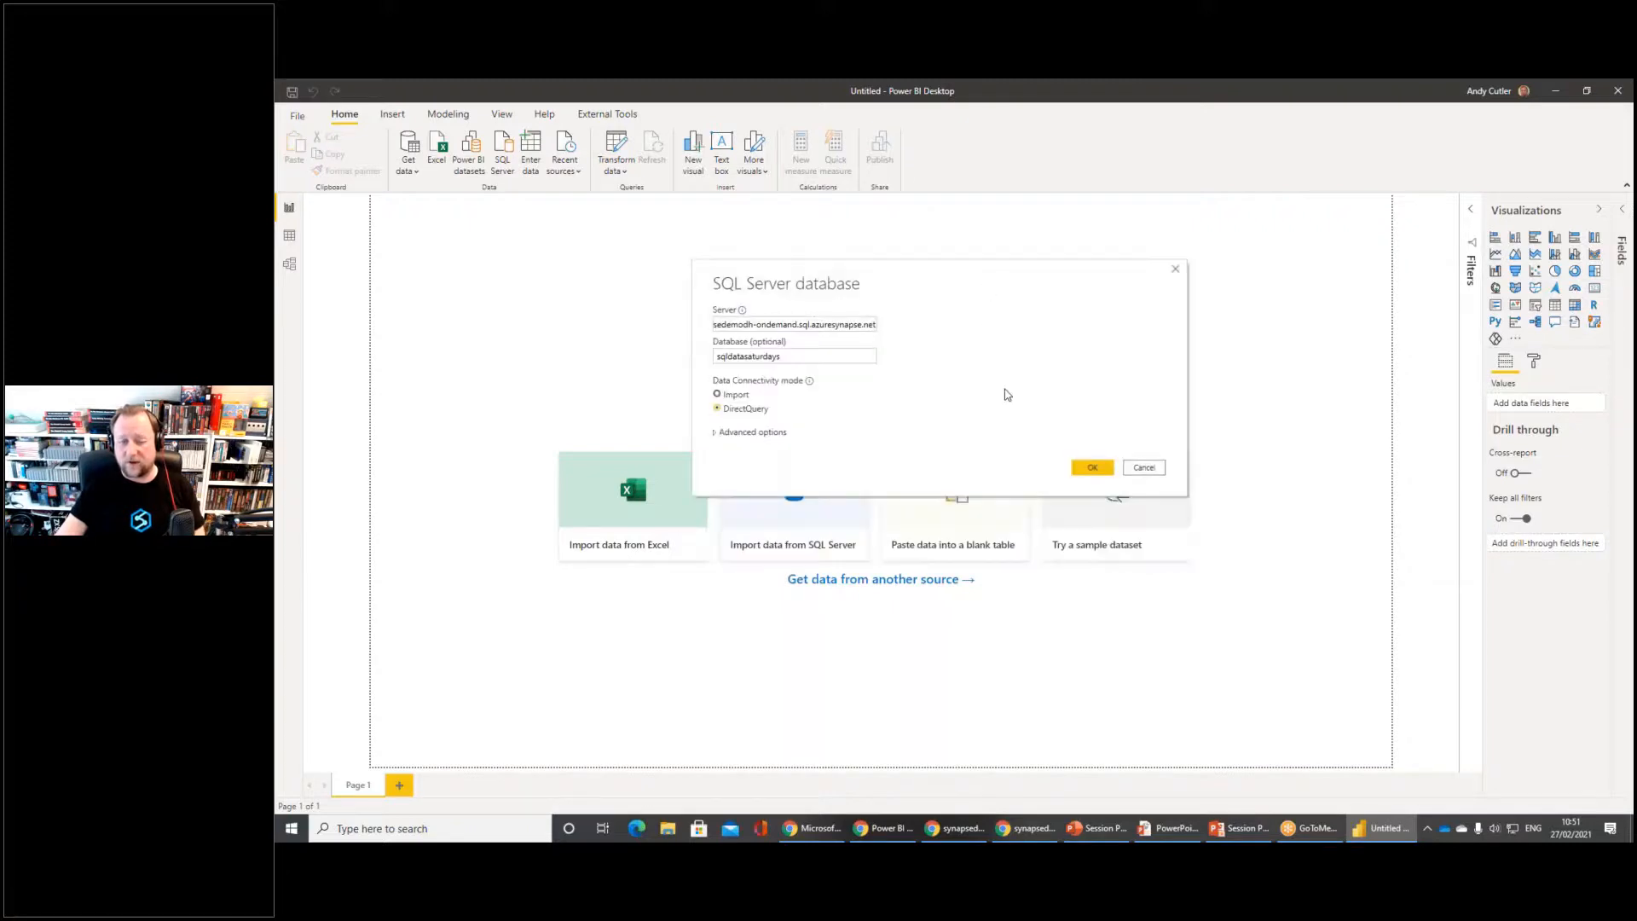
key(Return)
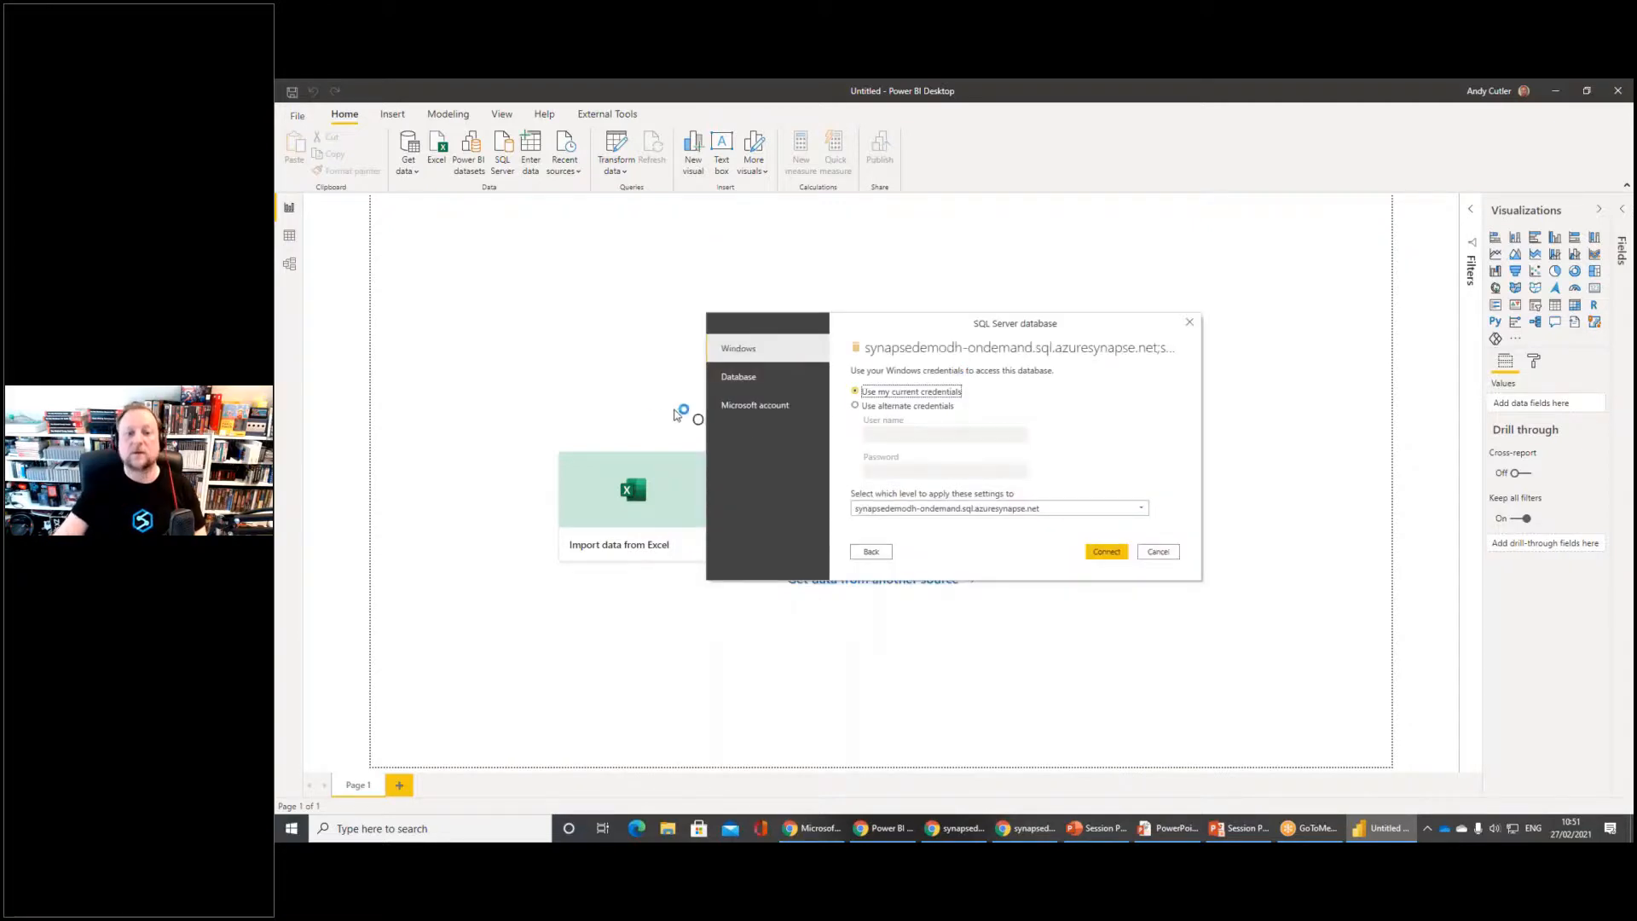
Step: Start Microsoft account sign-in and choose the work account
click(757, 407)
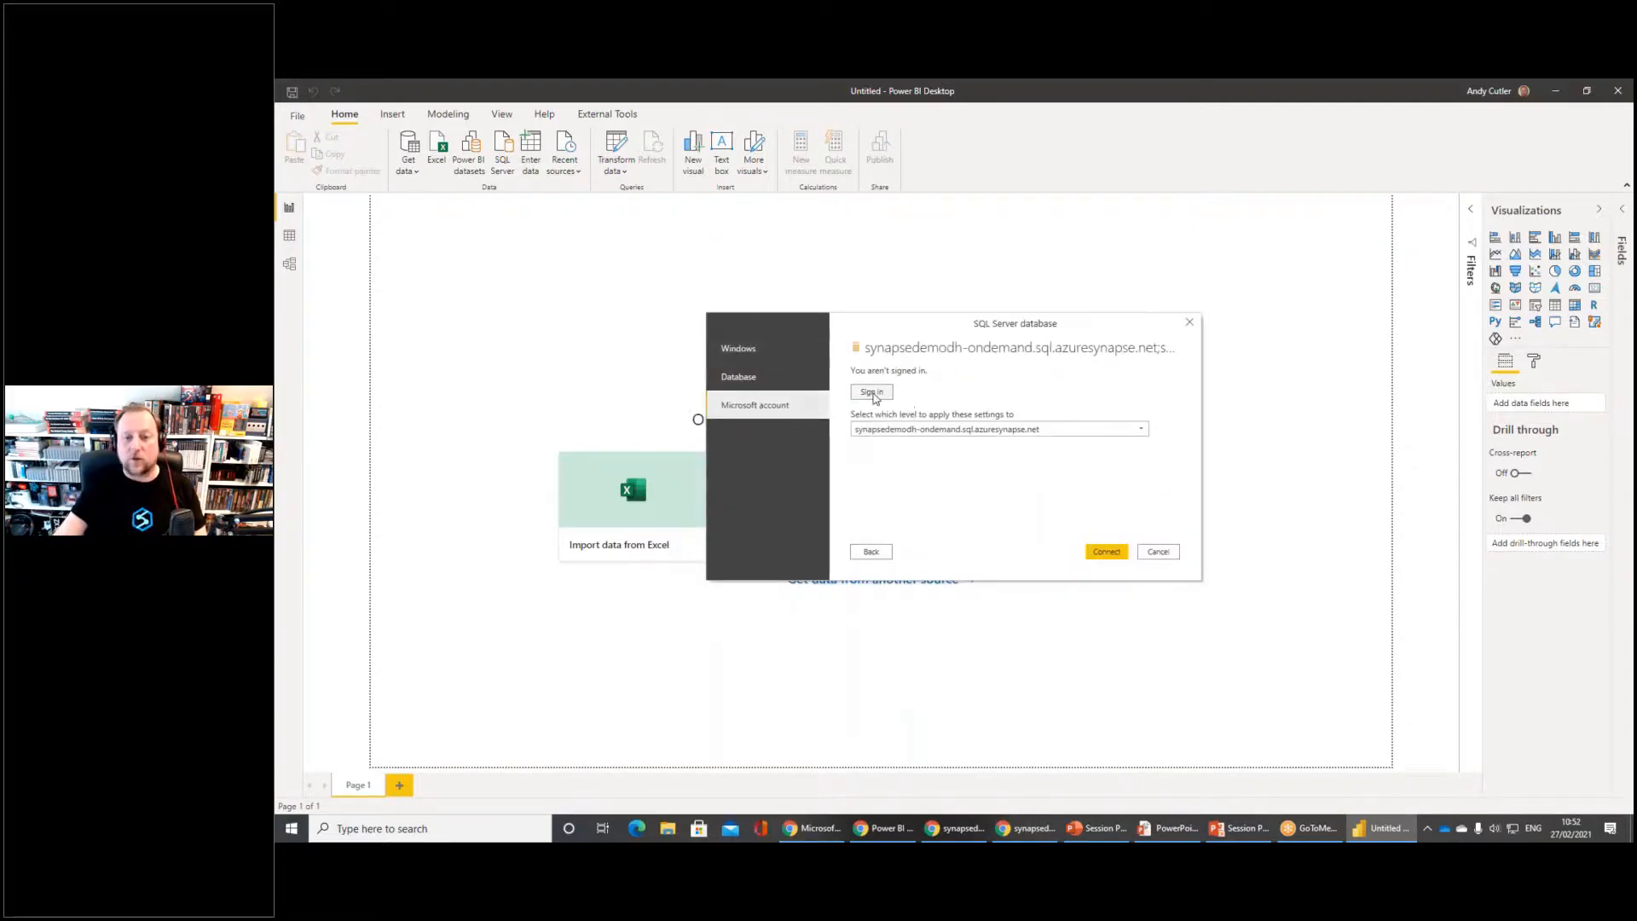
click(874, 393)
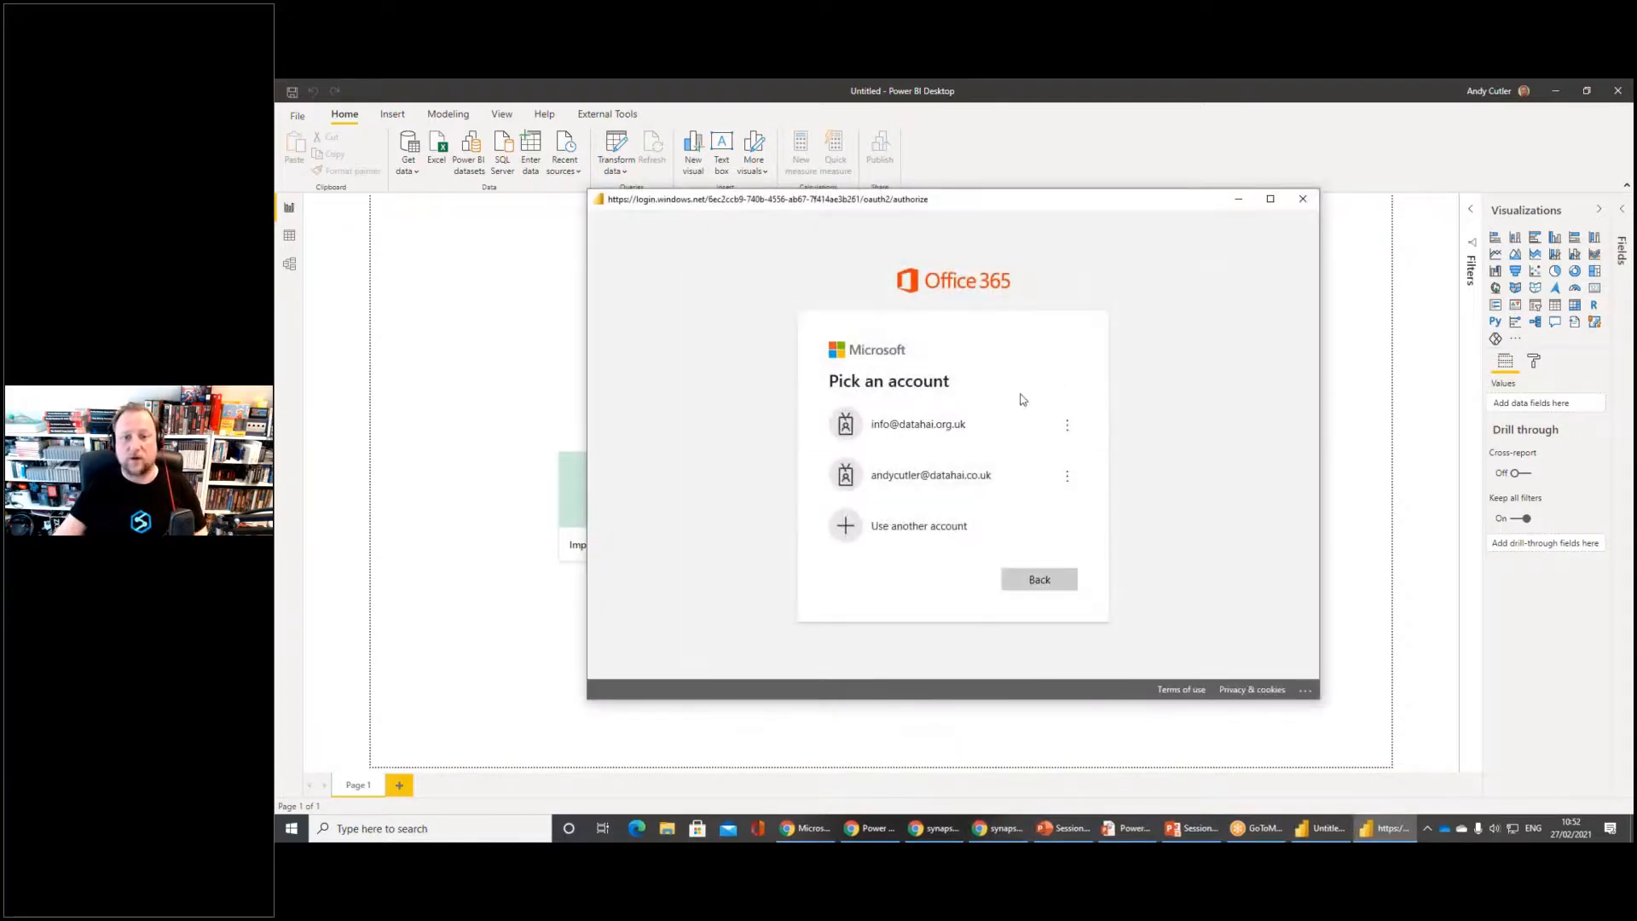
click(969, 483)
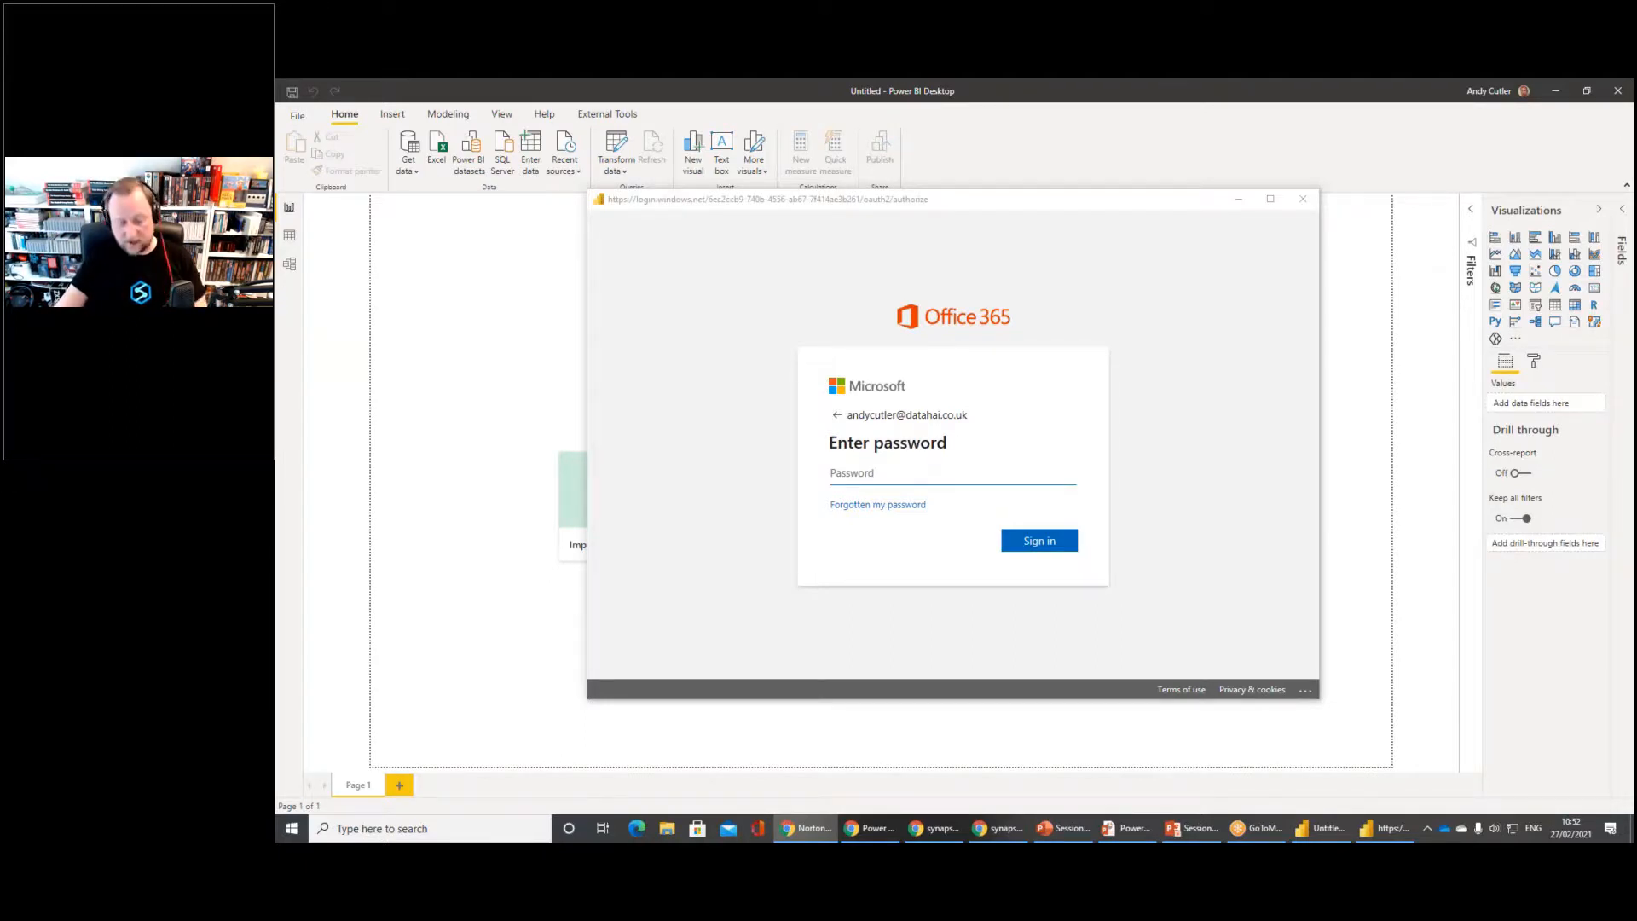
Step: Enter the account password and the texted verification code to finish signing in
click(917, 477)
key(ctrl+v)
click(1044, 545)
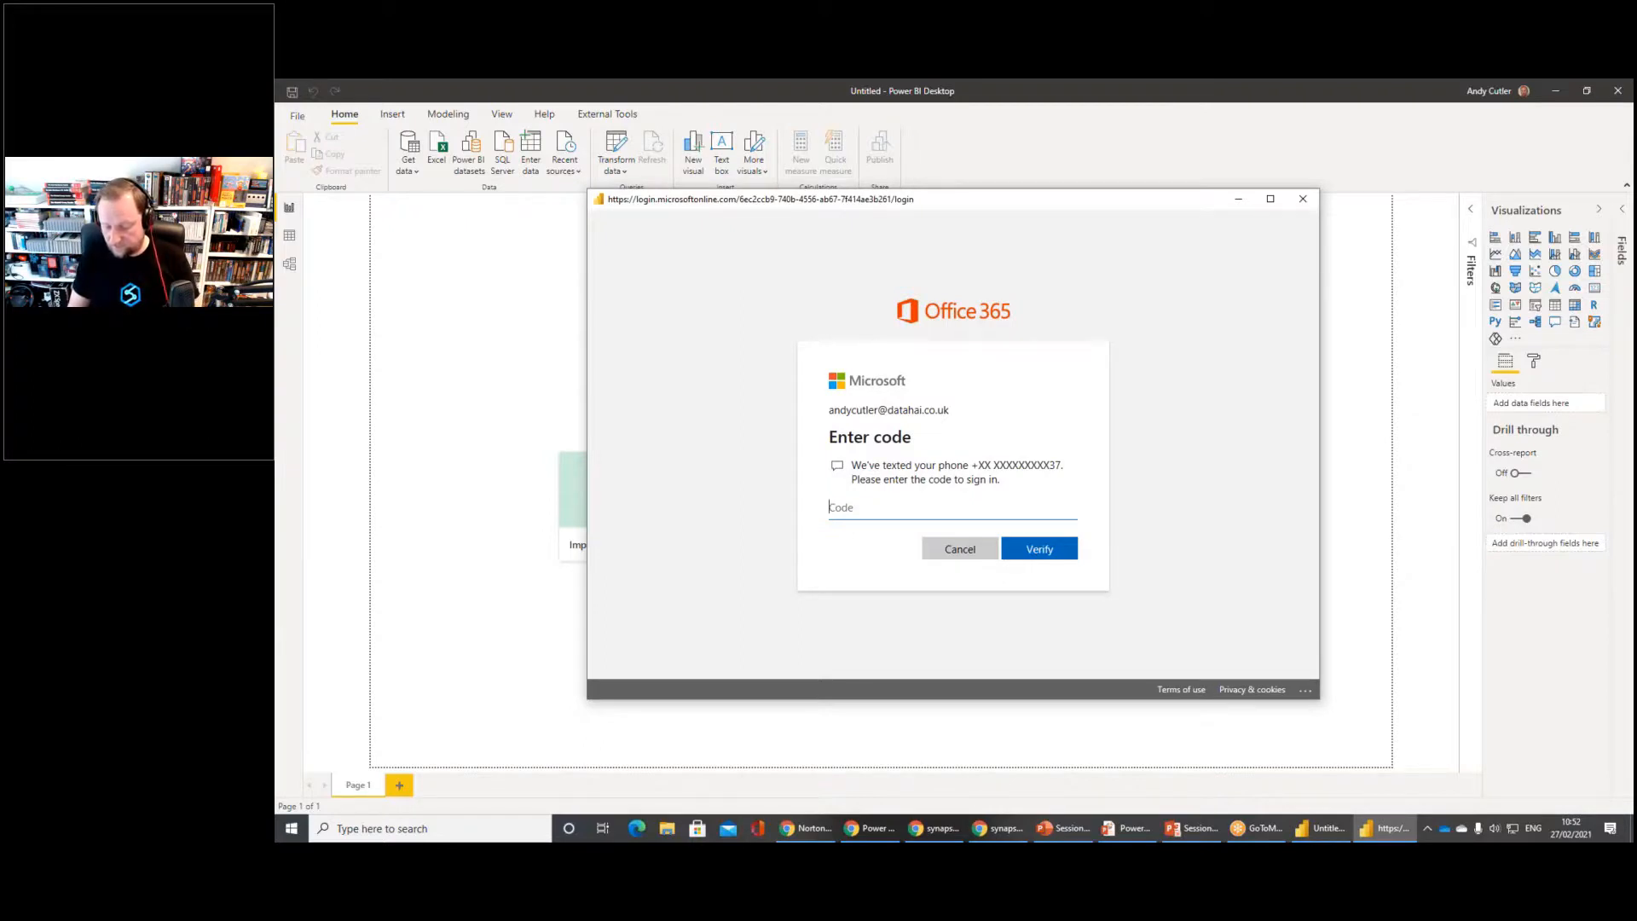
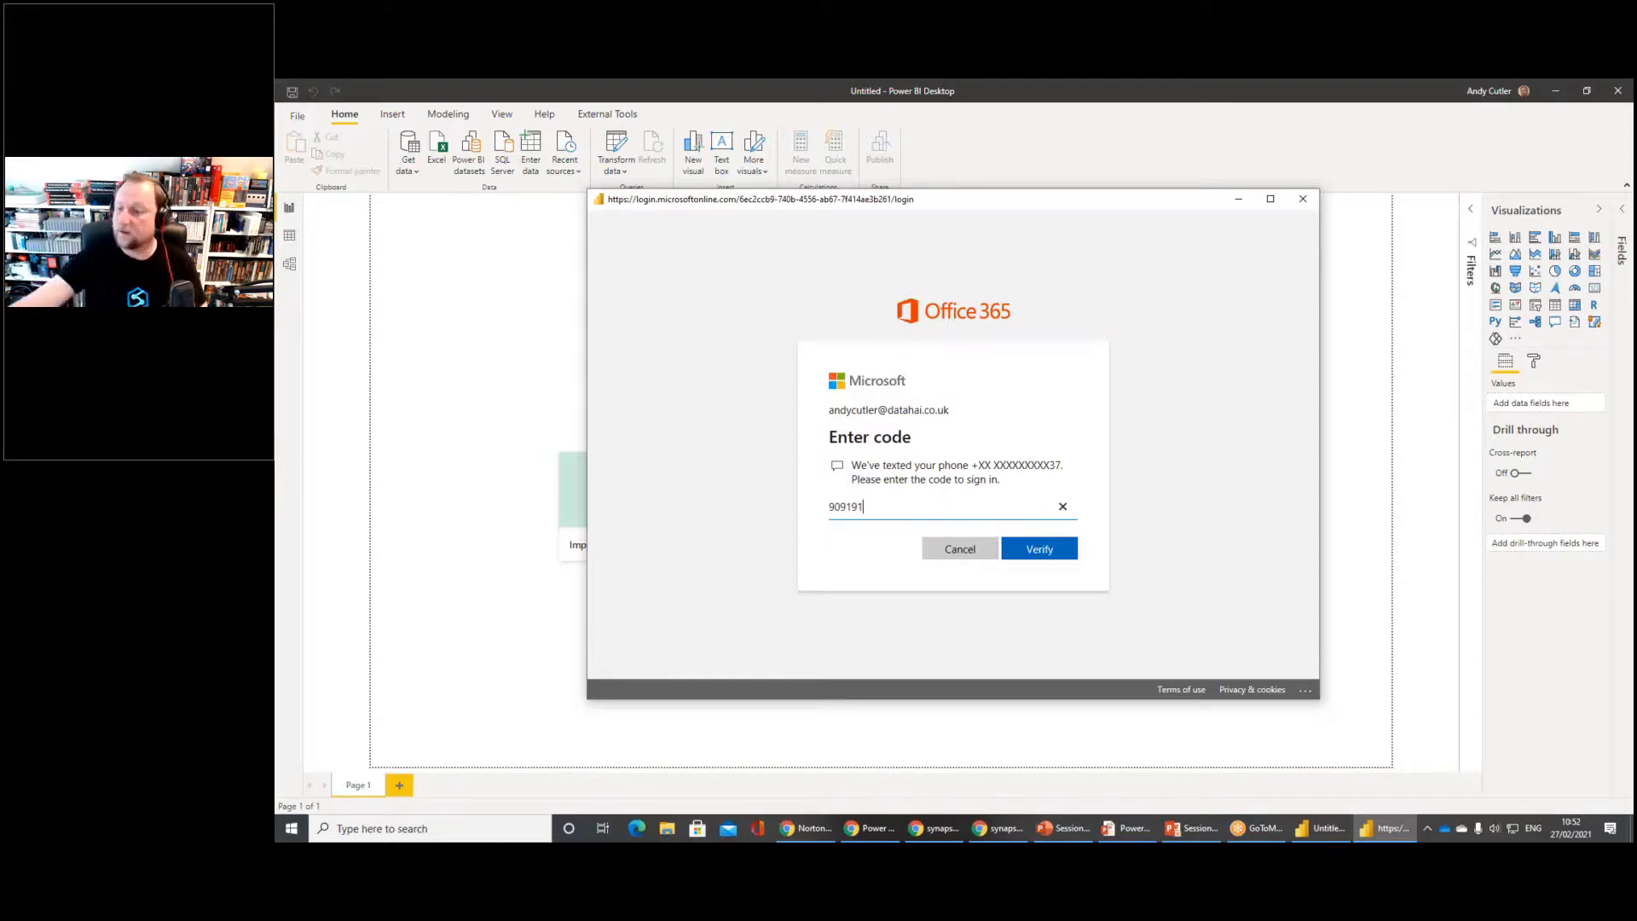
click(1033, 550)
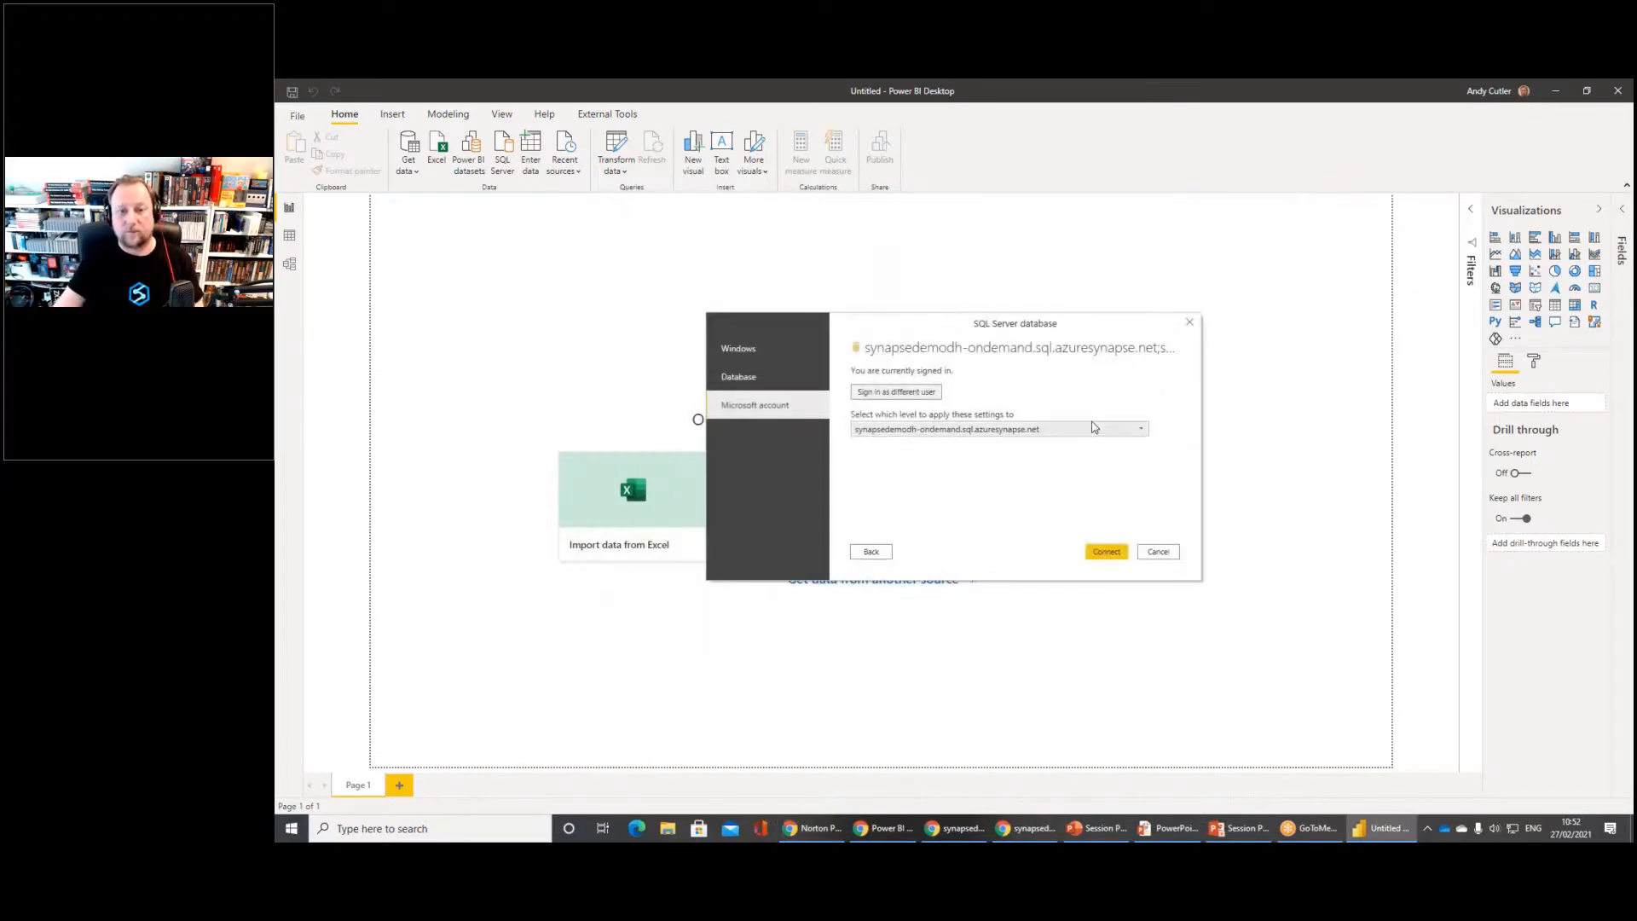
Step: Connect and tick the DW.FactInternetSalesBigParquet view in Navigator
click(1117, 555)
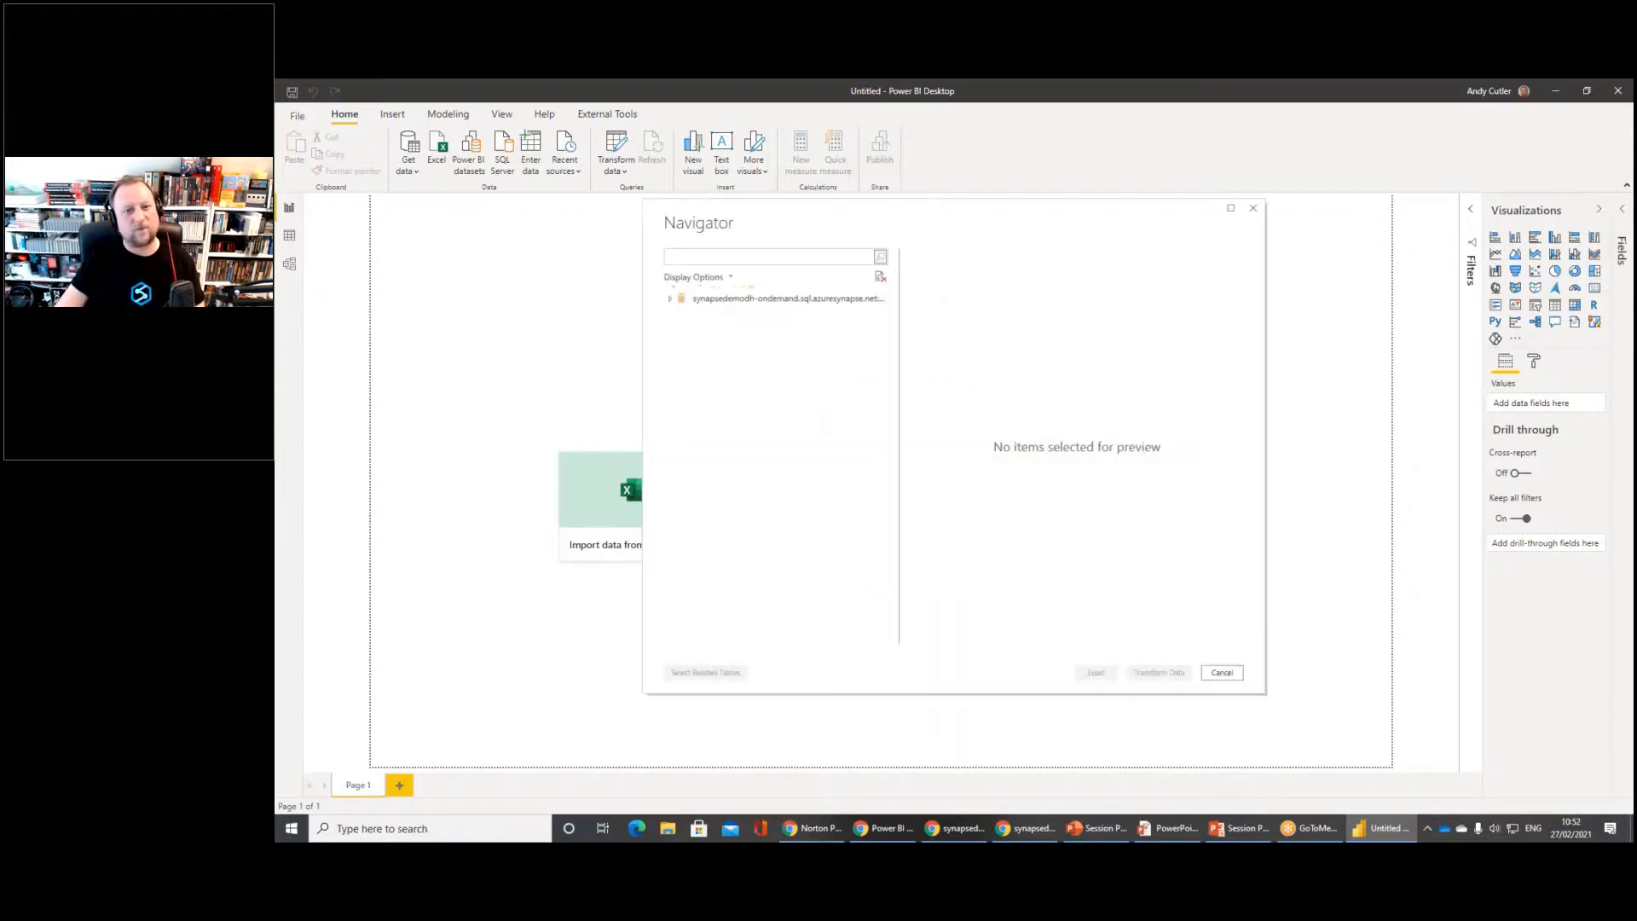
drag(1047, 210, 840, 221)
click(545, 340)
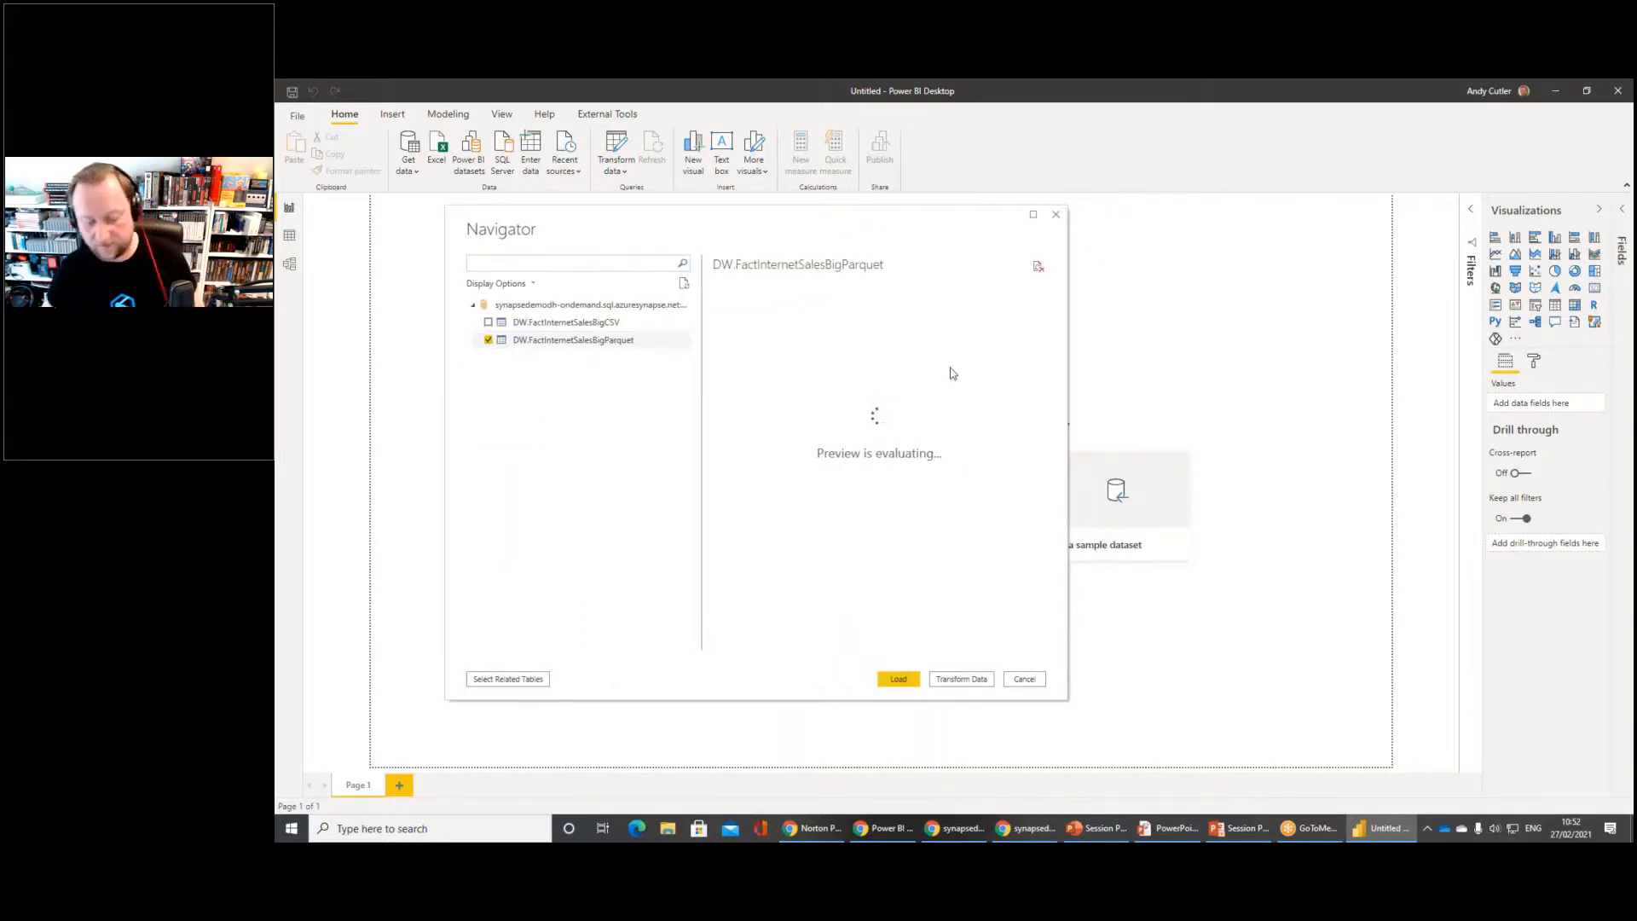